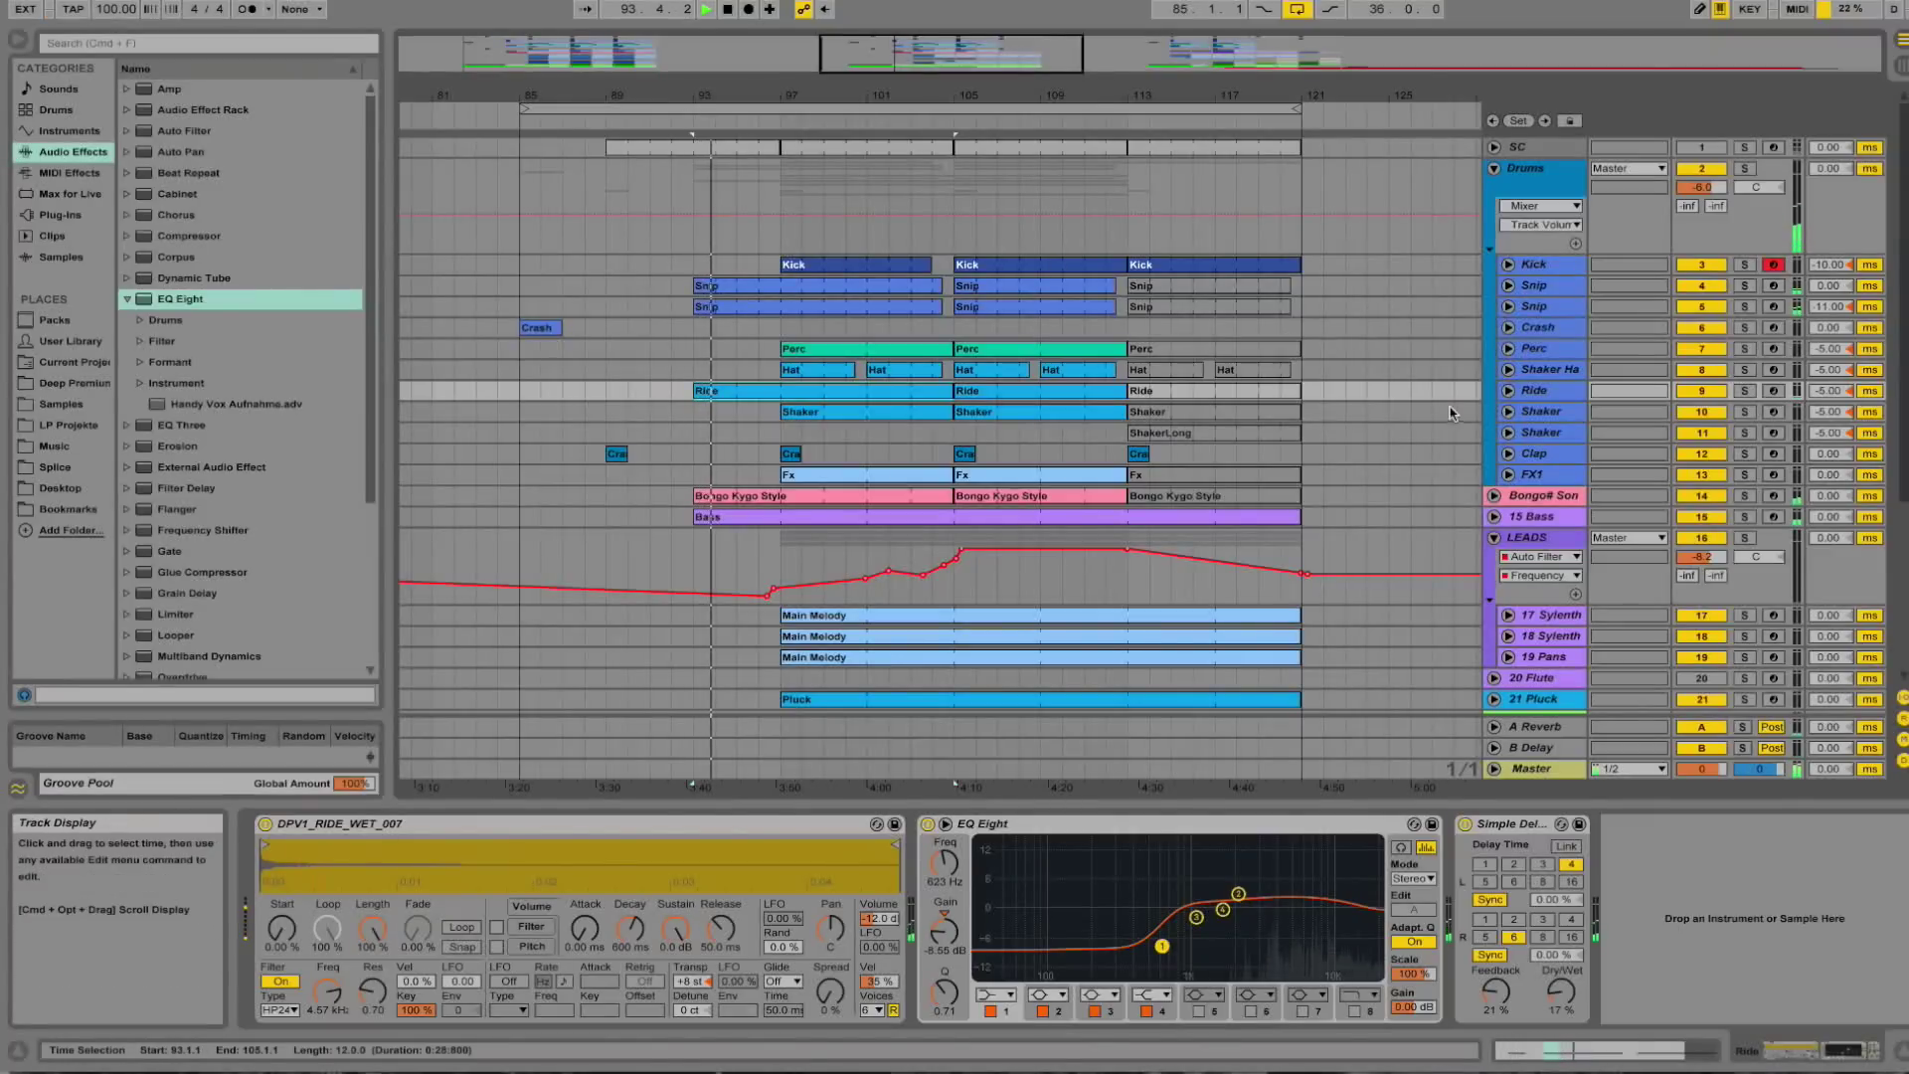
Fold Drums, inspect the LeadPad clip notes on 27 padlate, and browse Deep Premium's shaker samples.
click(1495, 174)
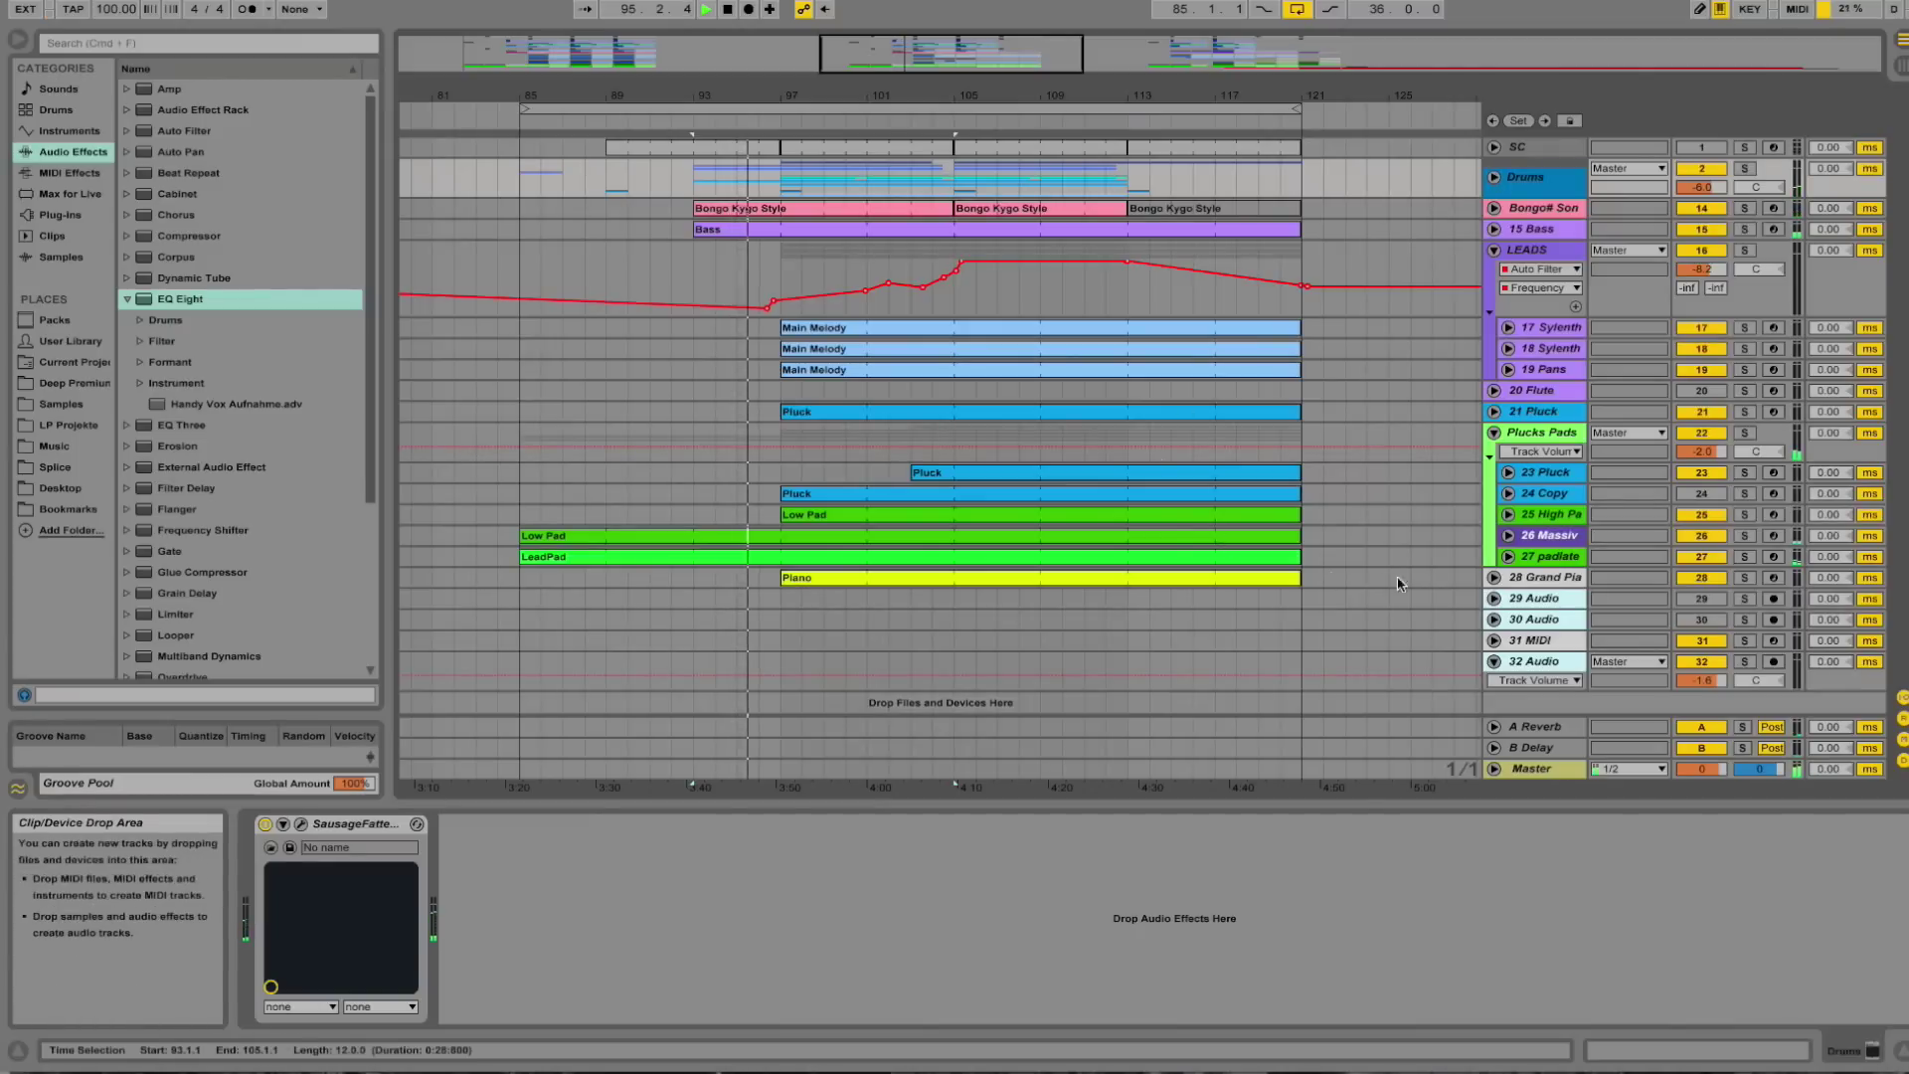
click(954, 557)
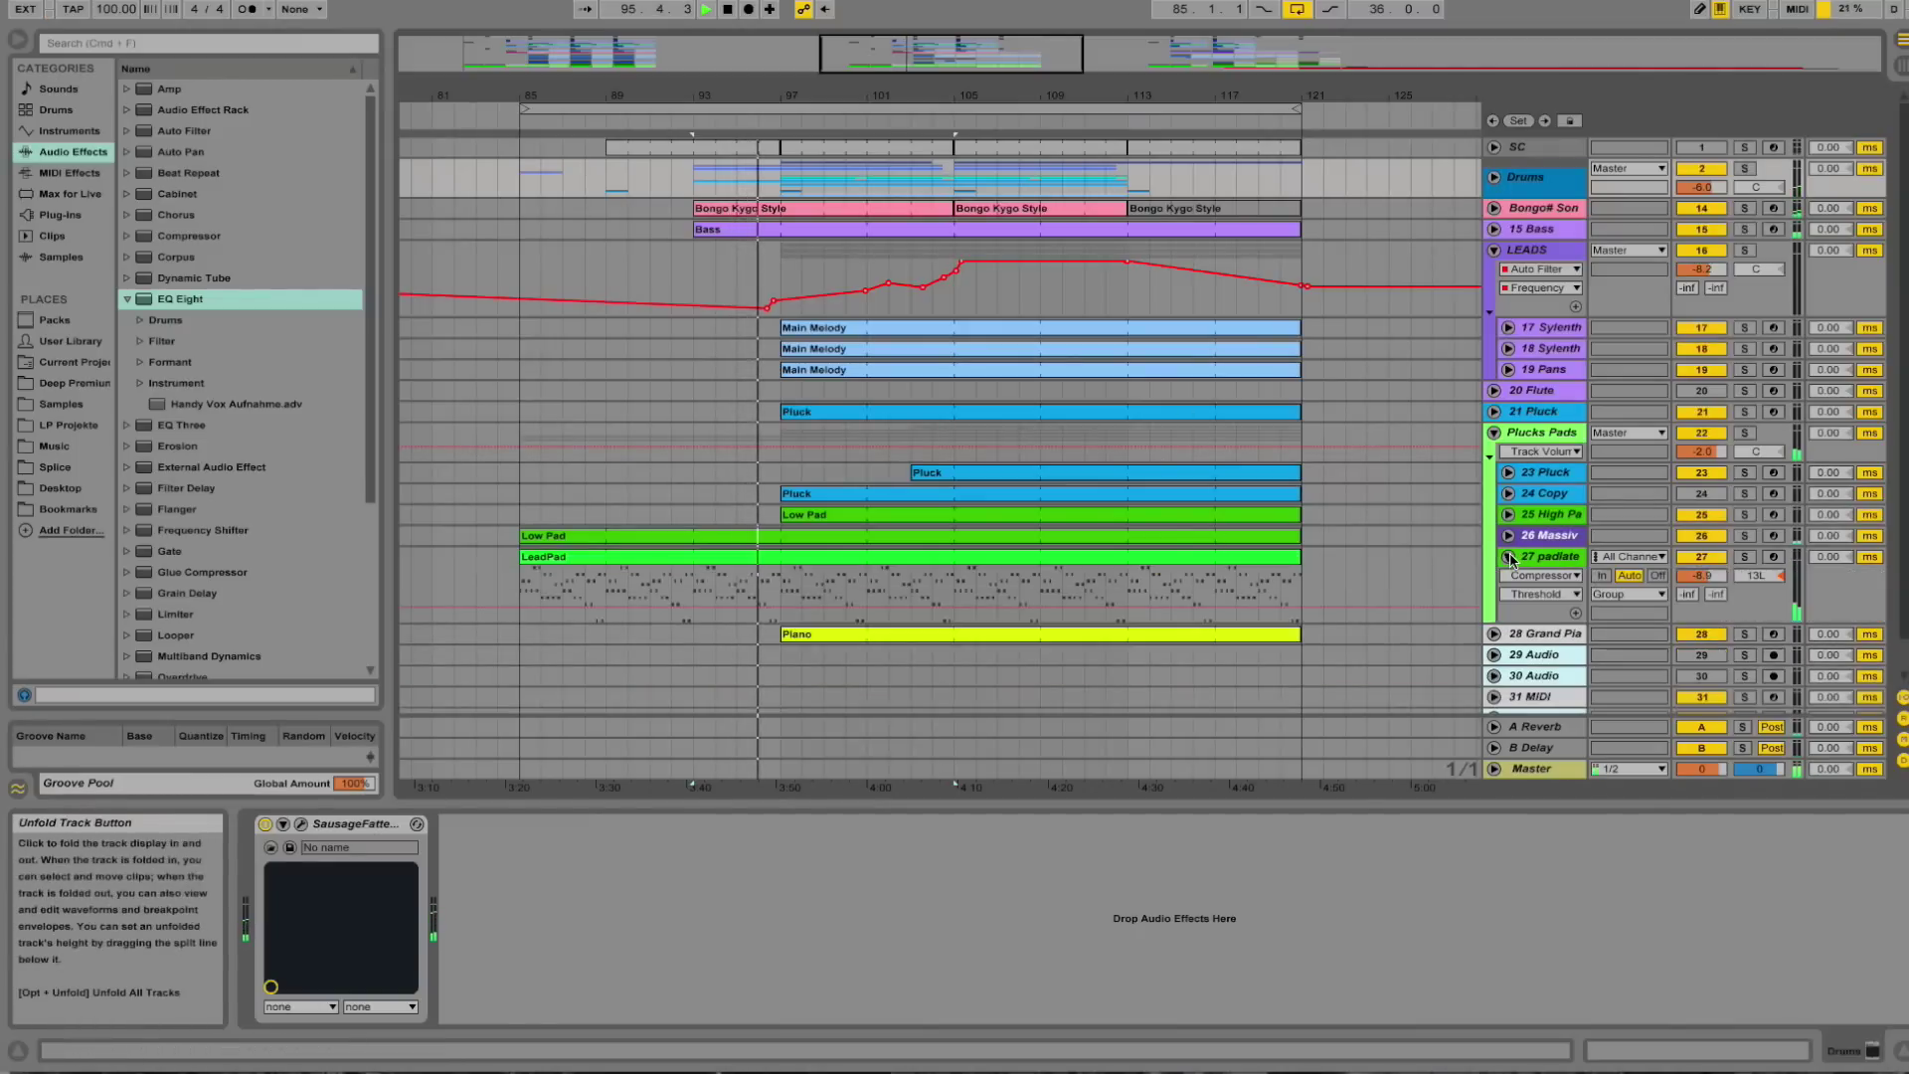
double_click(954, 557)
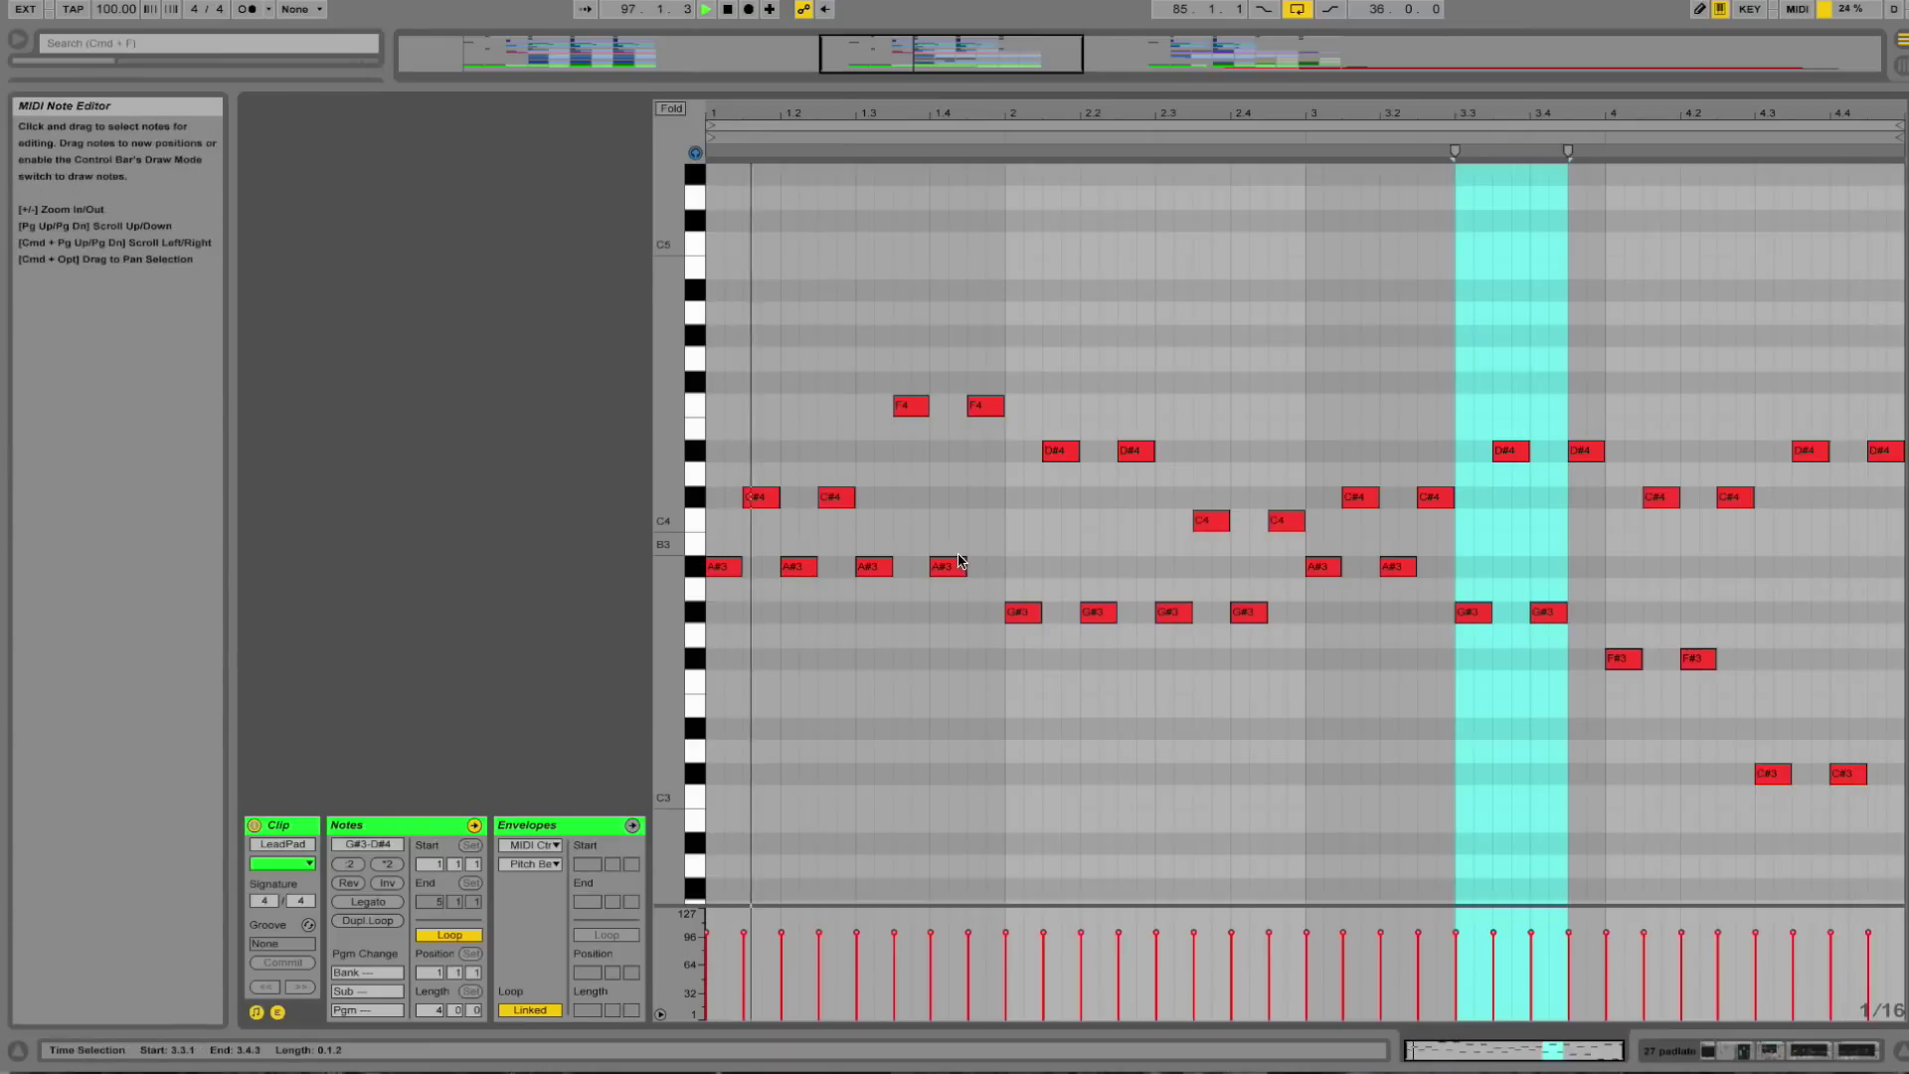
click(1900, 1052)
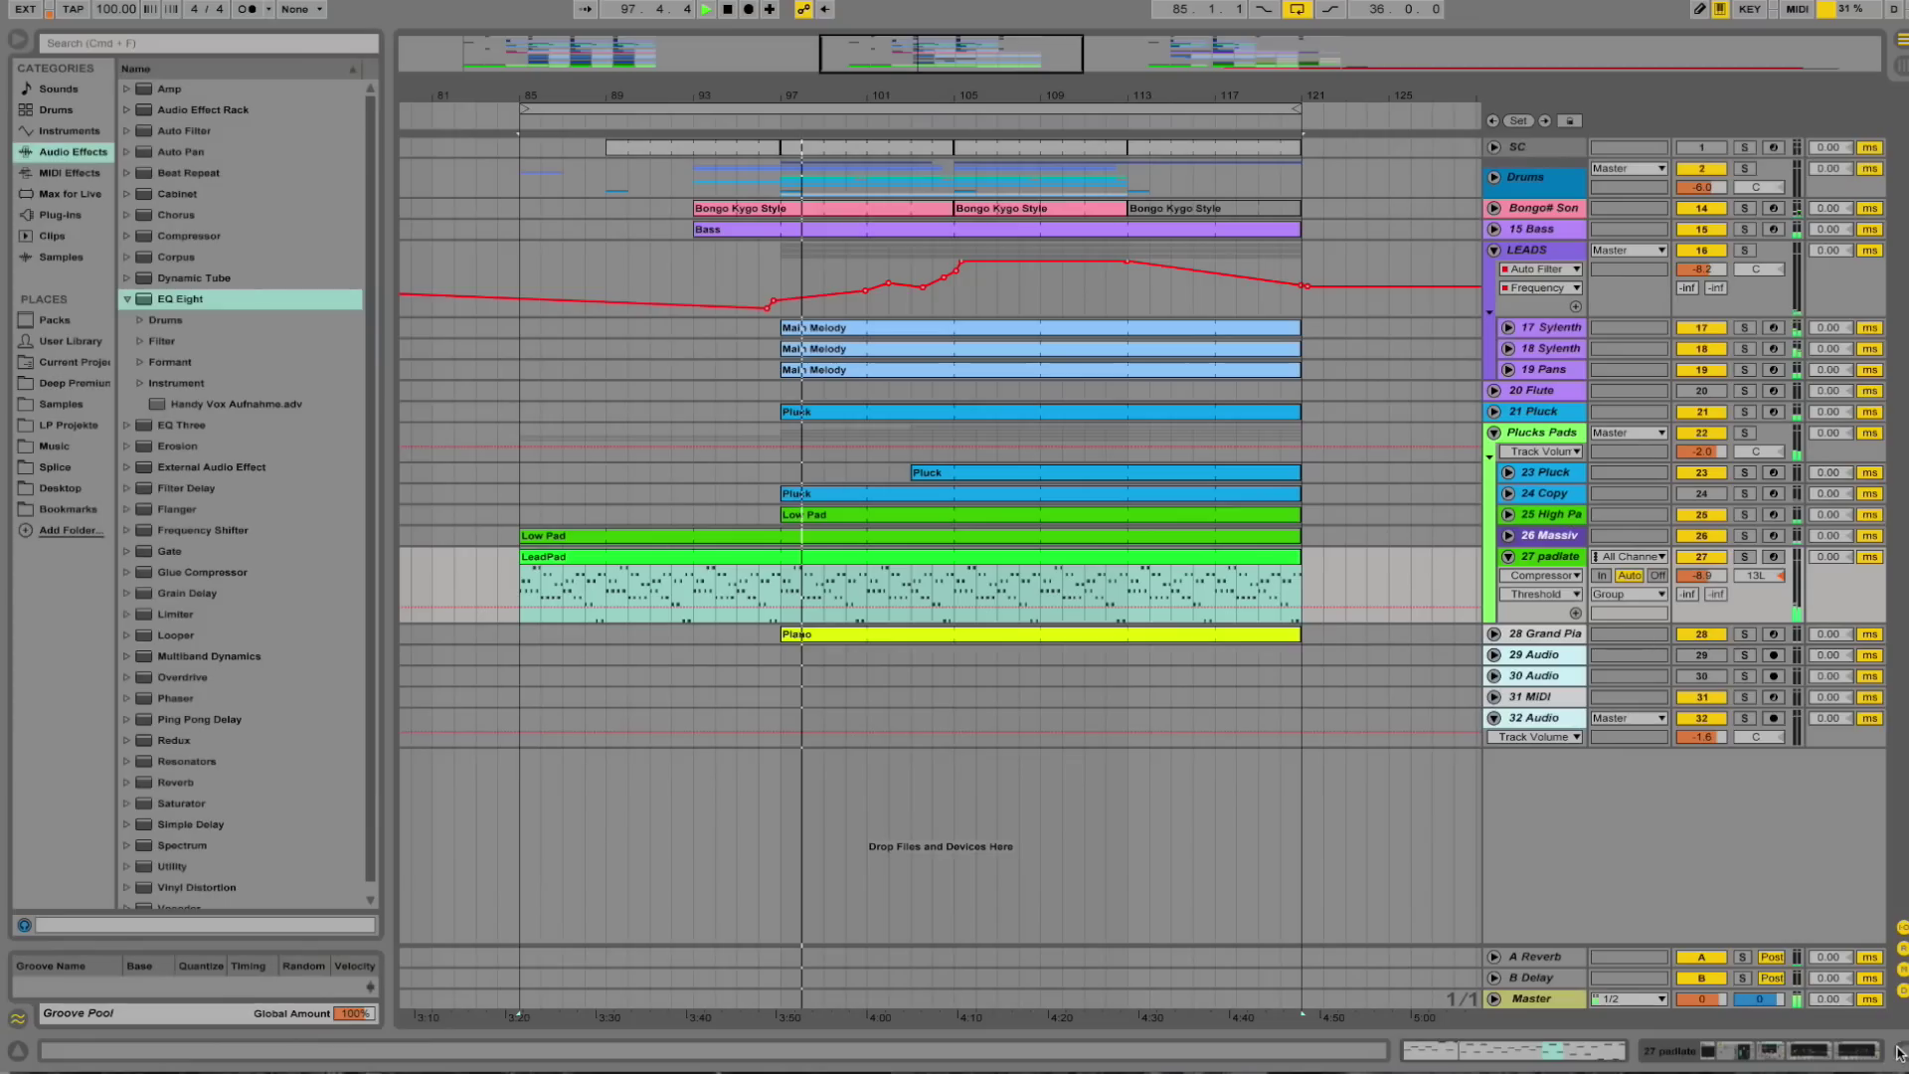
click(1508, 557)
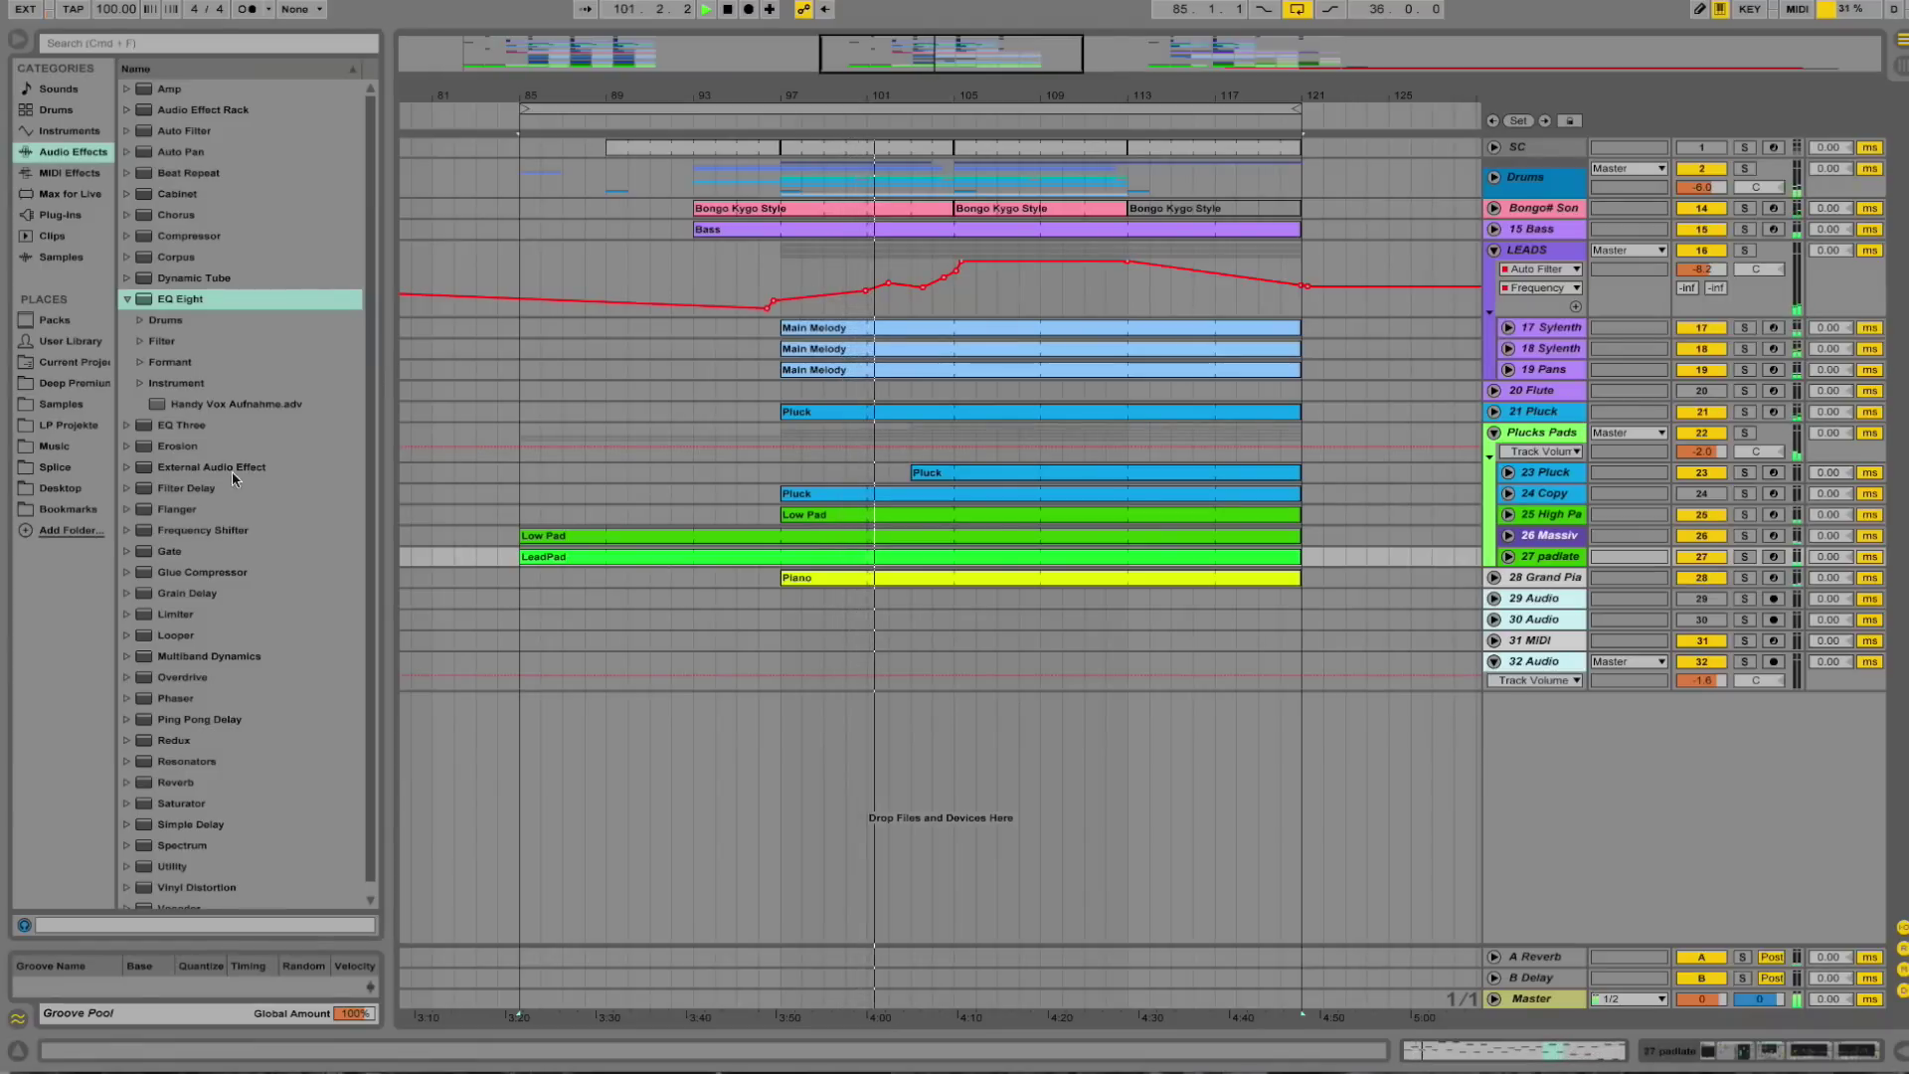
click(55, 387)
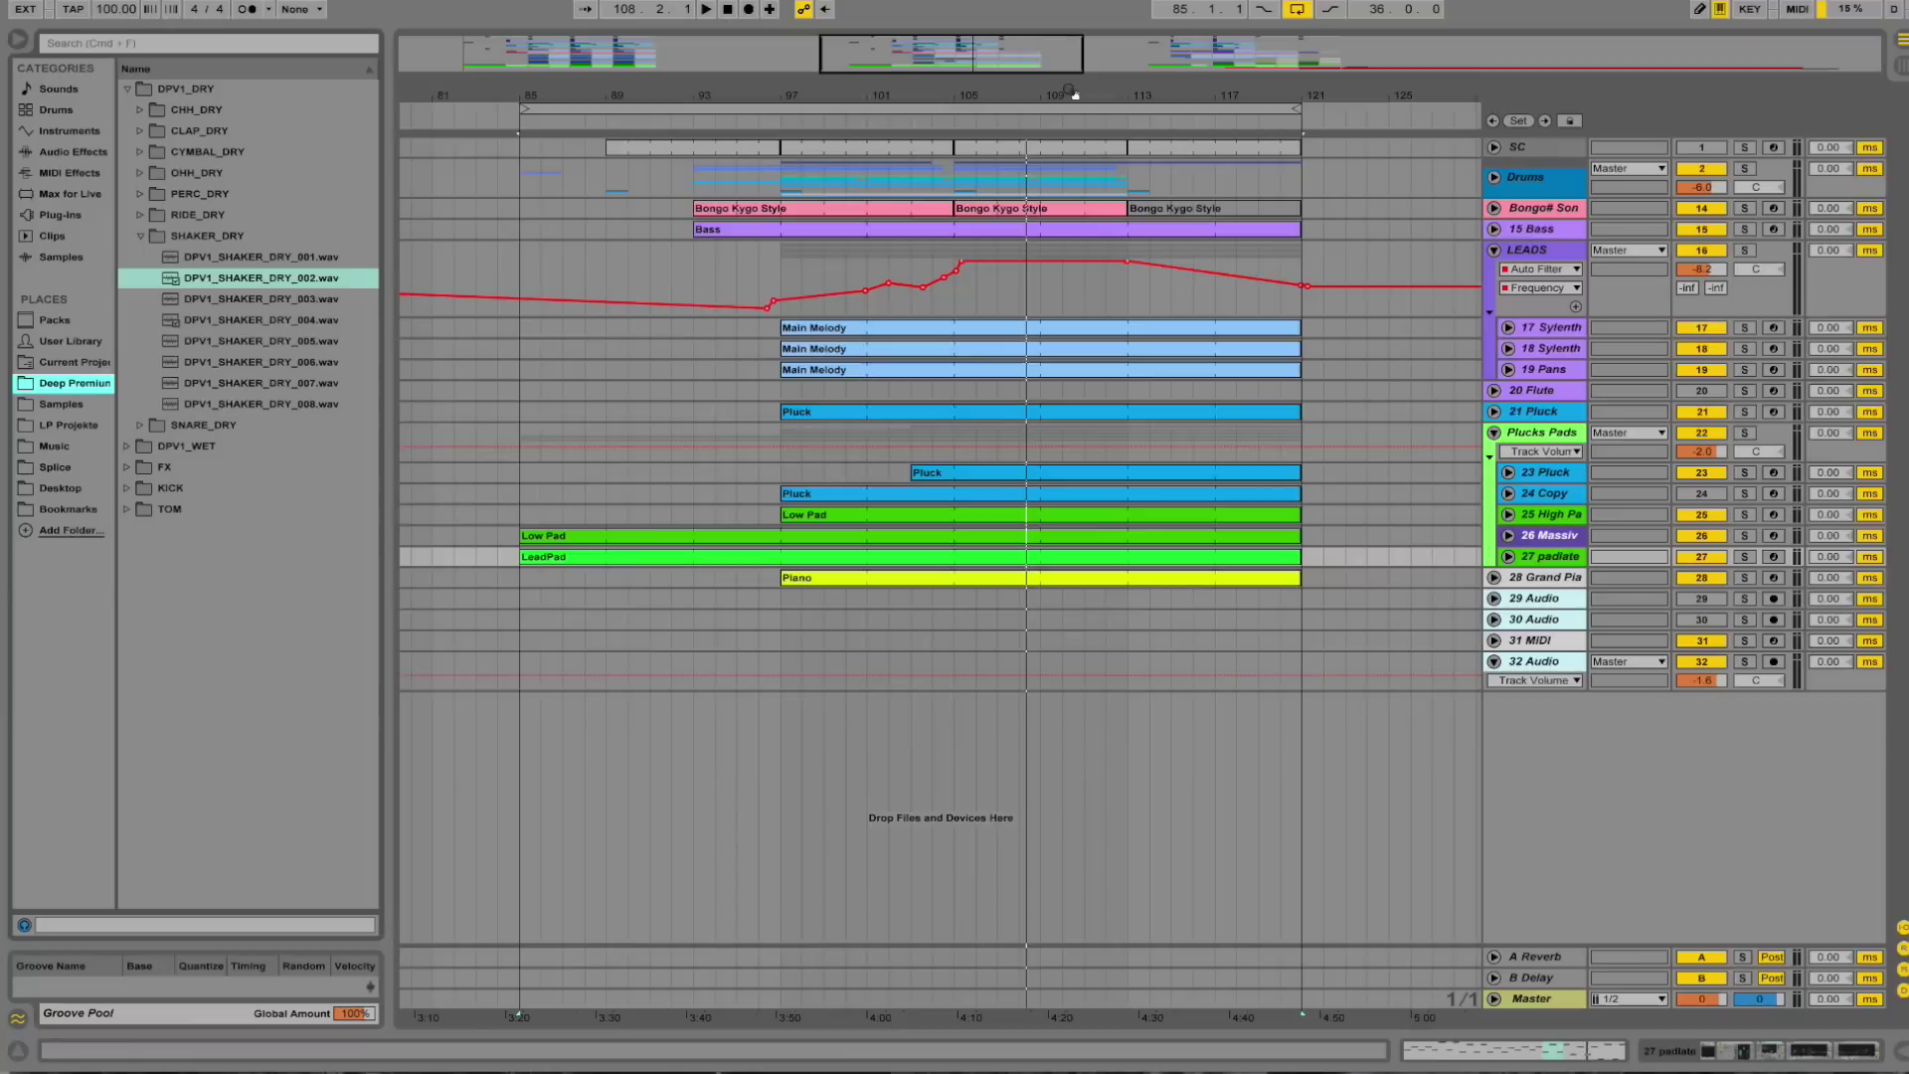
key(minus)
key(minus)
key(minus)
key(minus)
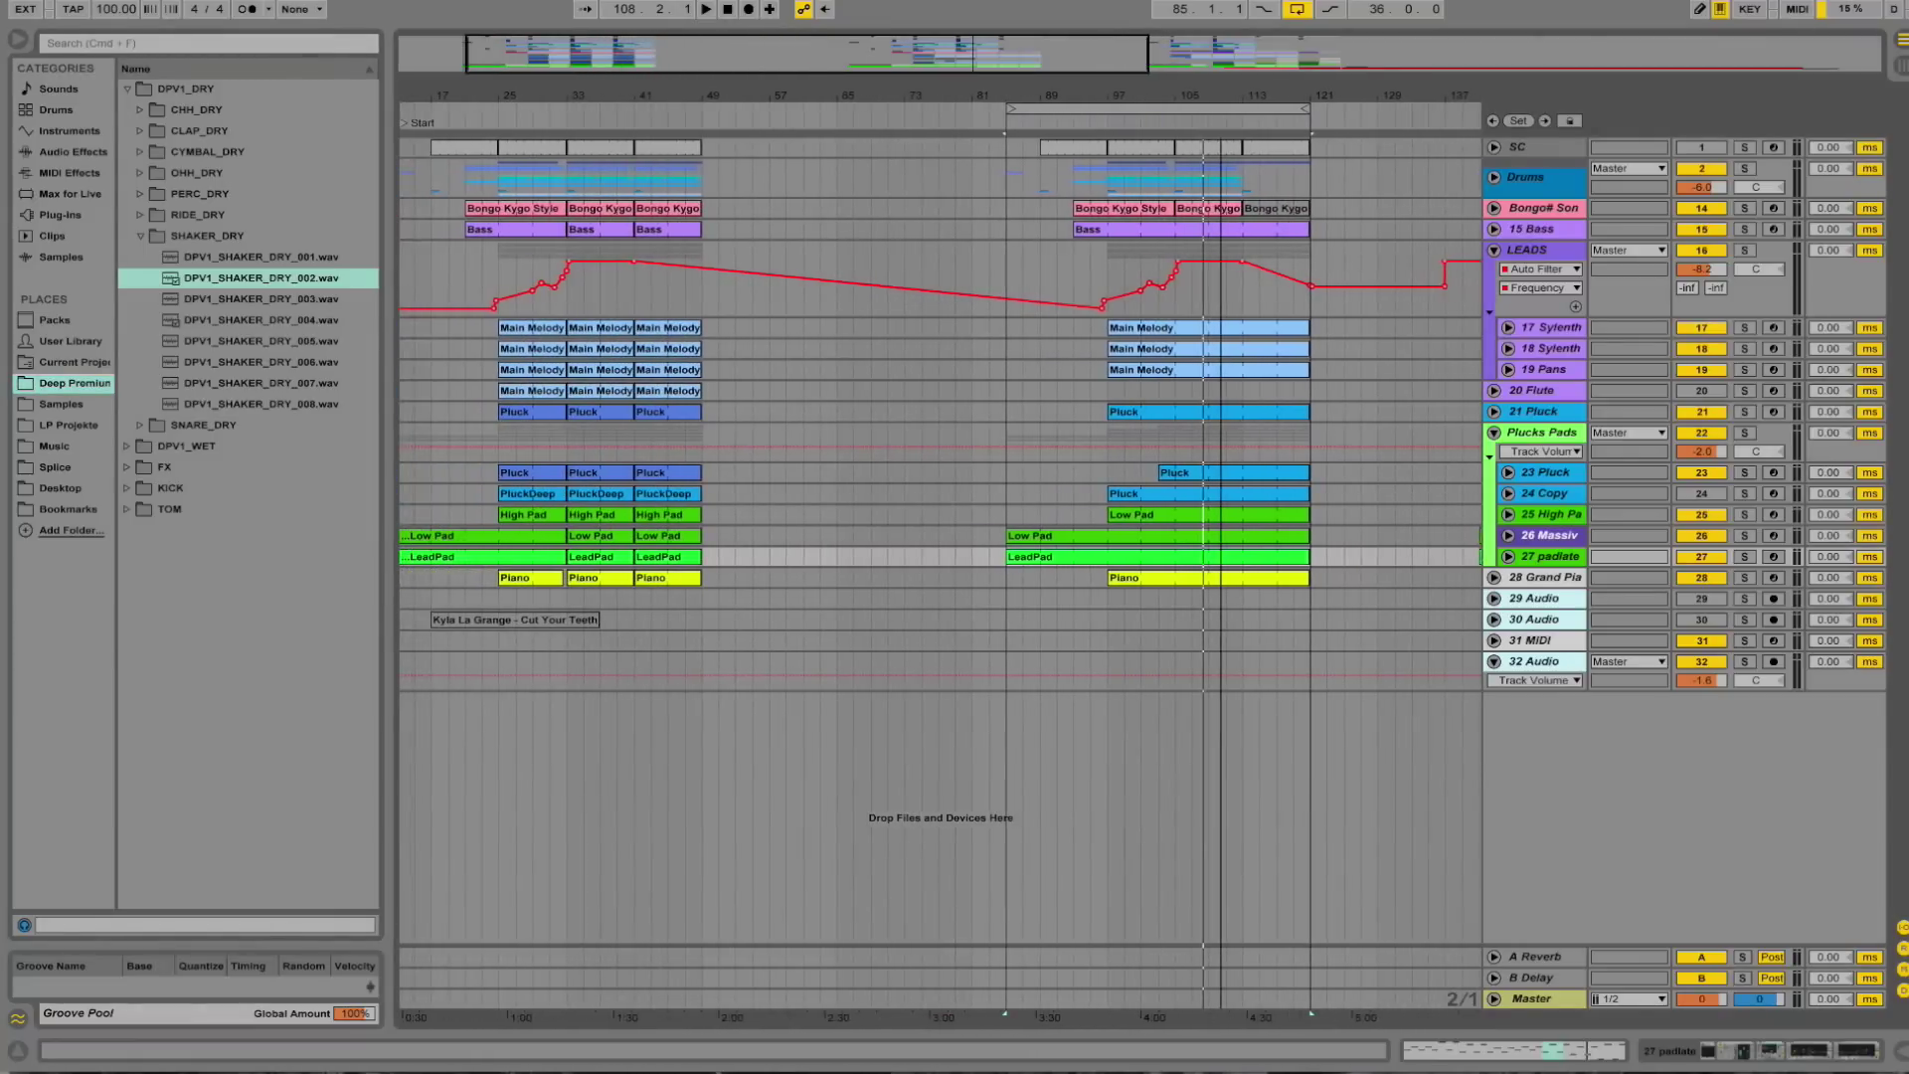
click(564, 114)
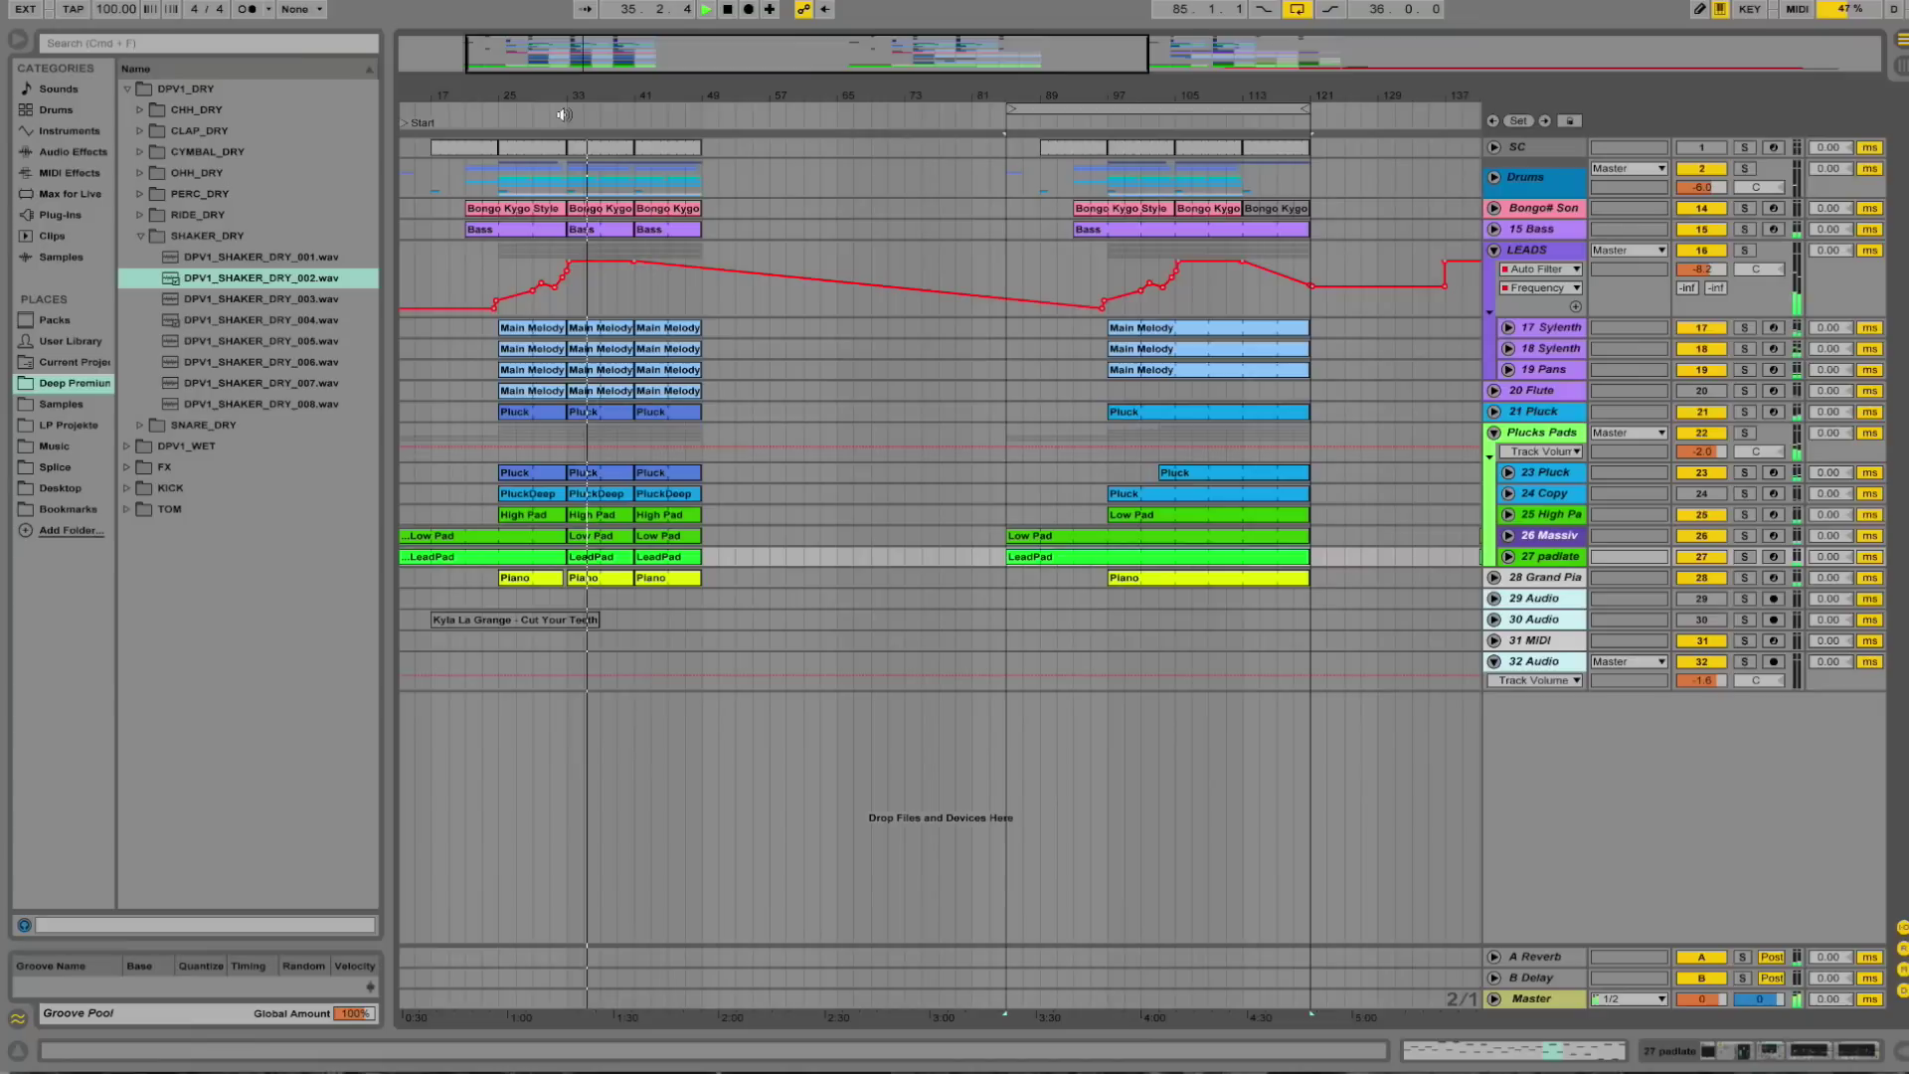
key(space)
click(1066, 105)
key(z)
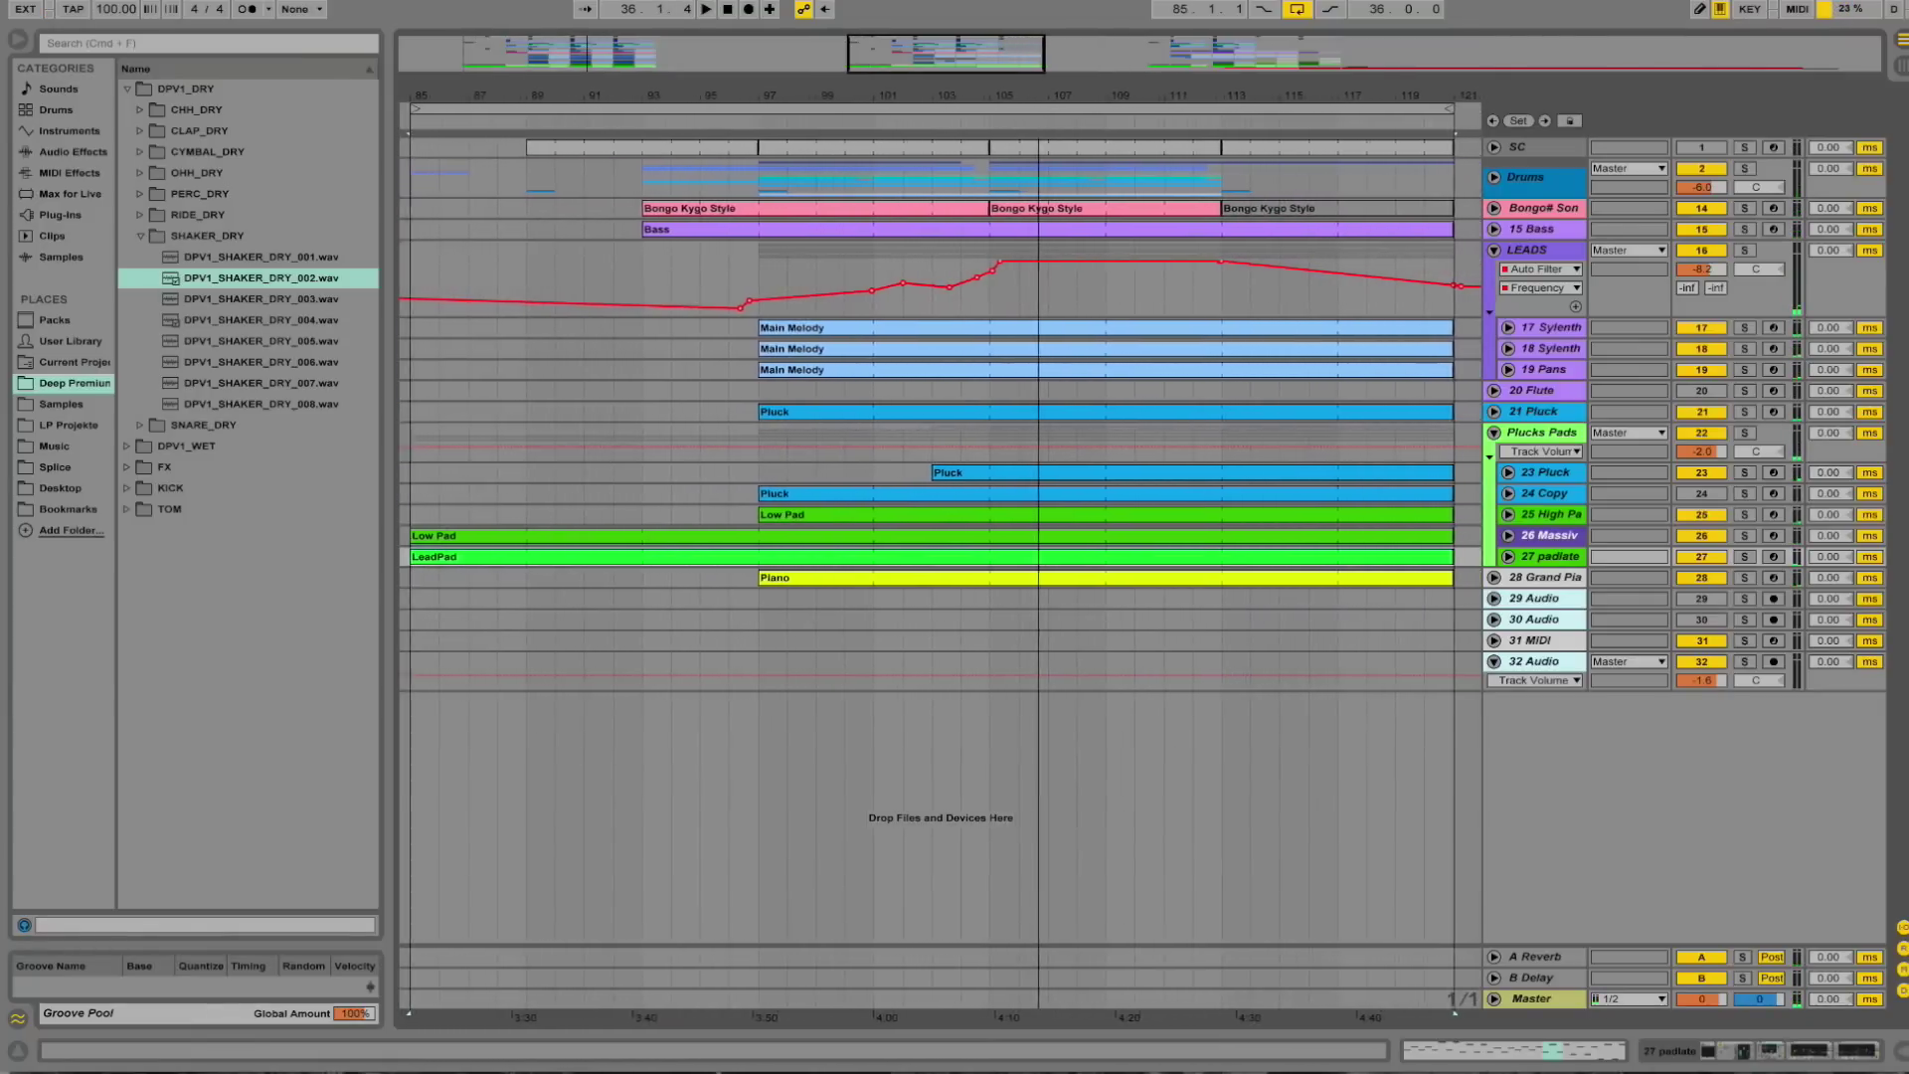
Unfold and solo the Drums group, then inspect the first Kick clip's notes.
click(1493, 175)
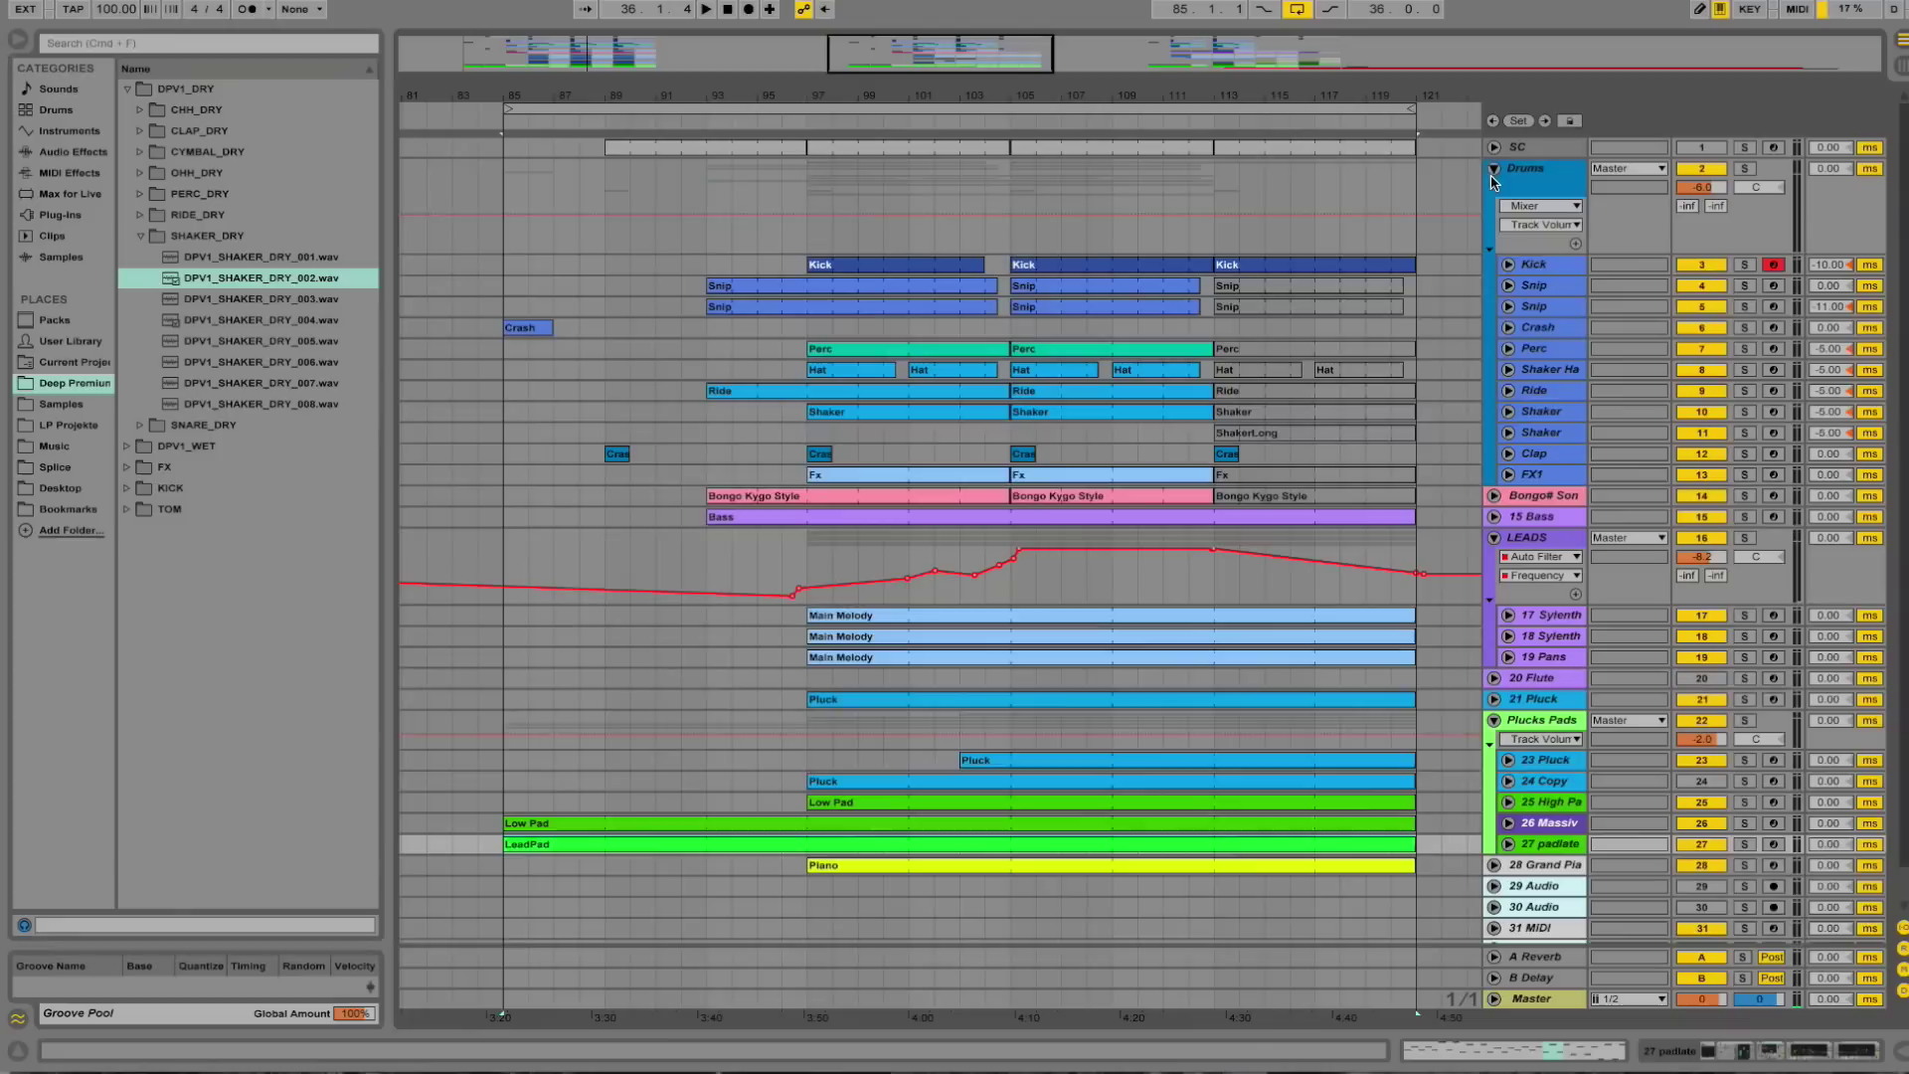
click(1541, 265)
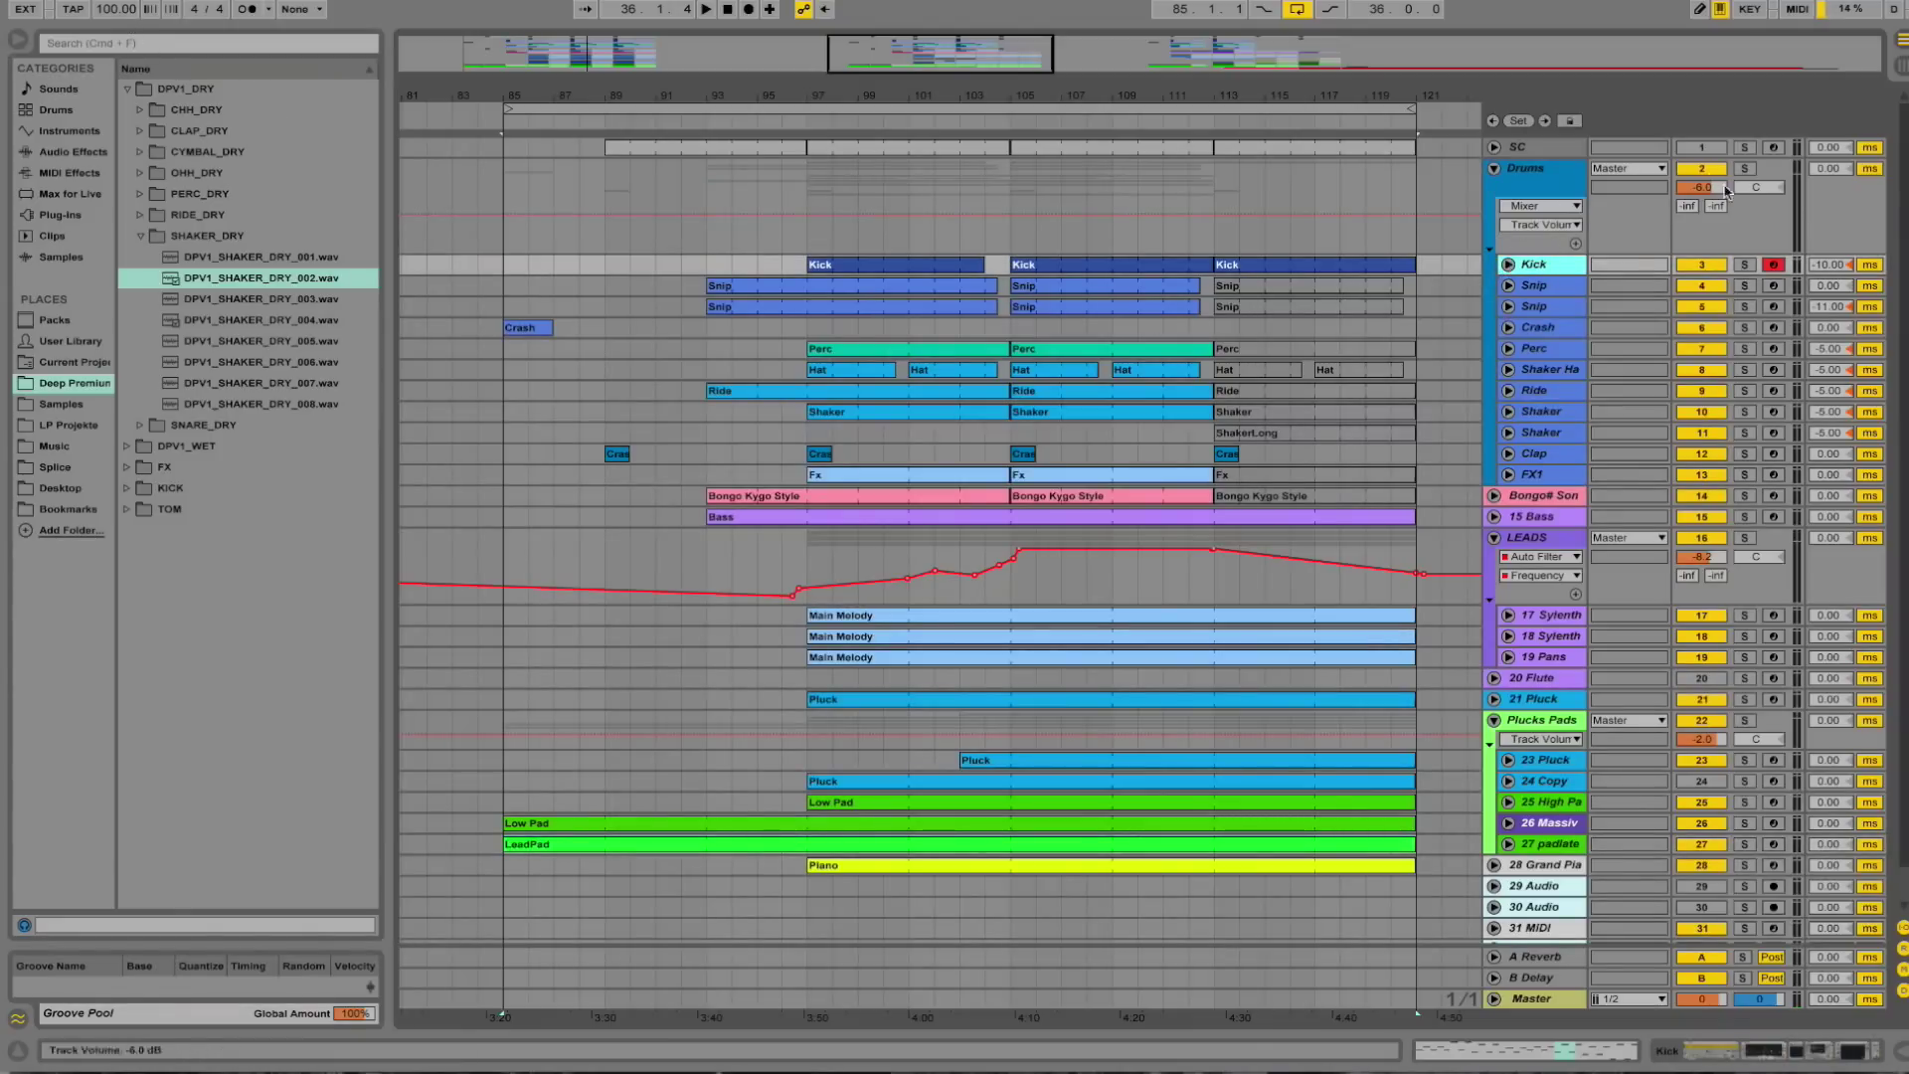
click(1747, 169)
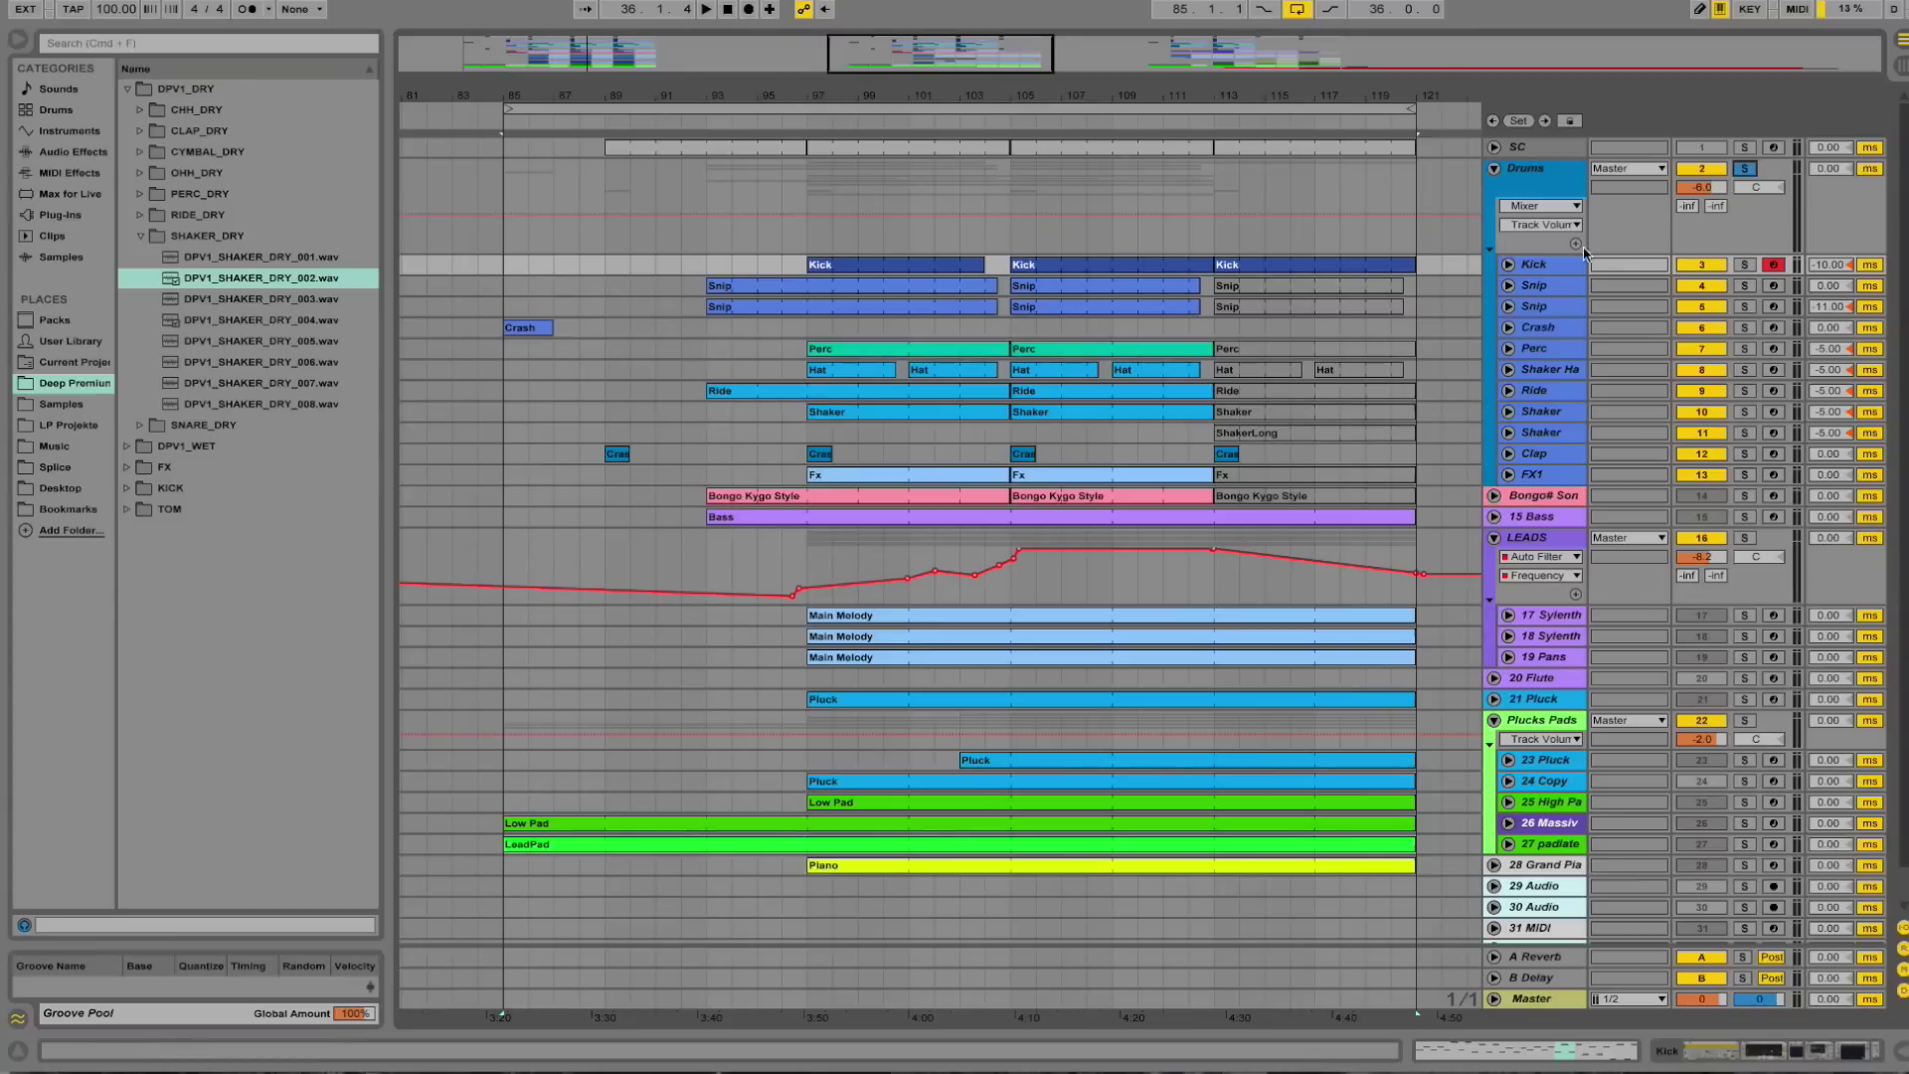
click(1512, 266)
click(831, 277)
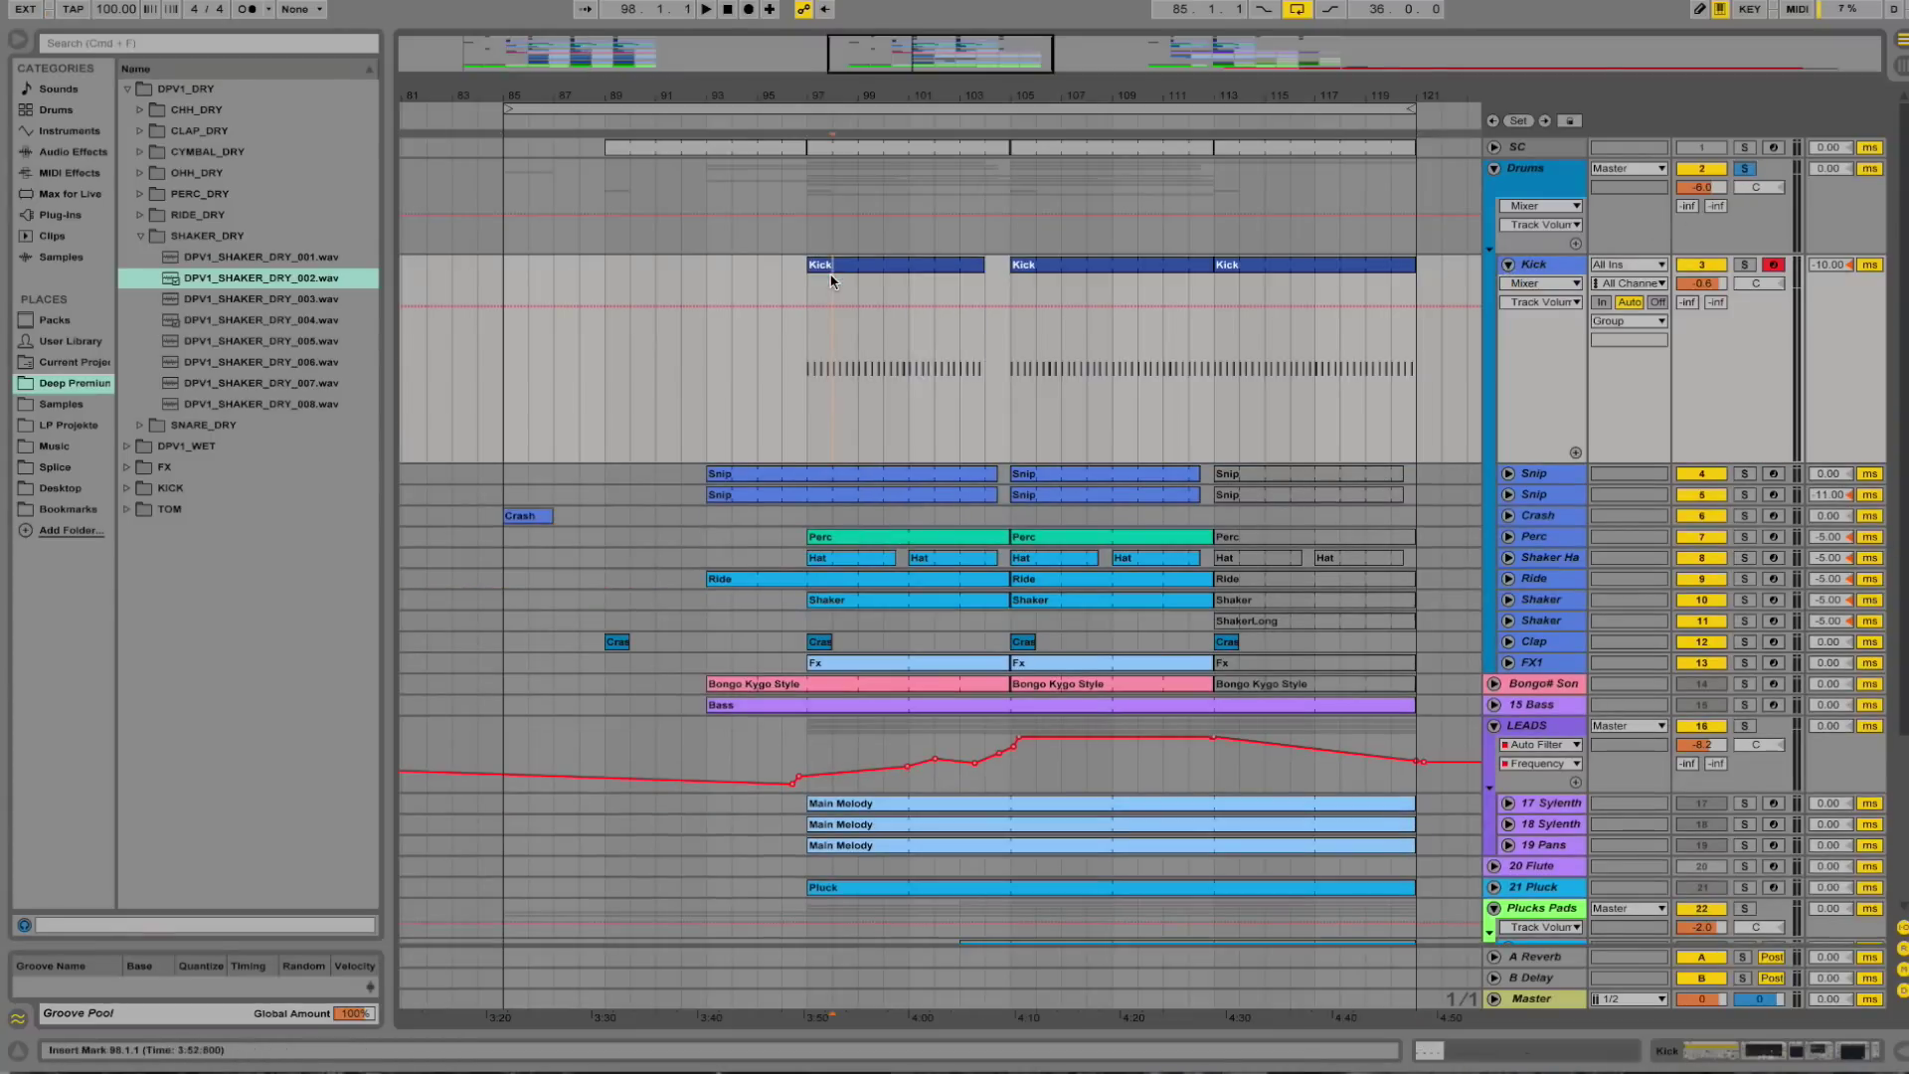
double_click(831, 277)
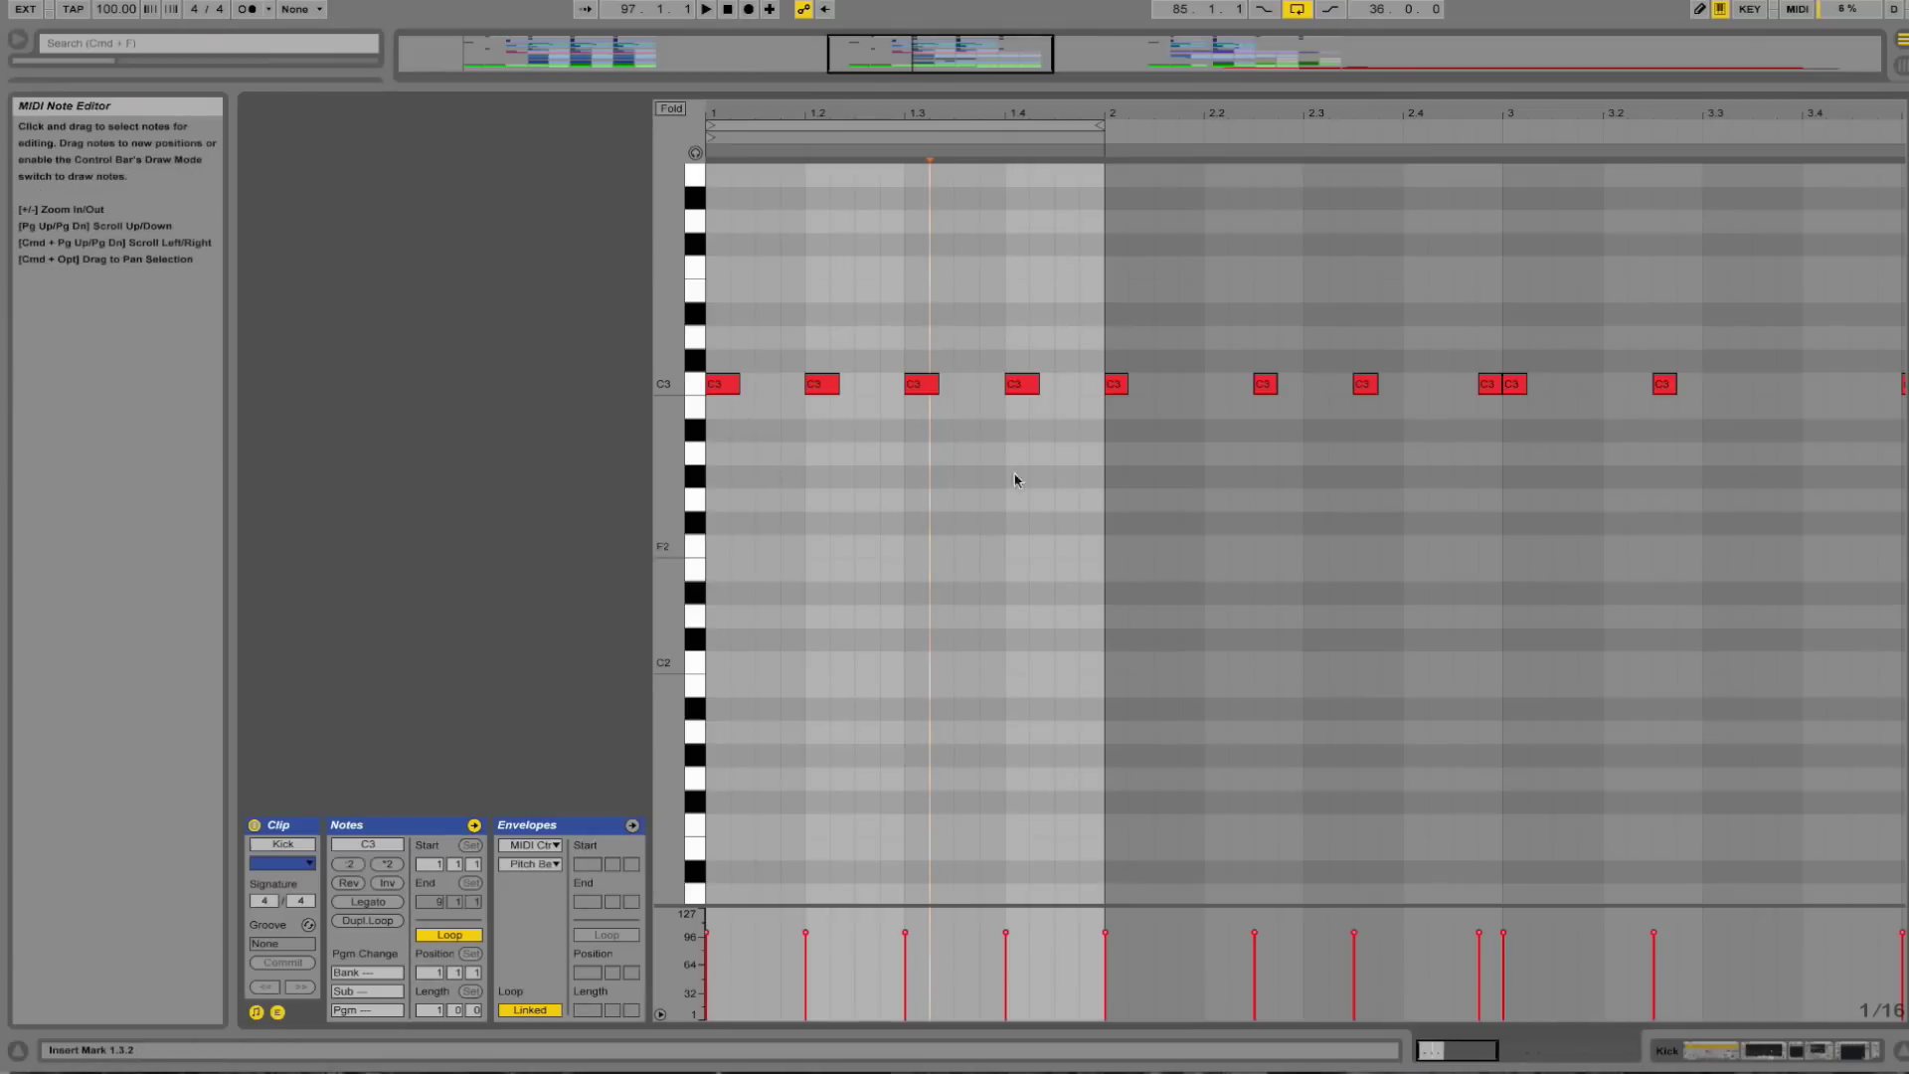
click(1745, 1046)
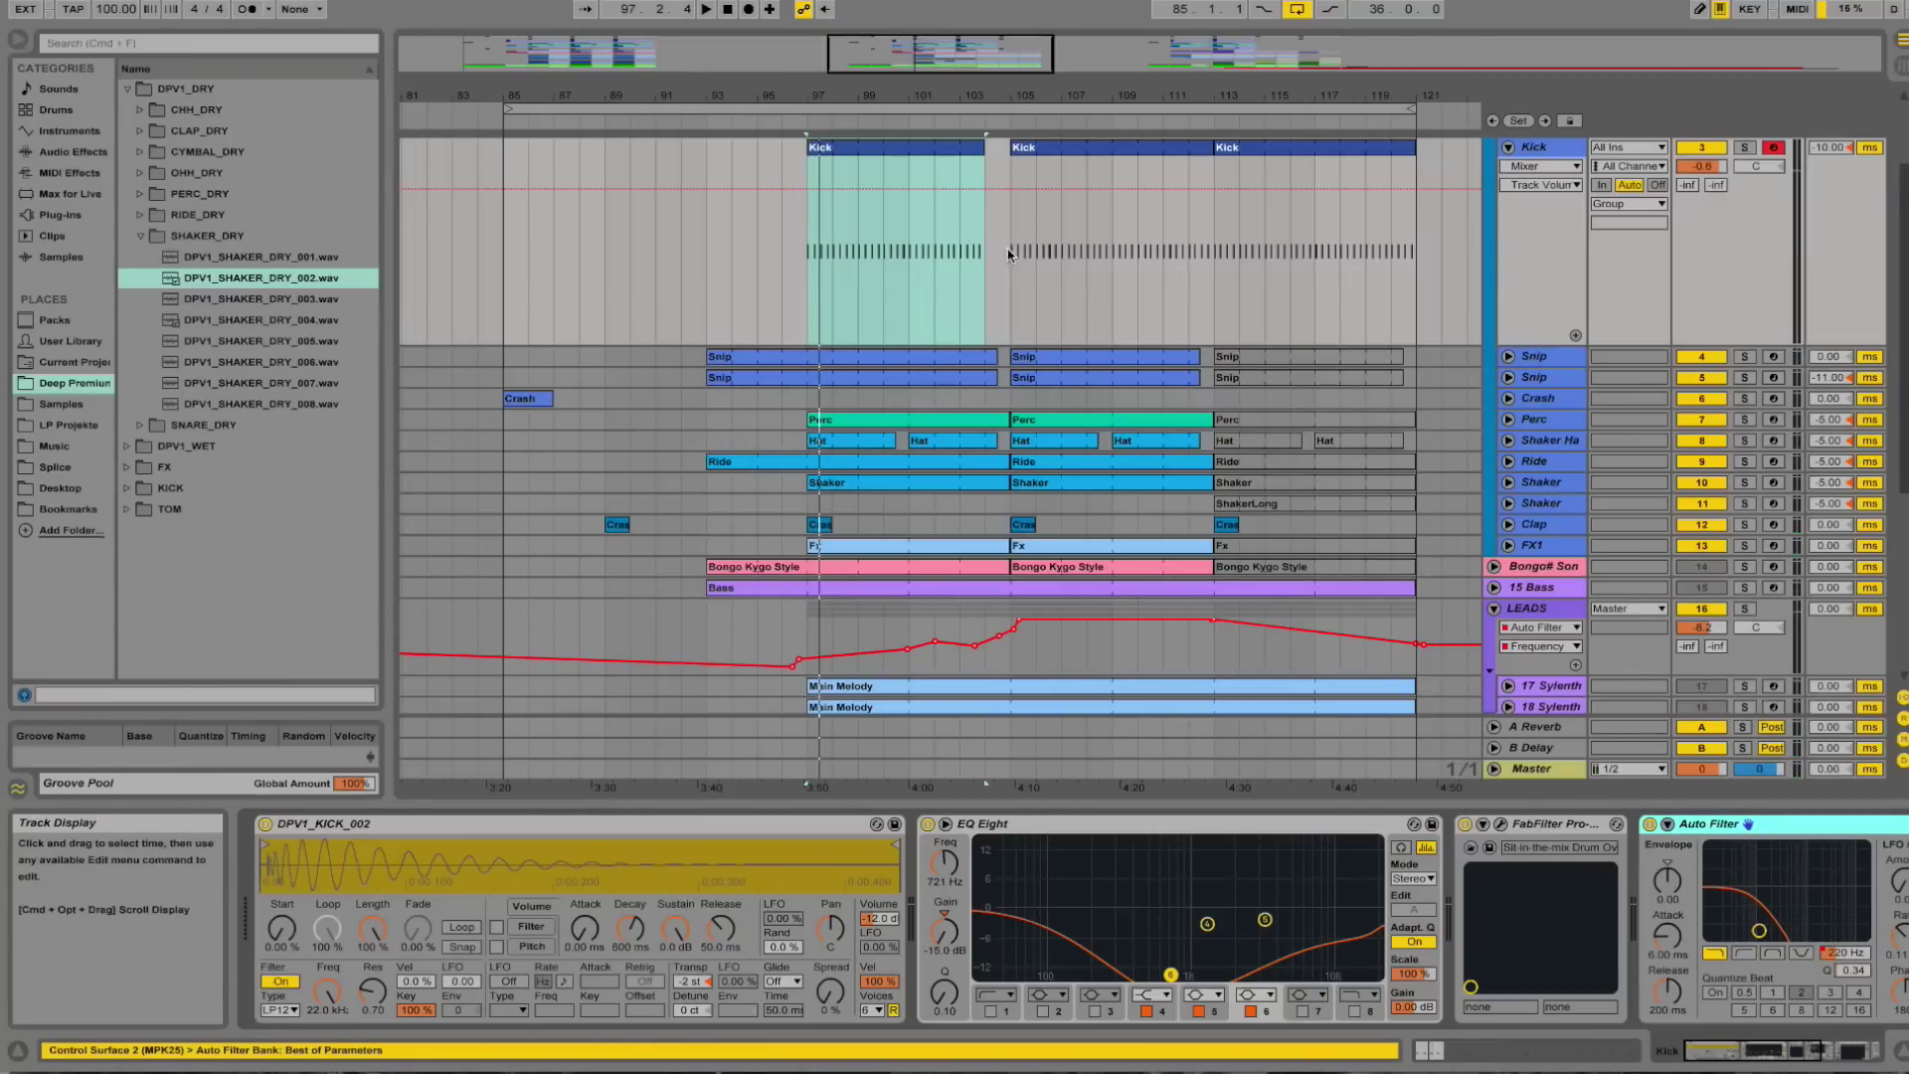
Select bars 105–119 on Kick, view its FabFilter Pro-MB window, then collapse the track.
drag(1012, 255, 1390, 254)
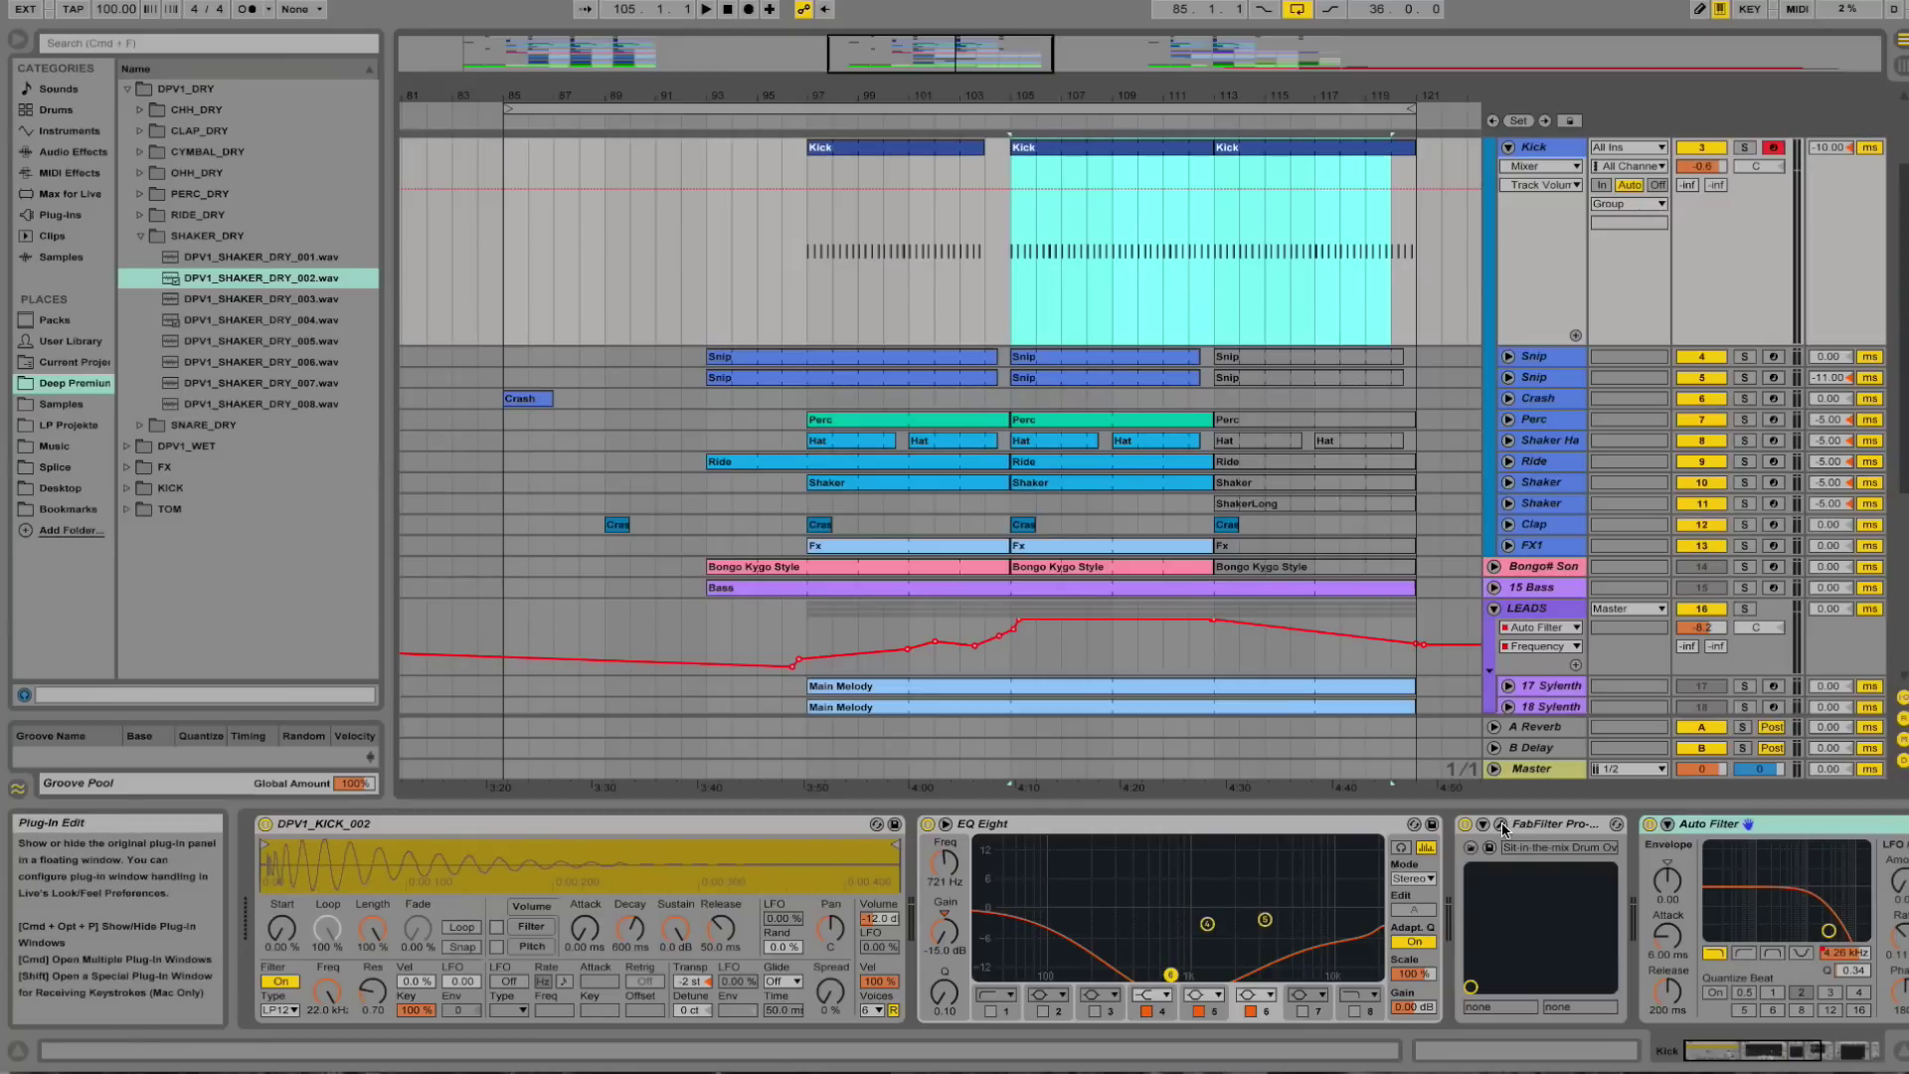
click(1502, 825)
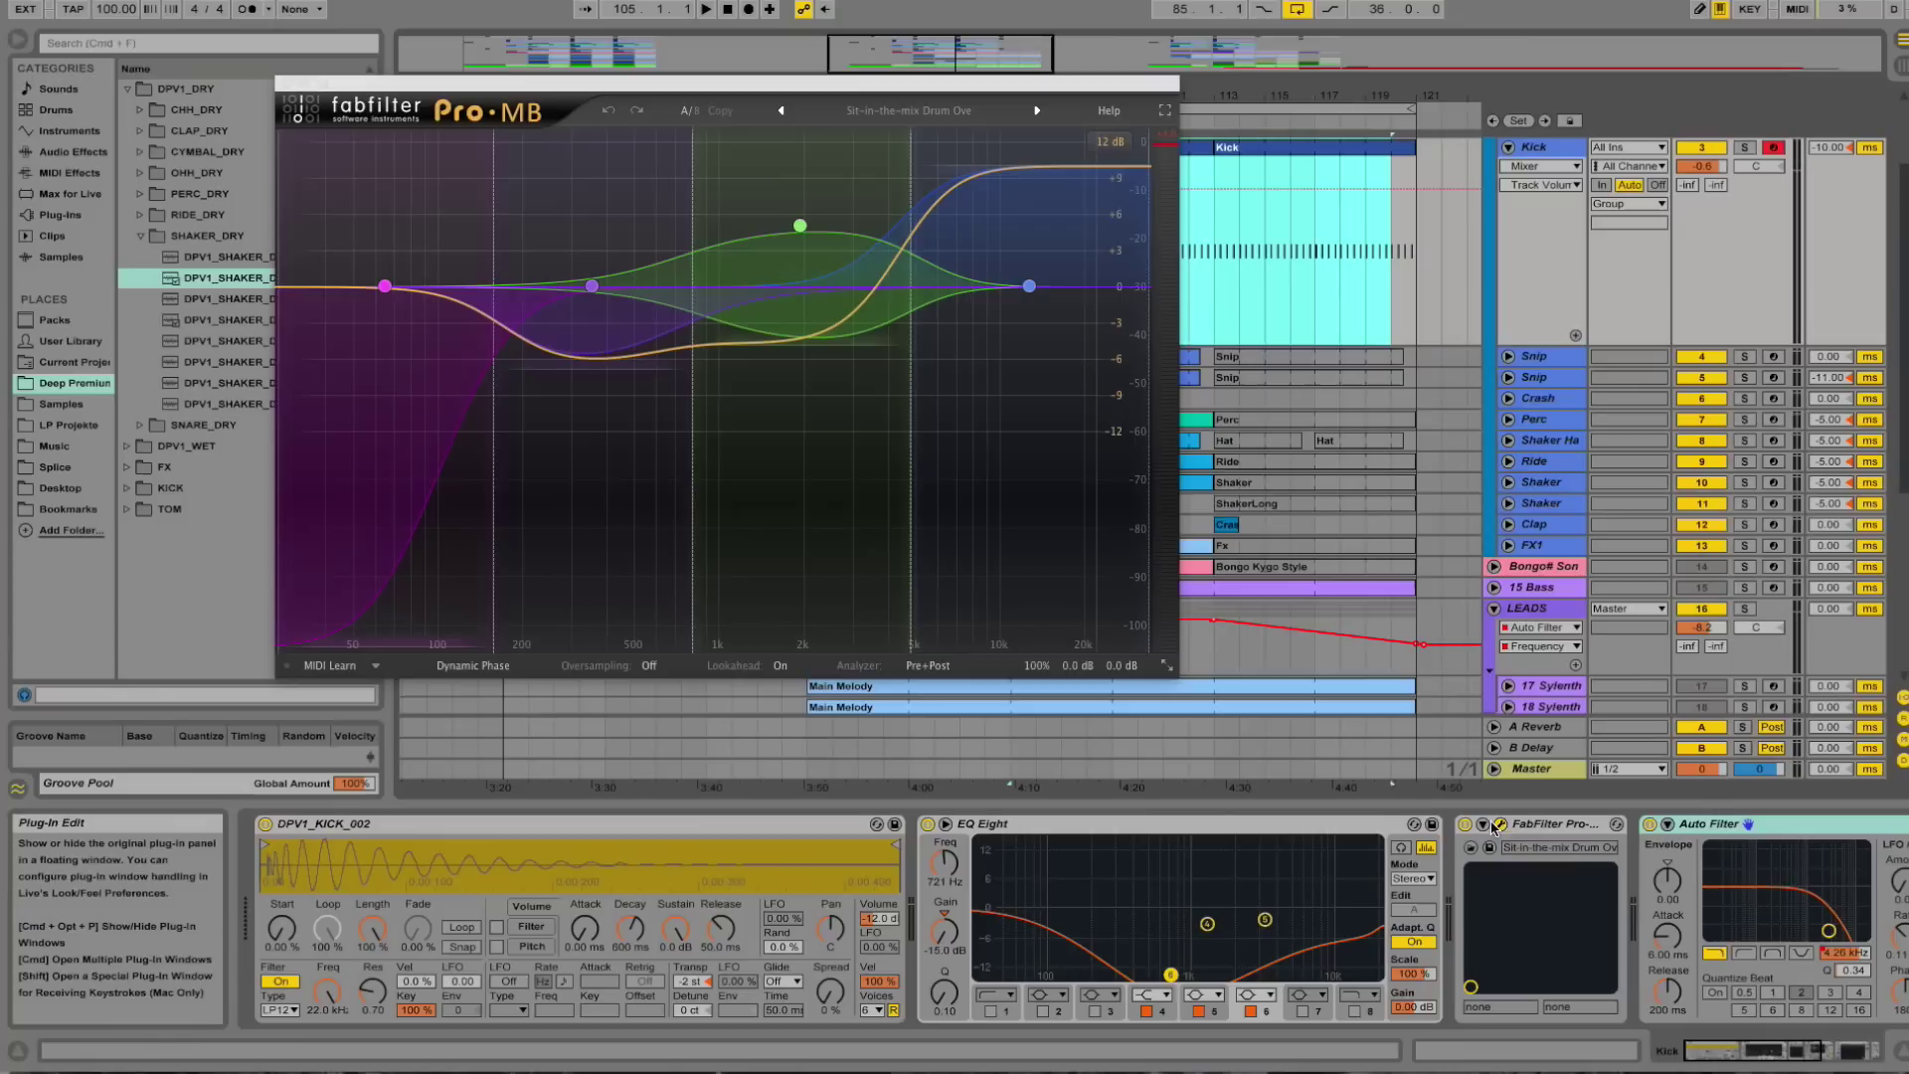
click(286, 84)
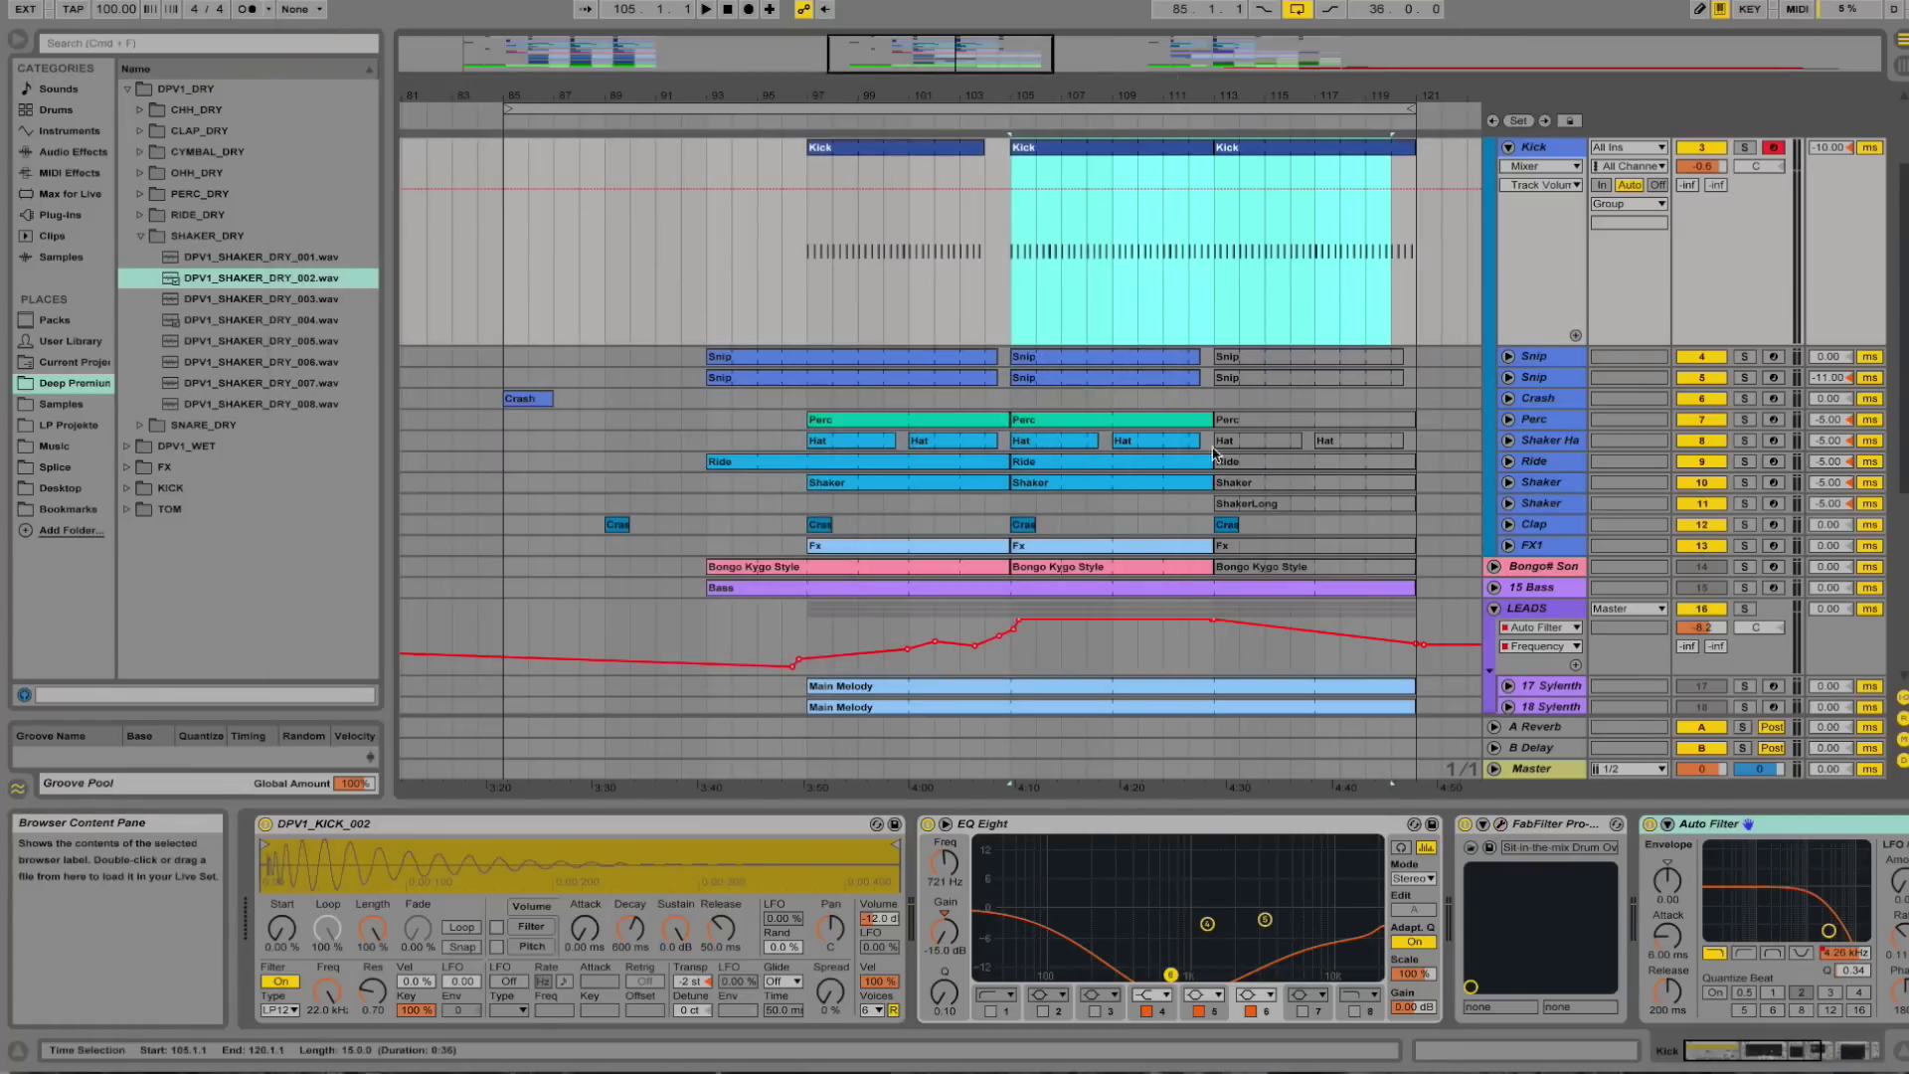
click(1509, 147)
Solo the first Snip track and play it from bar 93.
scroll(1575, 308, up, 1)
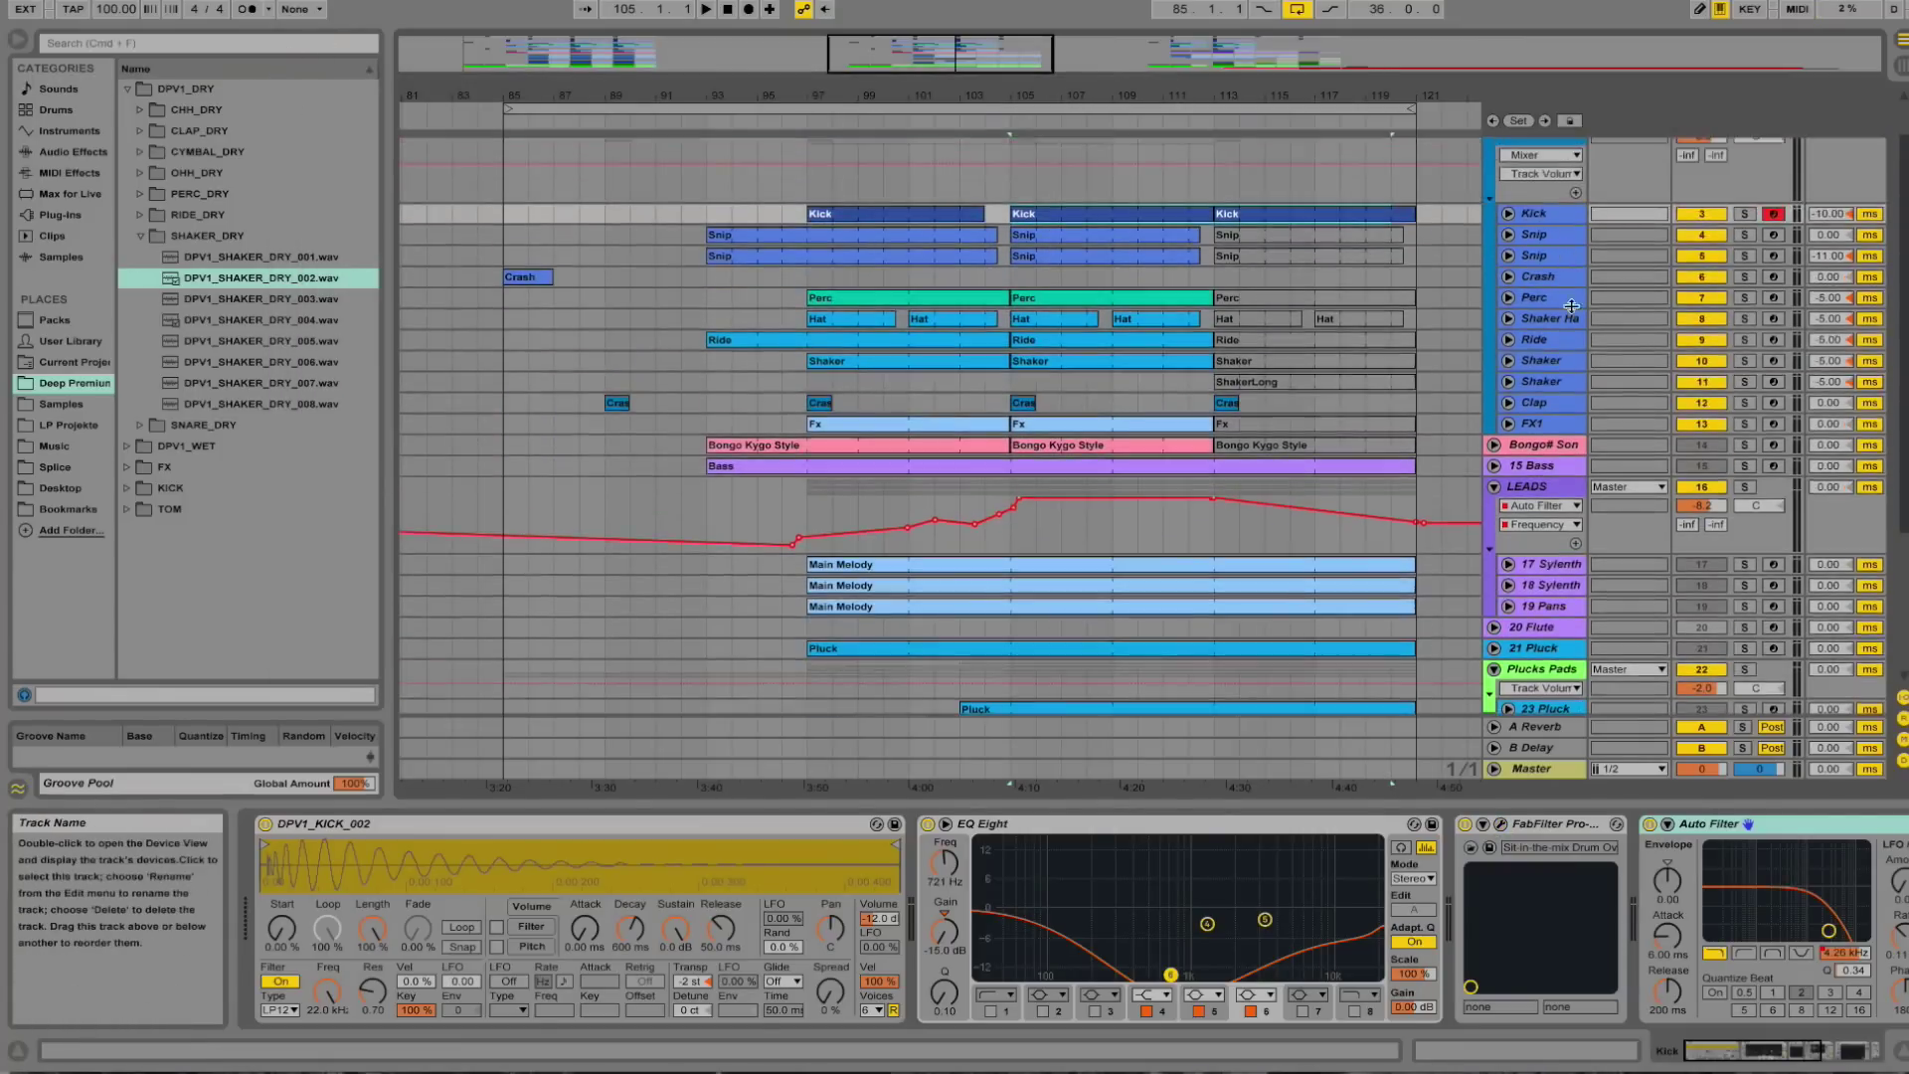
click(1552, 239)
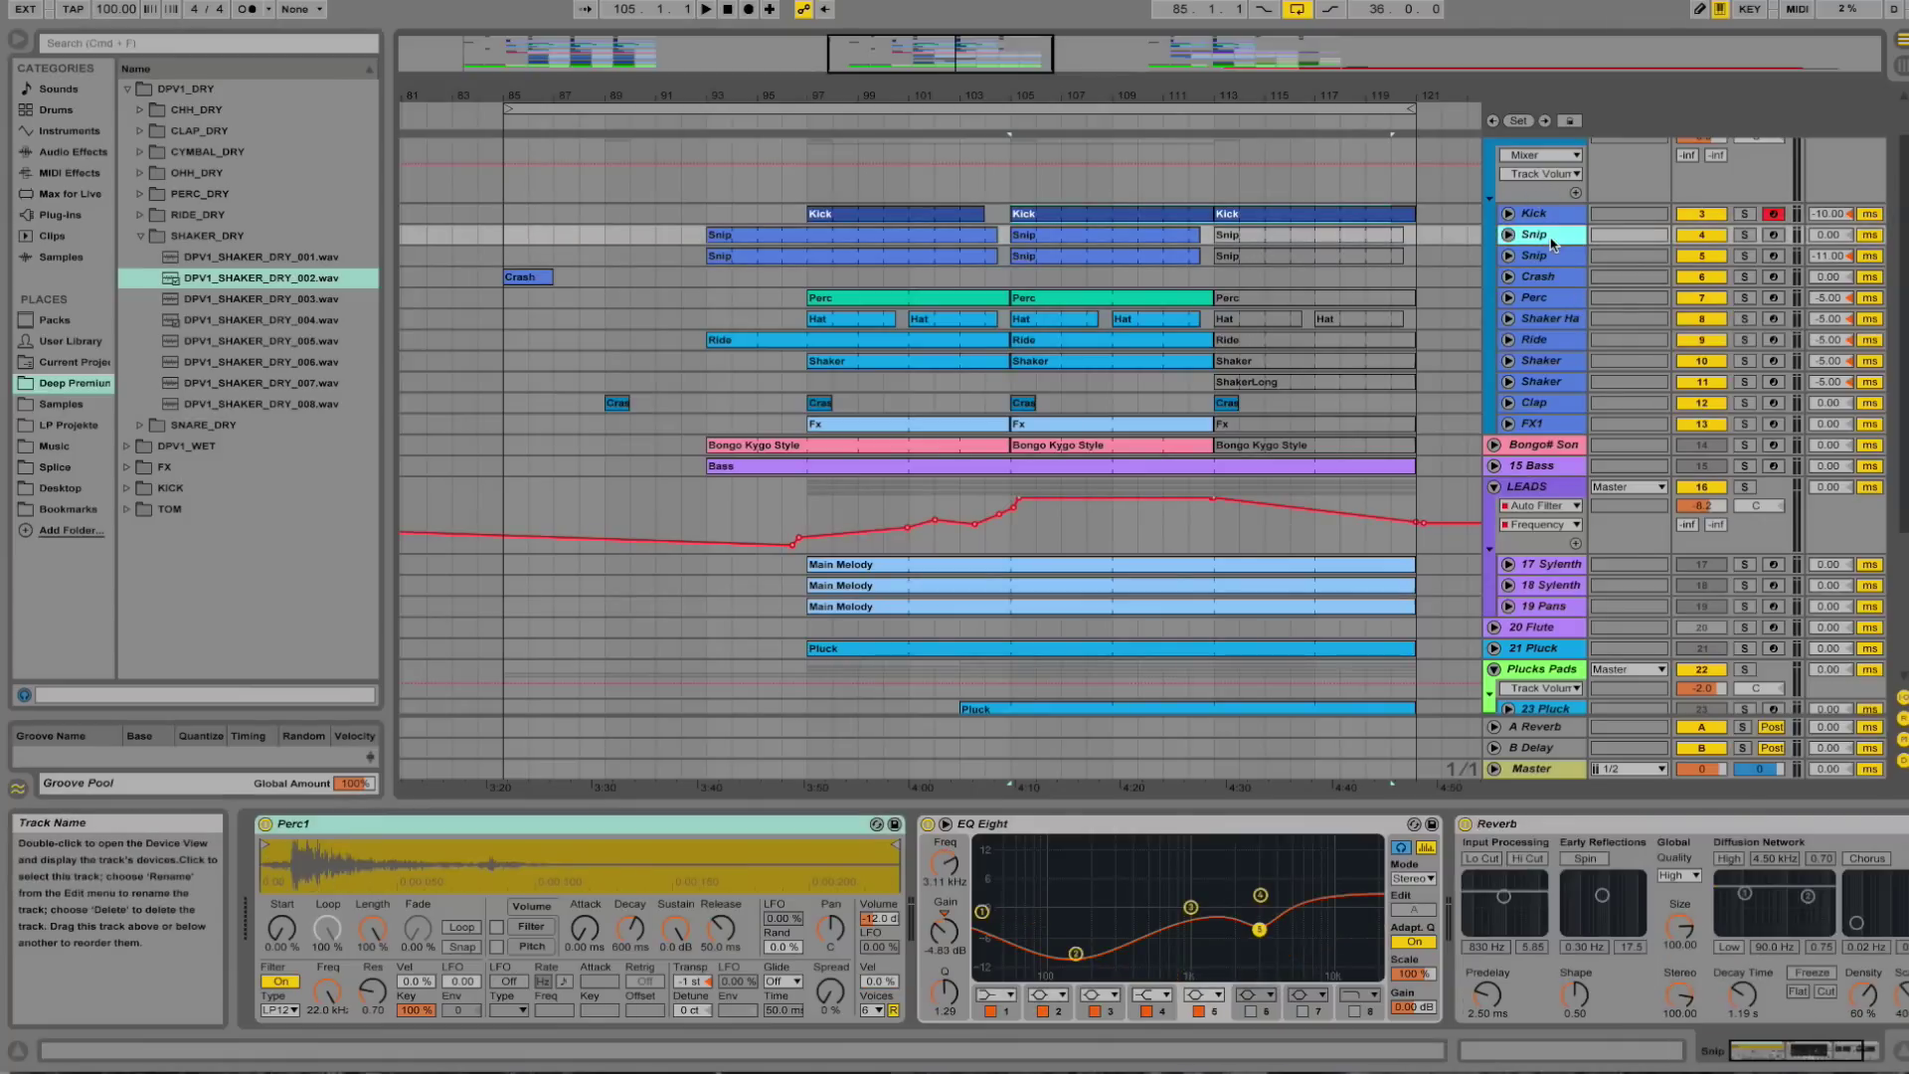
click(909, 233)
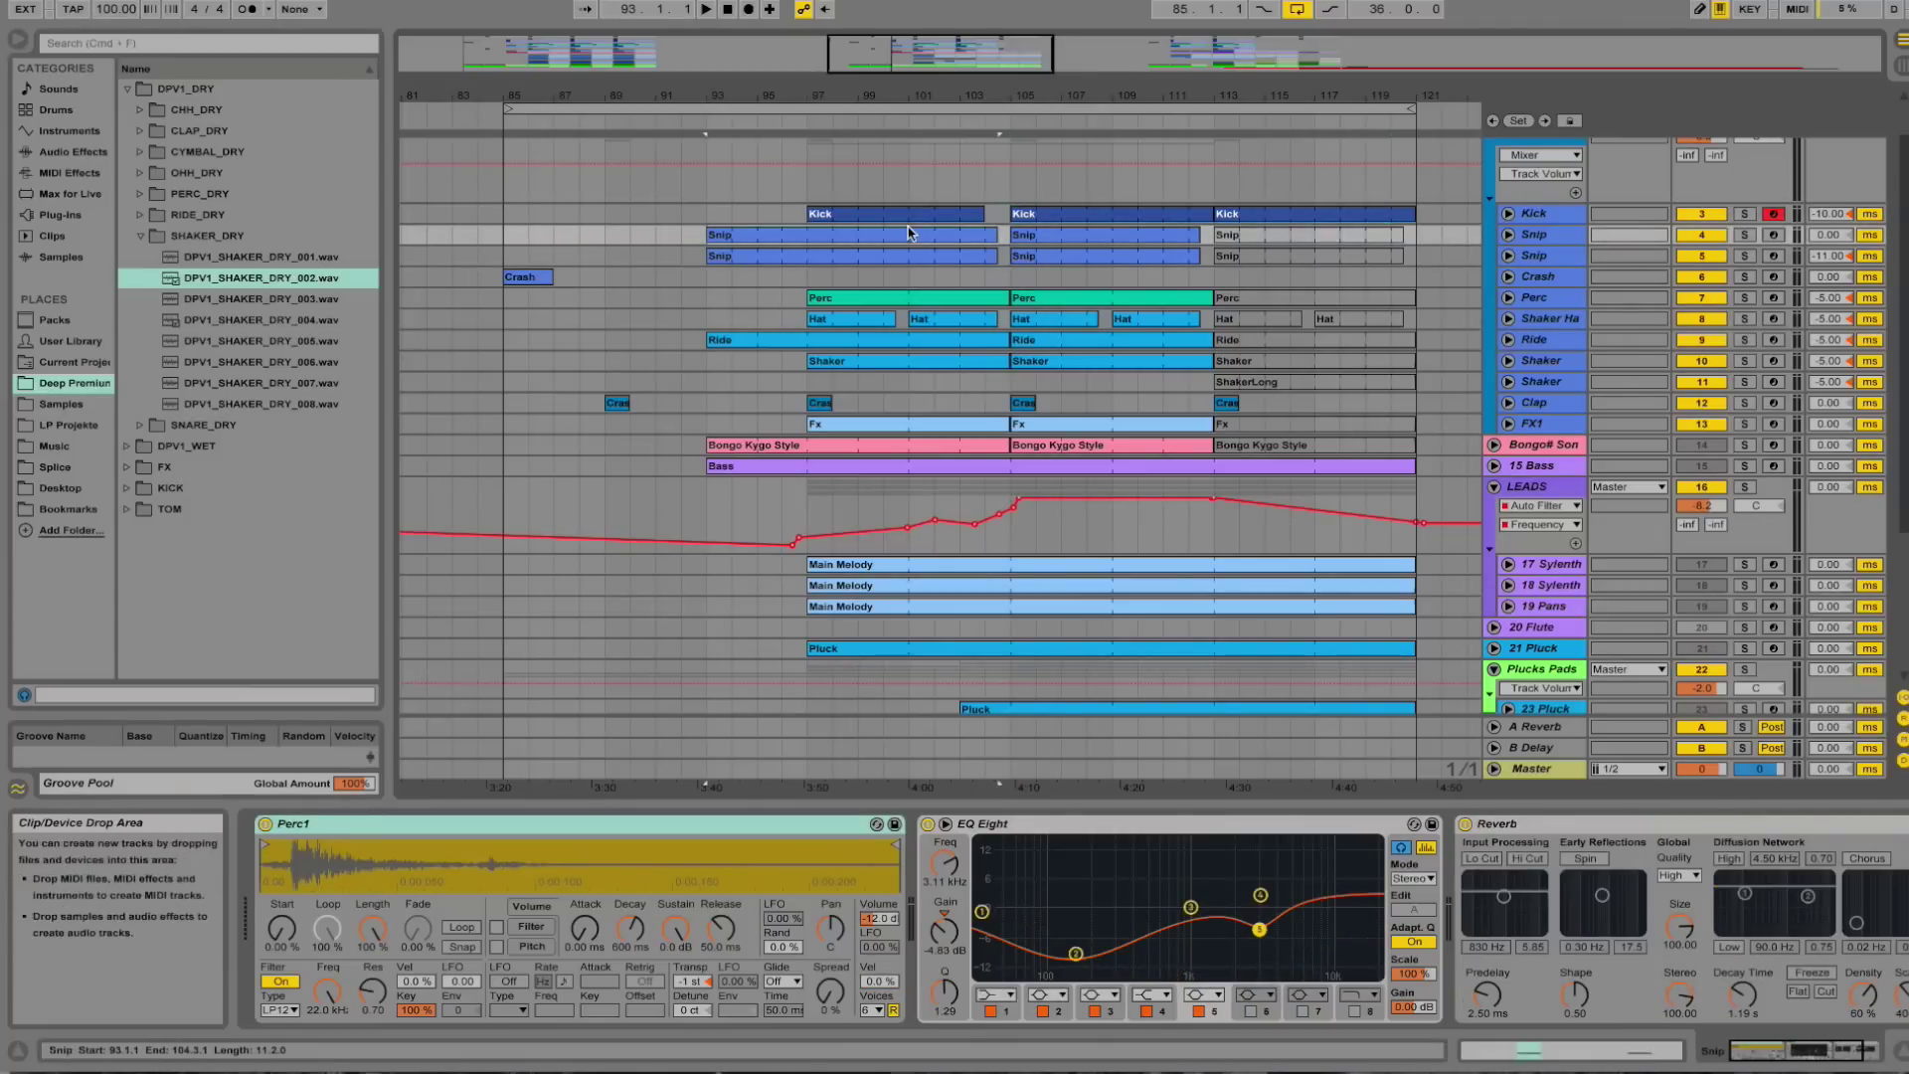
click(1744, 235)
key(space)
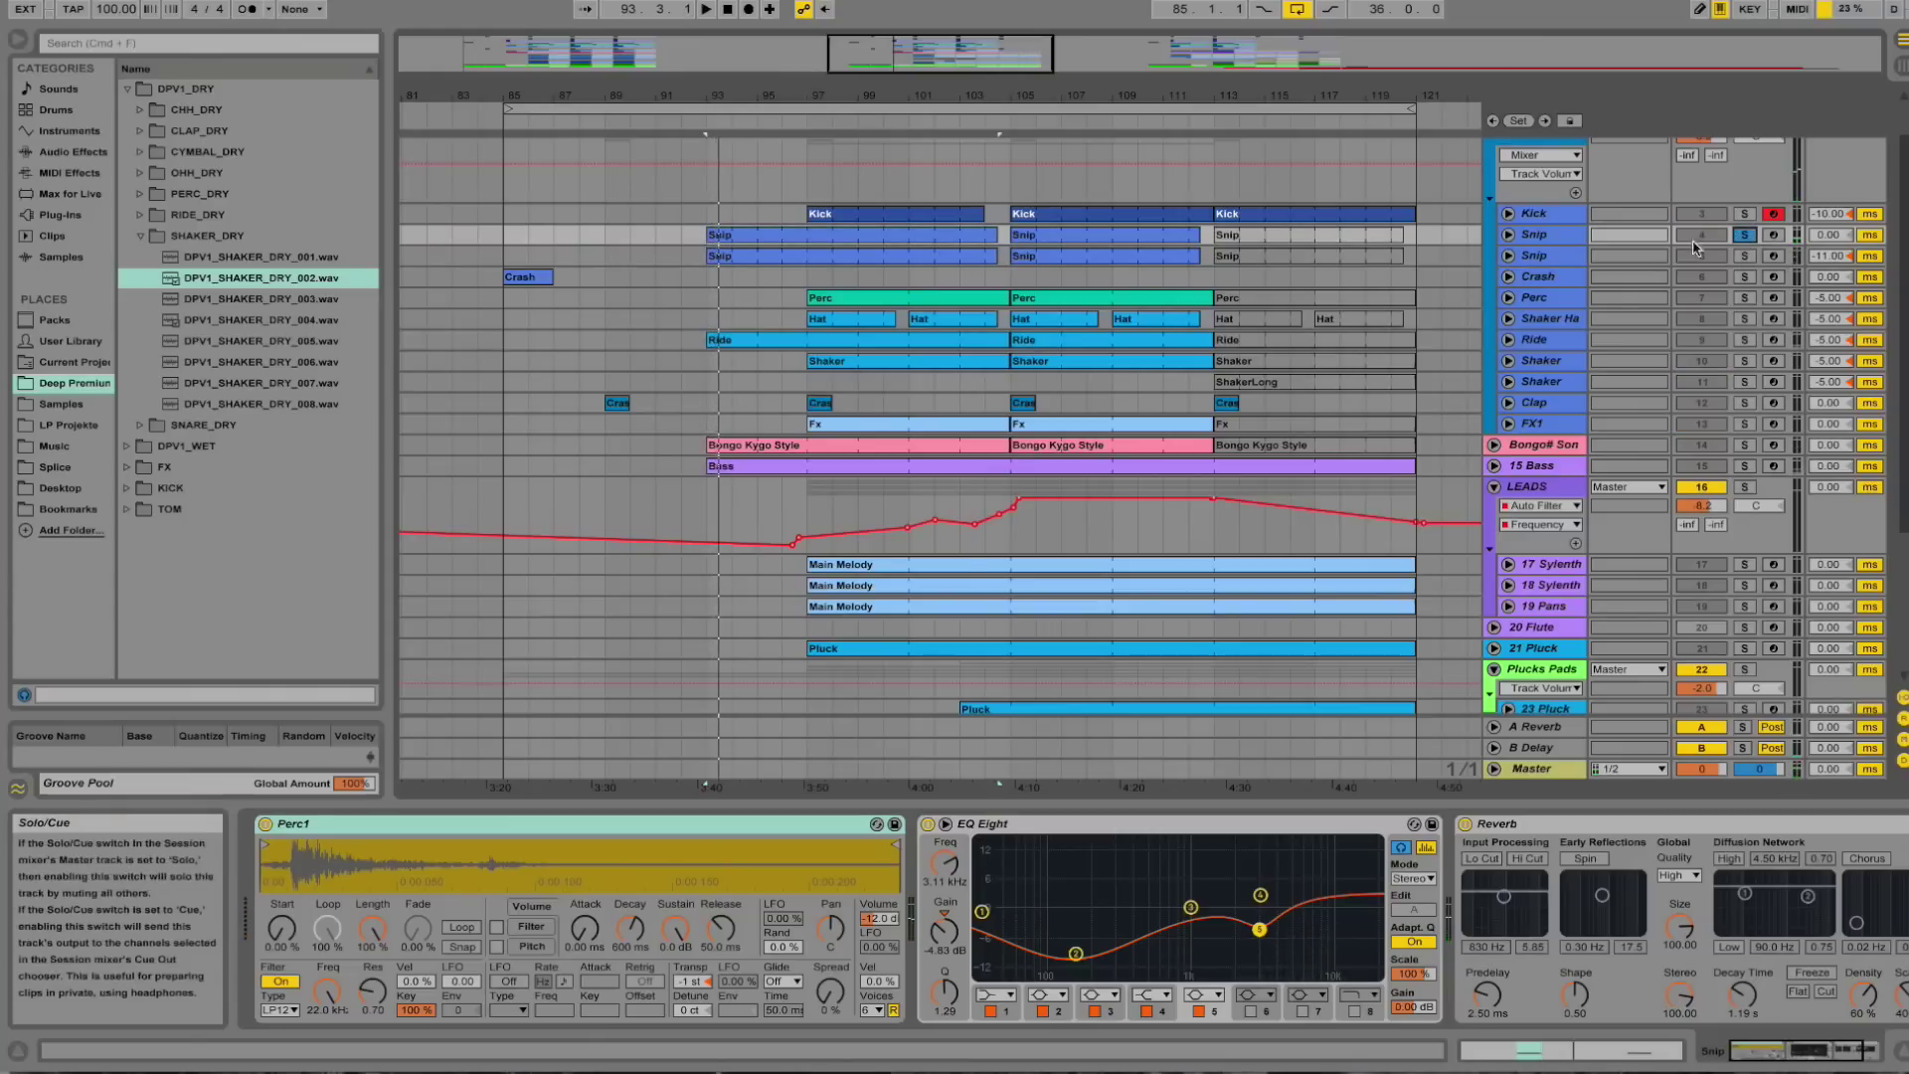
Solo the second Snip track instead and play it from bar 93.
click(792, 256)
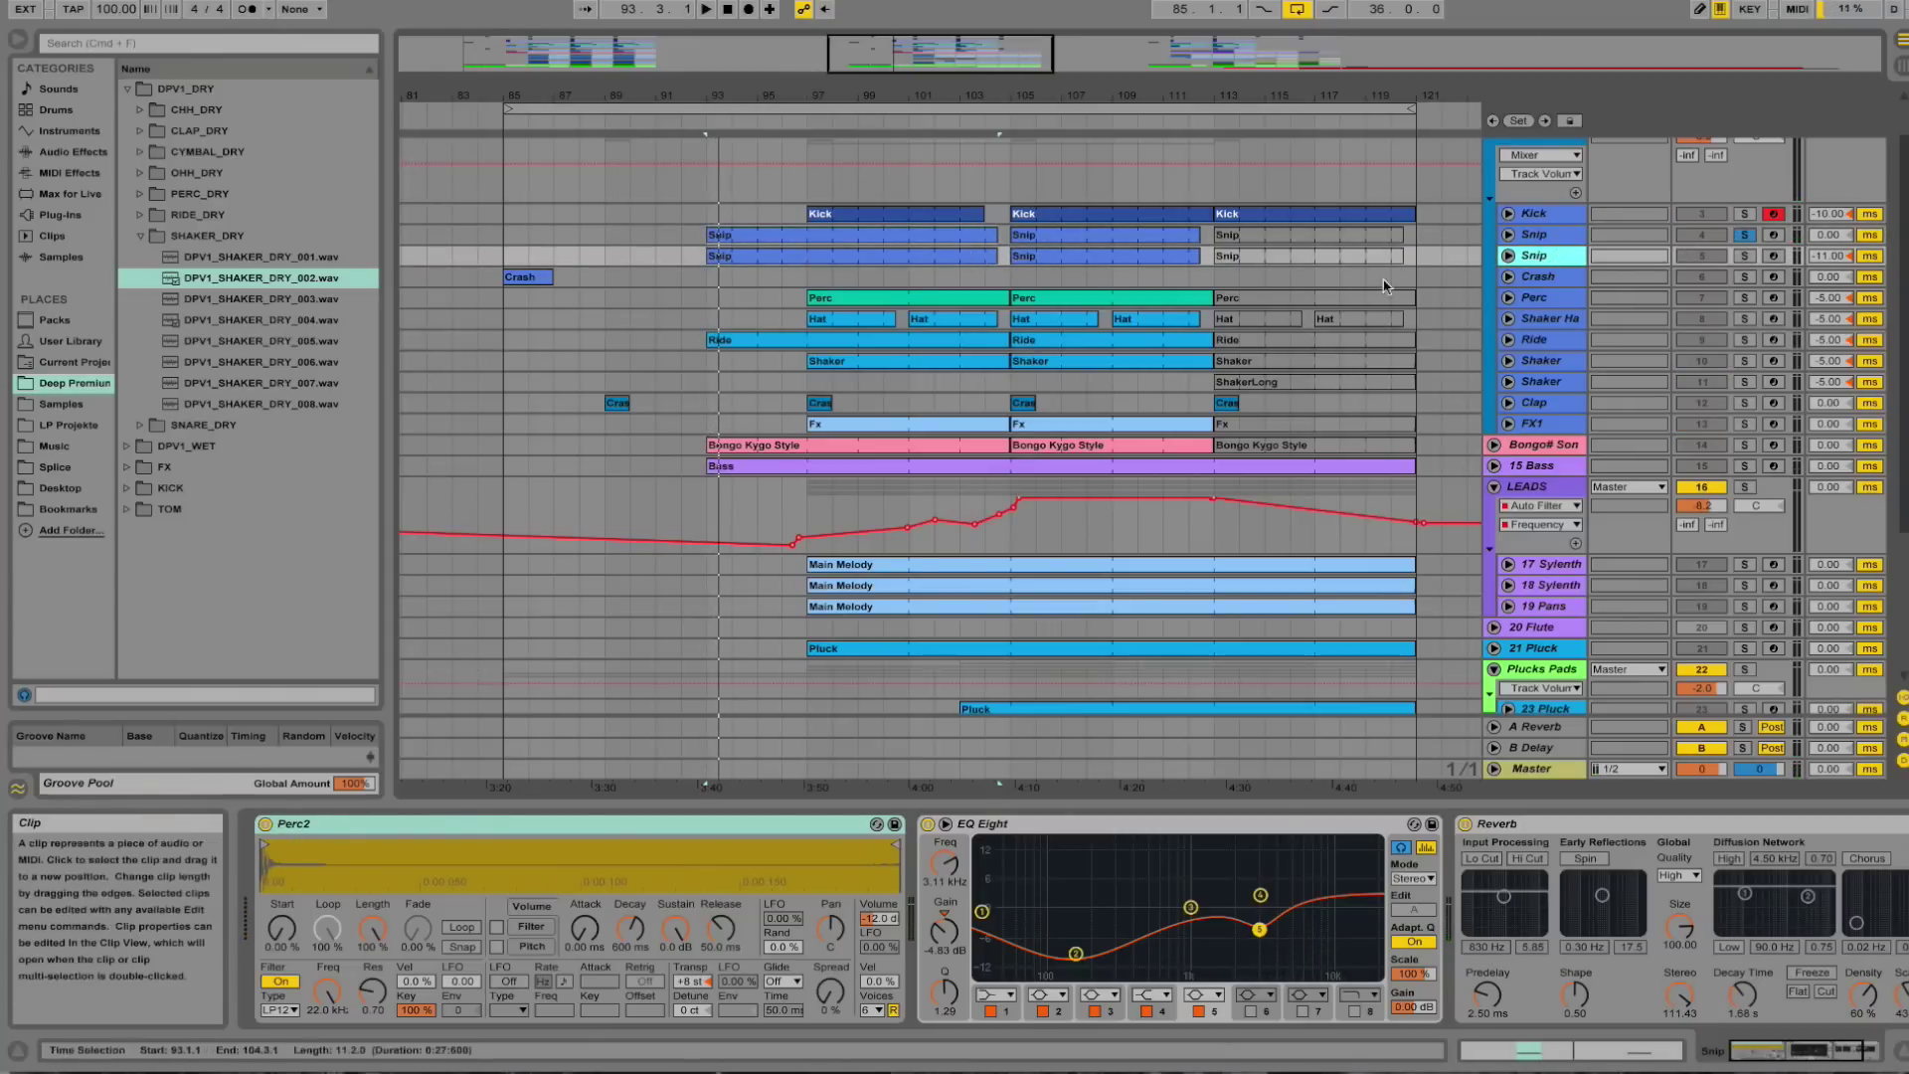
click(1744, 256)
key(space)
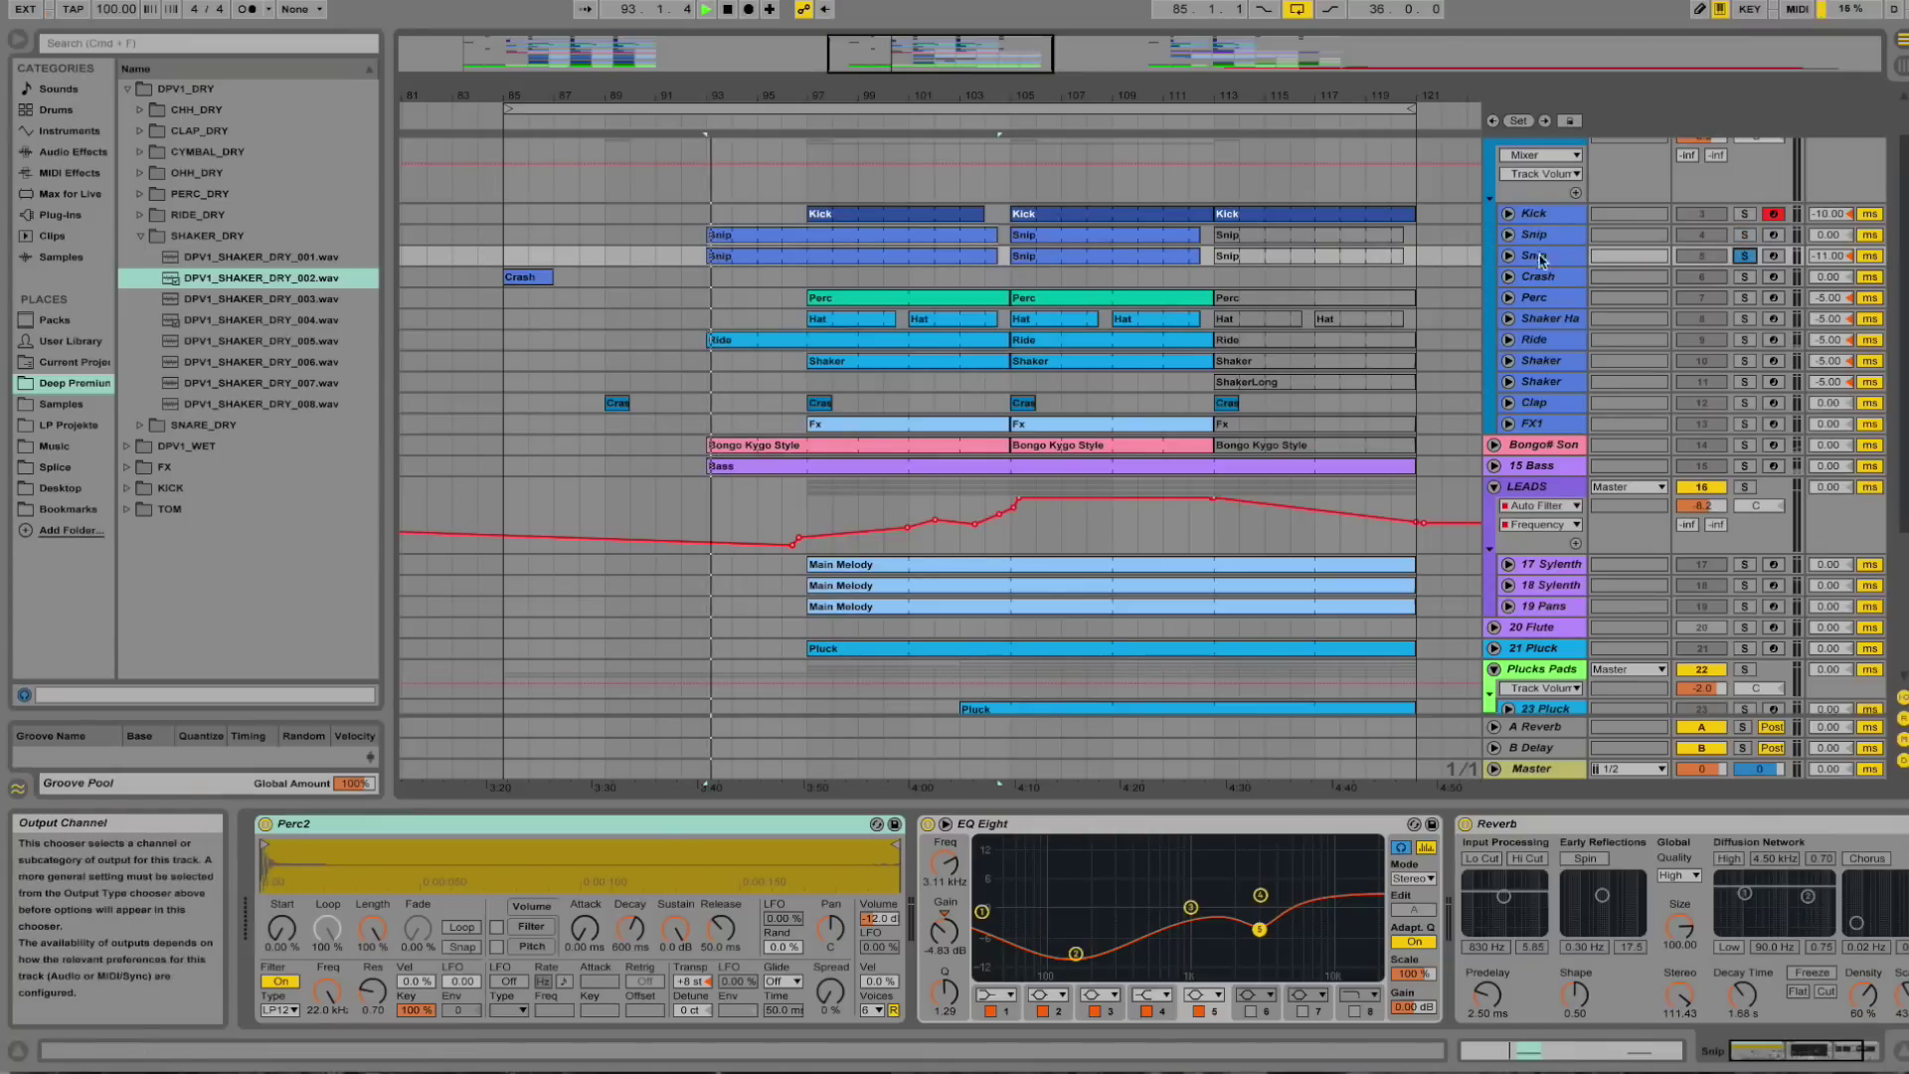
Inspect and play the Snip clip's paired C3–D3 notes in the note editor.
double_click(820, 256)
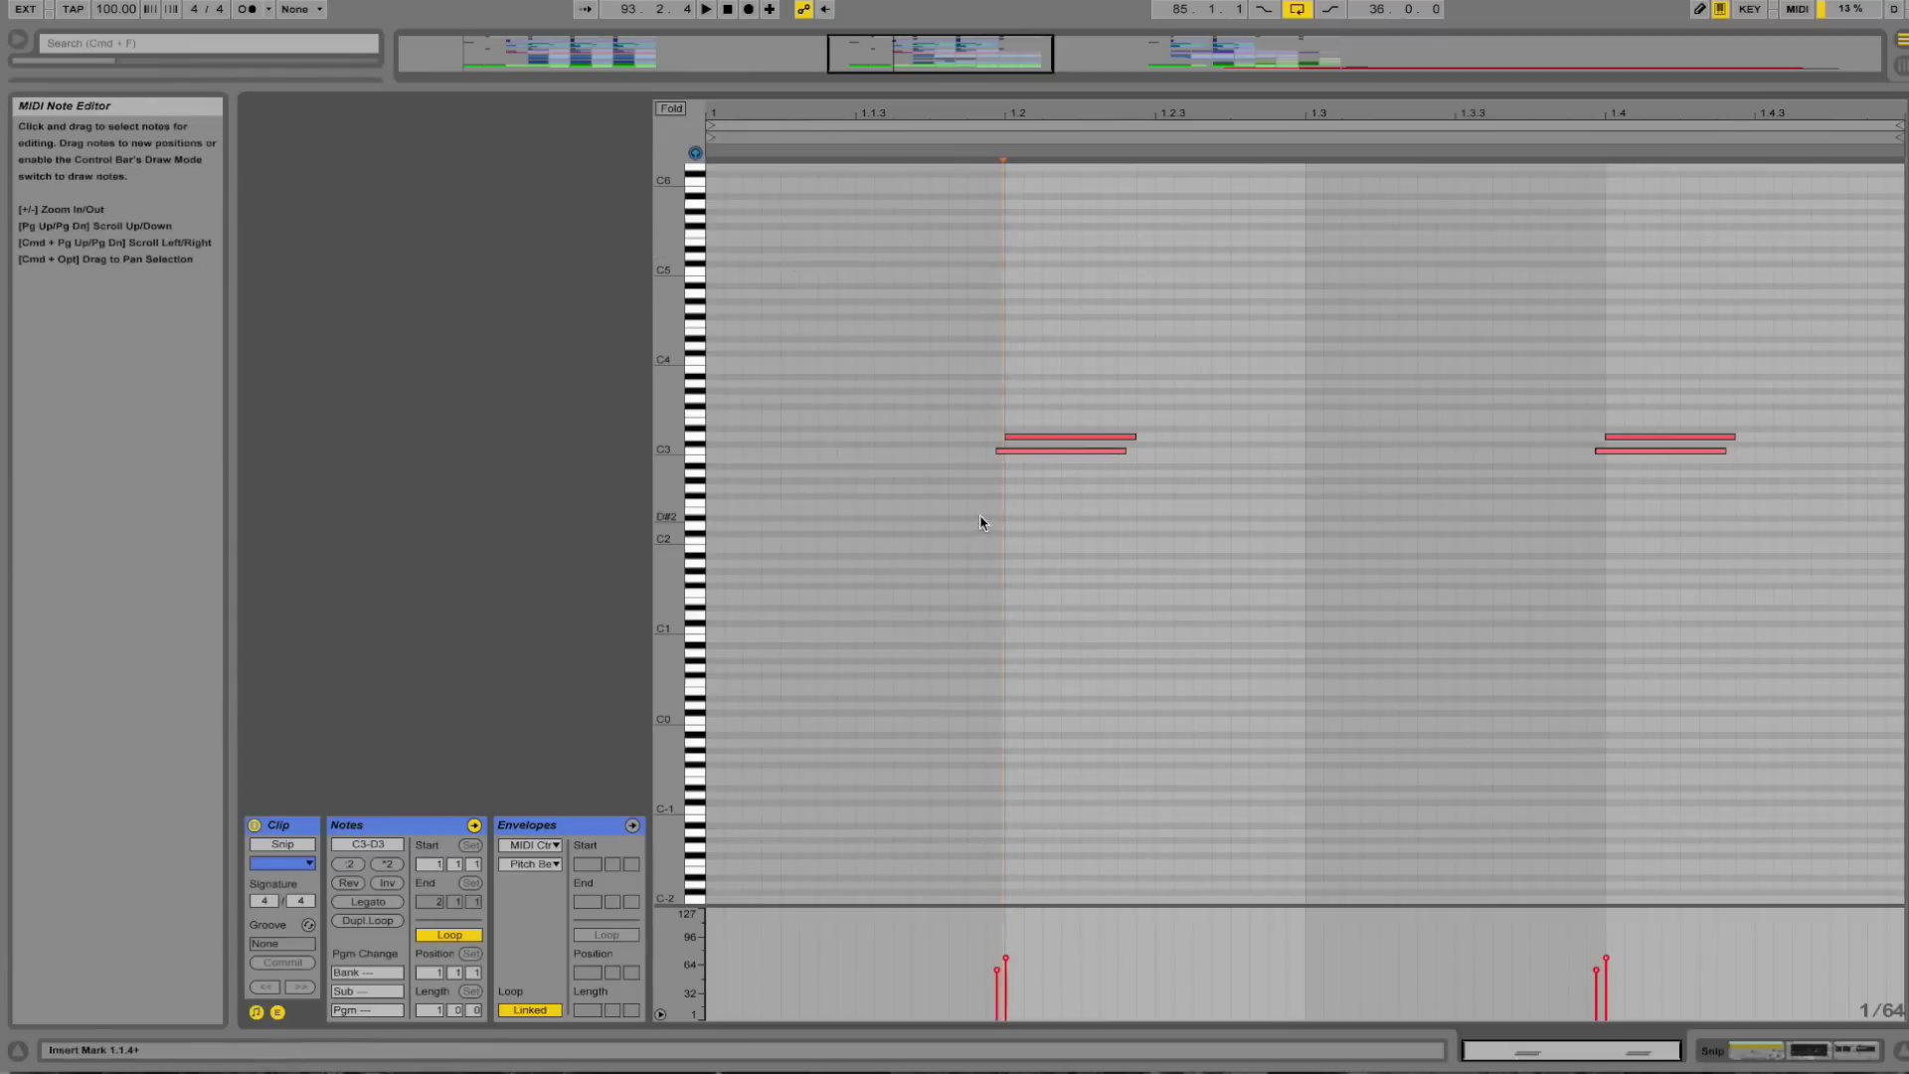
click(947, 437)
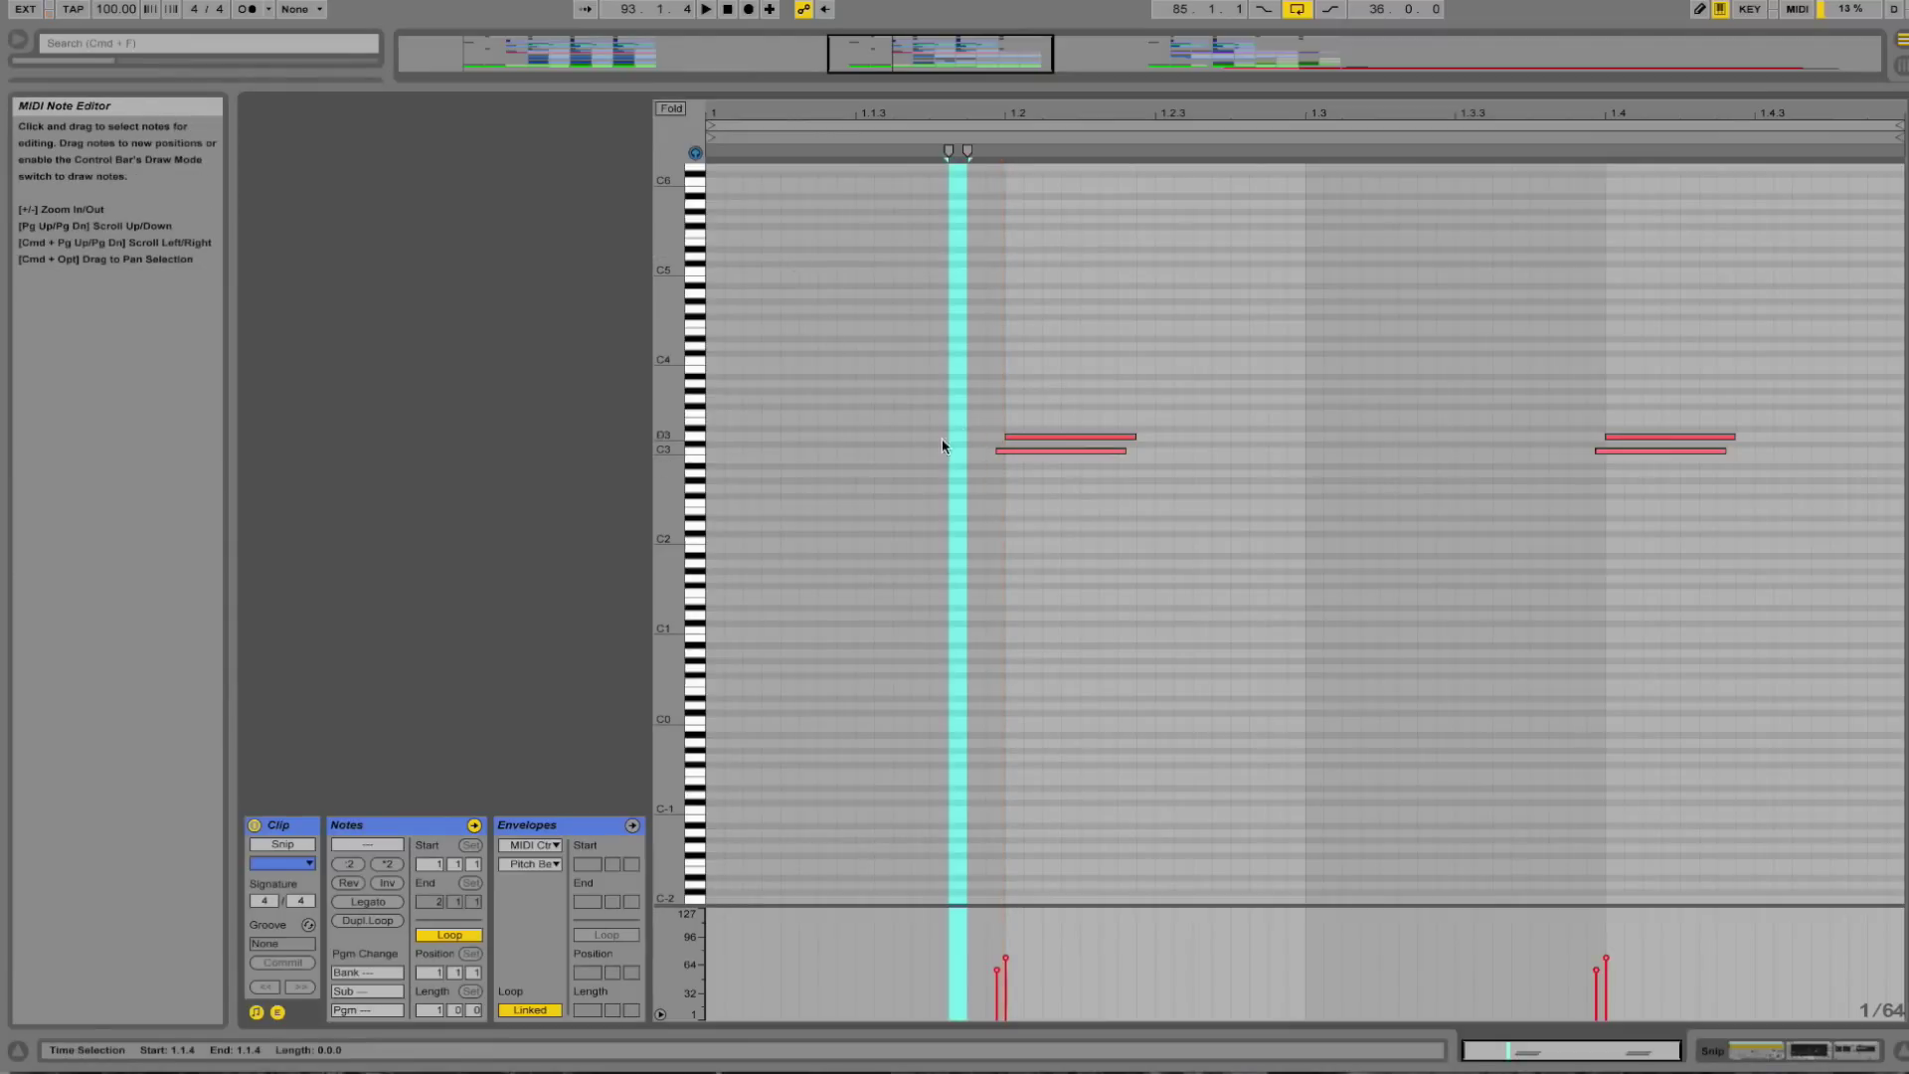
mouse_move(943, 406)
mouse_down()
mouse_move(955, 456)
mouse_move(1066, 529)
mouse_up()
click(883, 366)
drag(921, 406, 1130, 503)
click(981, 434)
key(space)
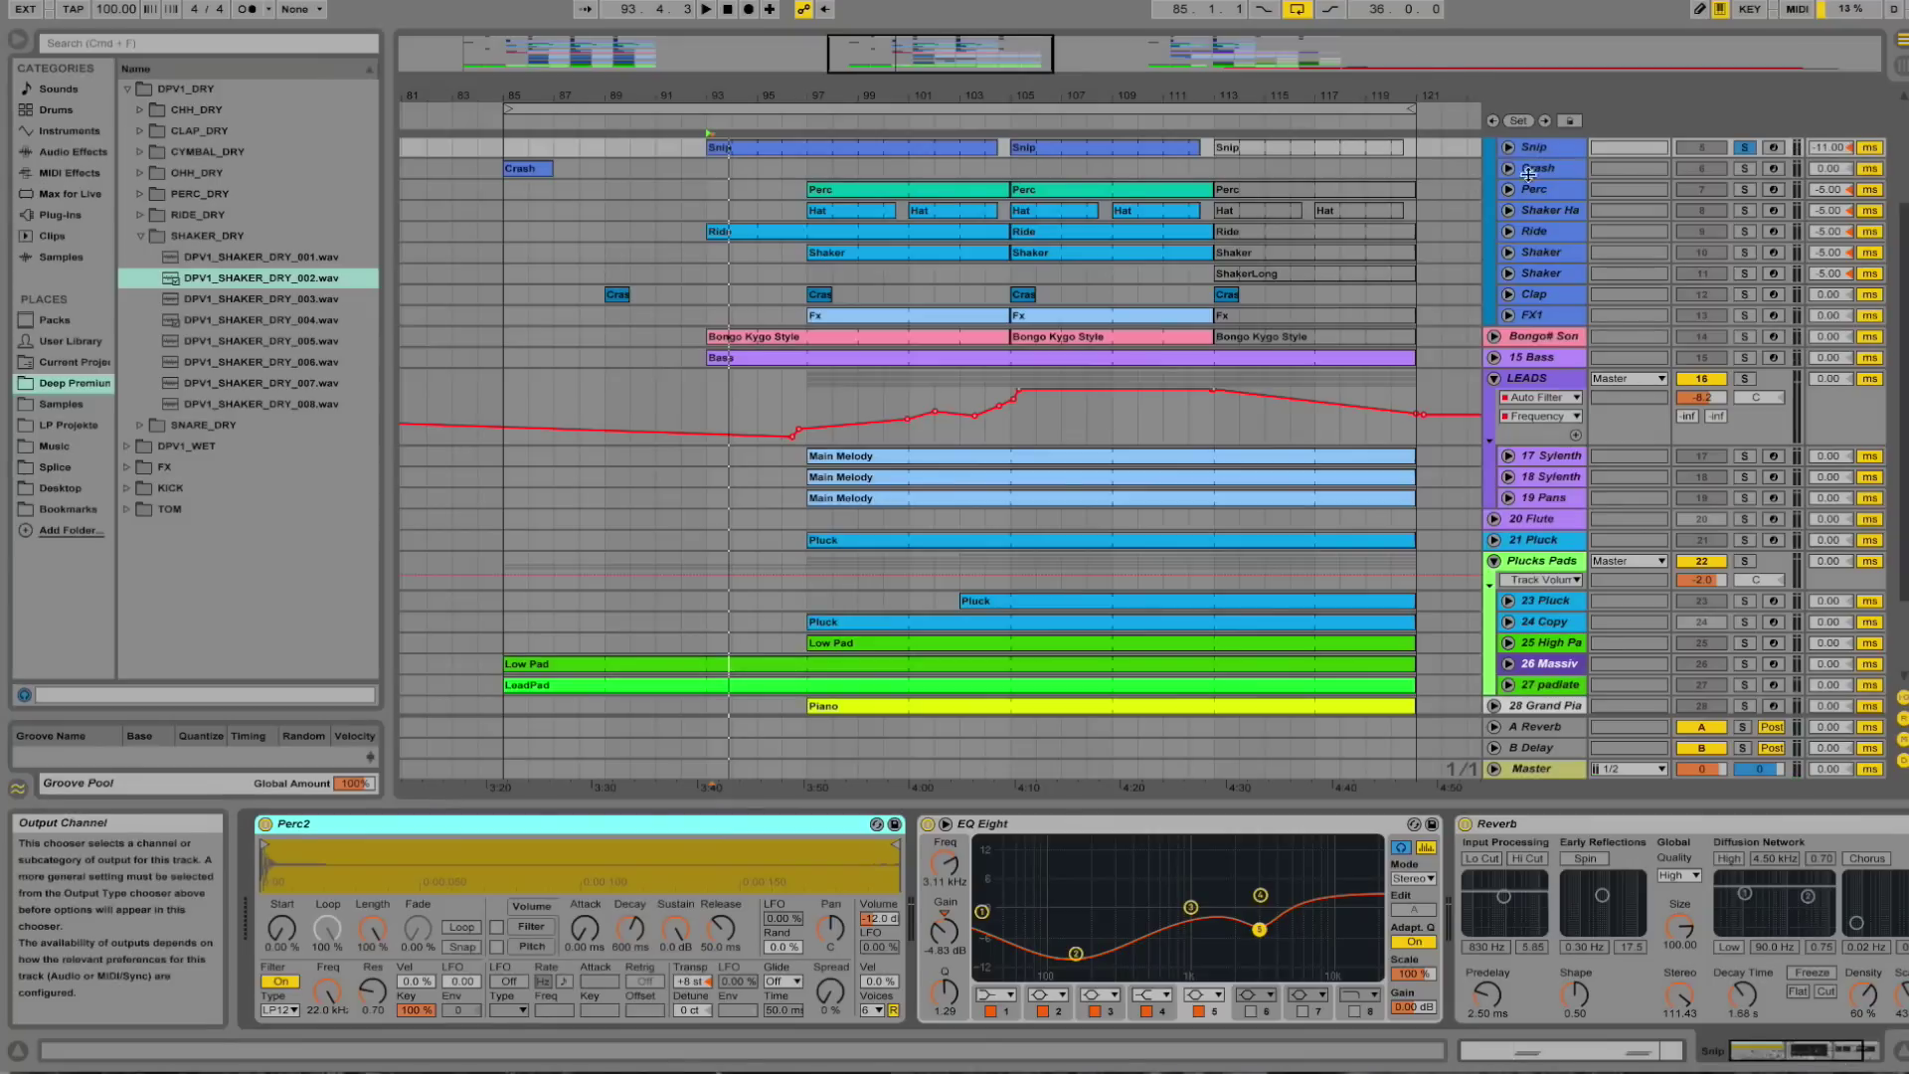
Solo the Crash track with its Crash clip selected.
scroll(1412, 204, up, 3)
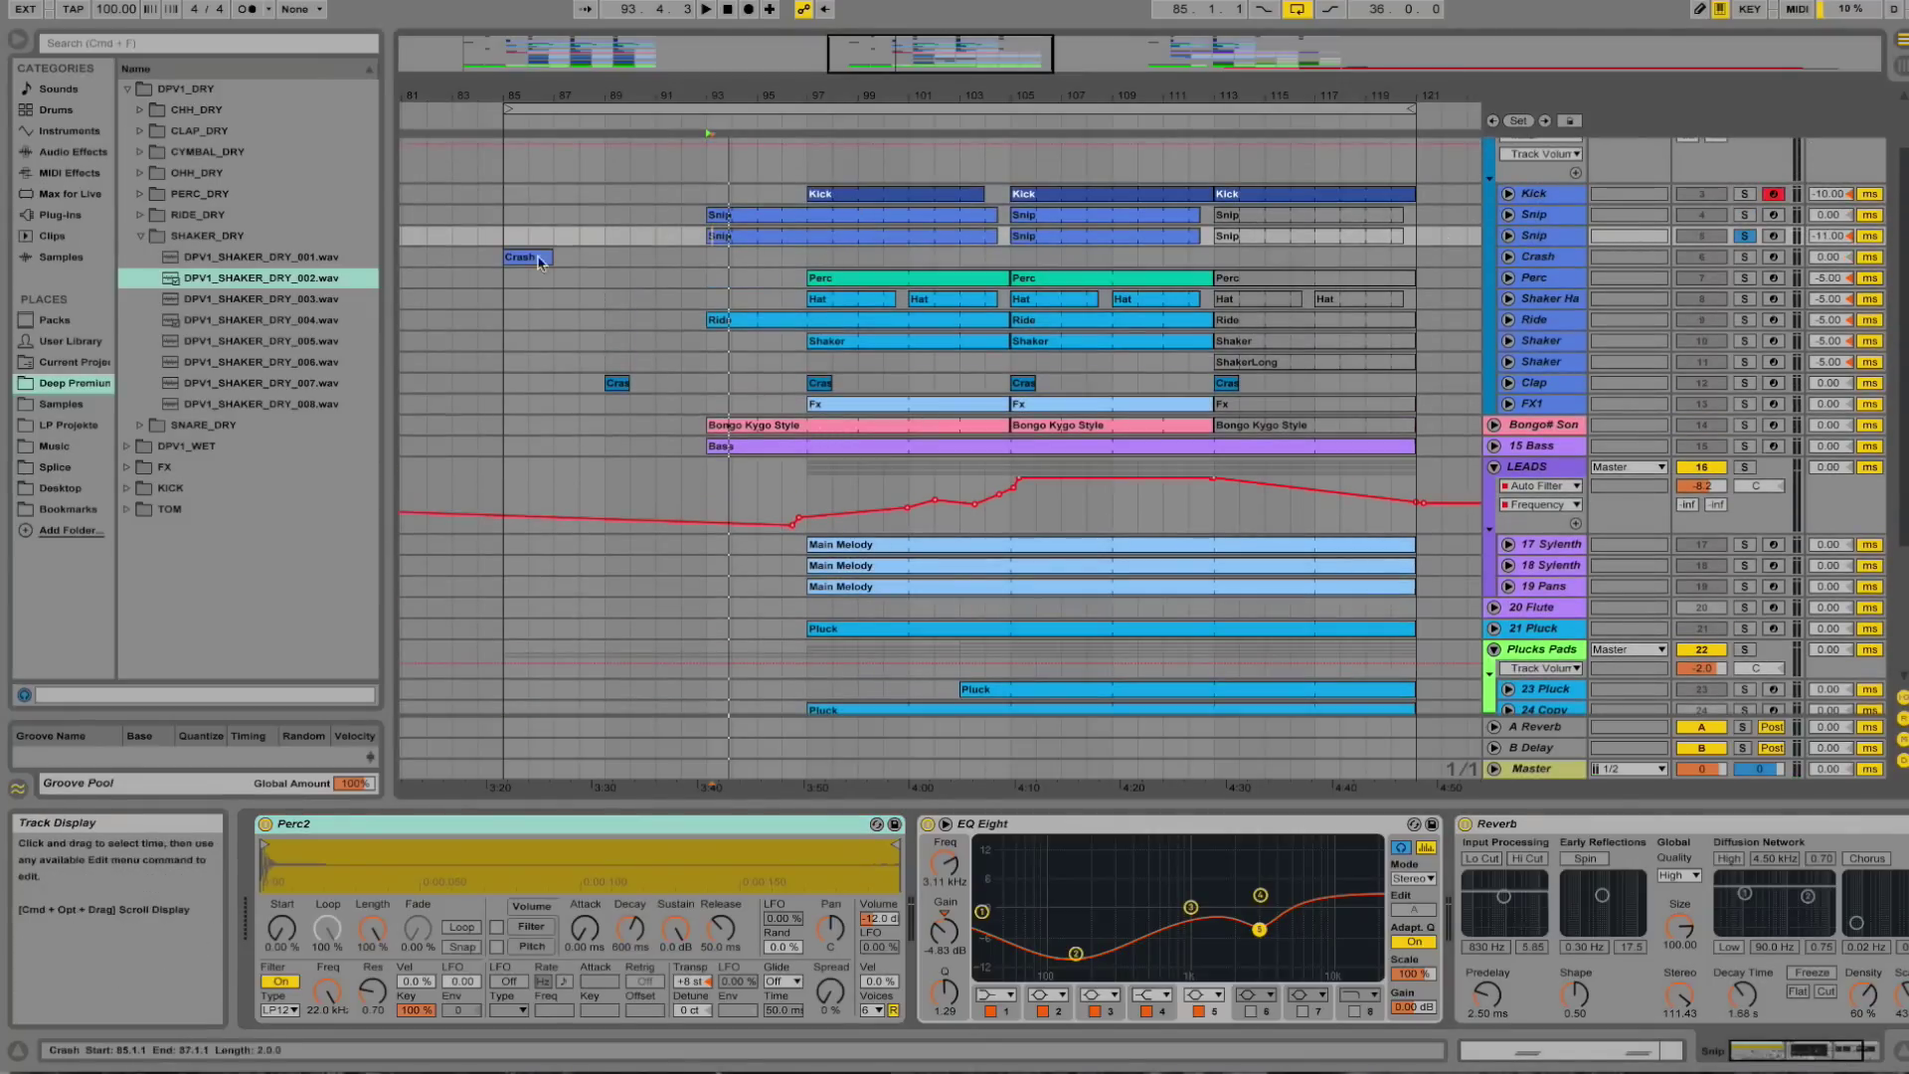
click(527, 257)
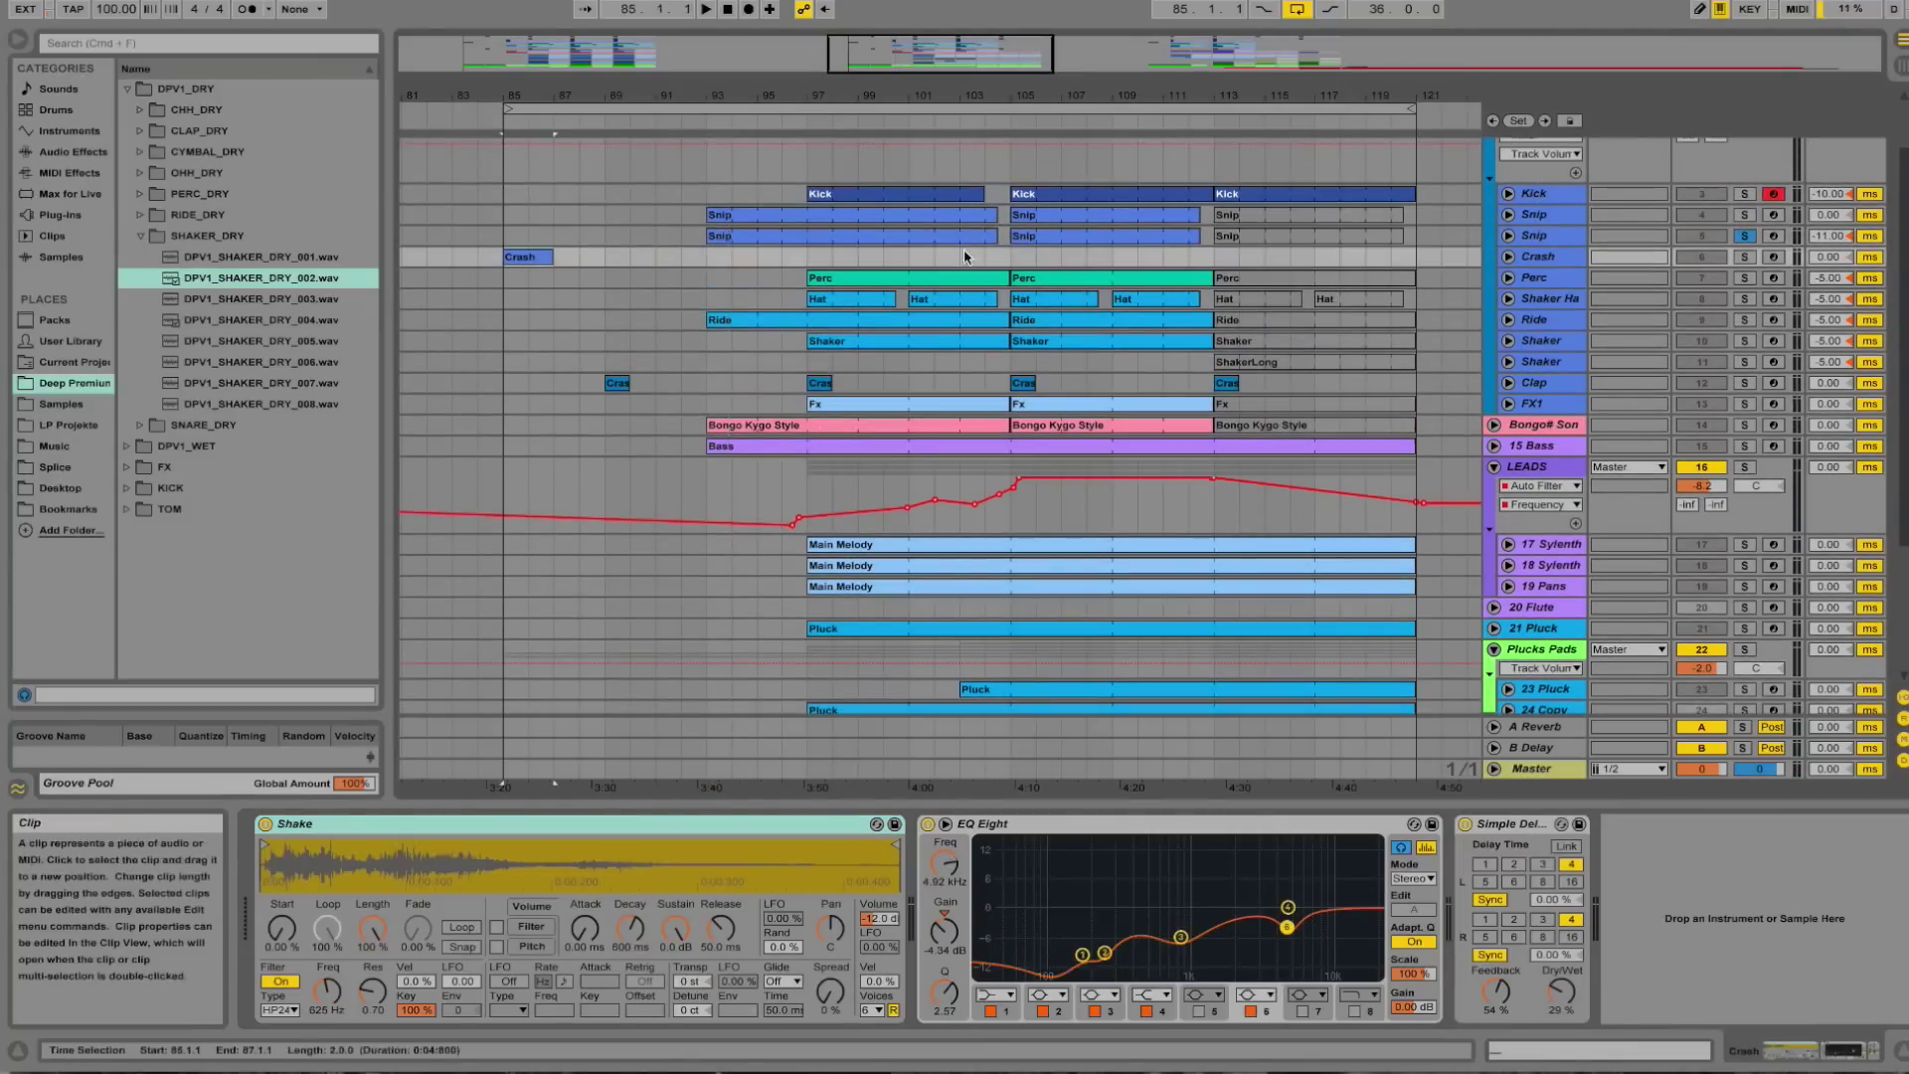
click(1745, 258)
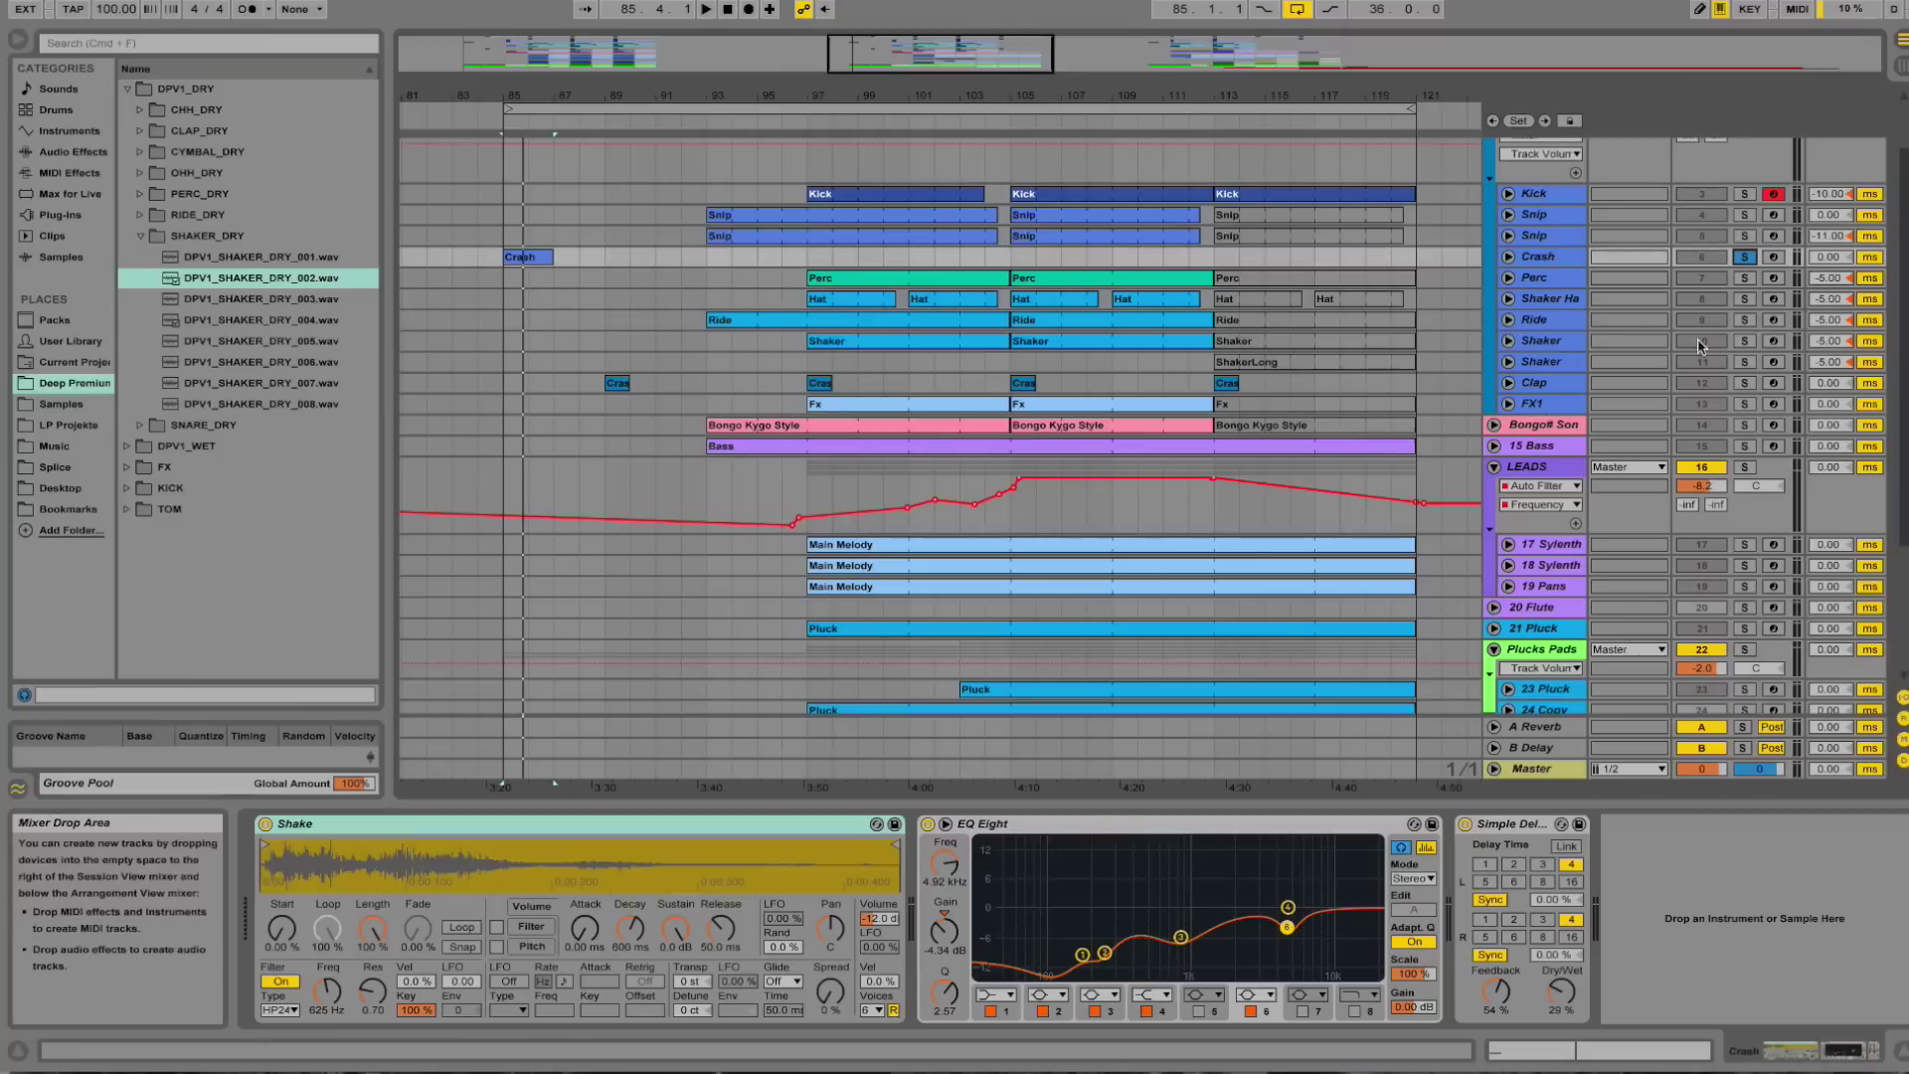
Solo Perc, play from bar 97, then zoom into bars 97–105 and replay from 98.4.1.
click(1563, 279)
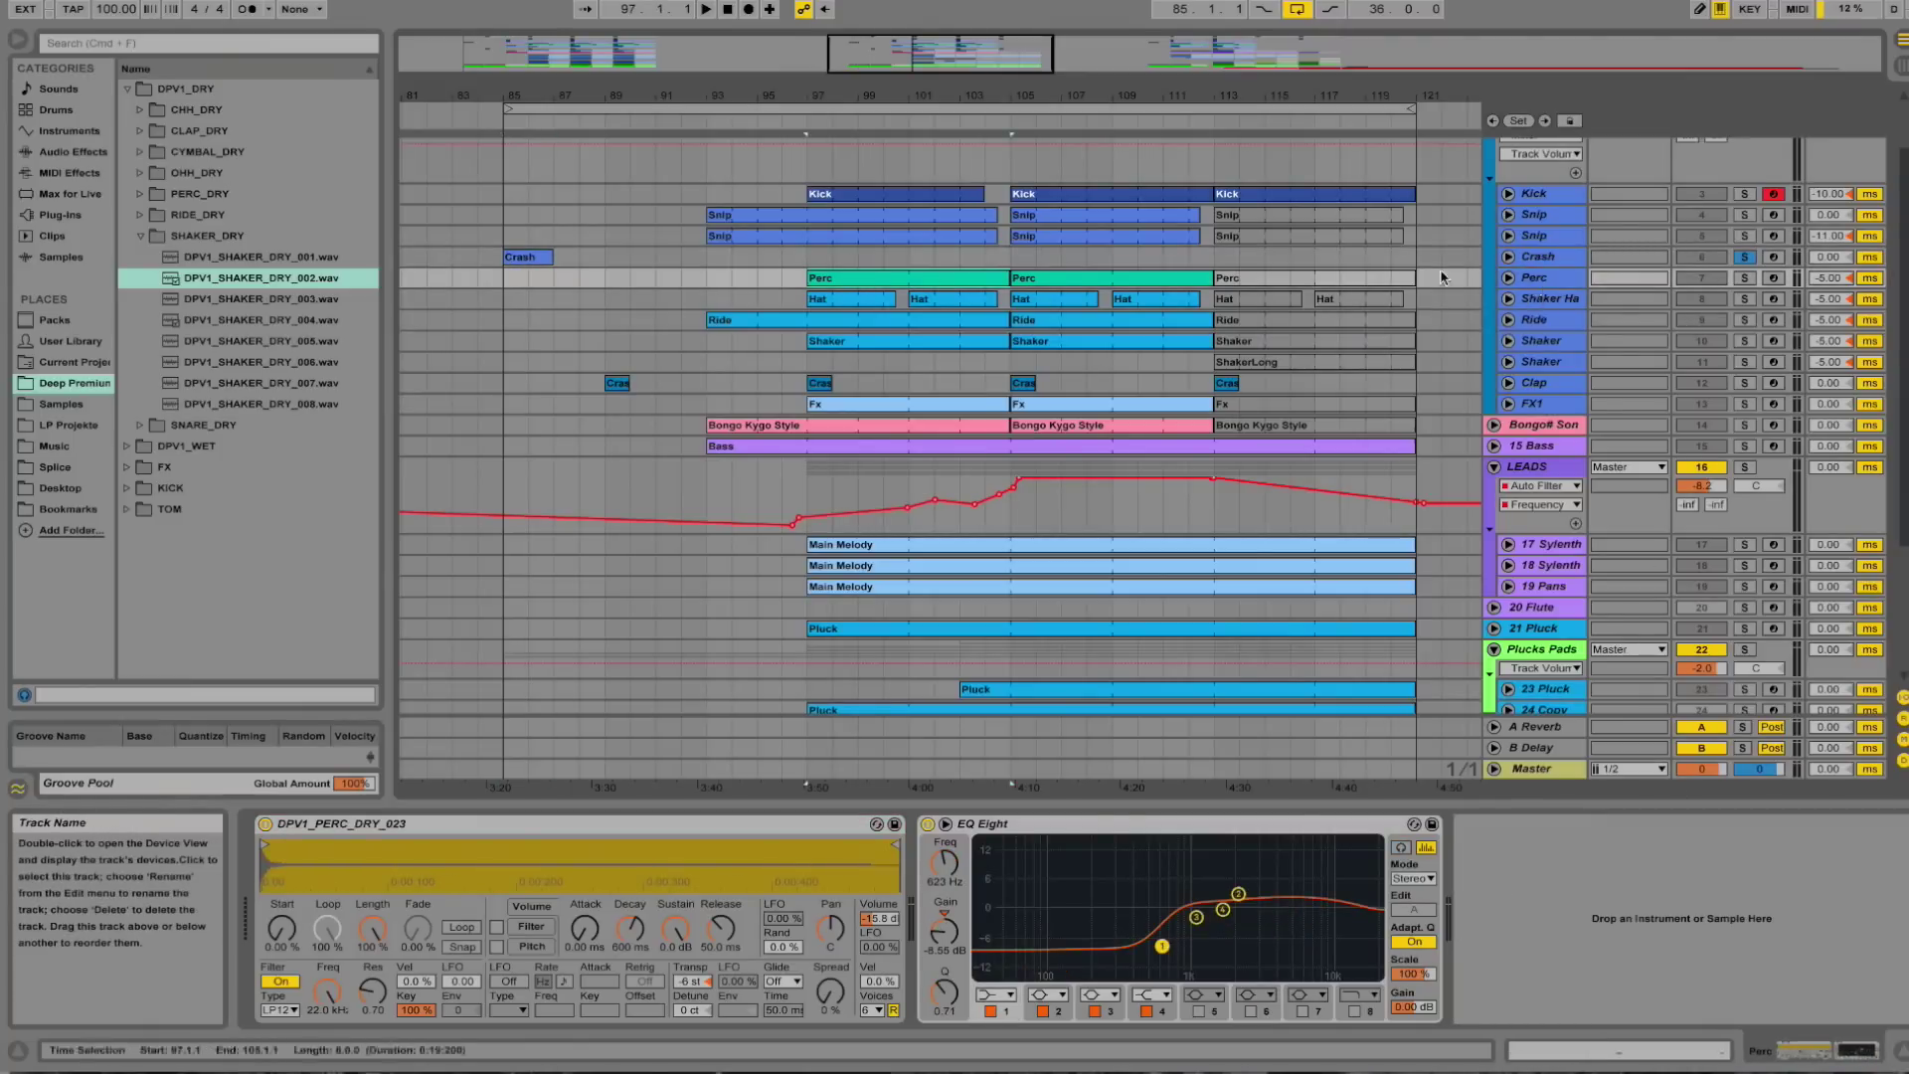
click(1745, 277)
key(space)
key(Right)
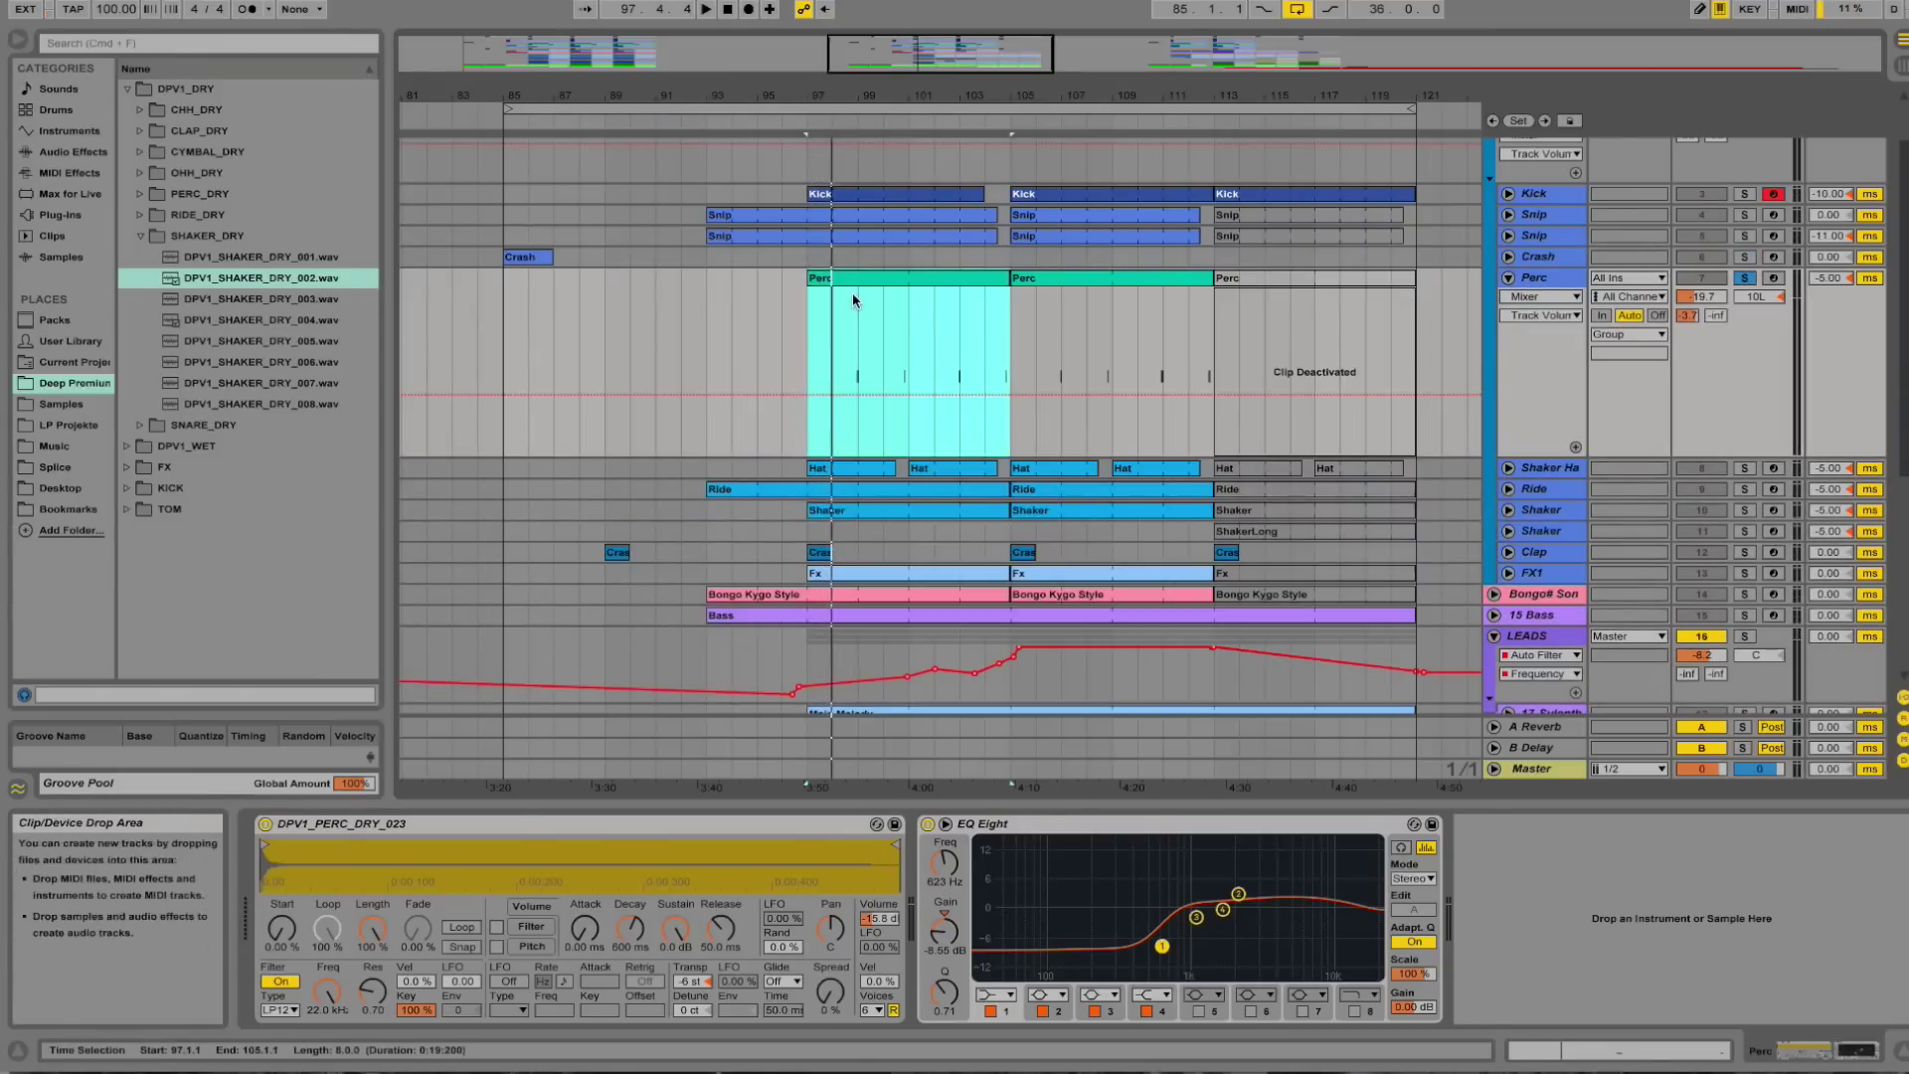
key(z)
click(847, 326)
key(space)
key(space)
Fold Perc, solo Shaker Hat and play its Hat clip from bar 97.
click(1509, 277)
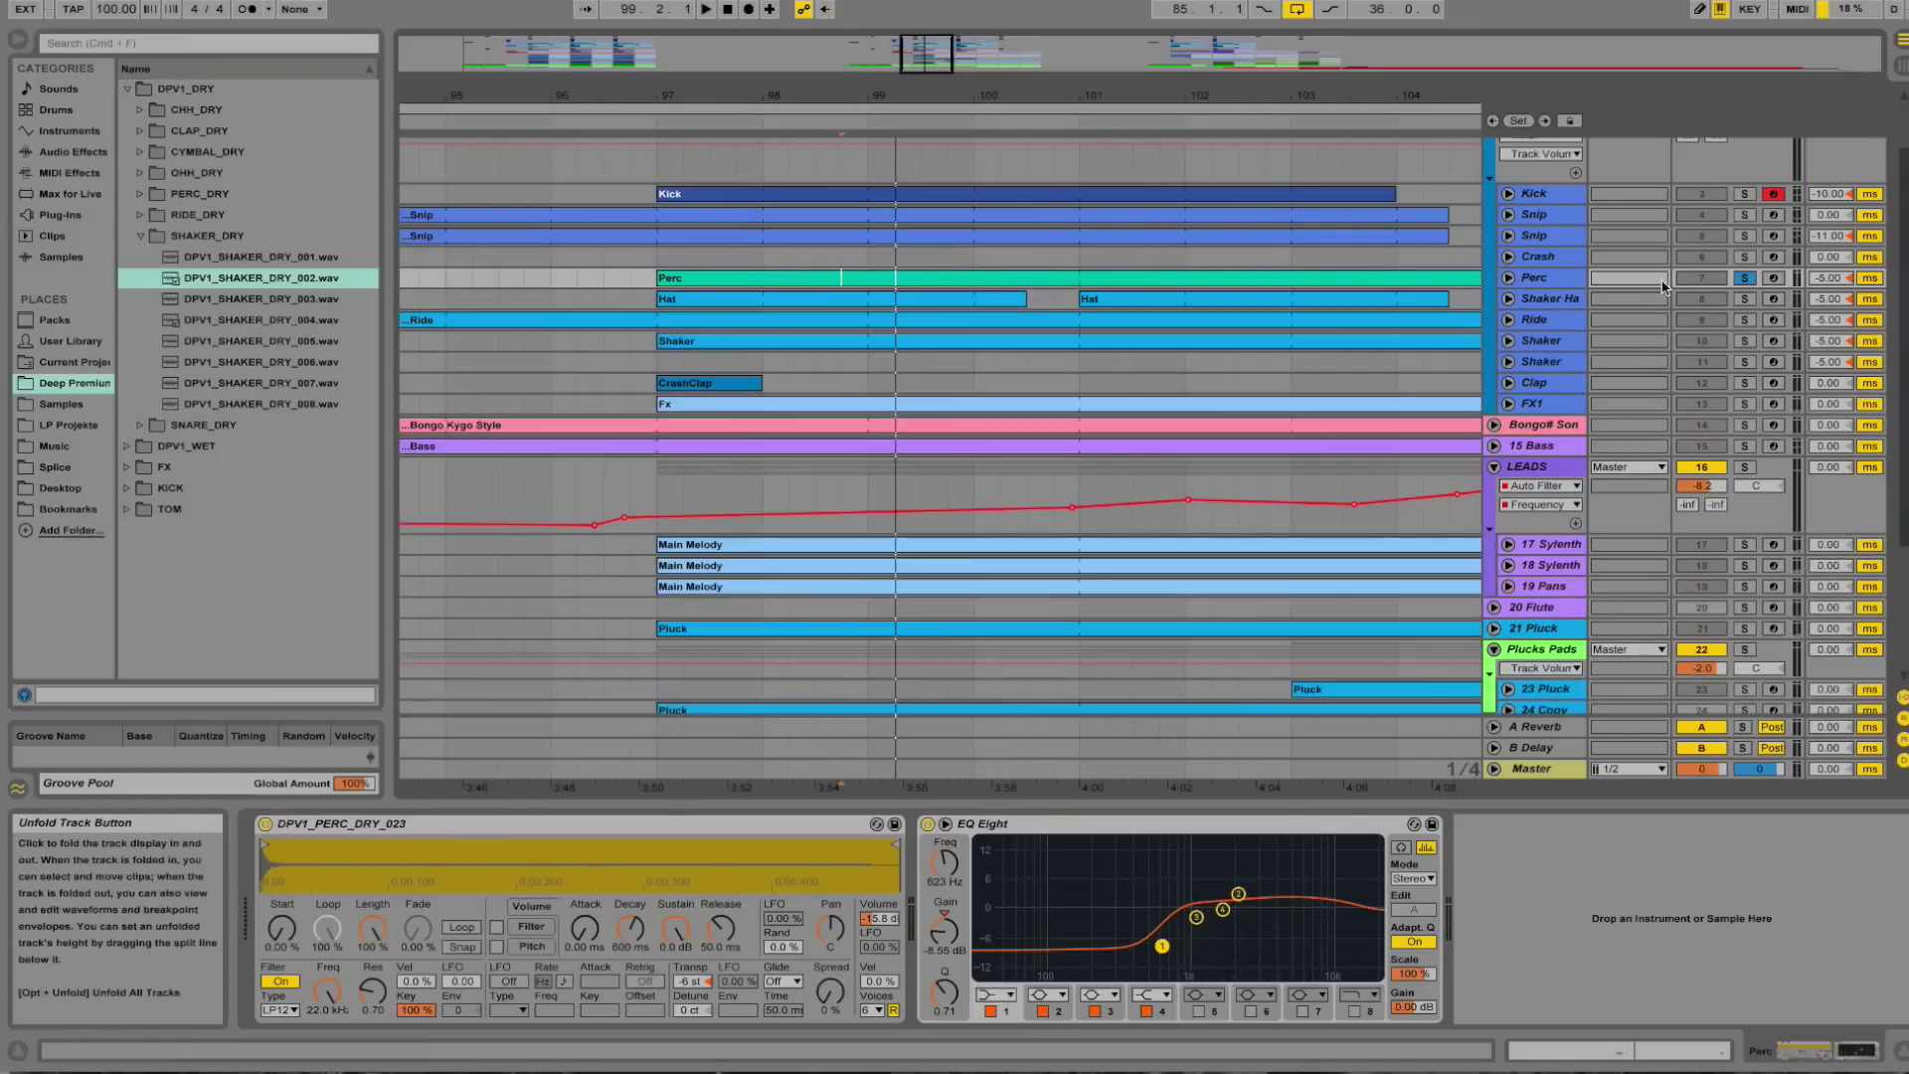
click(1755, 301)
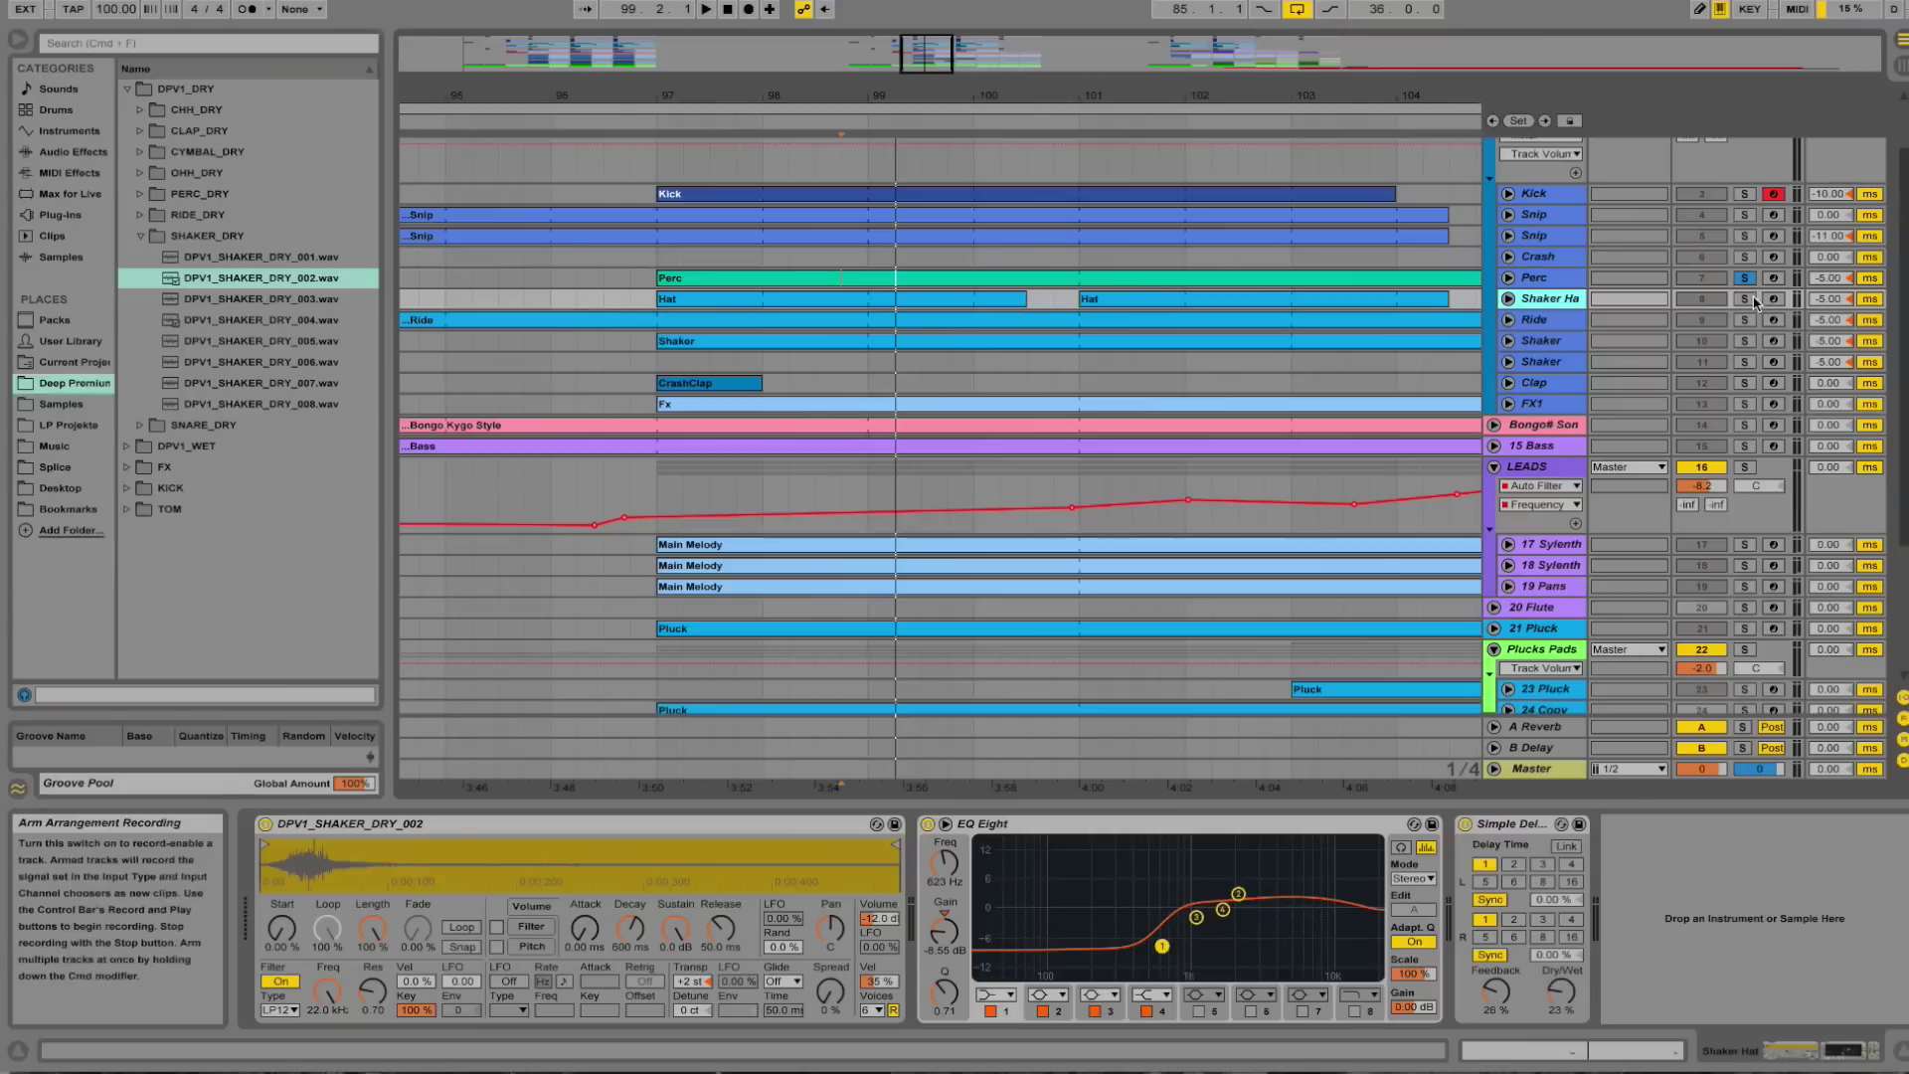
click(1750, 299)
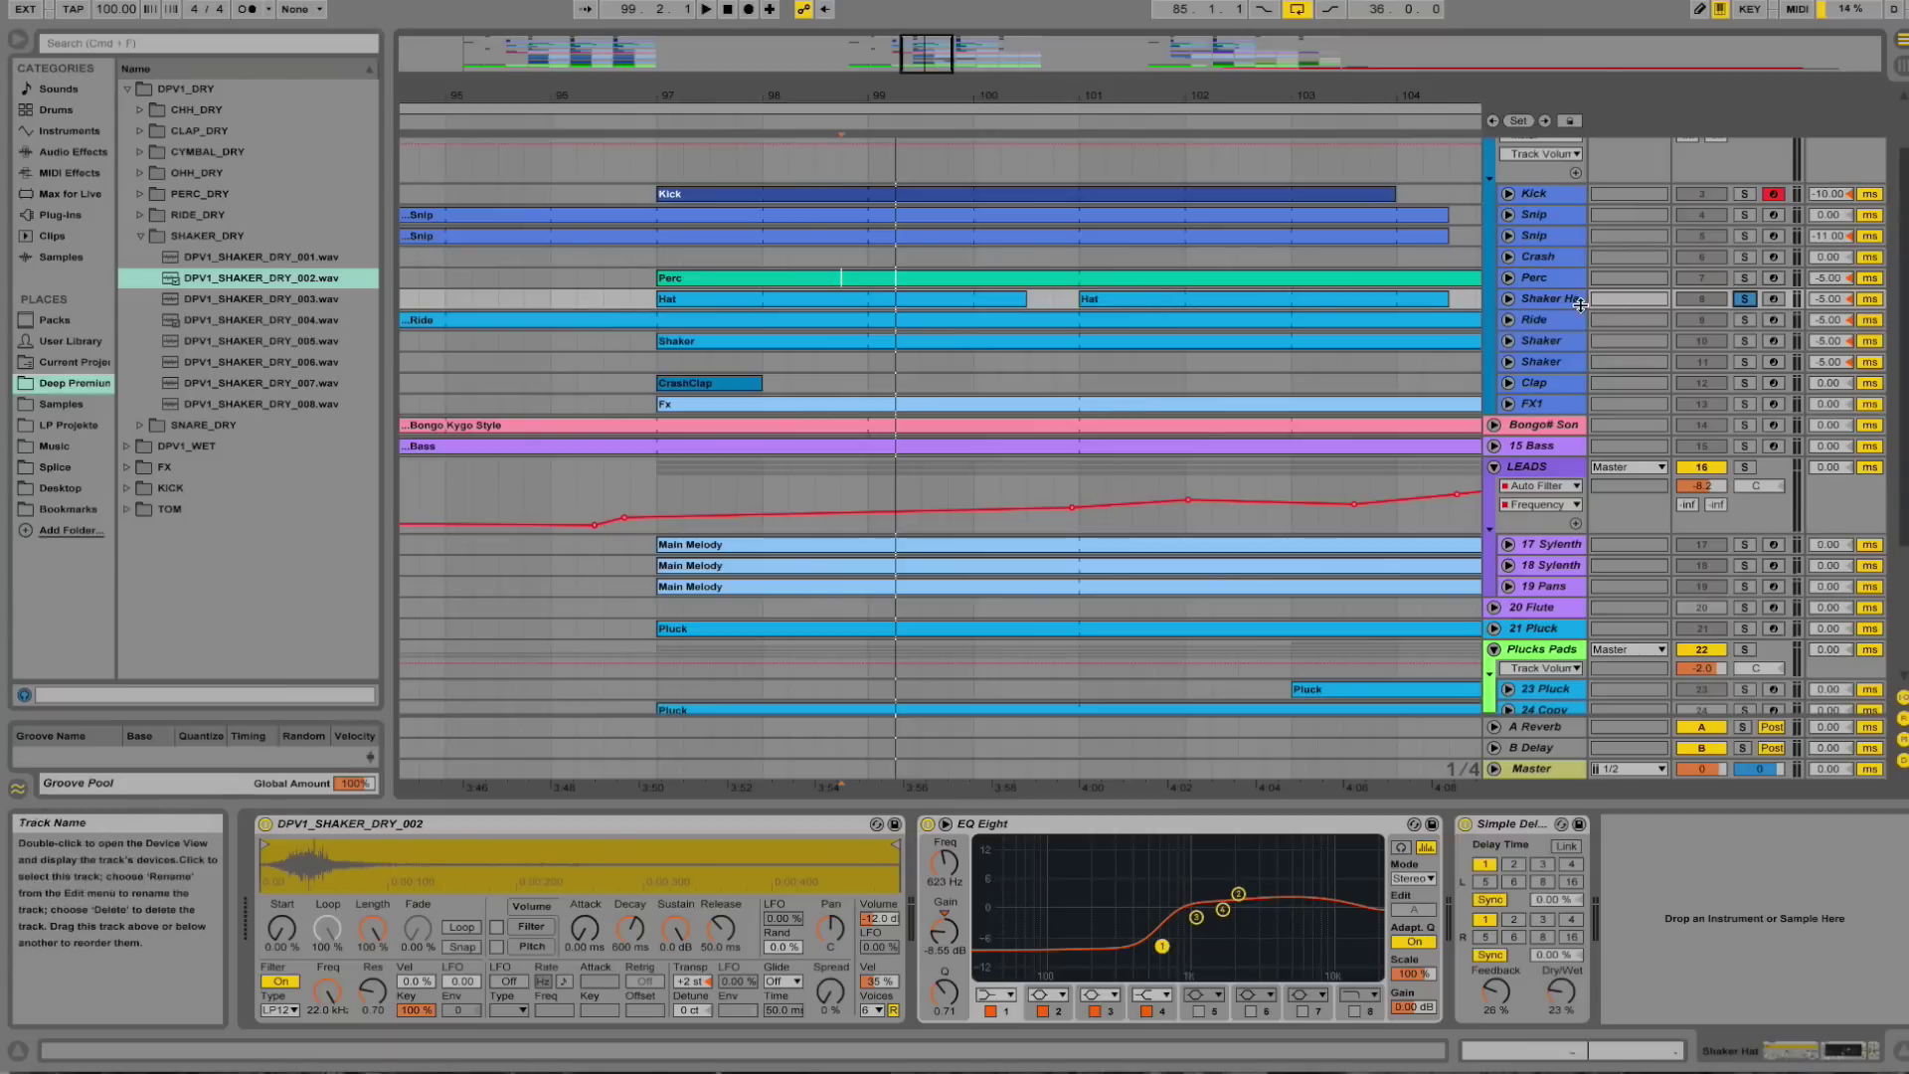
click(691, 301)
key(space)
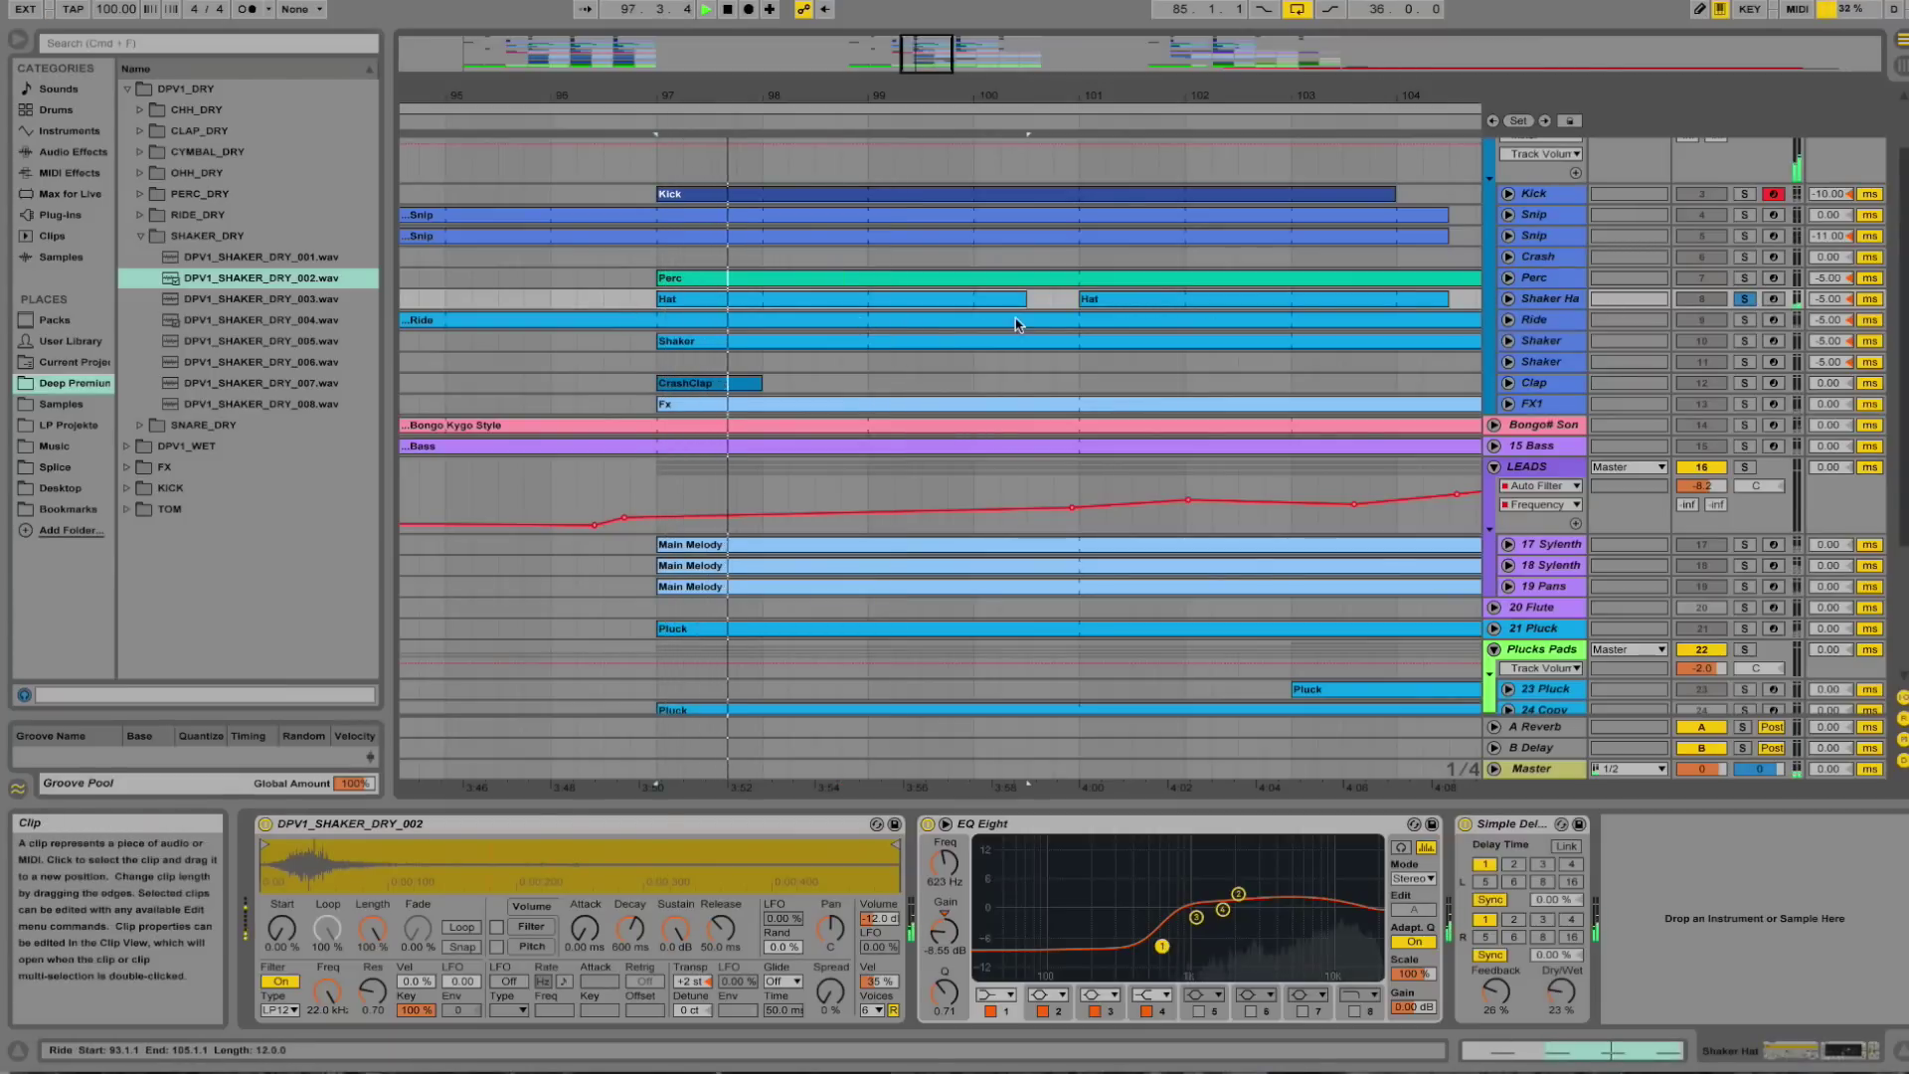
Play the Hat clip's notes in the editor, then zoom the arrangement out to bars 85–106.
key(Right)
key(space)
double_click(835, 318)
click(947, 635)
click(836, 507)
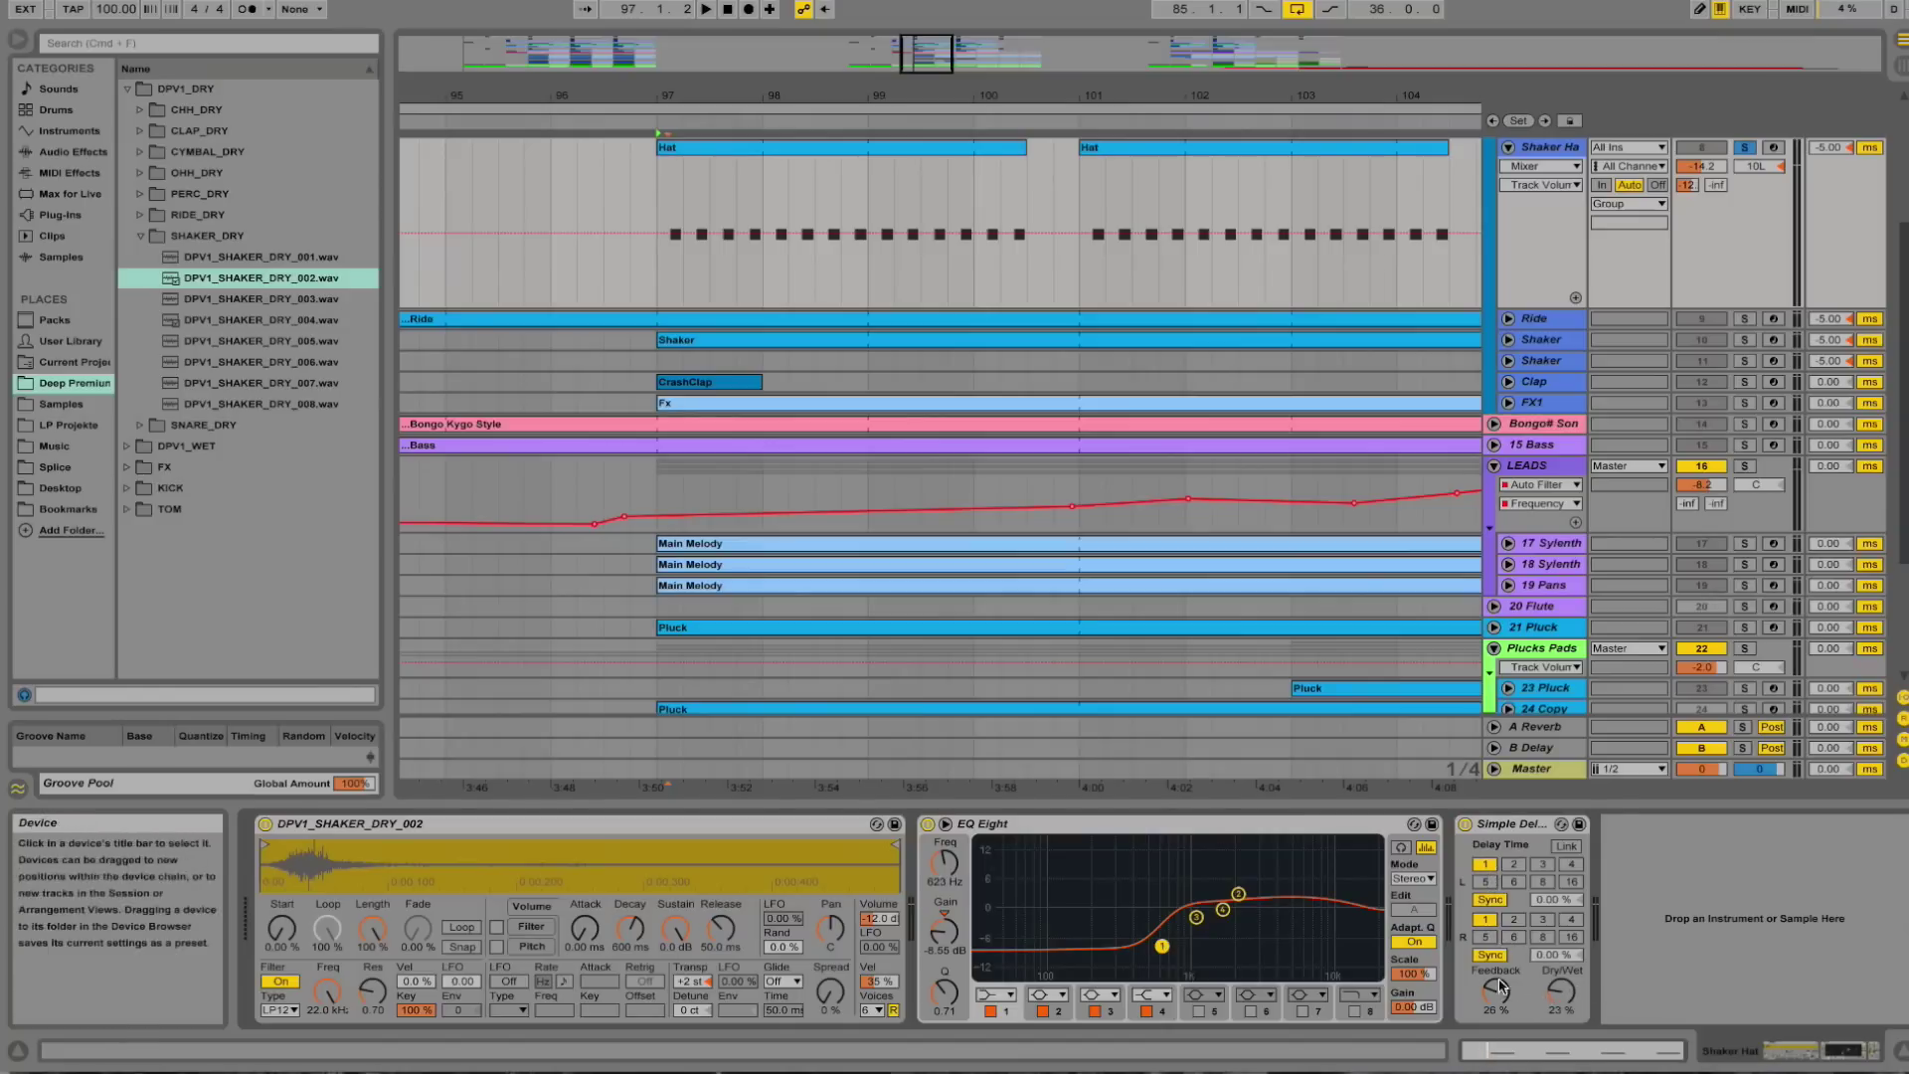
key(space)
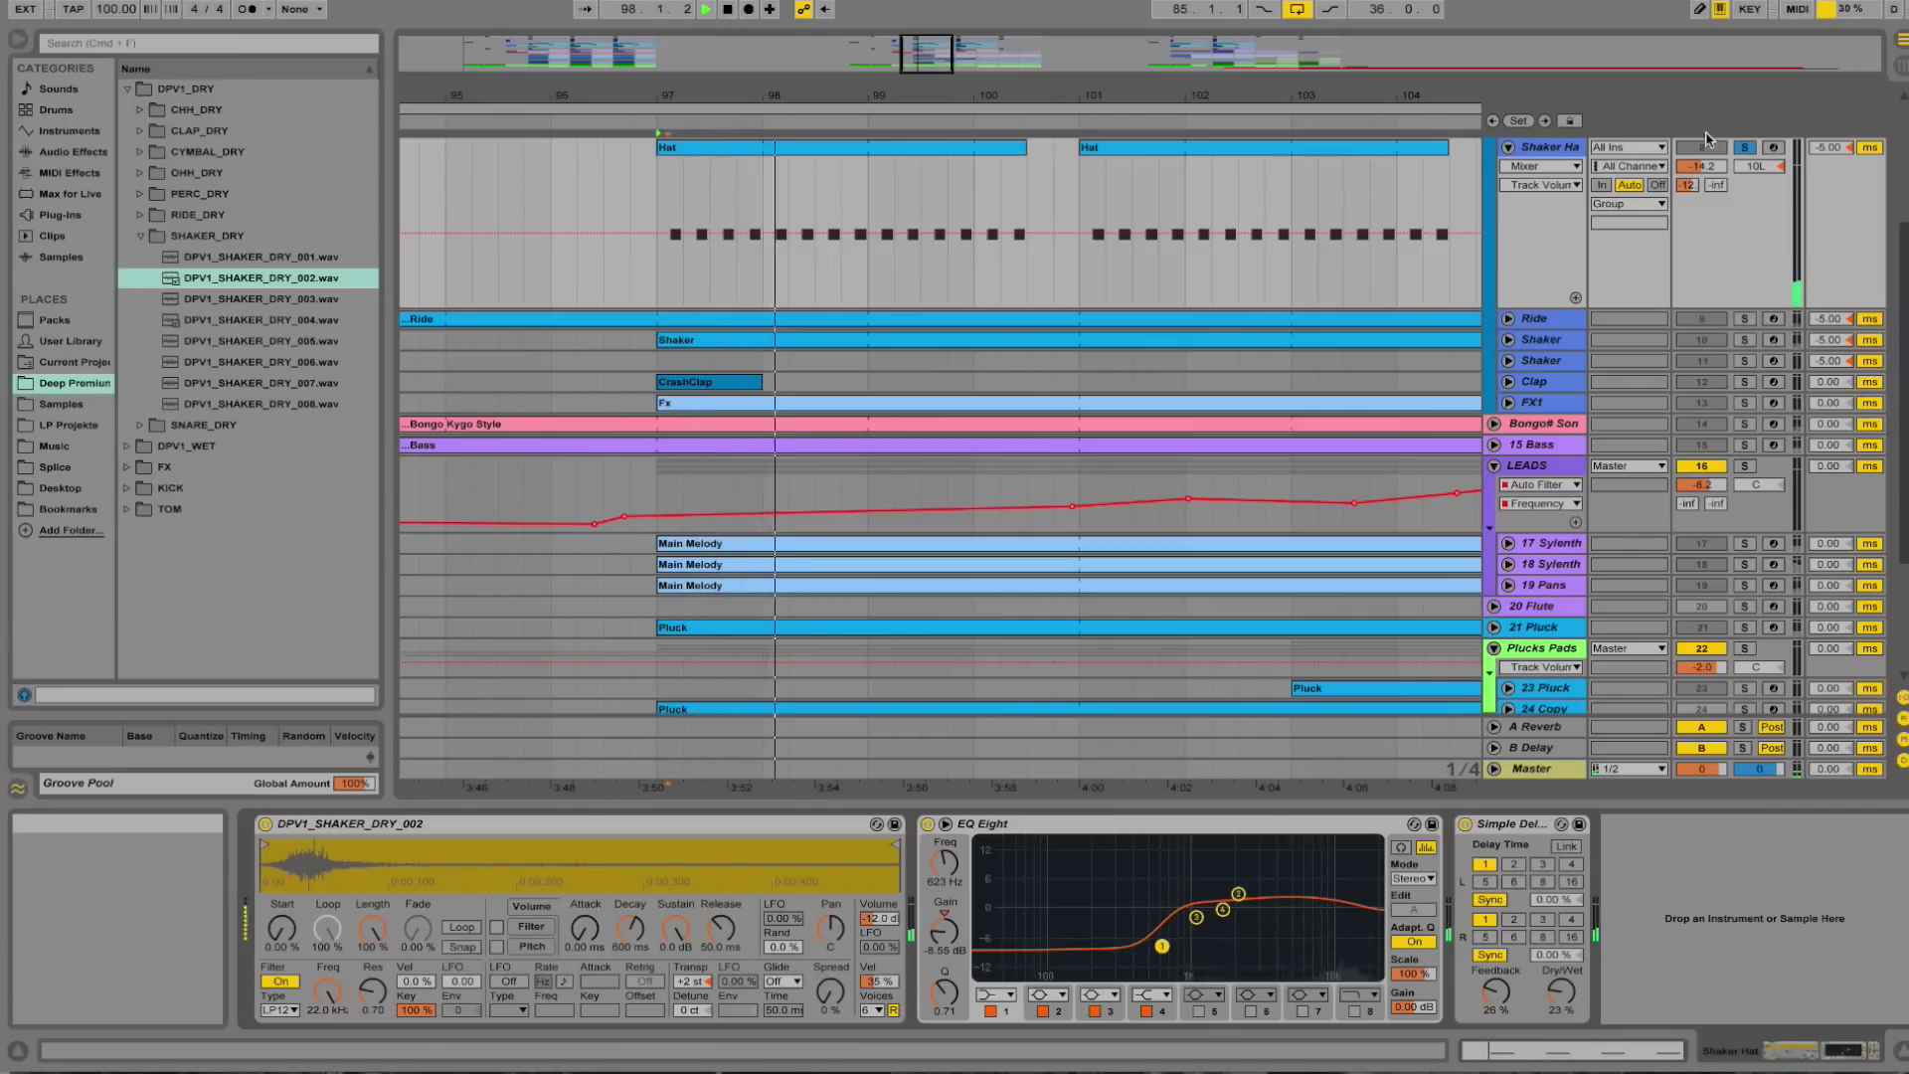
key(space)
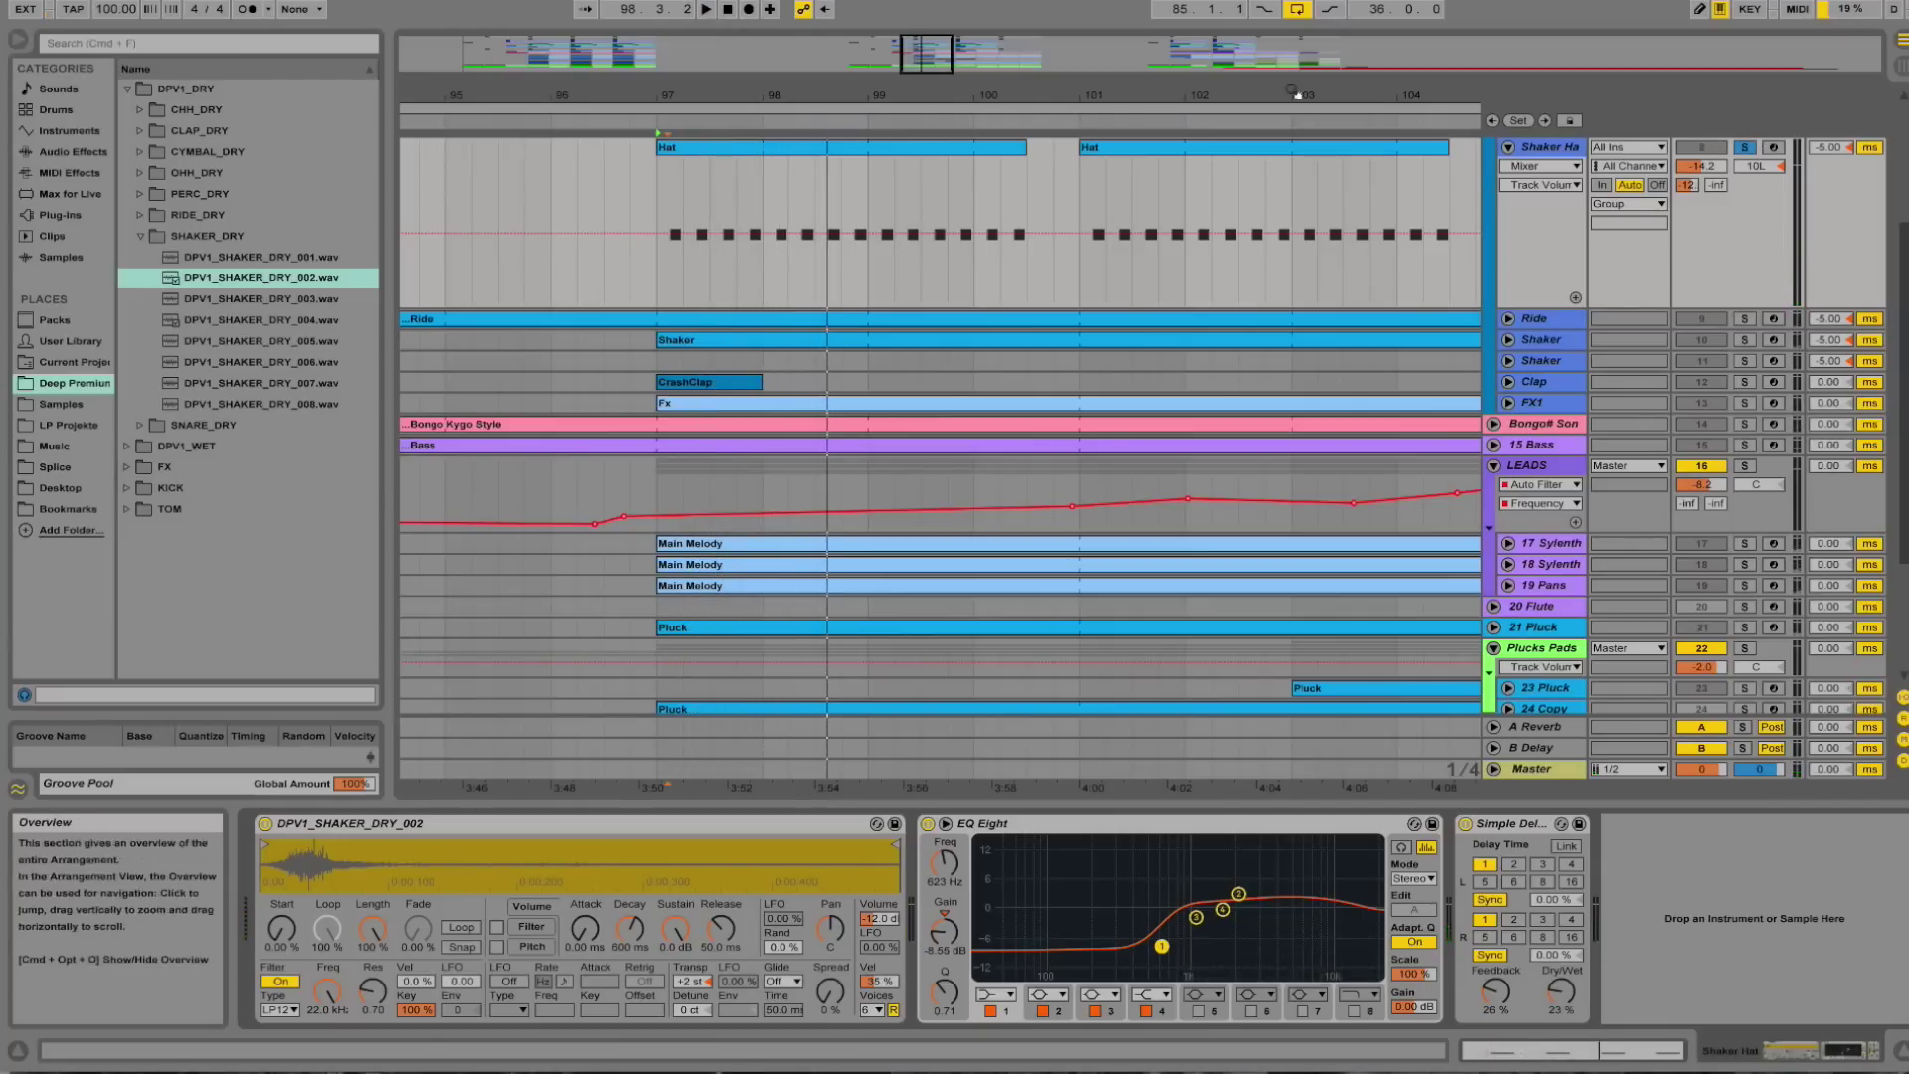
drag(1276, 127, 1274, 115)
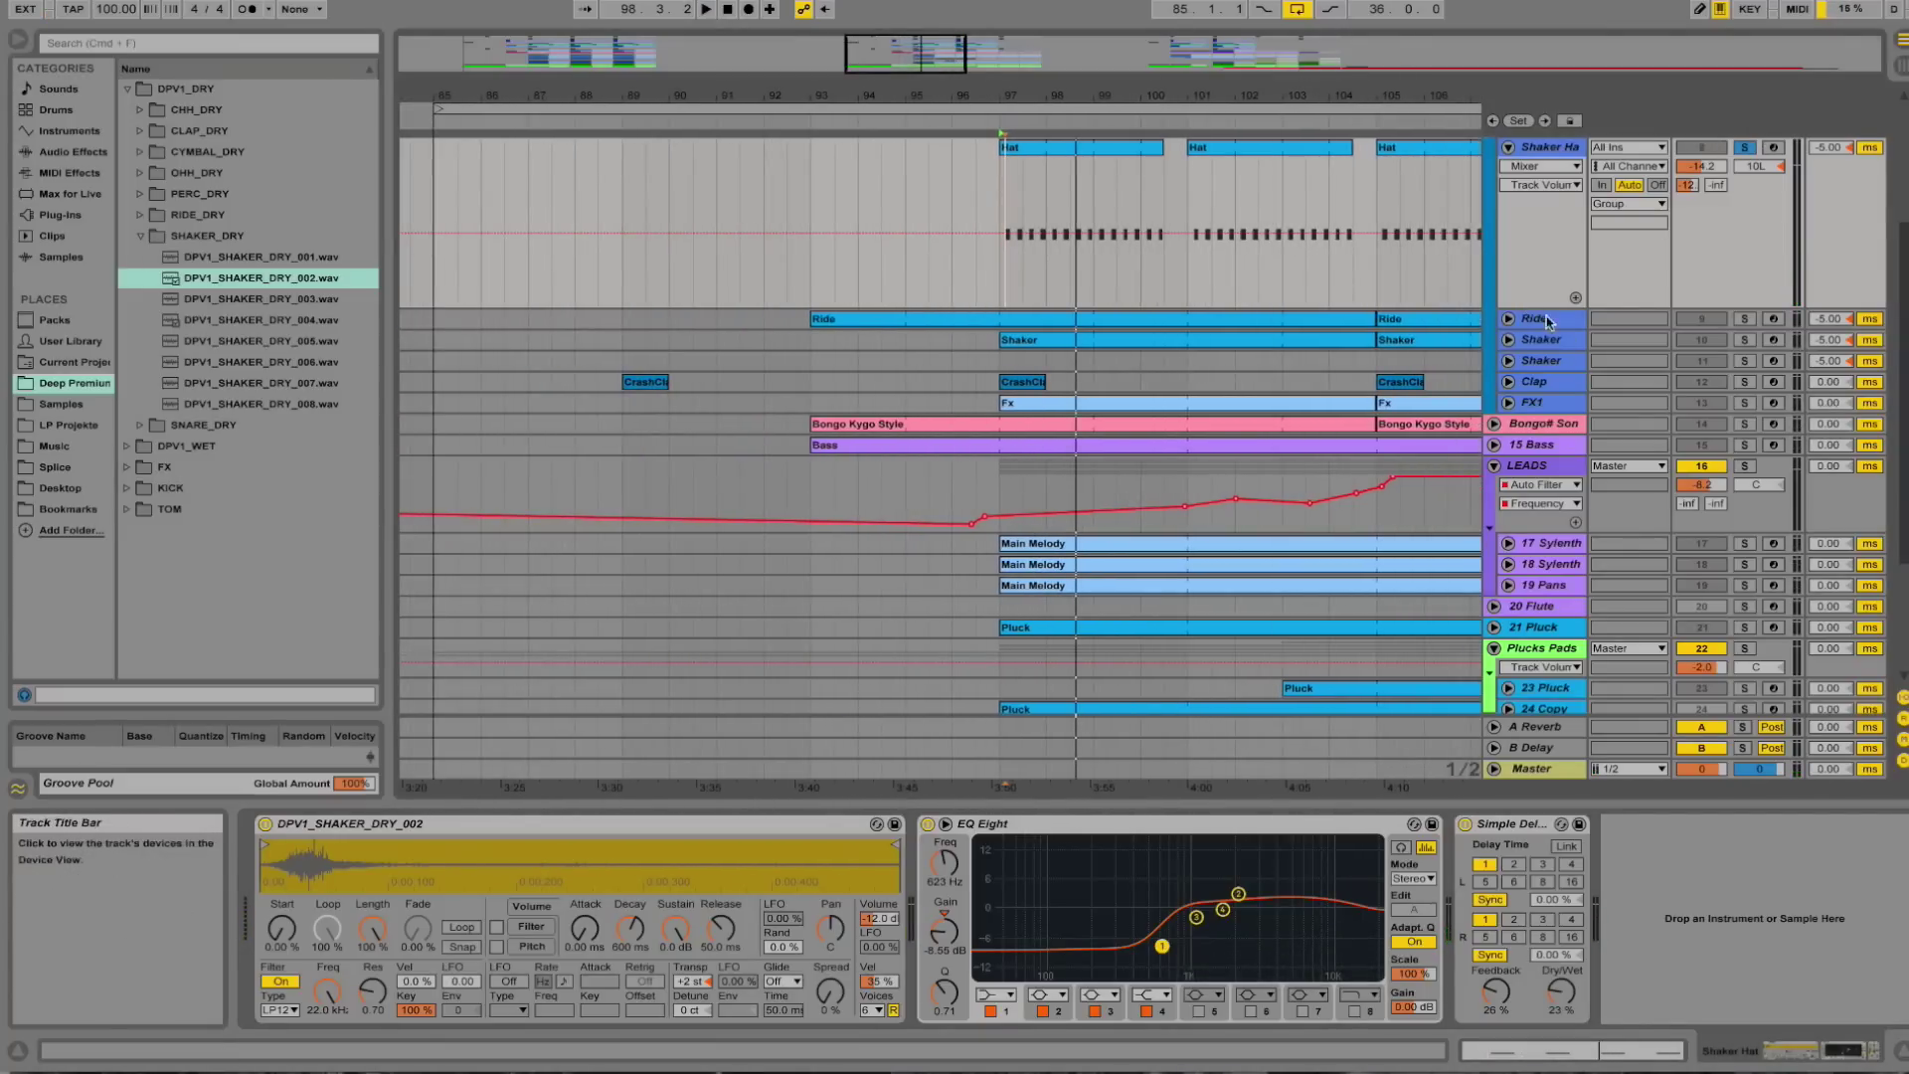
Select Ride, play its clip's repeating B2 notes, then fold the Ride lane.
click(1509, 147)
click(1556, 169)
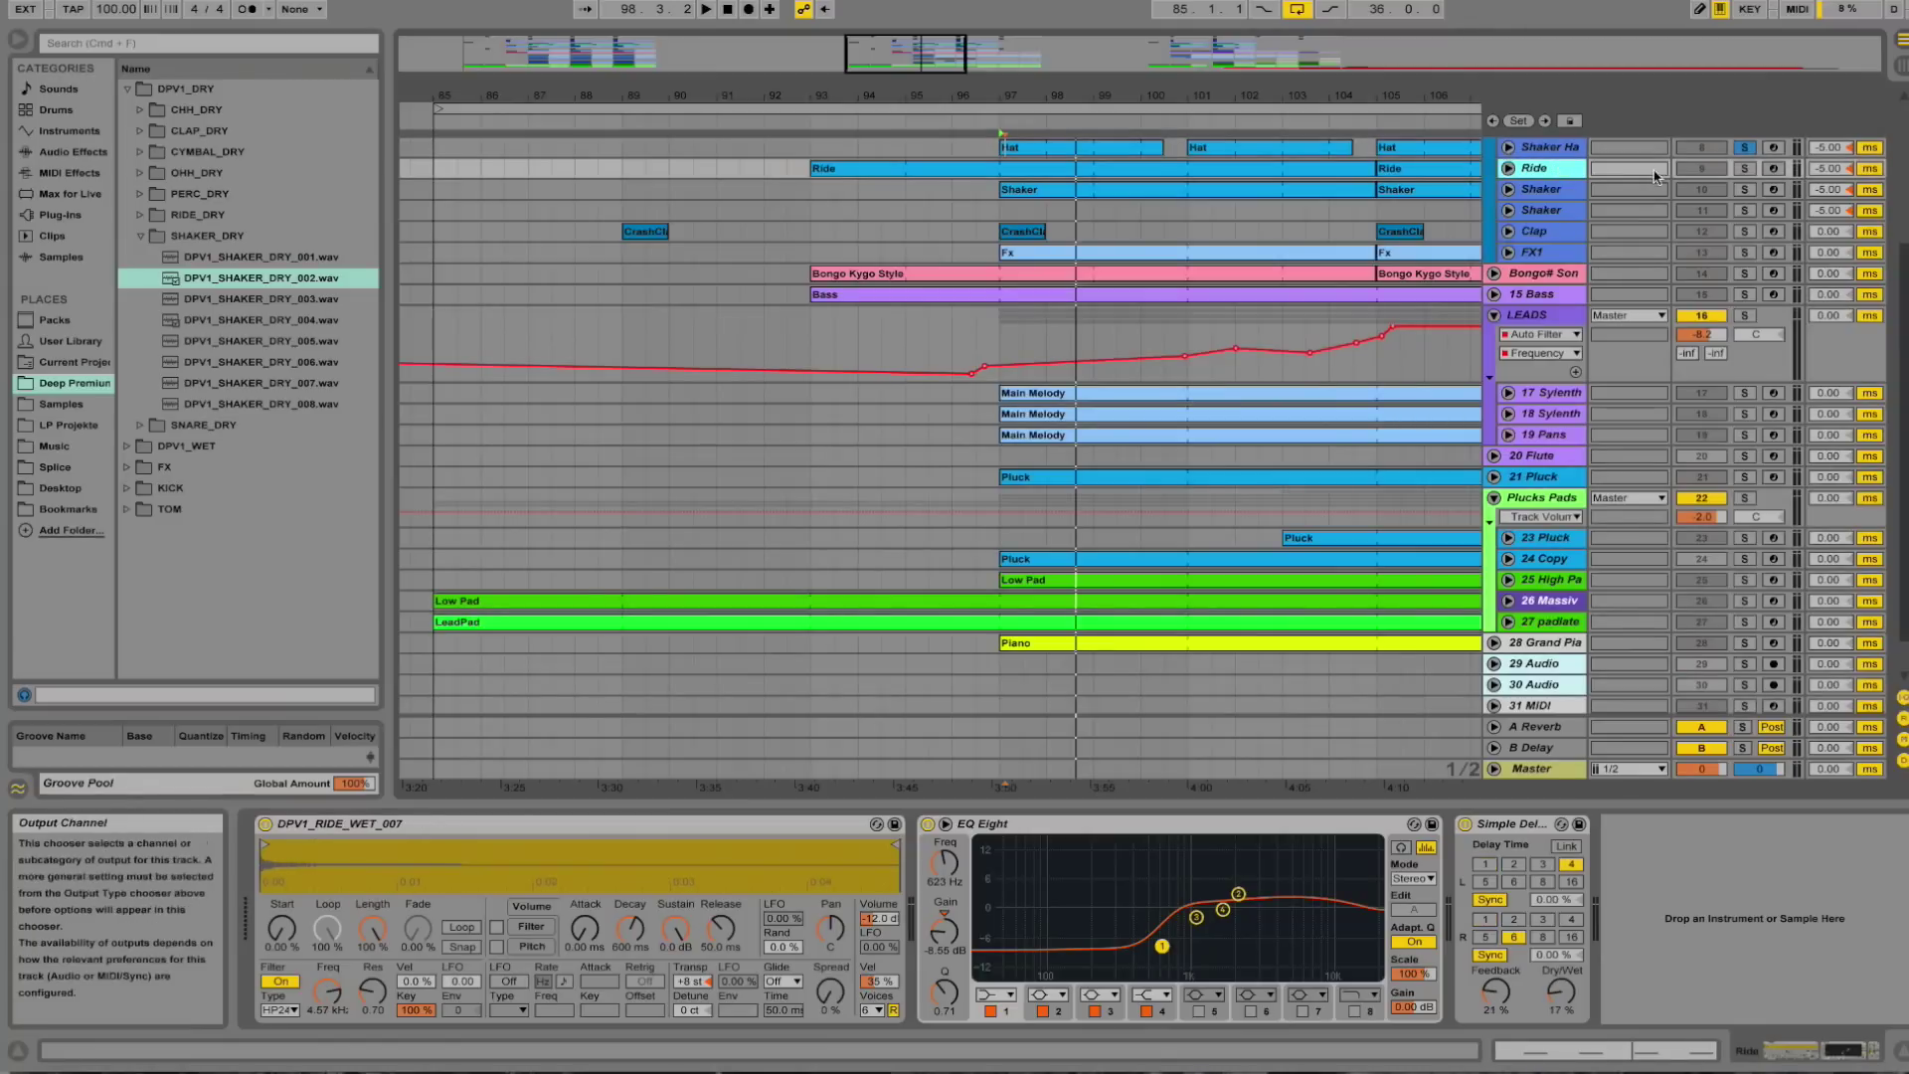
double_click(1075, 178)
click(1405, 641)
key(space)
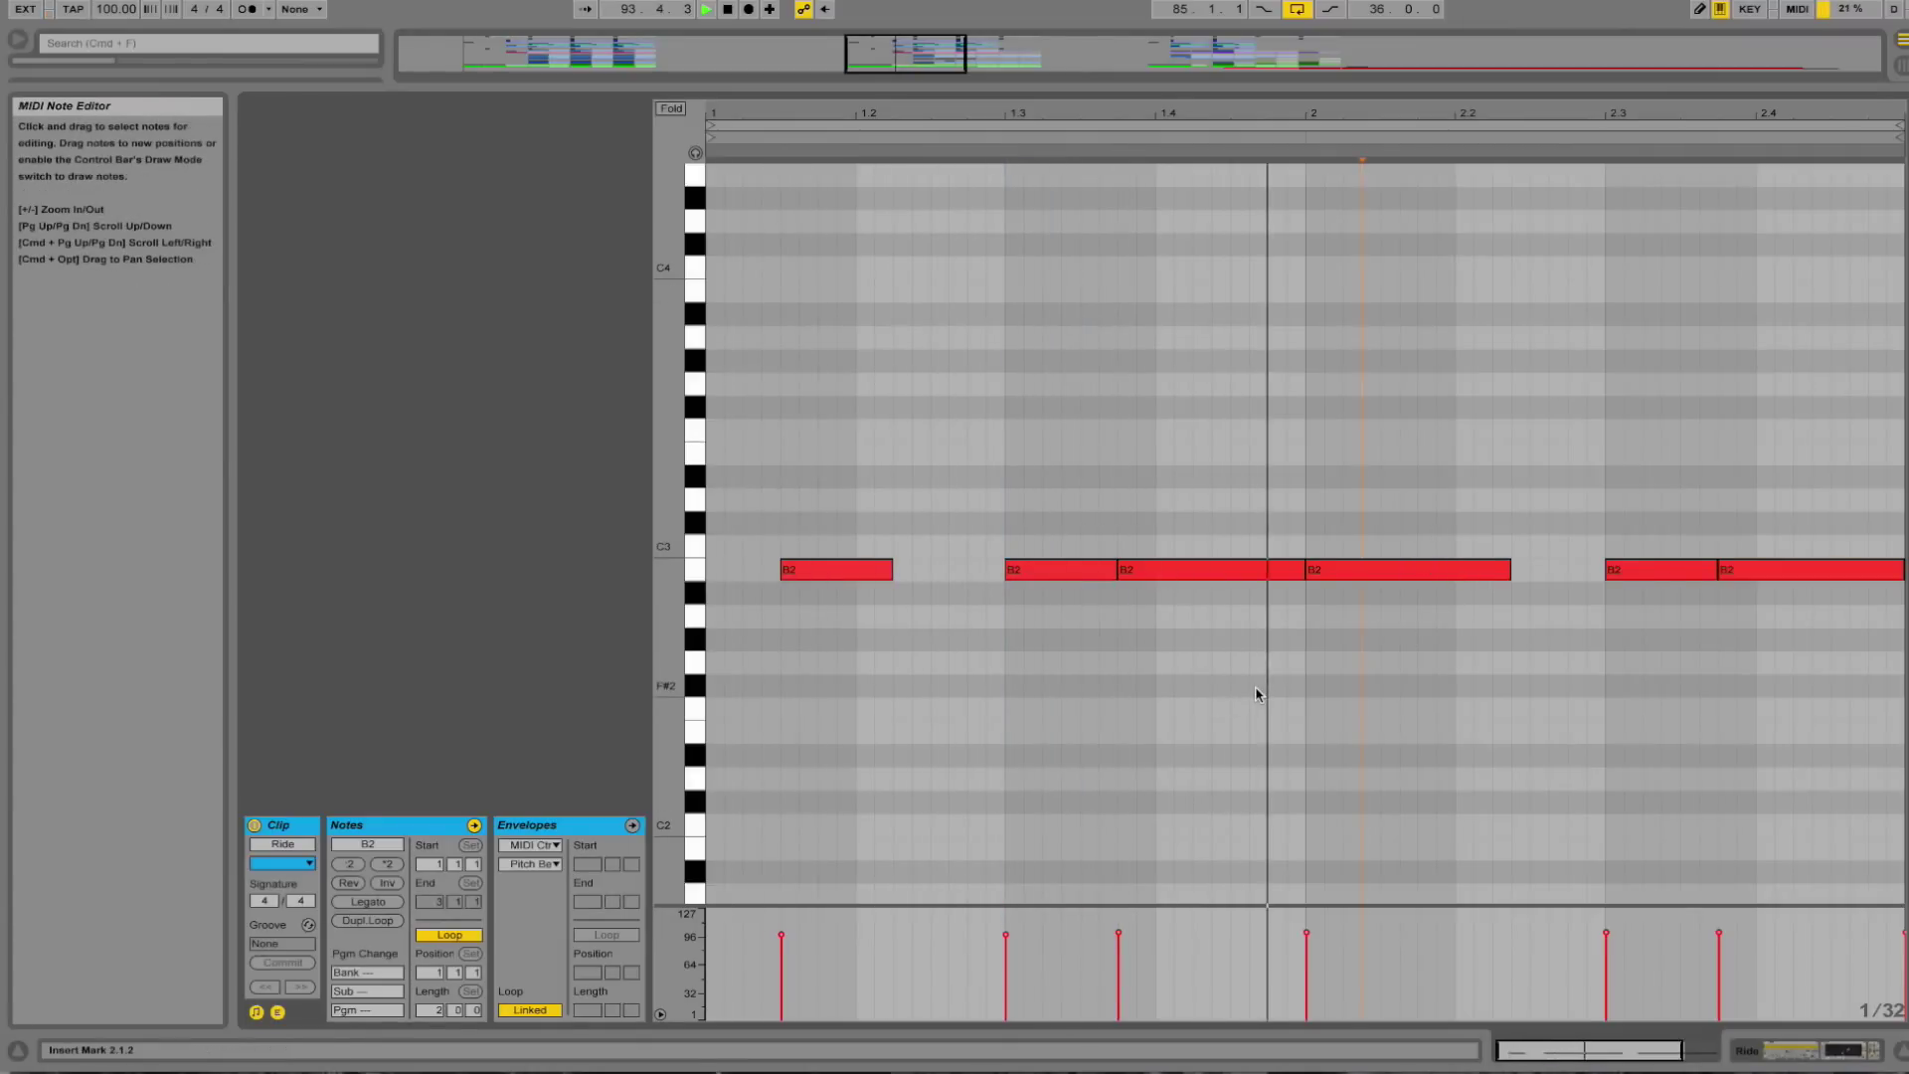
click(1790, 1051)
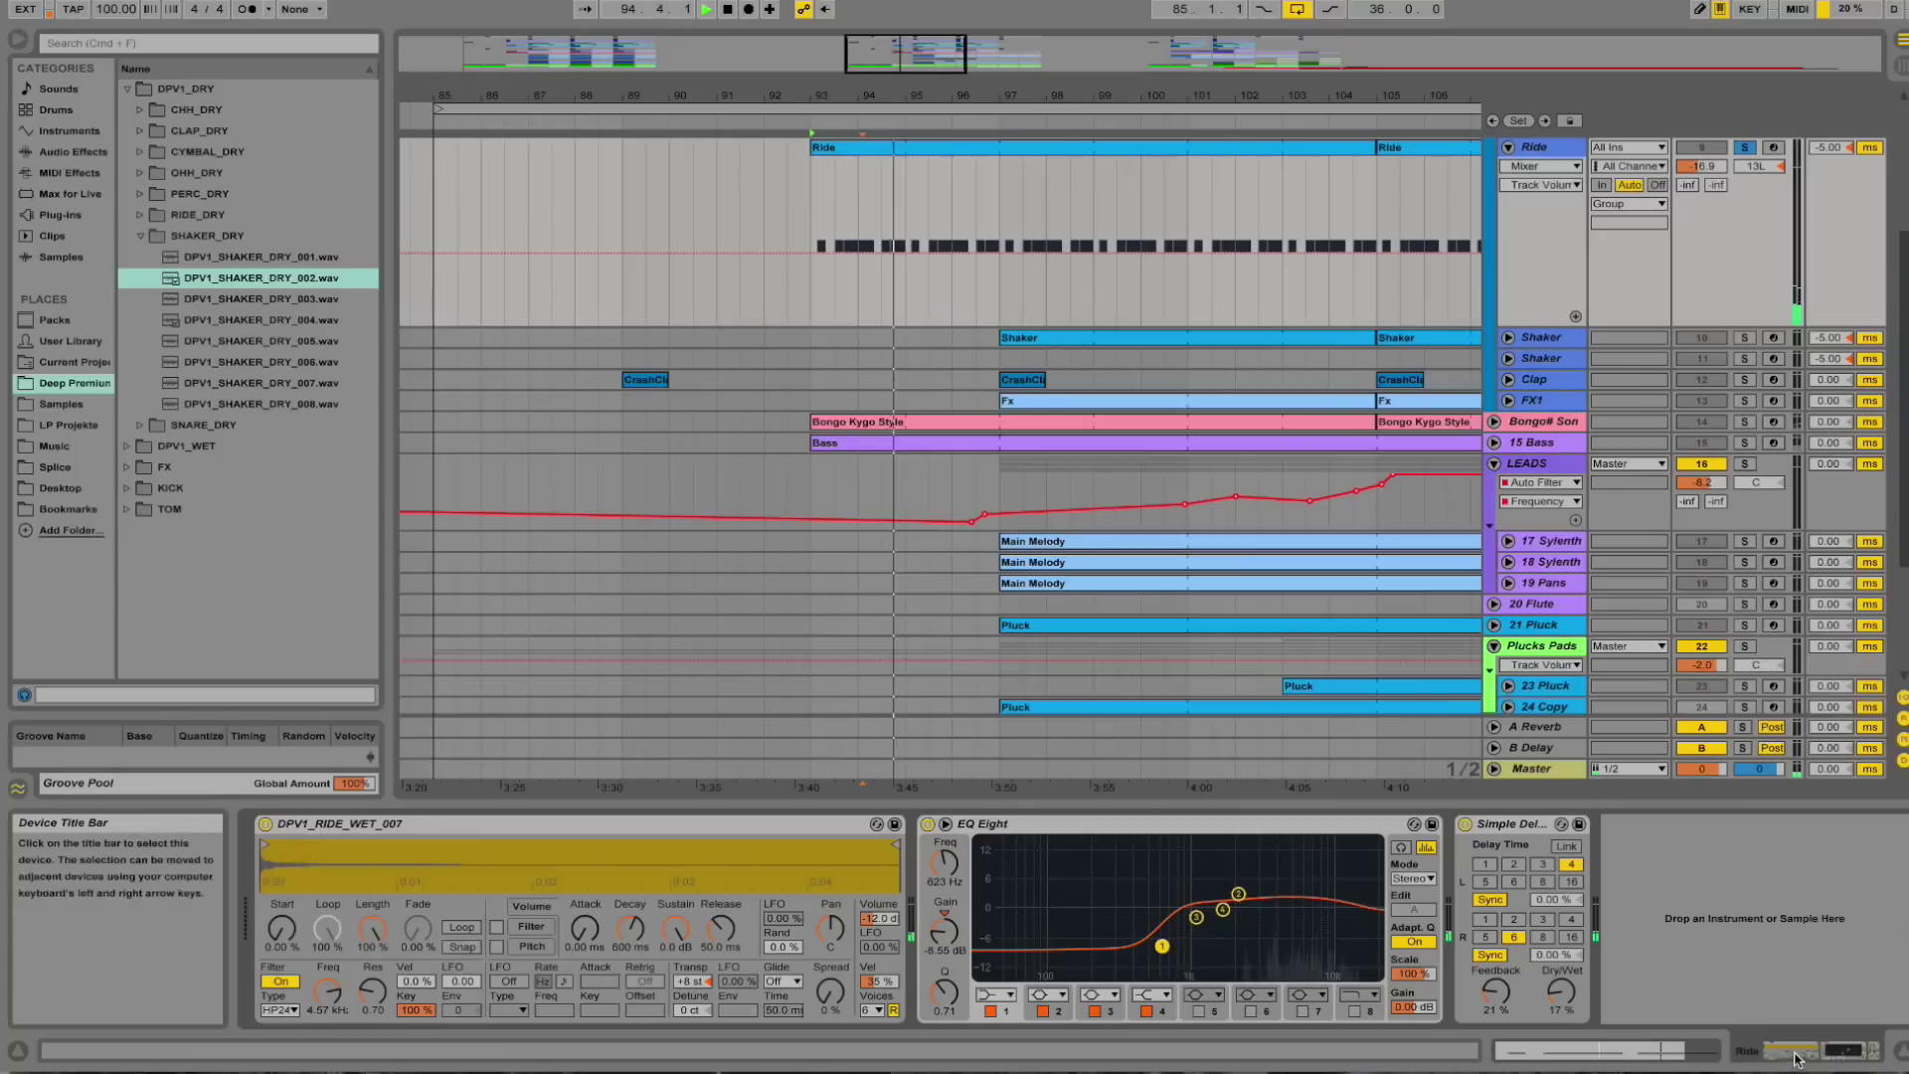
scroll(1518, 239, up, 3)
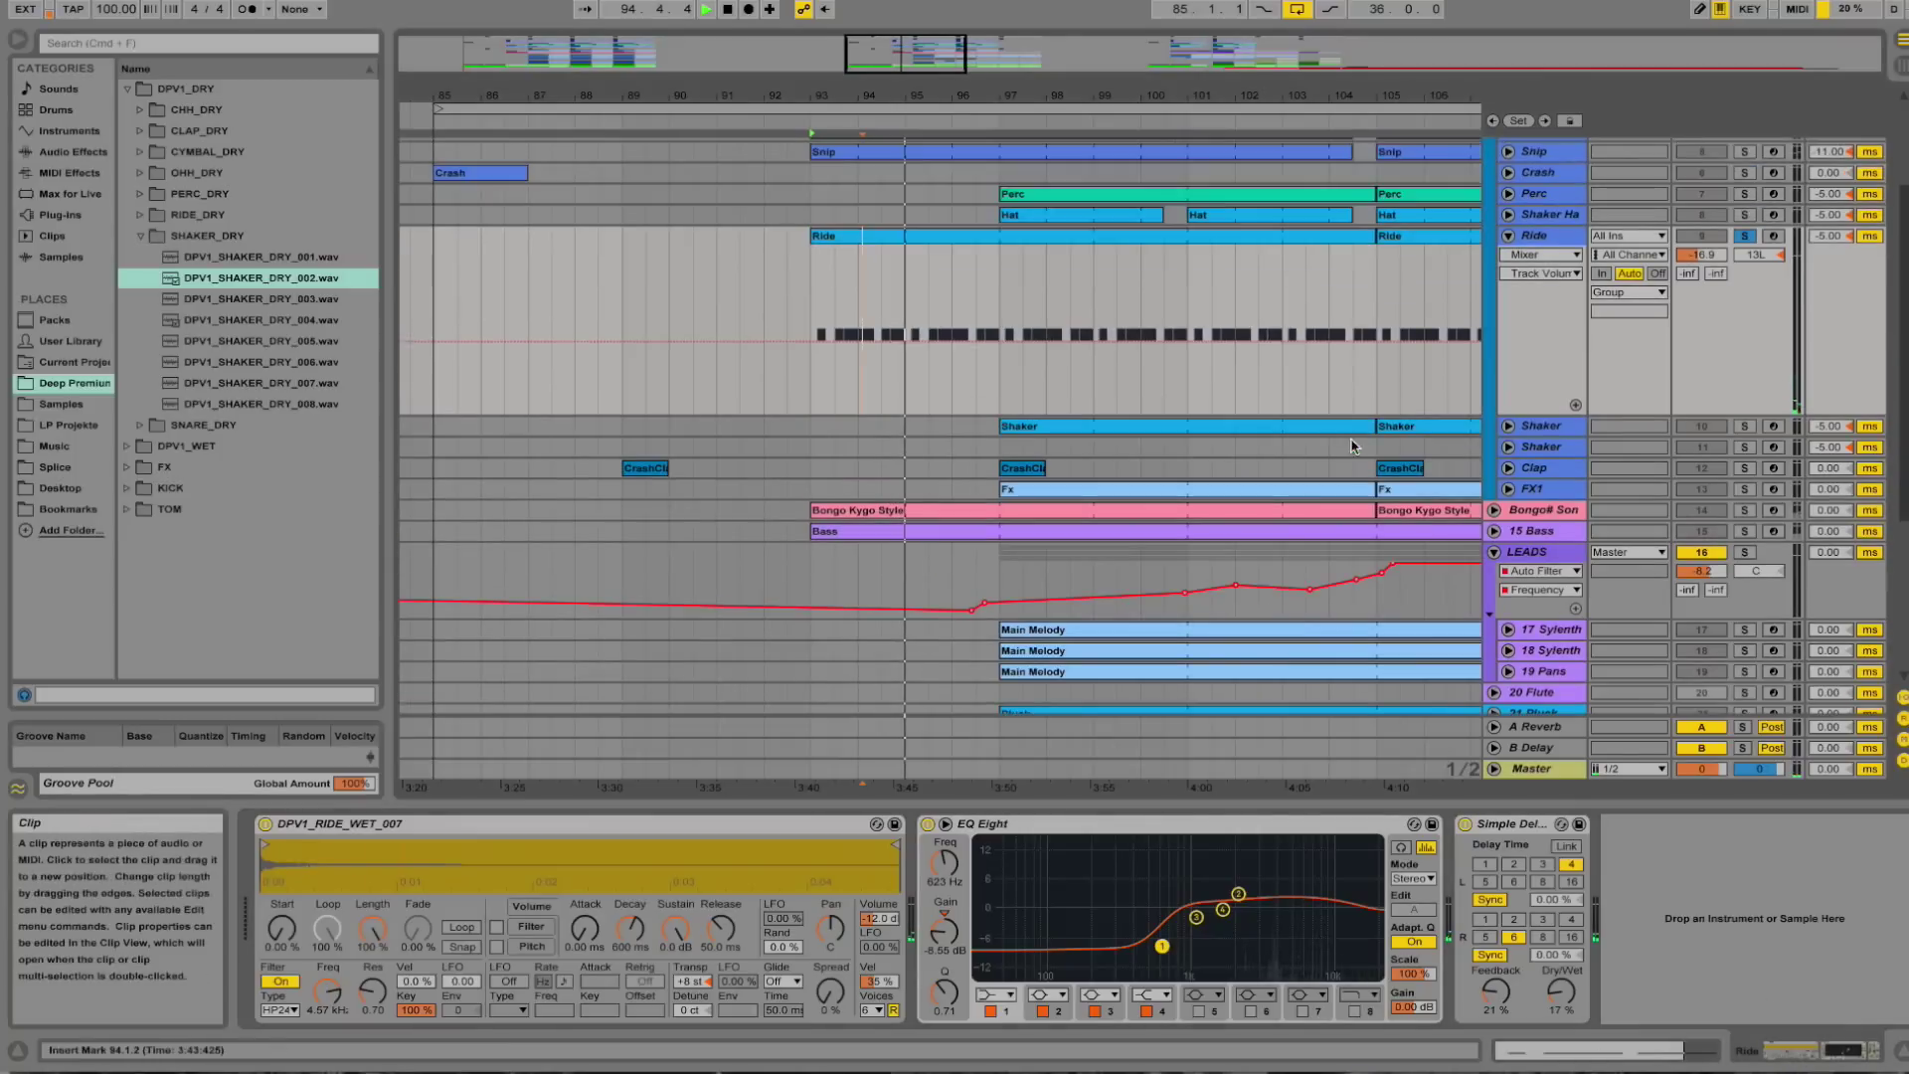
click(1510, 237)
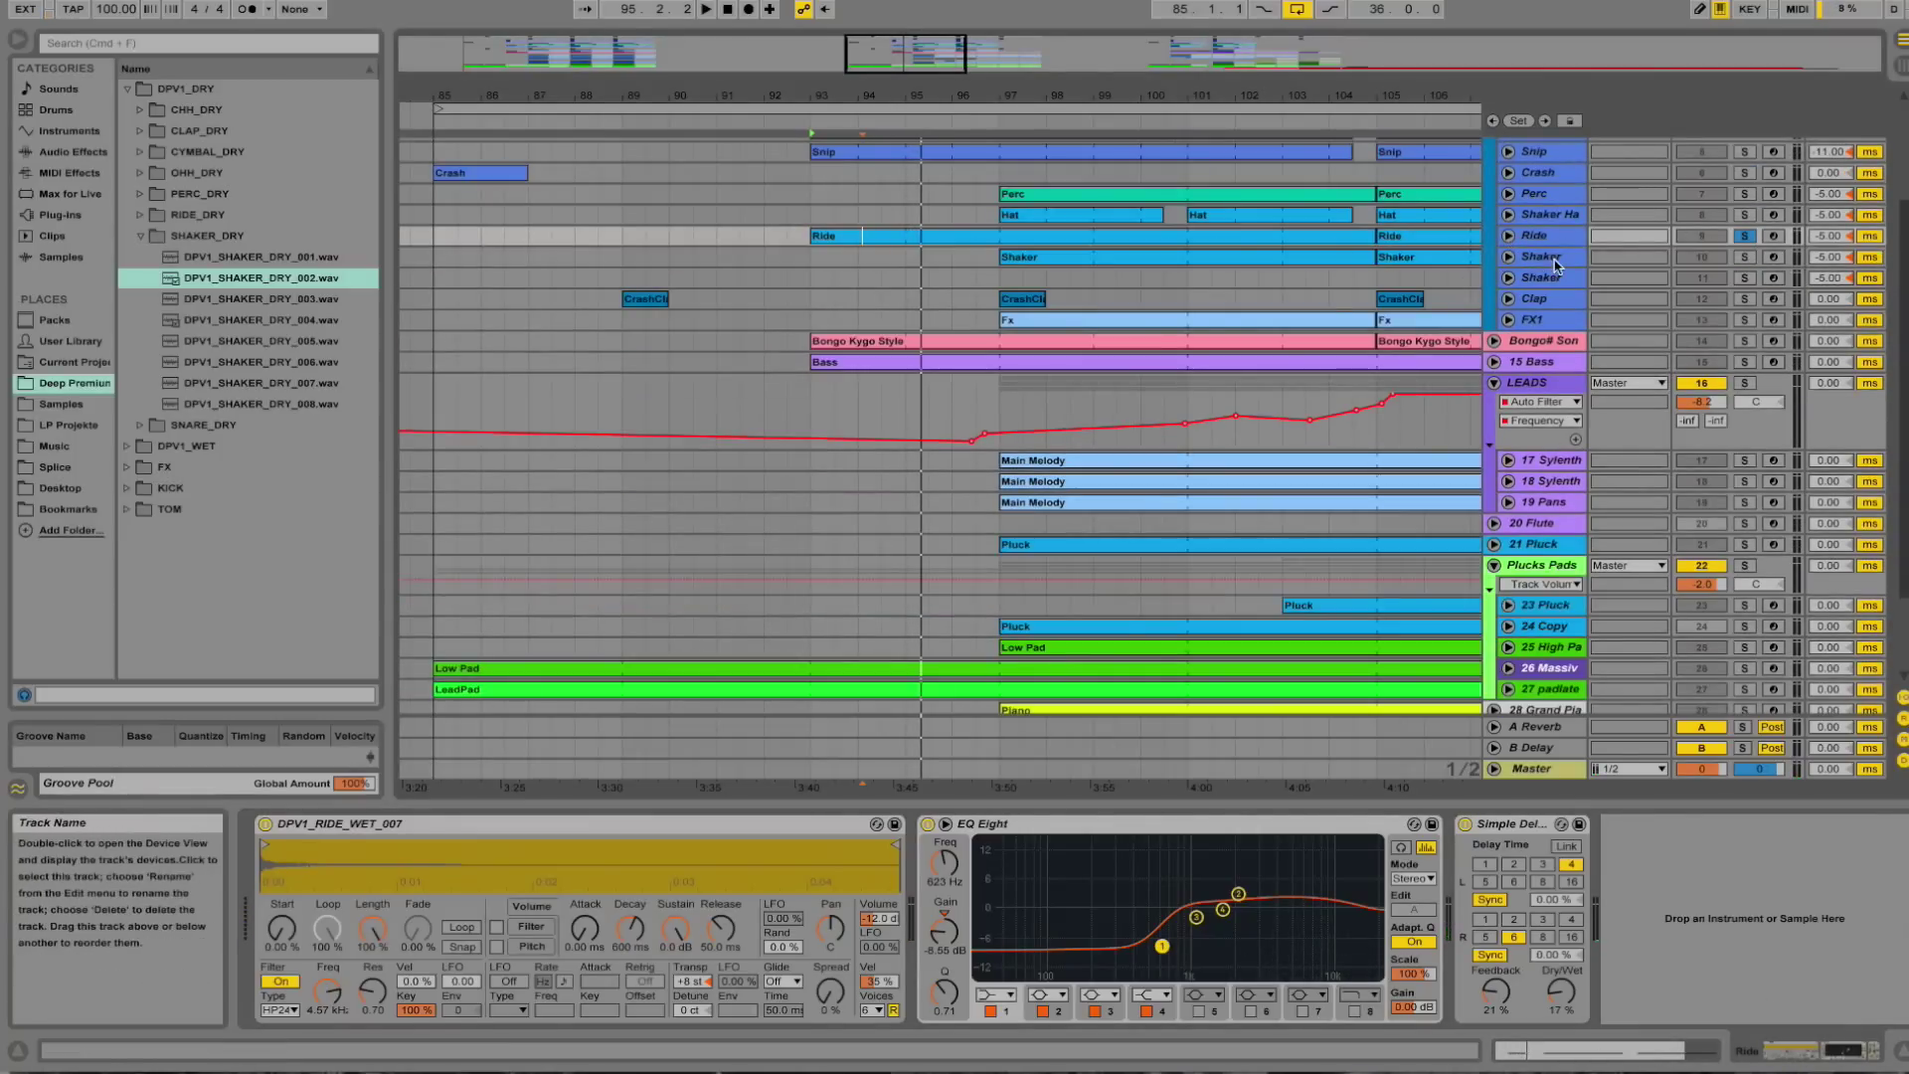
Inspect the Shaker clip's notes for bars 97–105, then fold the Shaker track.
click(1542, 257)
click(1509, 257)
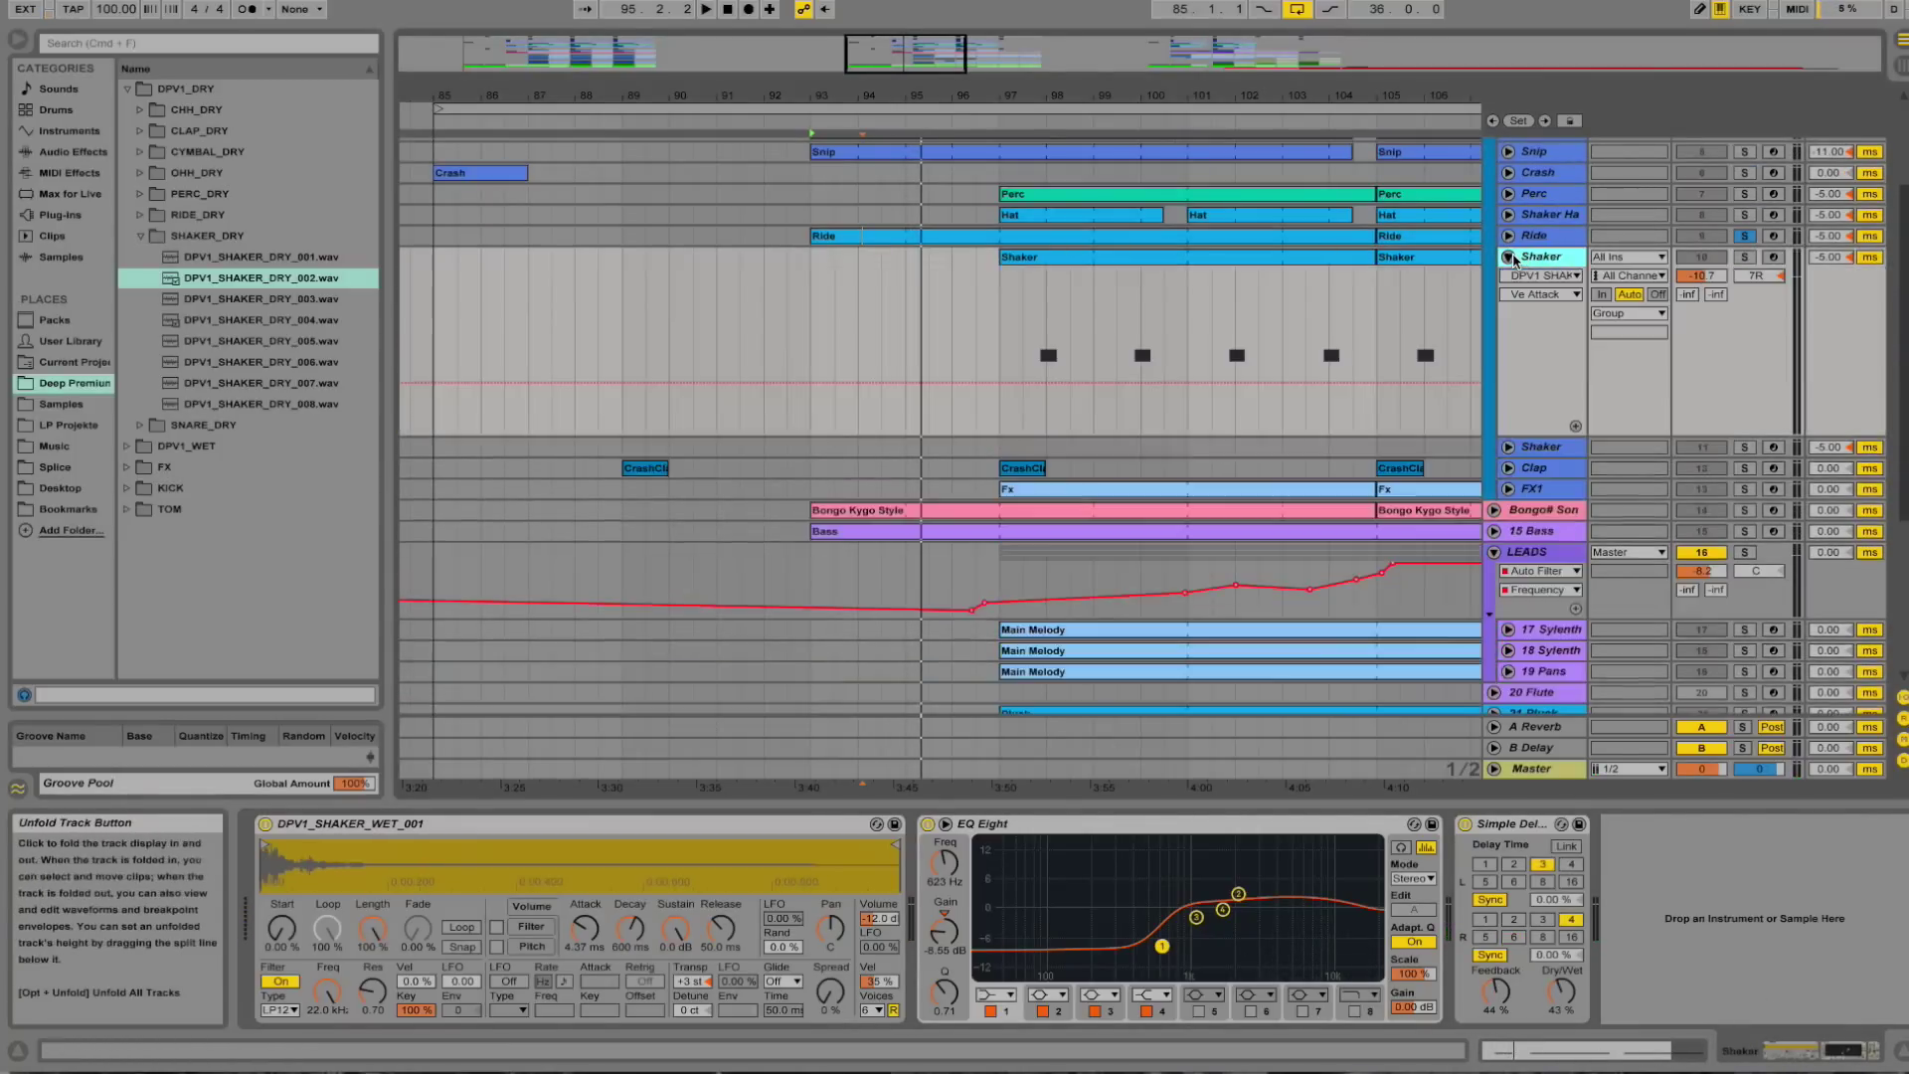
click(1091, 259)
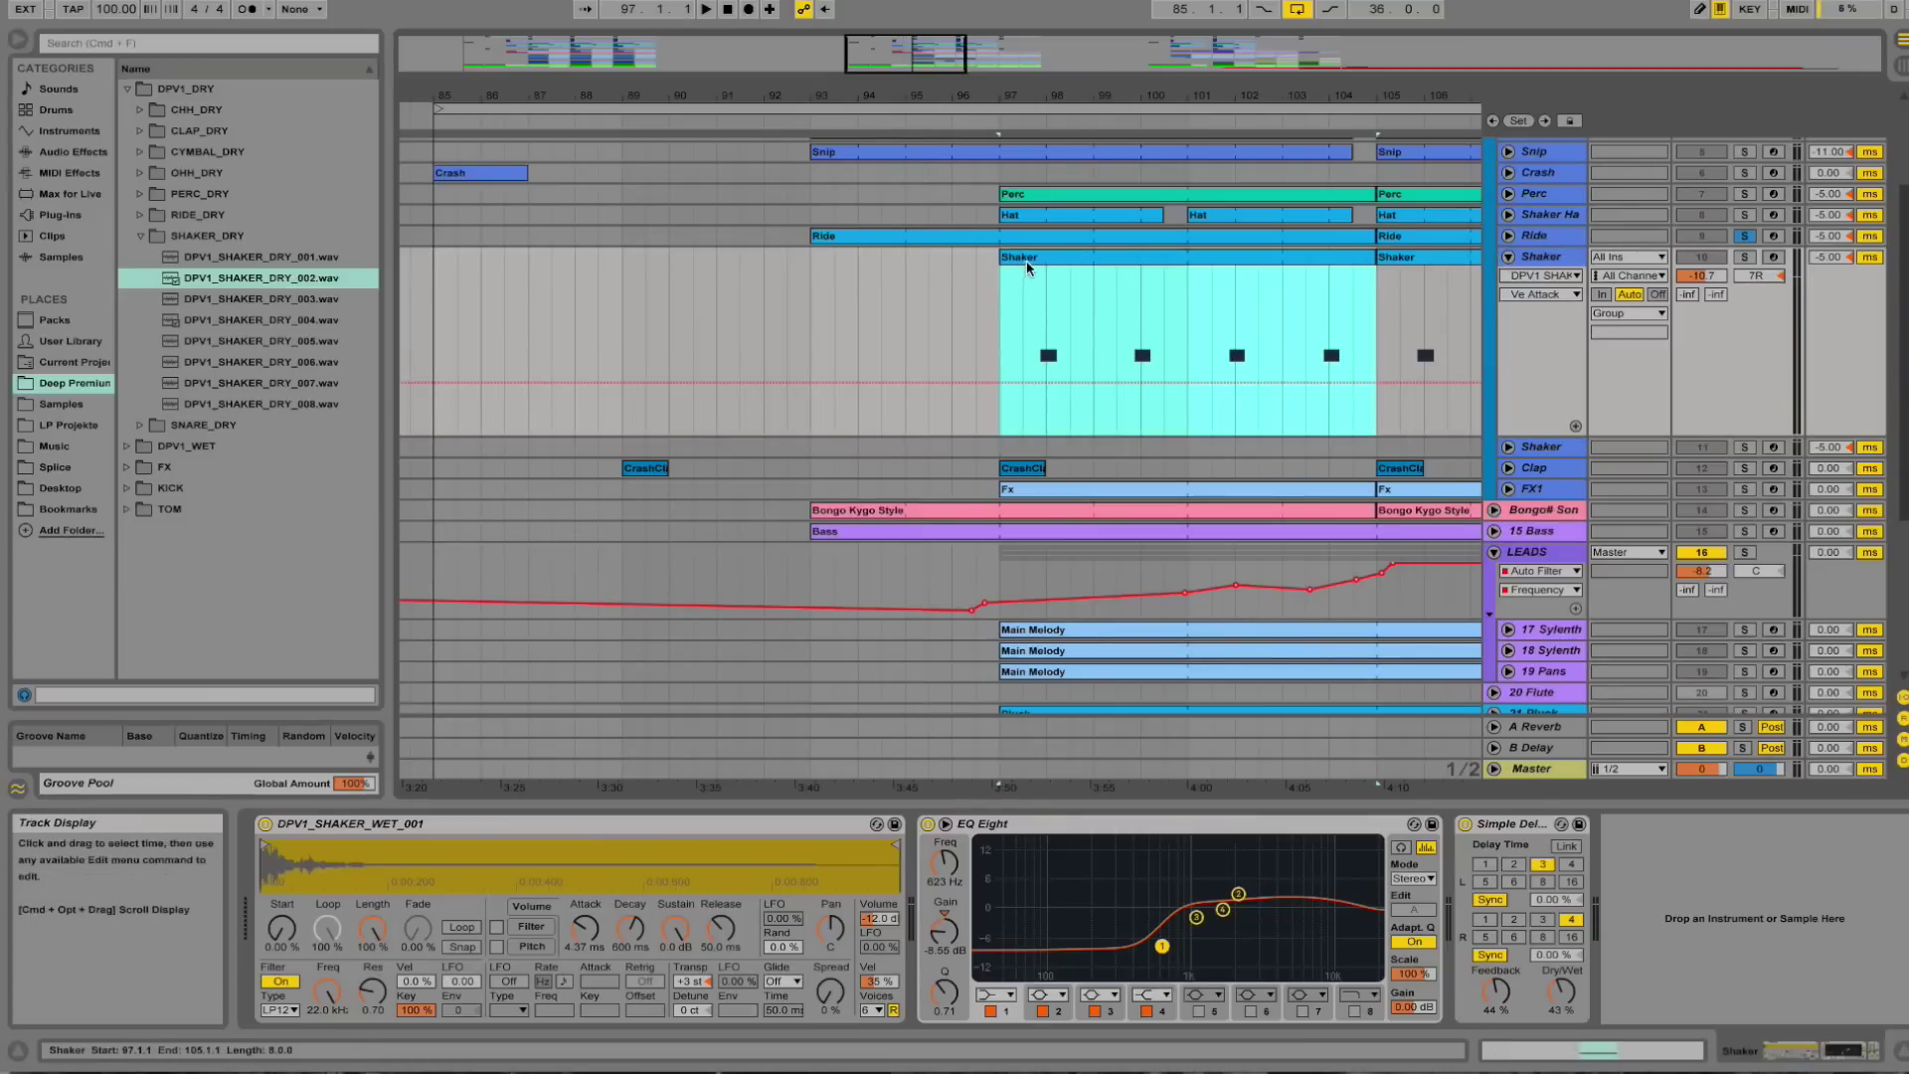
double_click(1047, 340)
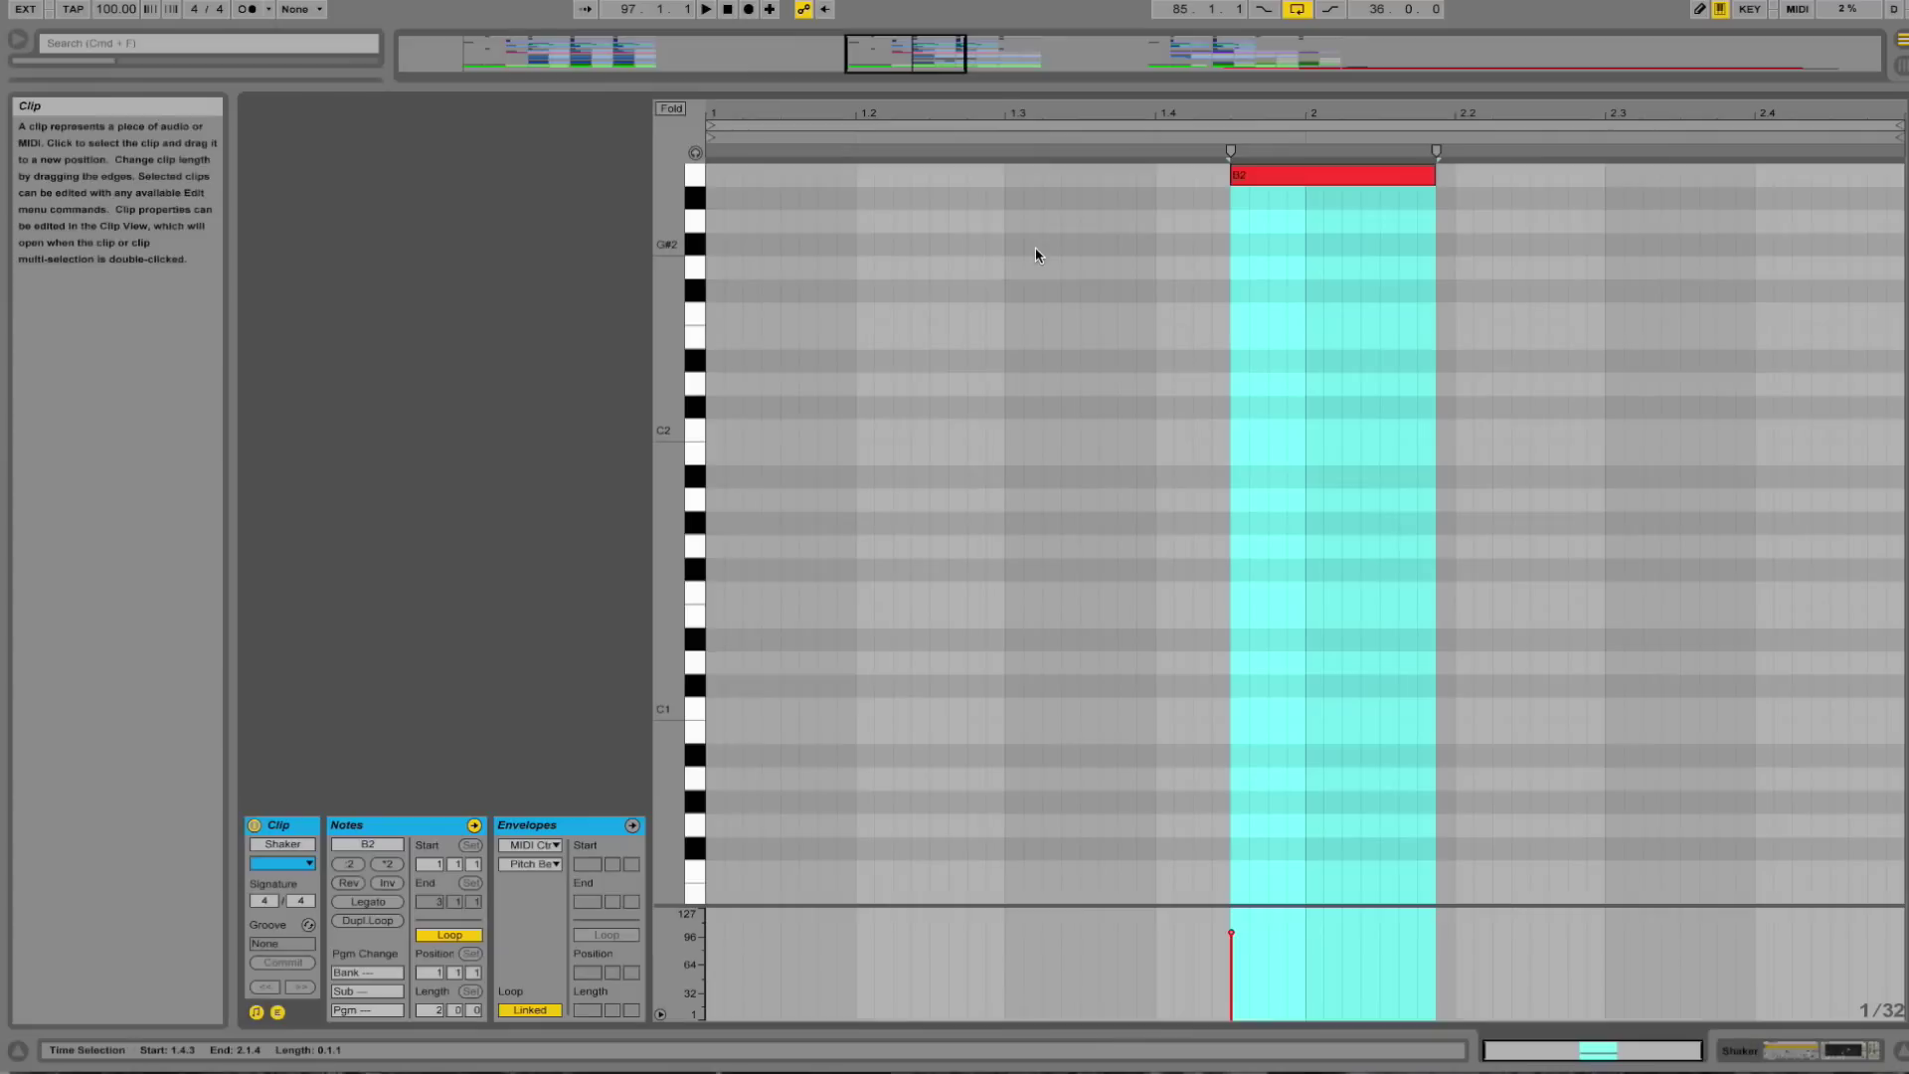
mouse_move(1231, 136)
mouse_down()
mouse_move(1231, 169)
mouse_move(1234, 116)
mouse_up()
key(ctrl+alt+e)
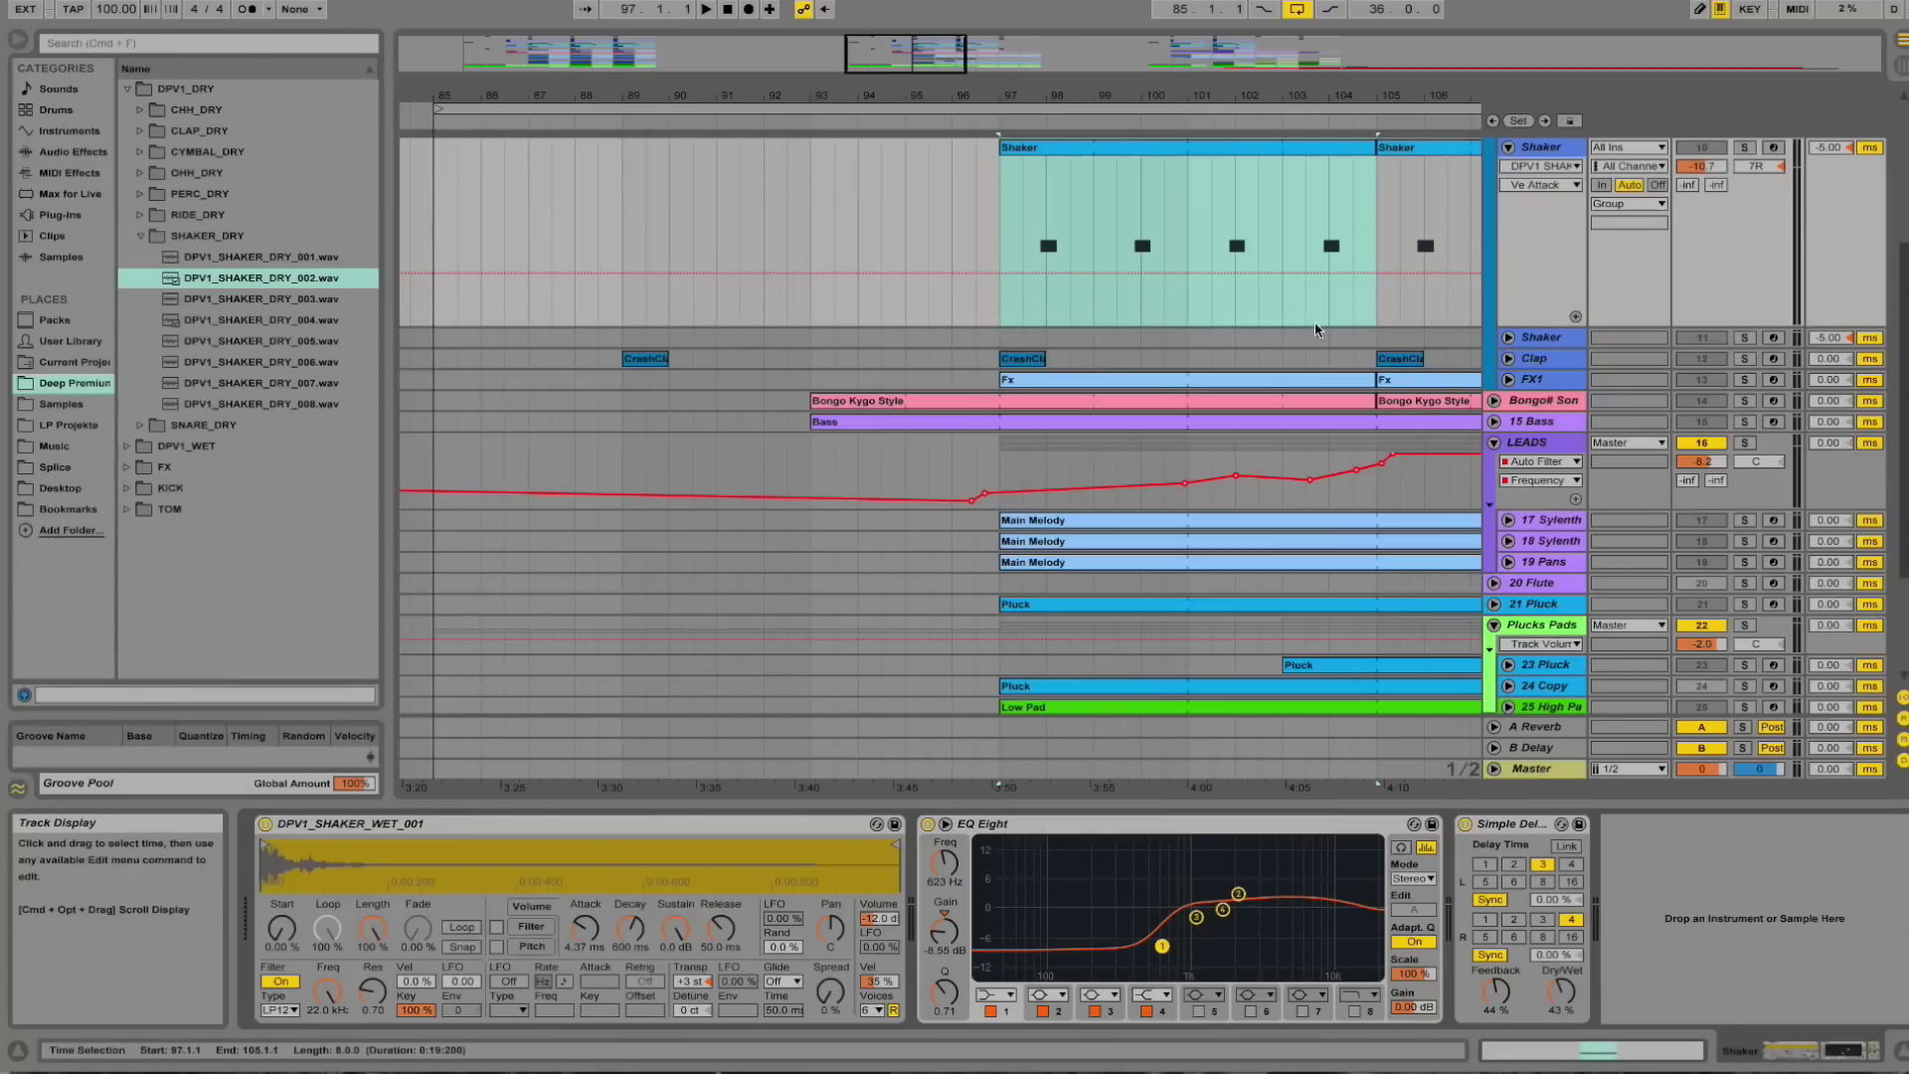
click(1507, 191)
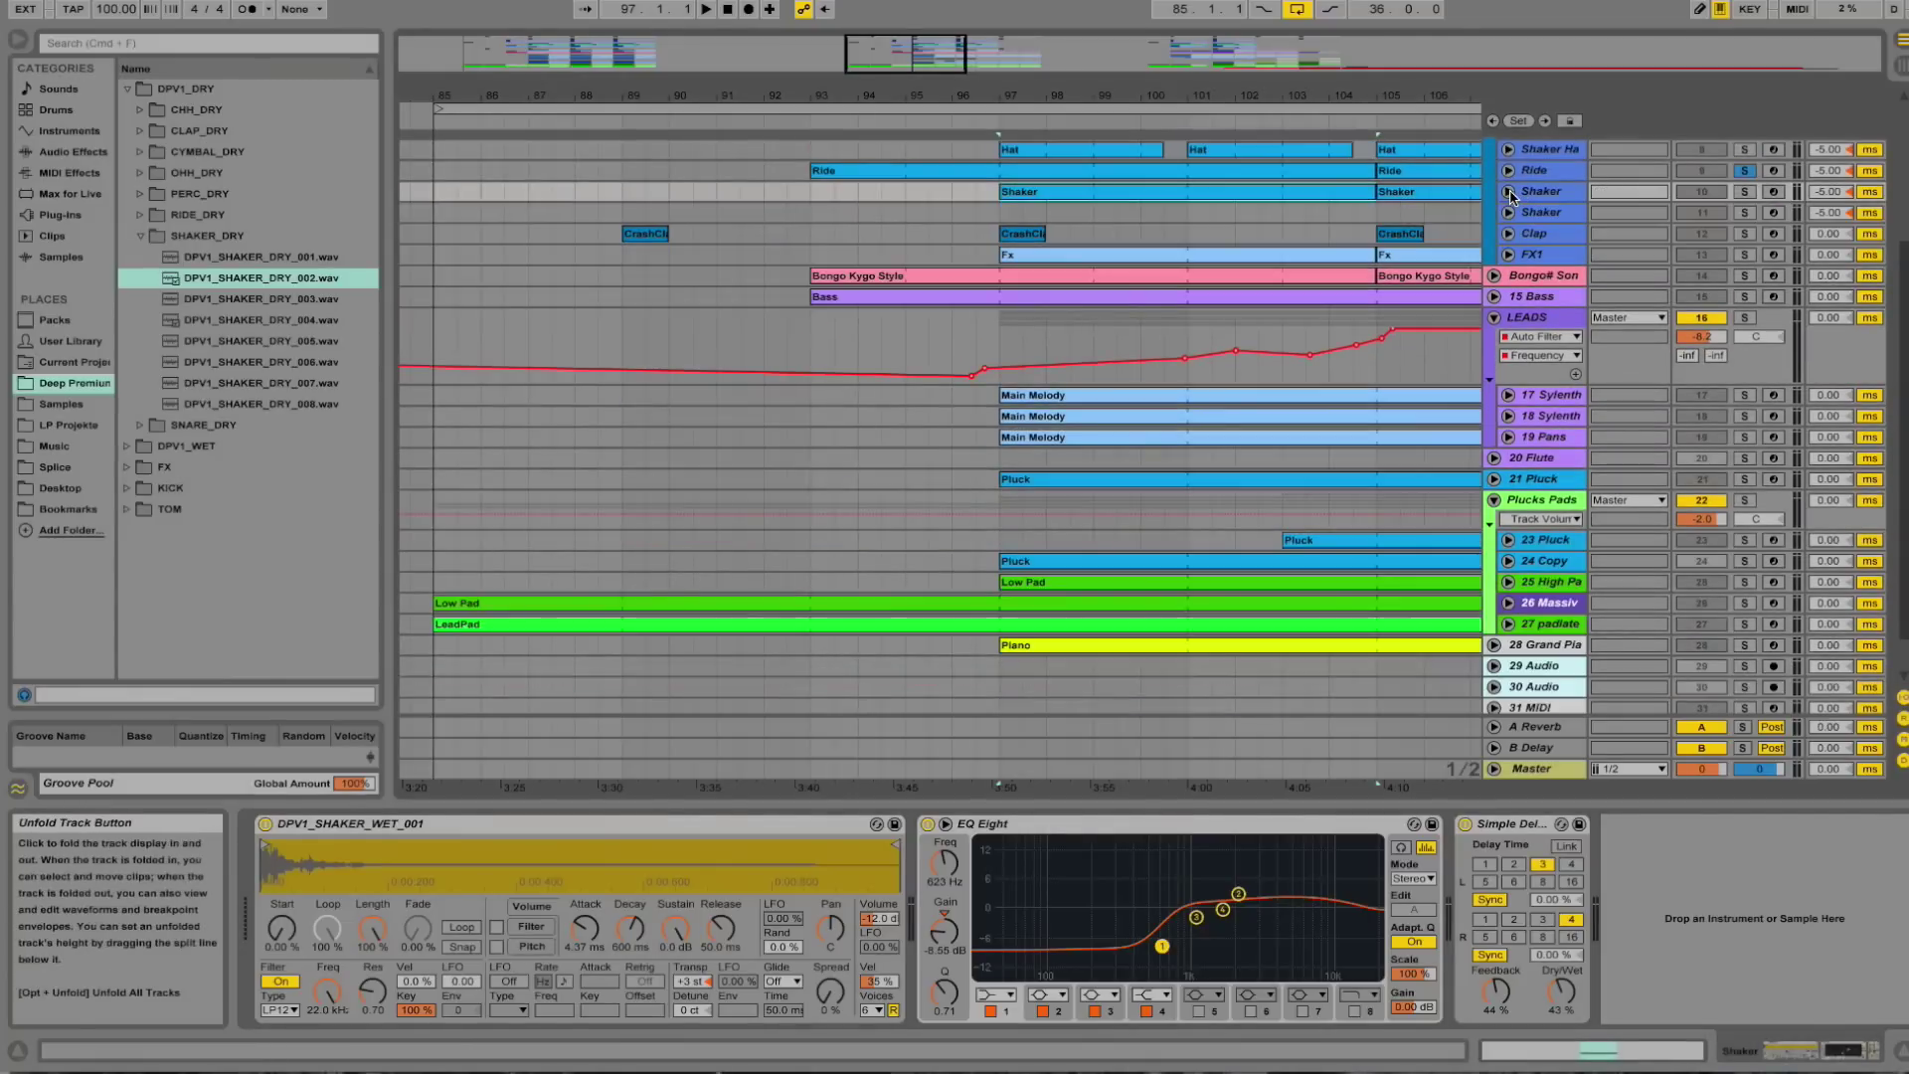
scroll(1255, 422, up, 5)
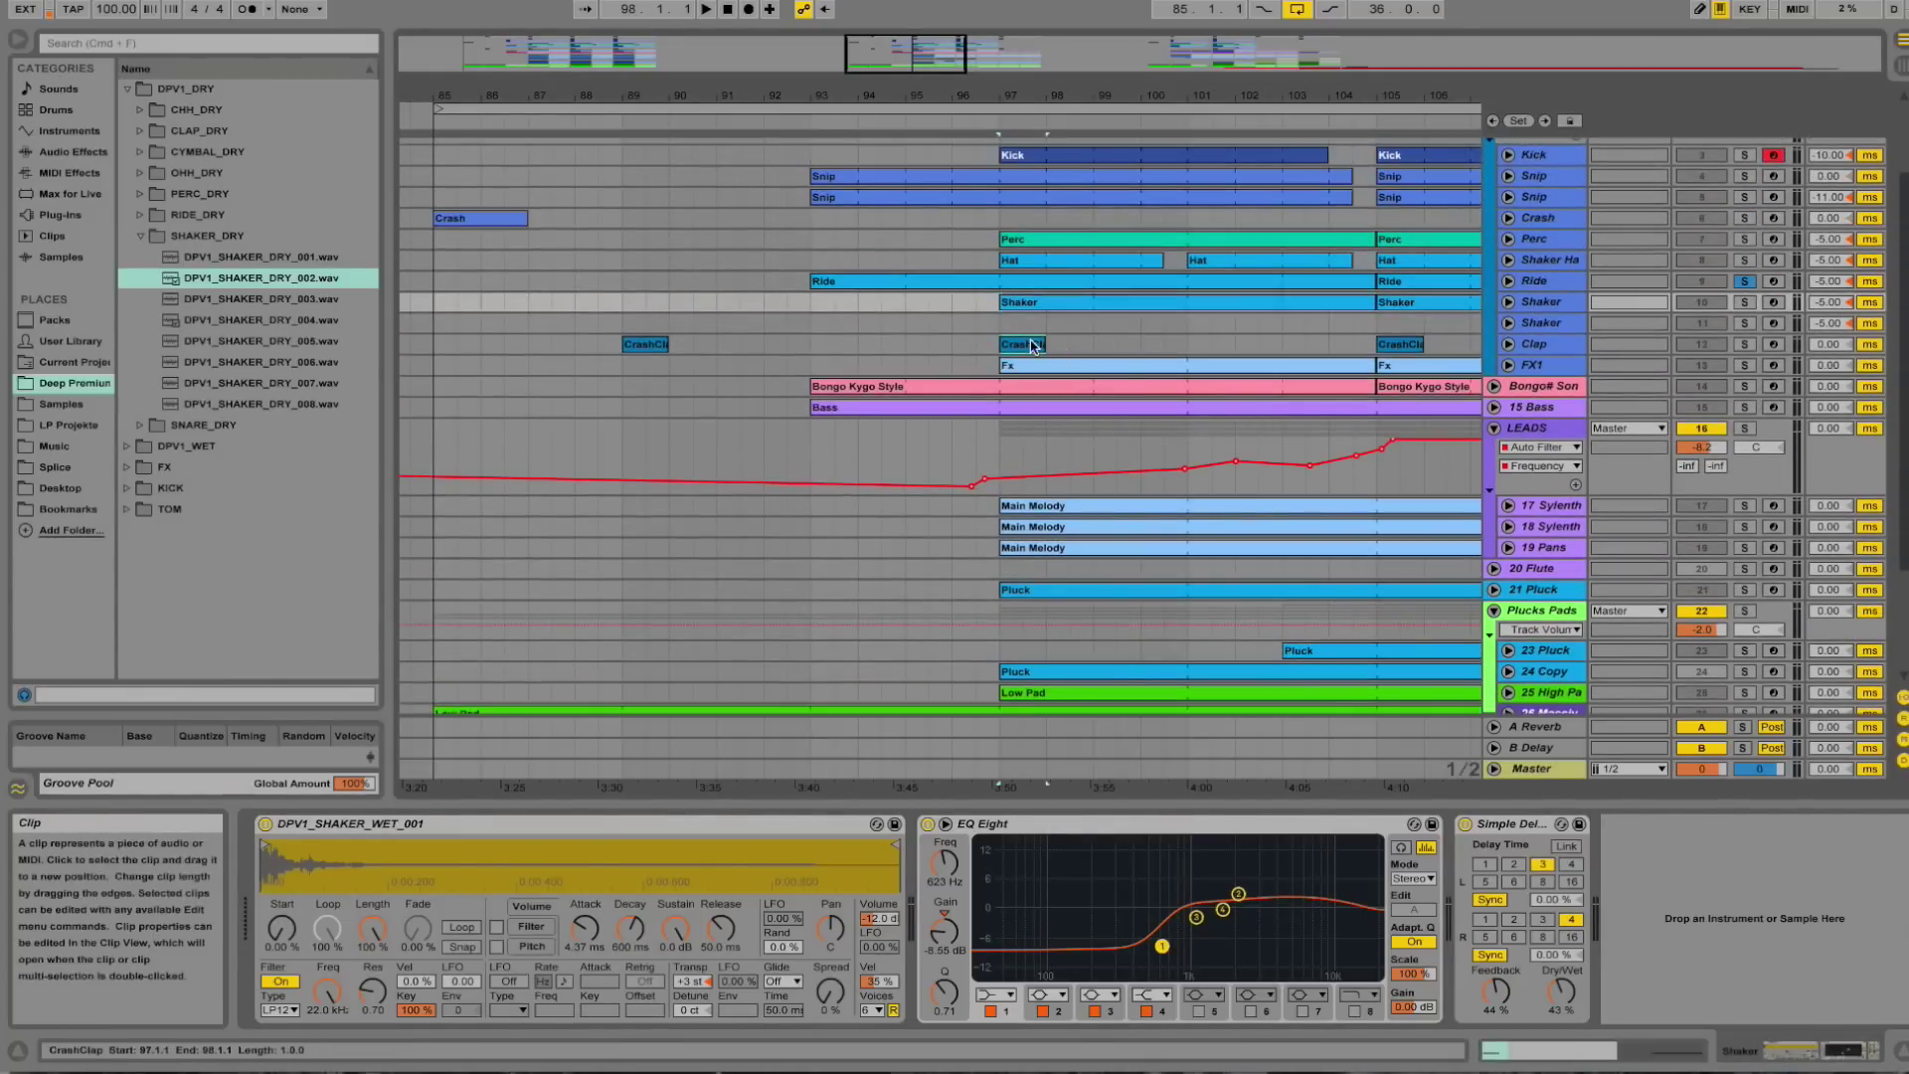
Solo Clap and play its CrashClap clip from bar 97, then select Bongo# Son.
click(1024, 344)
click(1746, 344)
key(space)
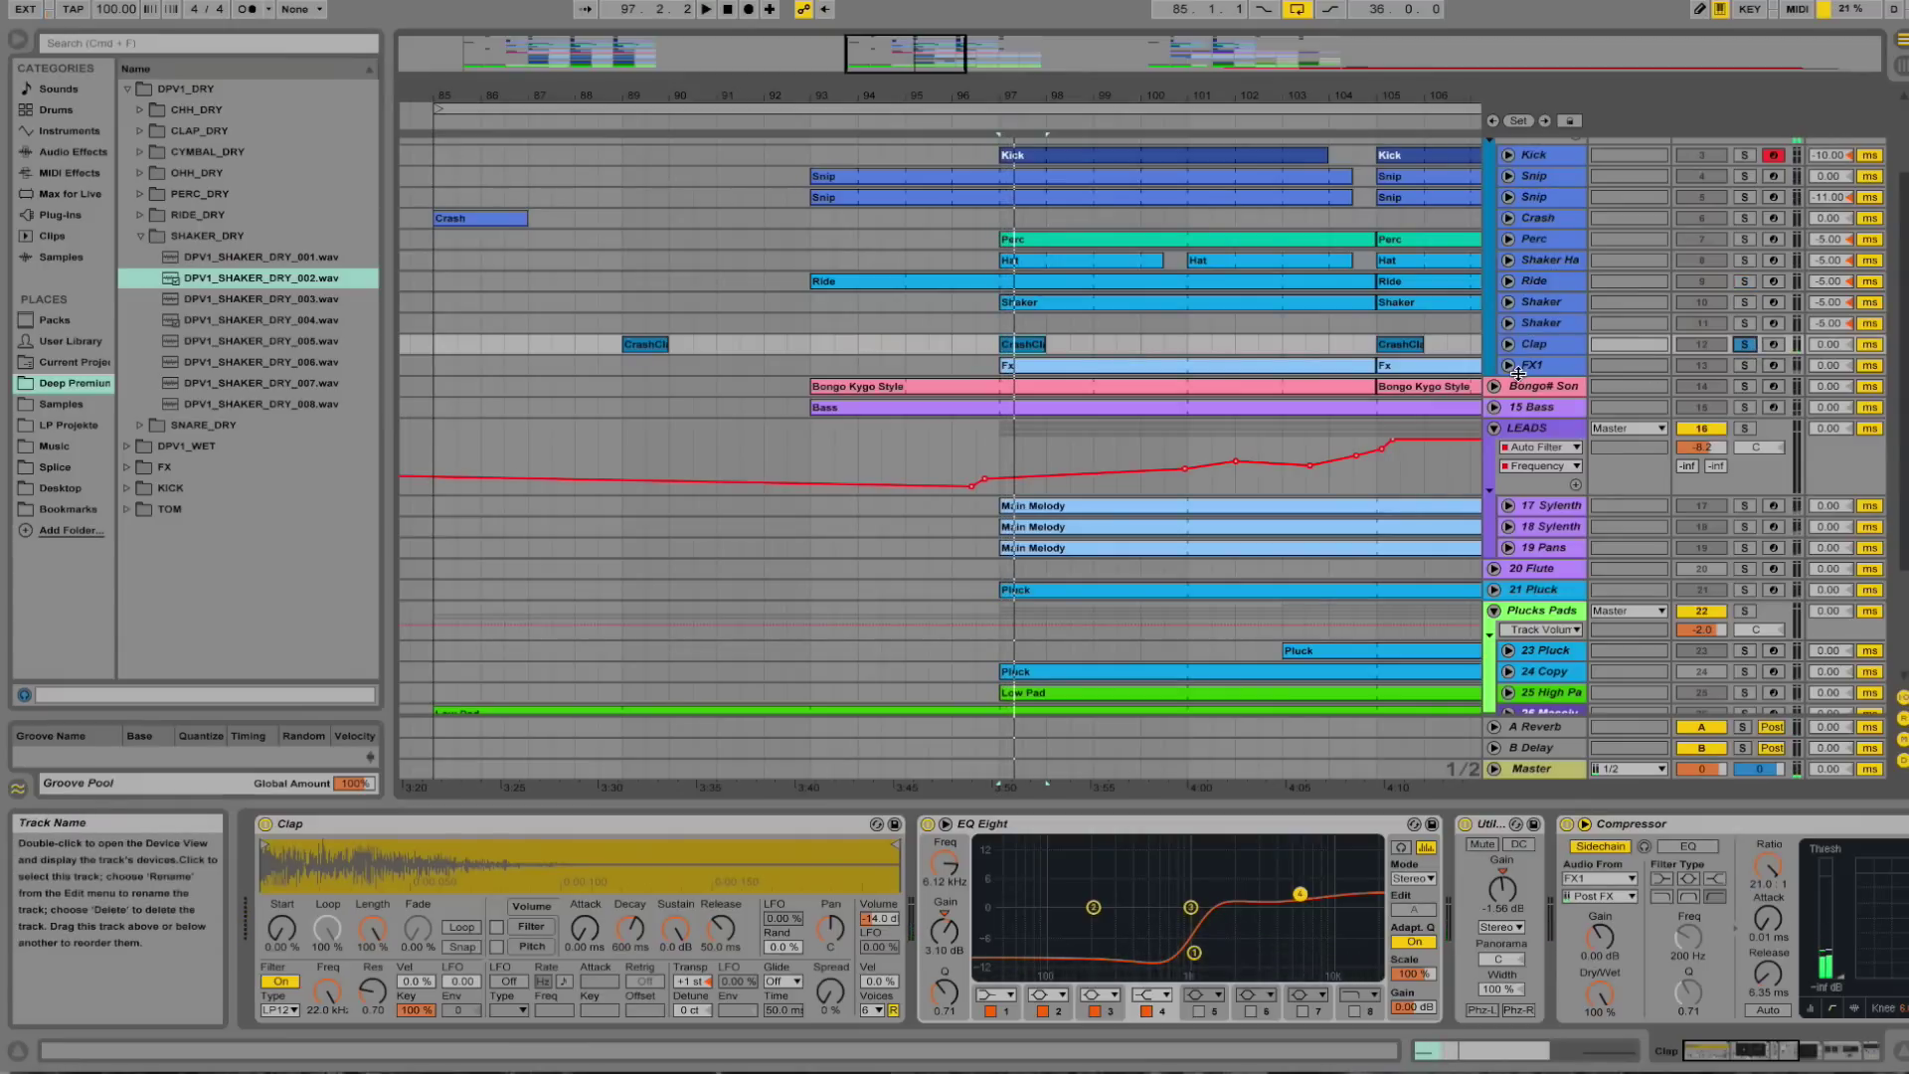
click(1508, 365)
click(1507, 365)
click(1556, 390)
Solo and unfold Bongo# Son and view two bars of the Bongo Kygo Style notes.
click(1745, 385)
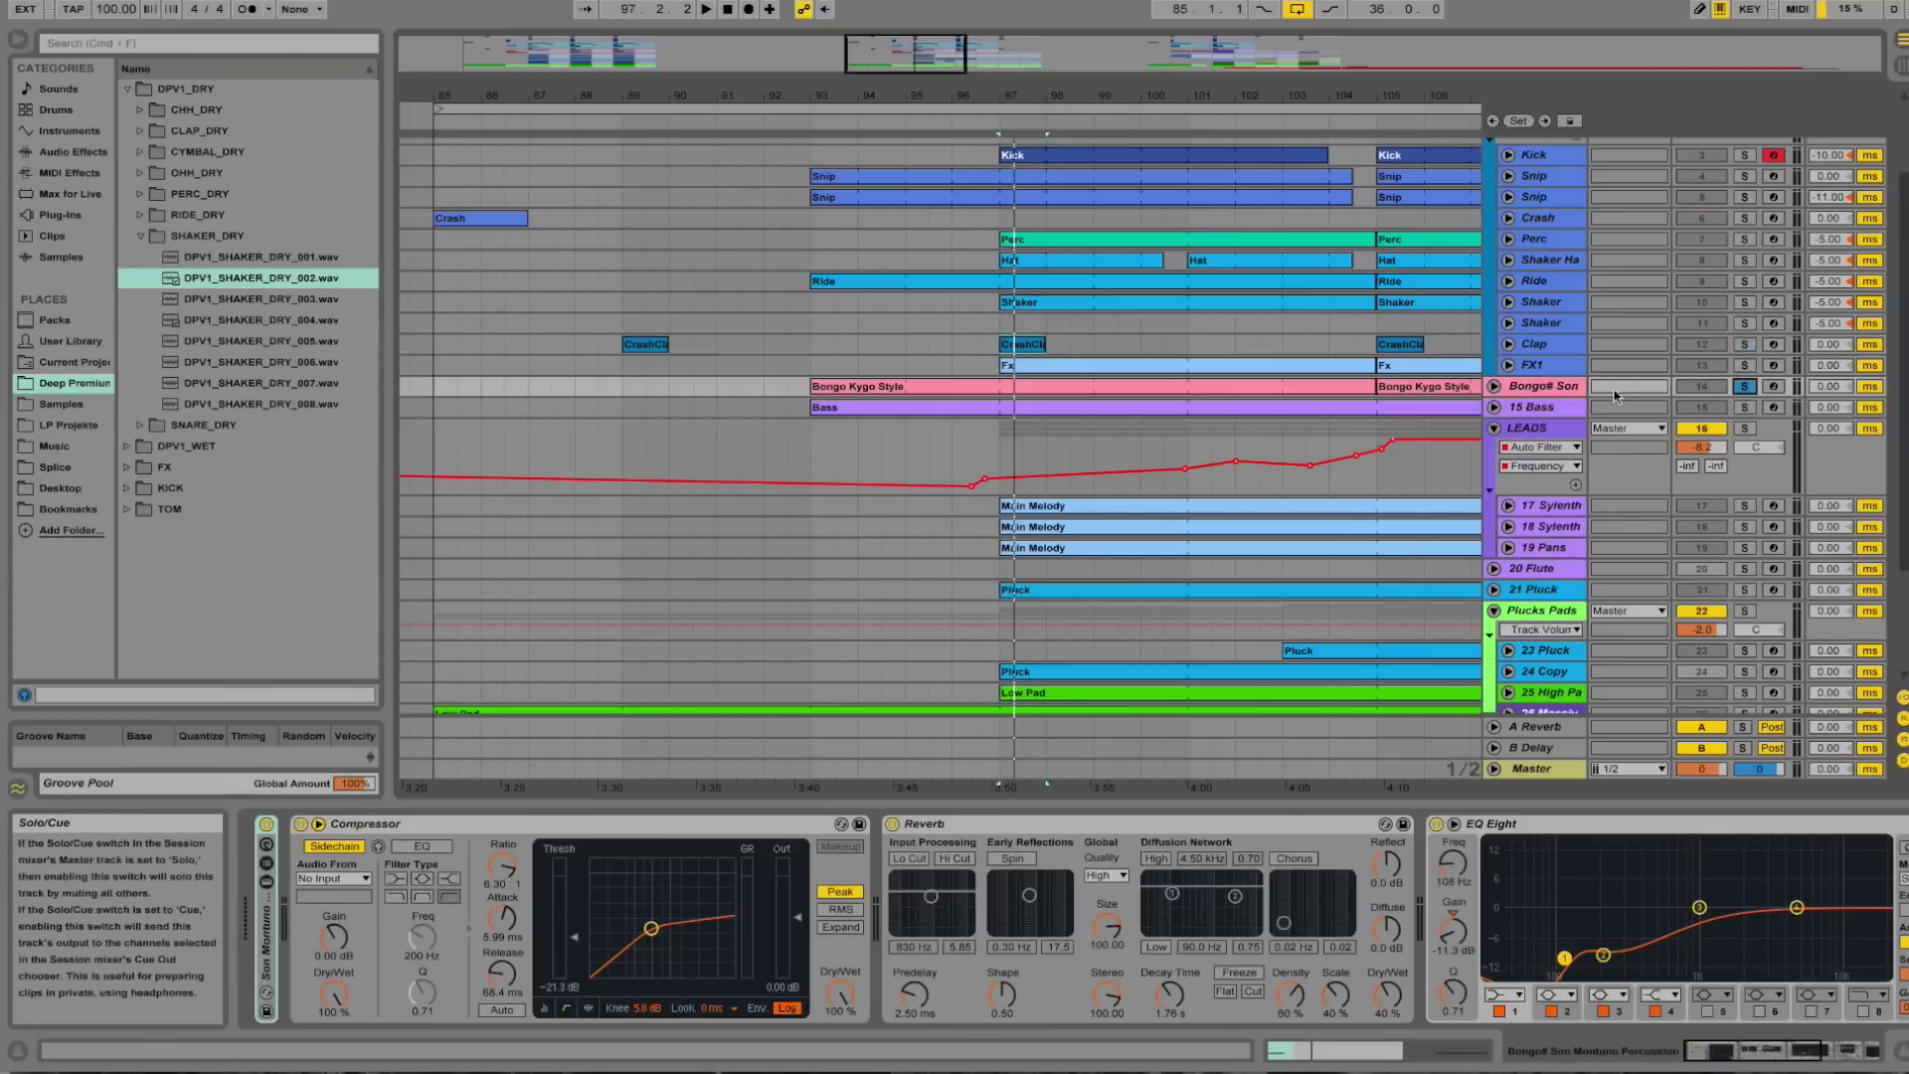
click(1493, 387)
click(1006, 437)
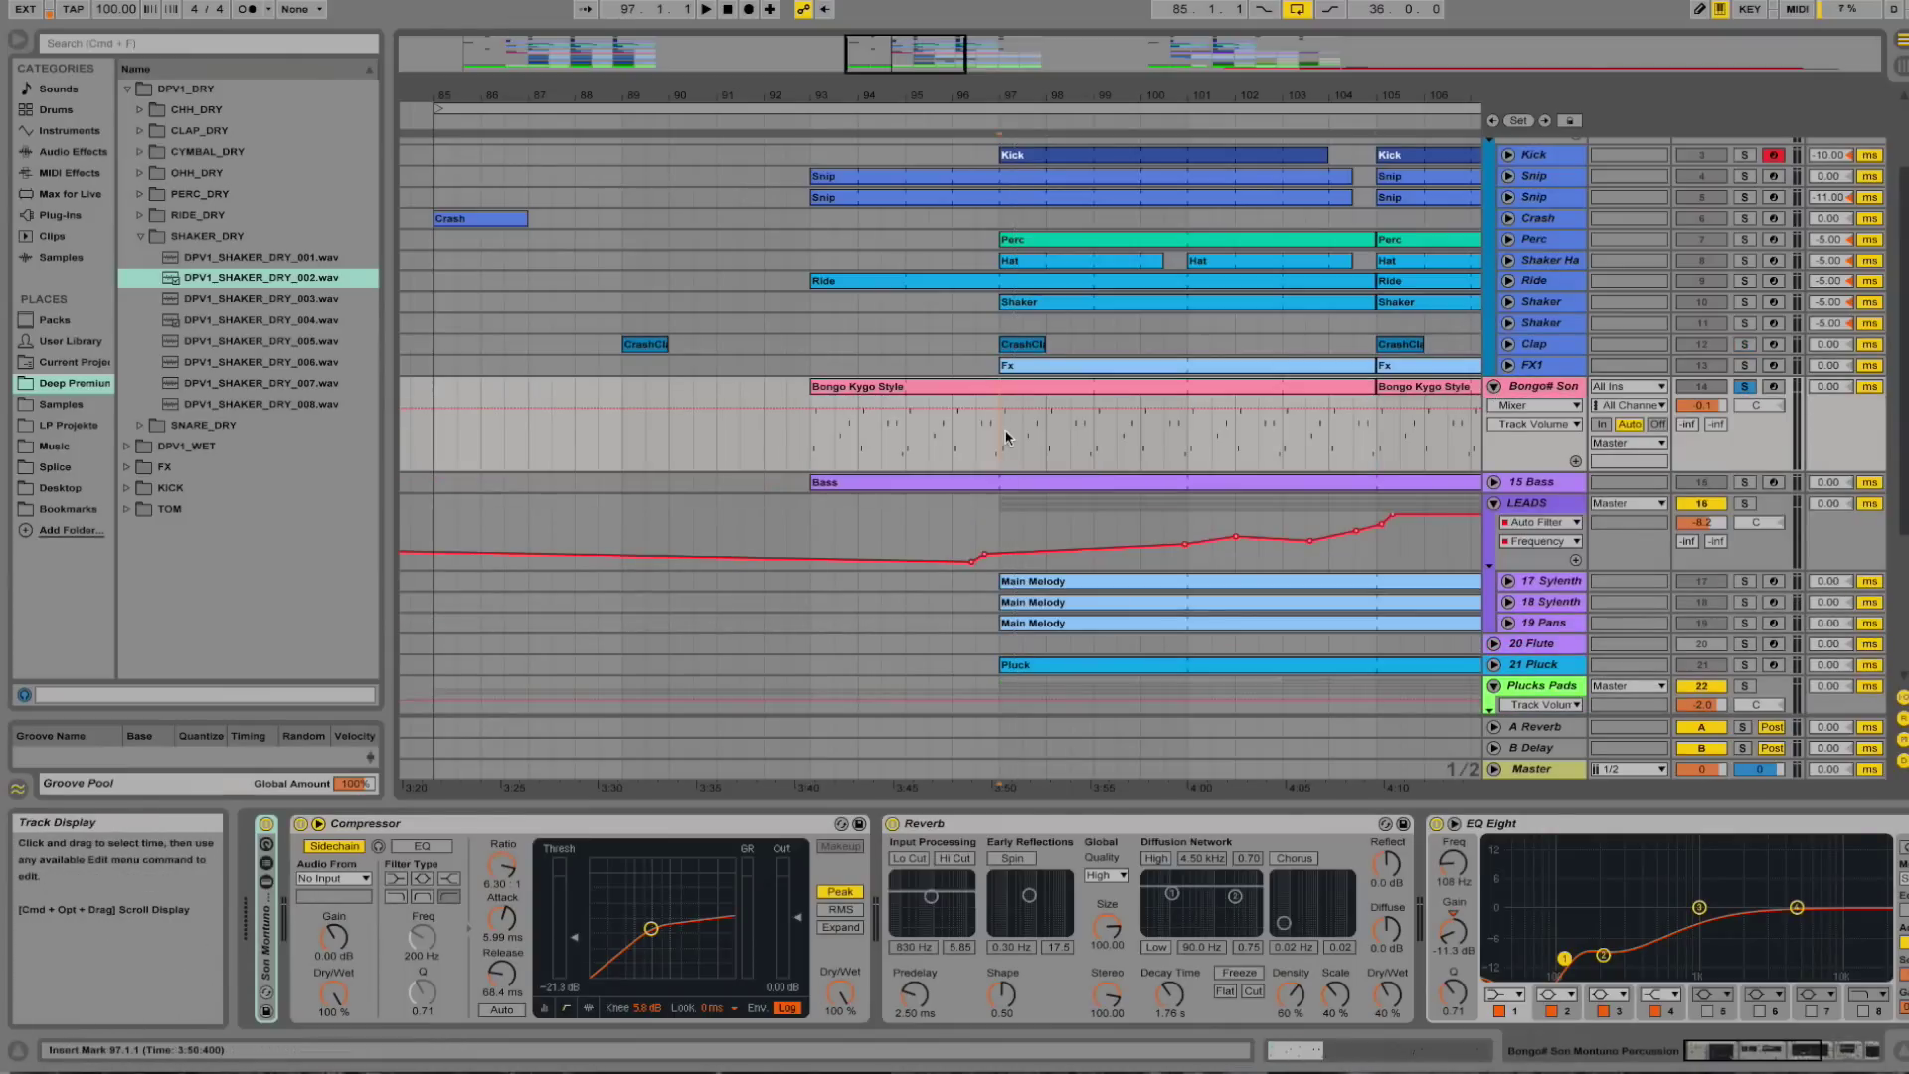
double_click(1046, 395)
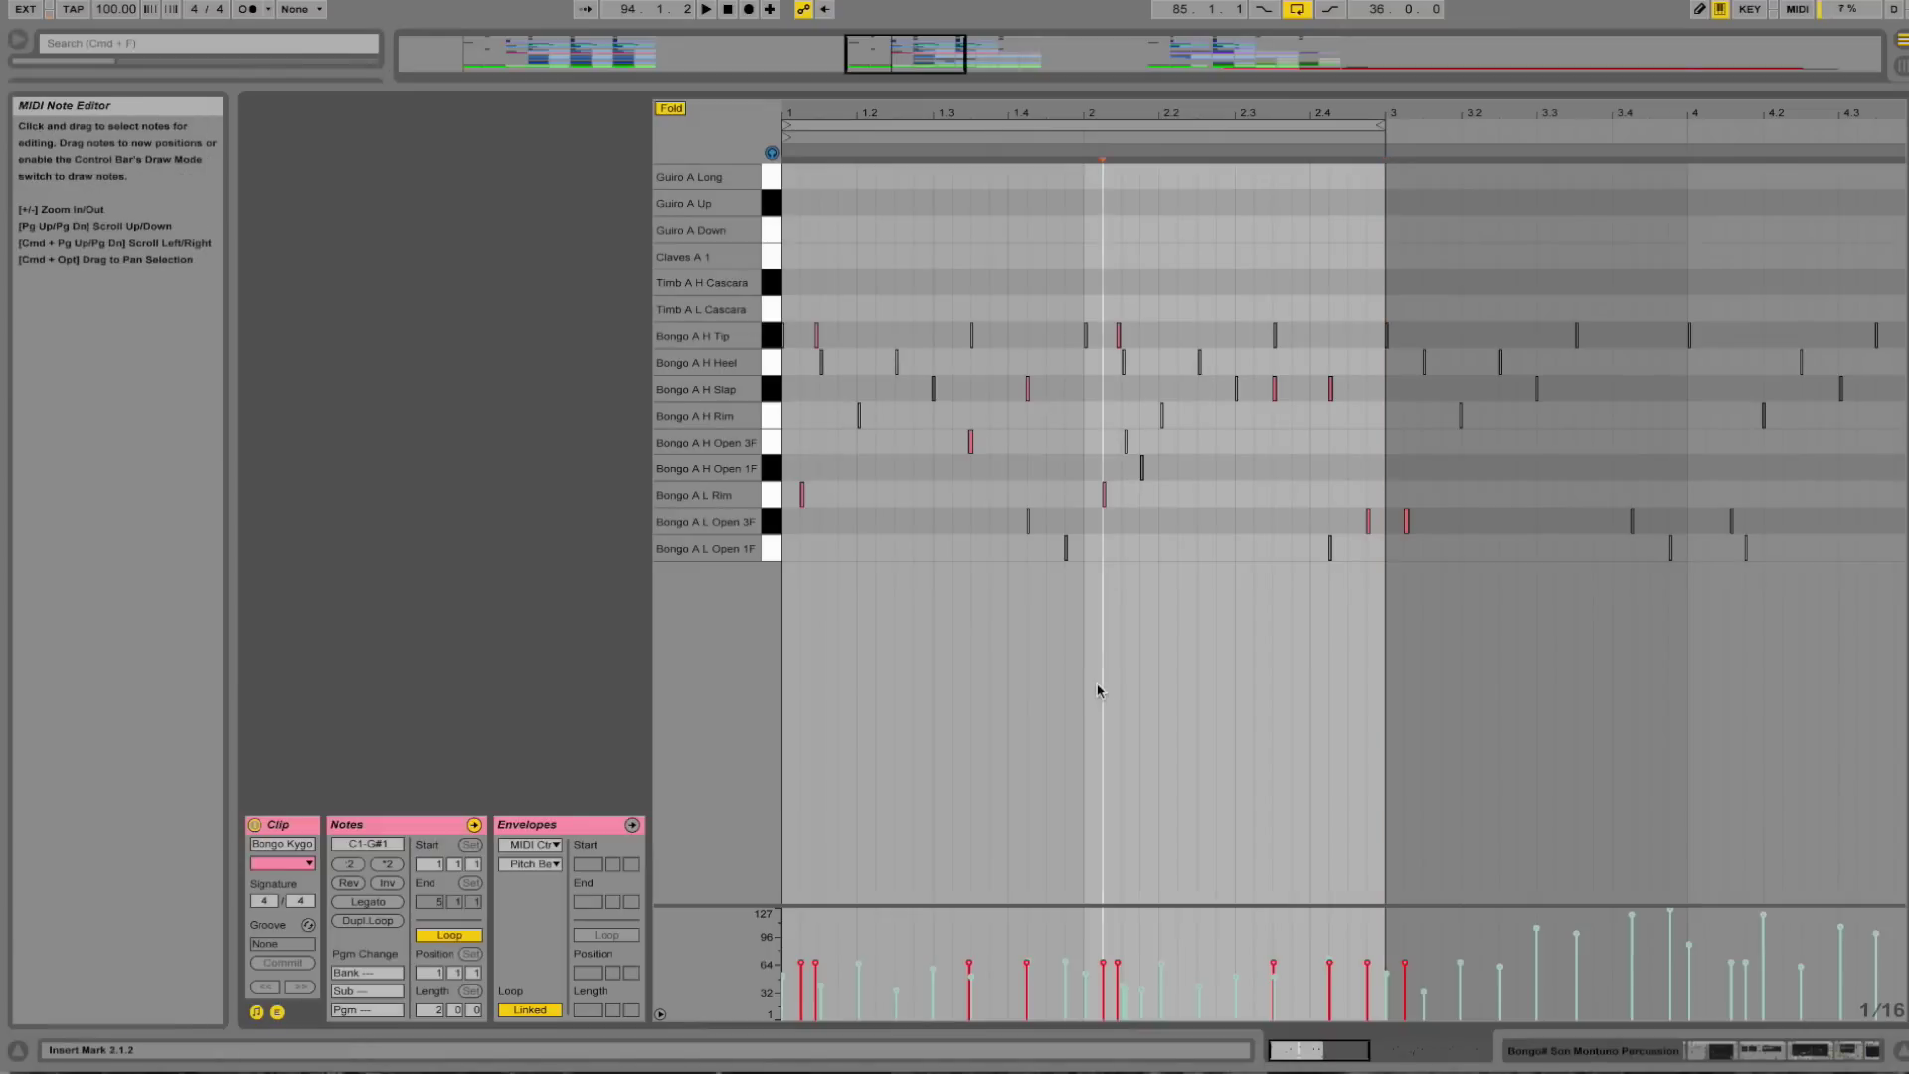
drag(933, 114, 933, 334)
Delete the first-beat bongo hits: four notes, the G#1 at 1.3, two lows near 1.4.
drag(815, 370, 1078, 452)
key(Delete)
drag(1092, 301, 1178, 371)
key(Delete)
drag(1221, 457, 1334, 611)
key(Delete)
Delete the Bongo A notes across beat 2 and play back the thinned pattern.
drag(1343, 212, 1682, 468)
key(Delete)
key(Delete)
drag(1707, 319, 1769, 356)
key(Delete)
drag(1802, 543, 1868, 601)
key(Delete)
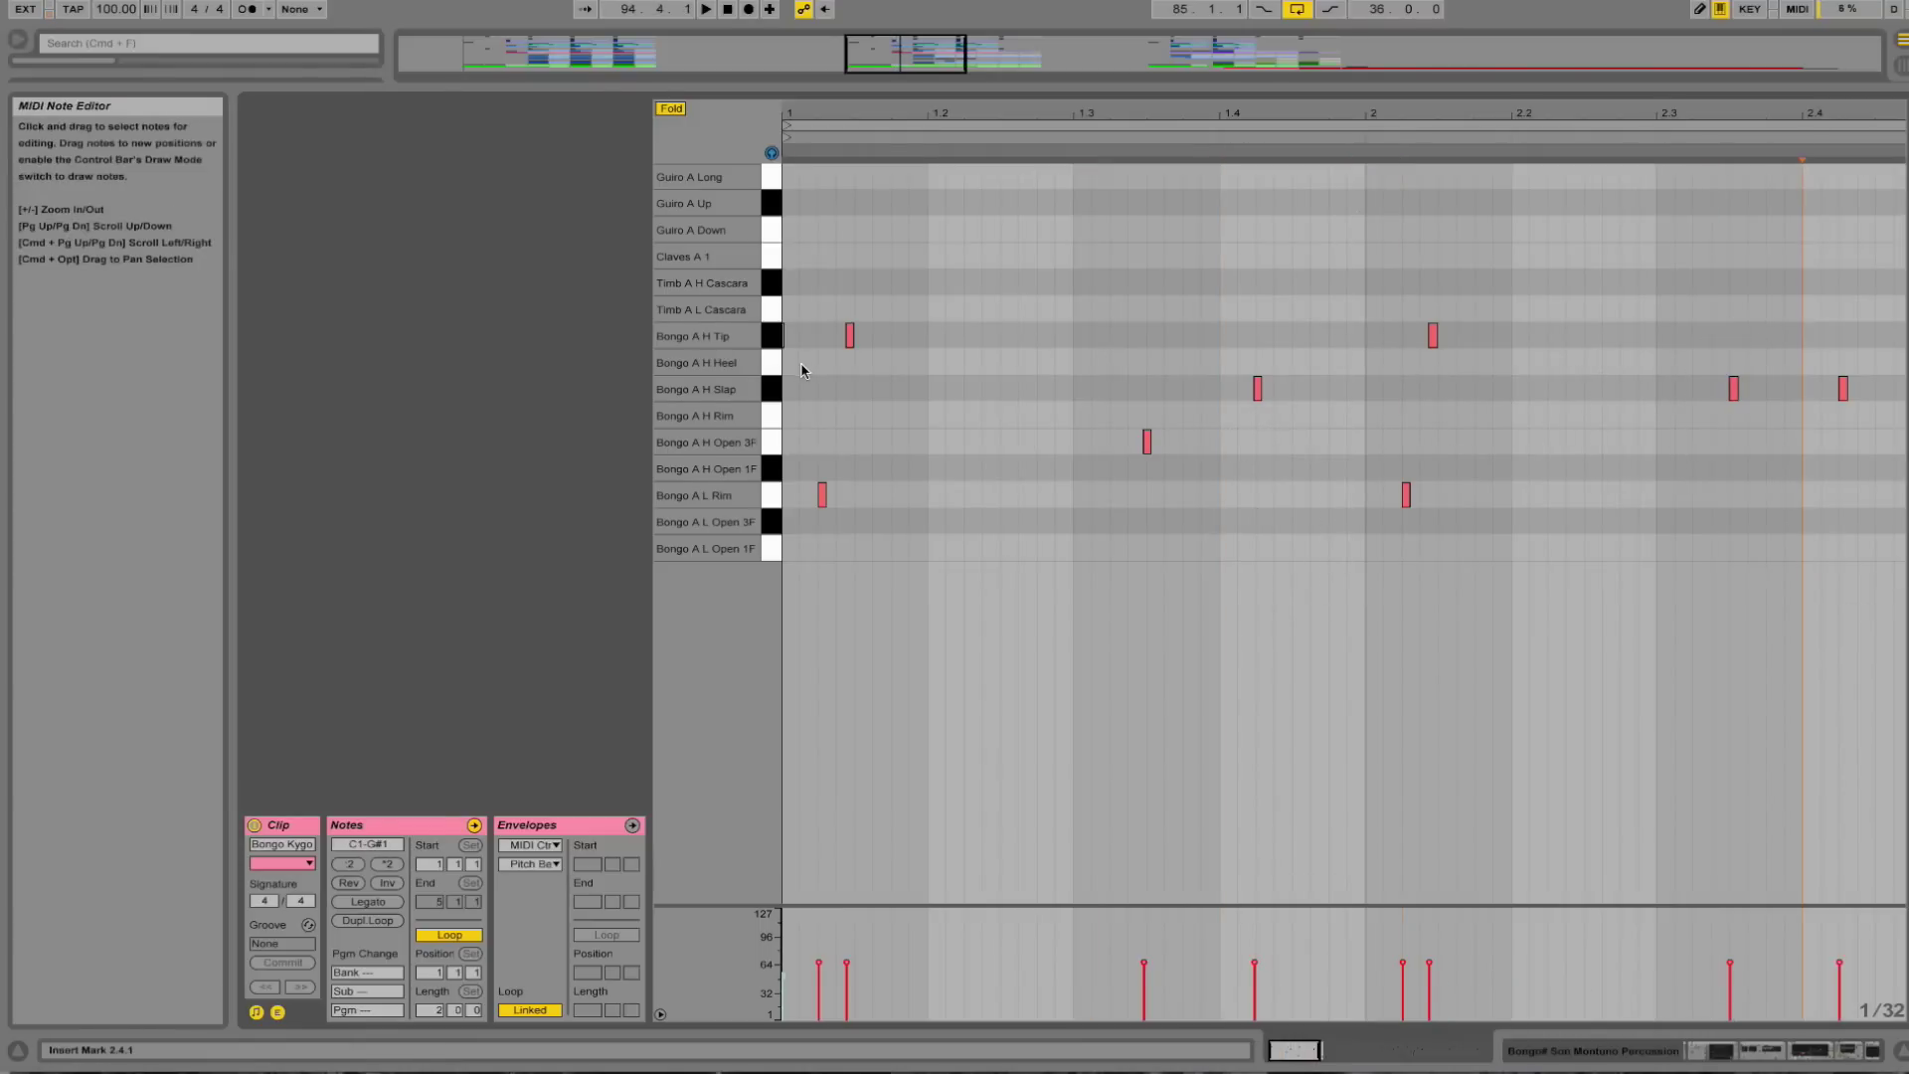
key(space)
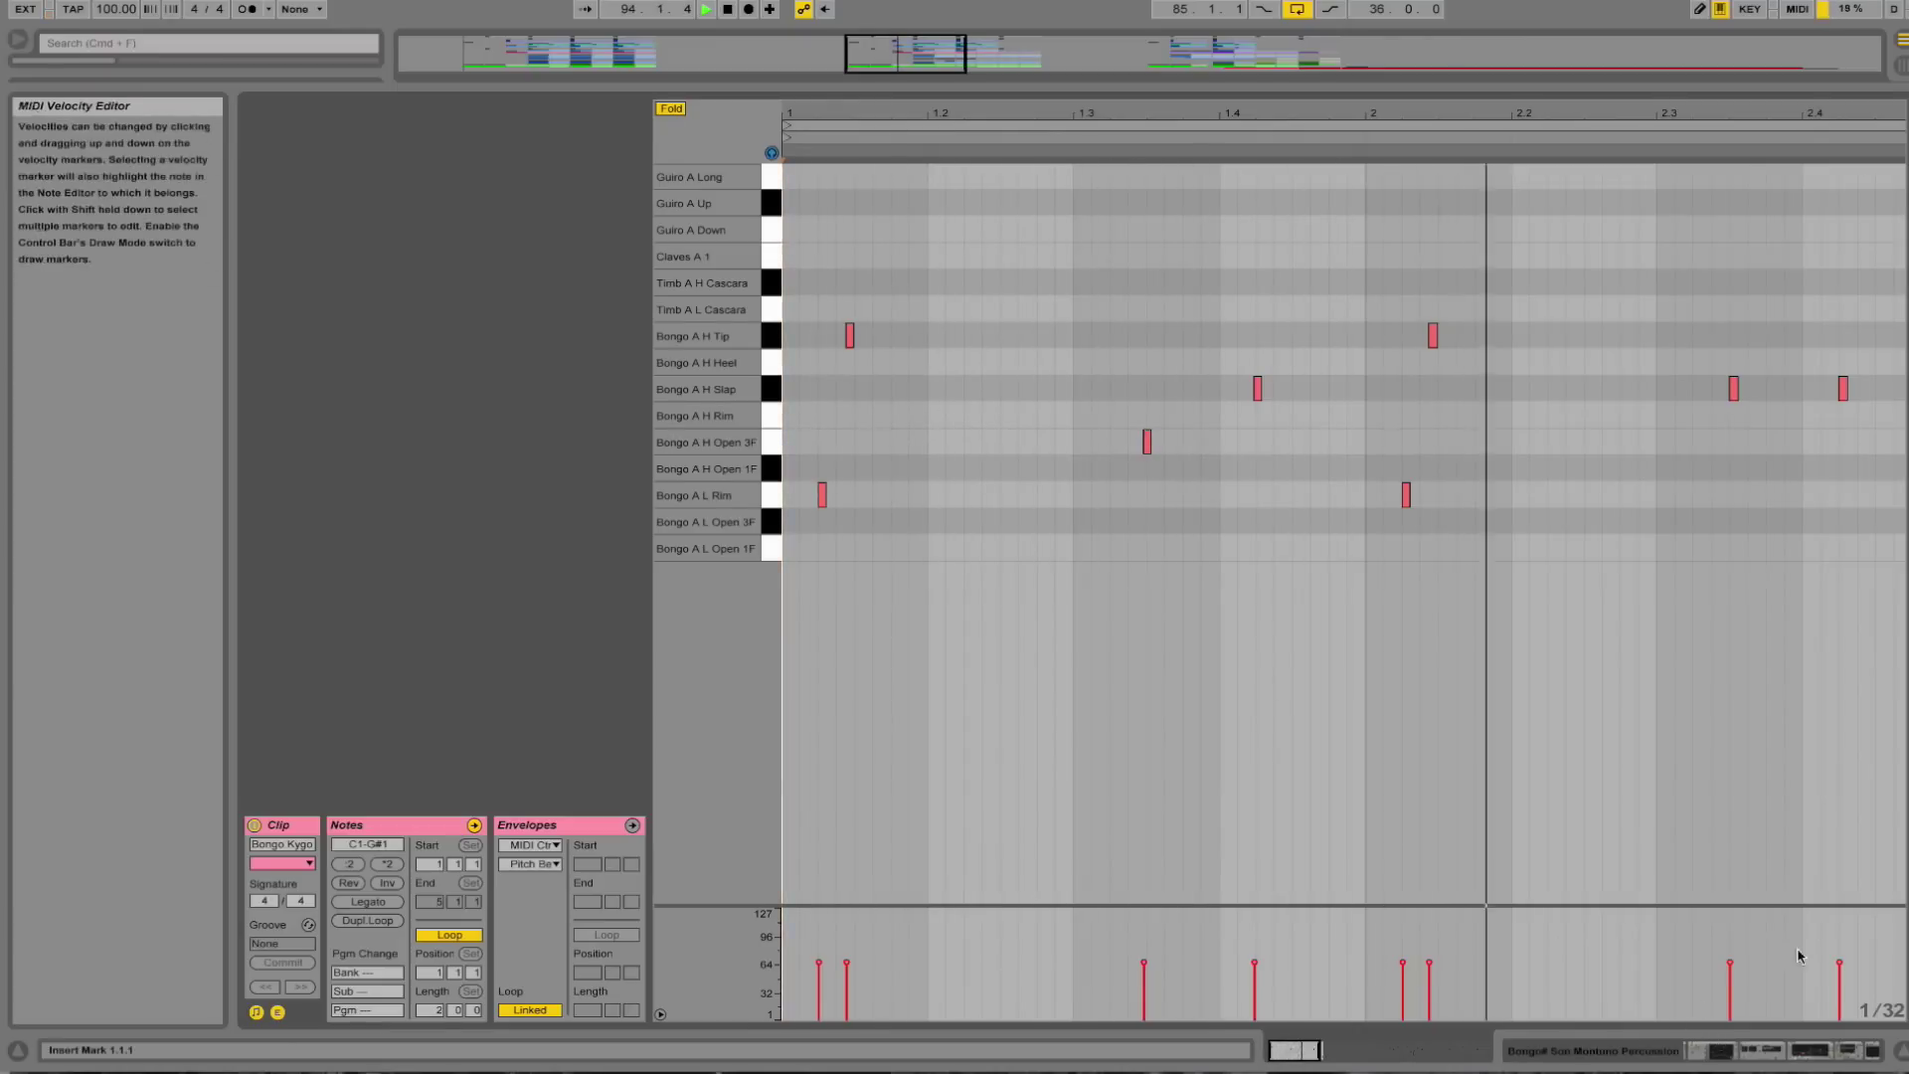
click(1718, 1041)
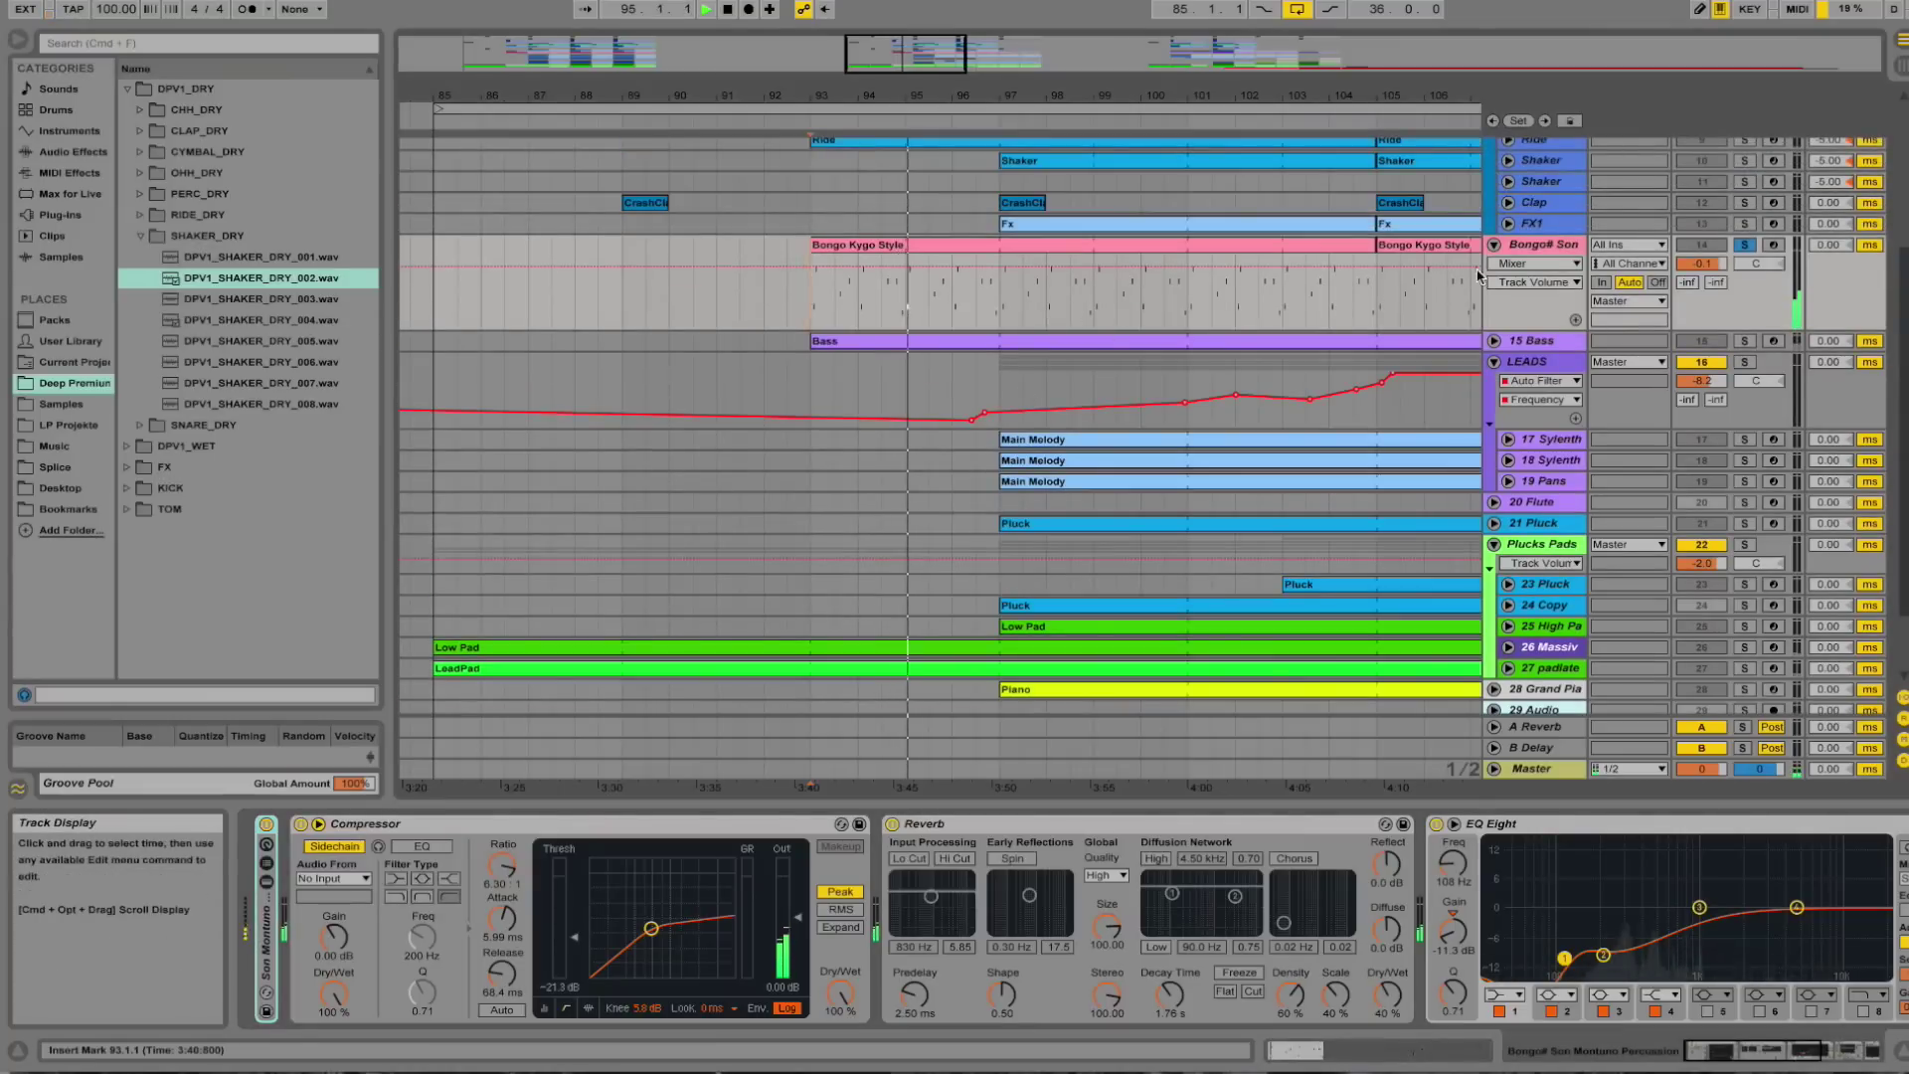
Zoom out to bars 87–111, fold the Drums group and select the 15 Bass track.
scroll(1668, 301, up, 1)
scroll(1668, 301, up, 5)
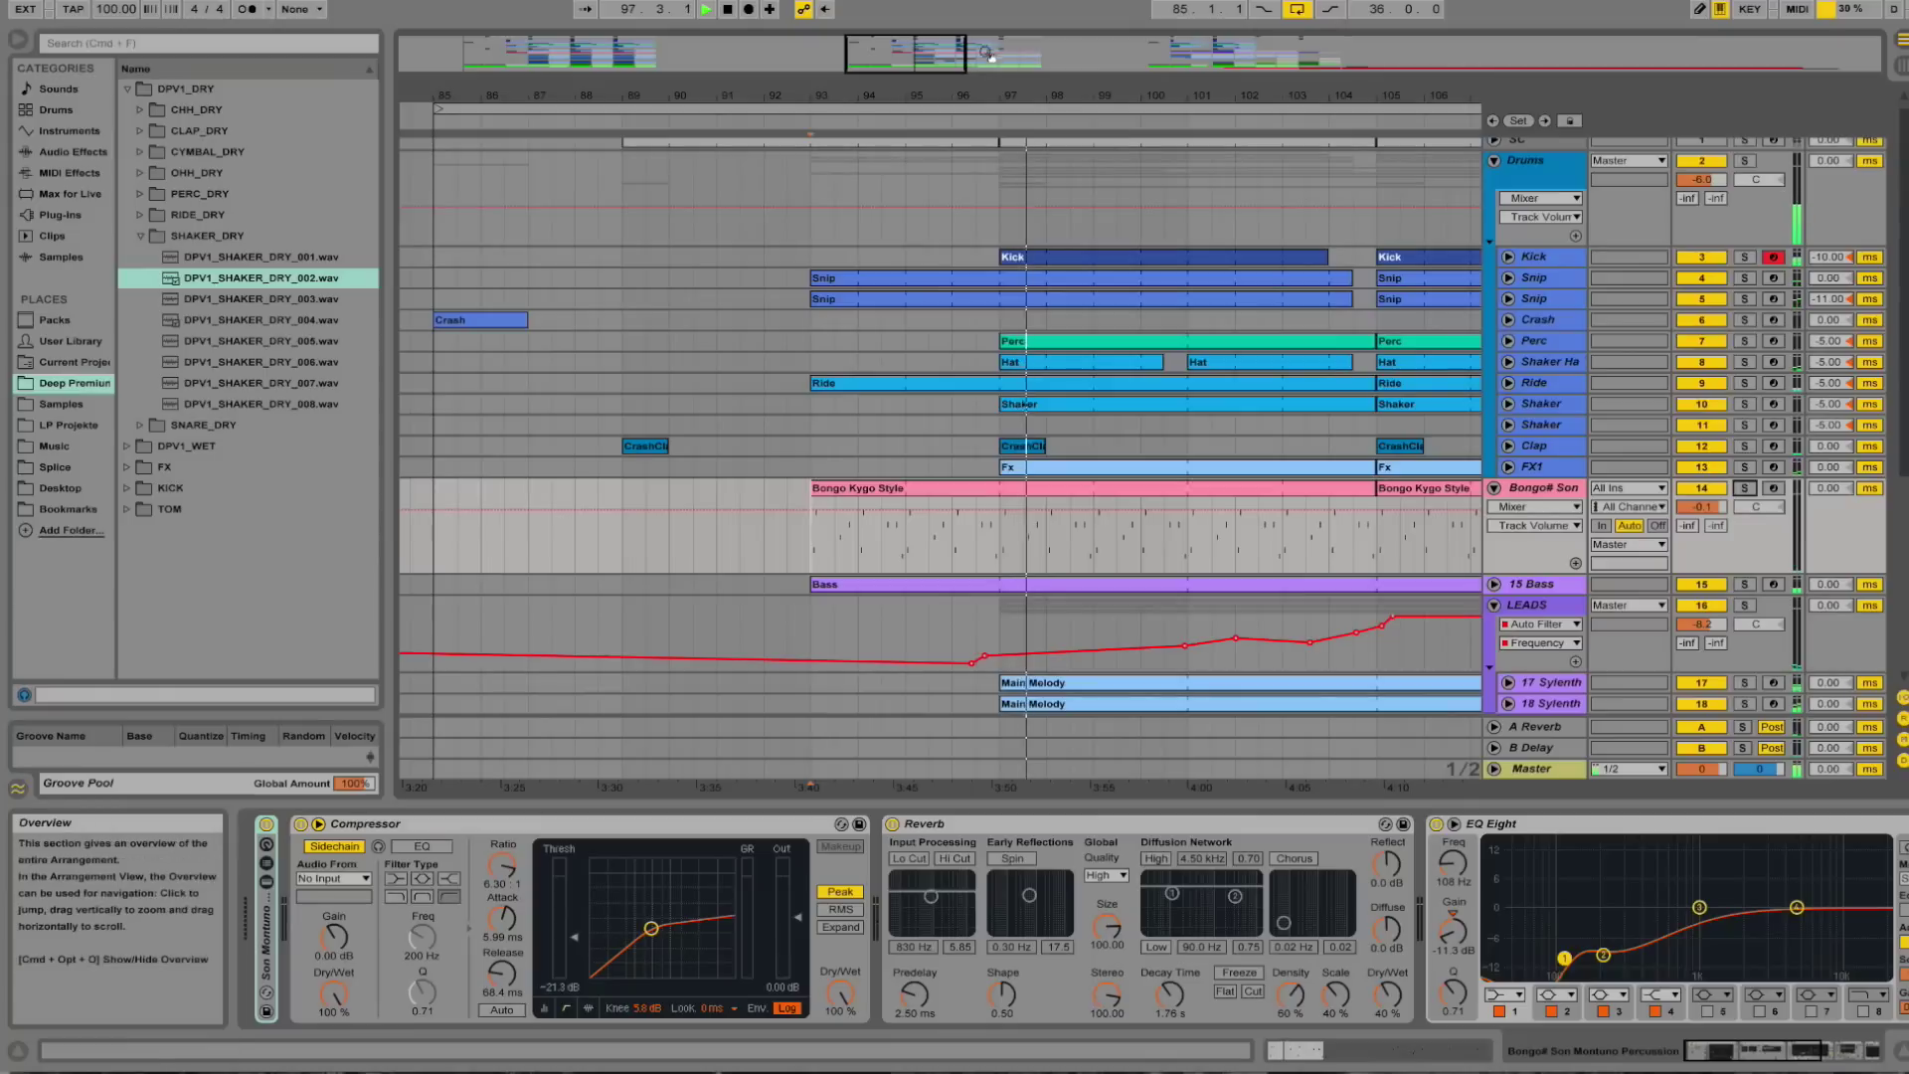
drag(1014, 100, 903, 103)
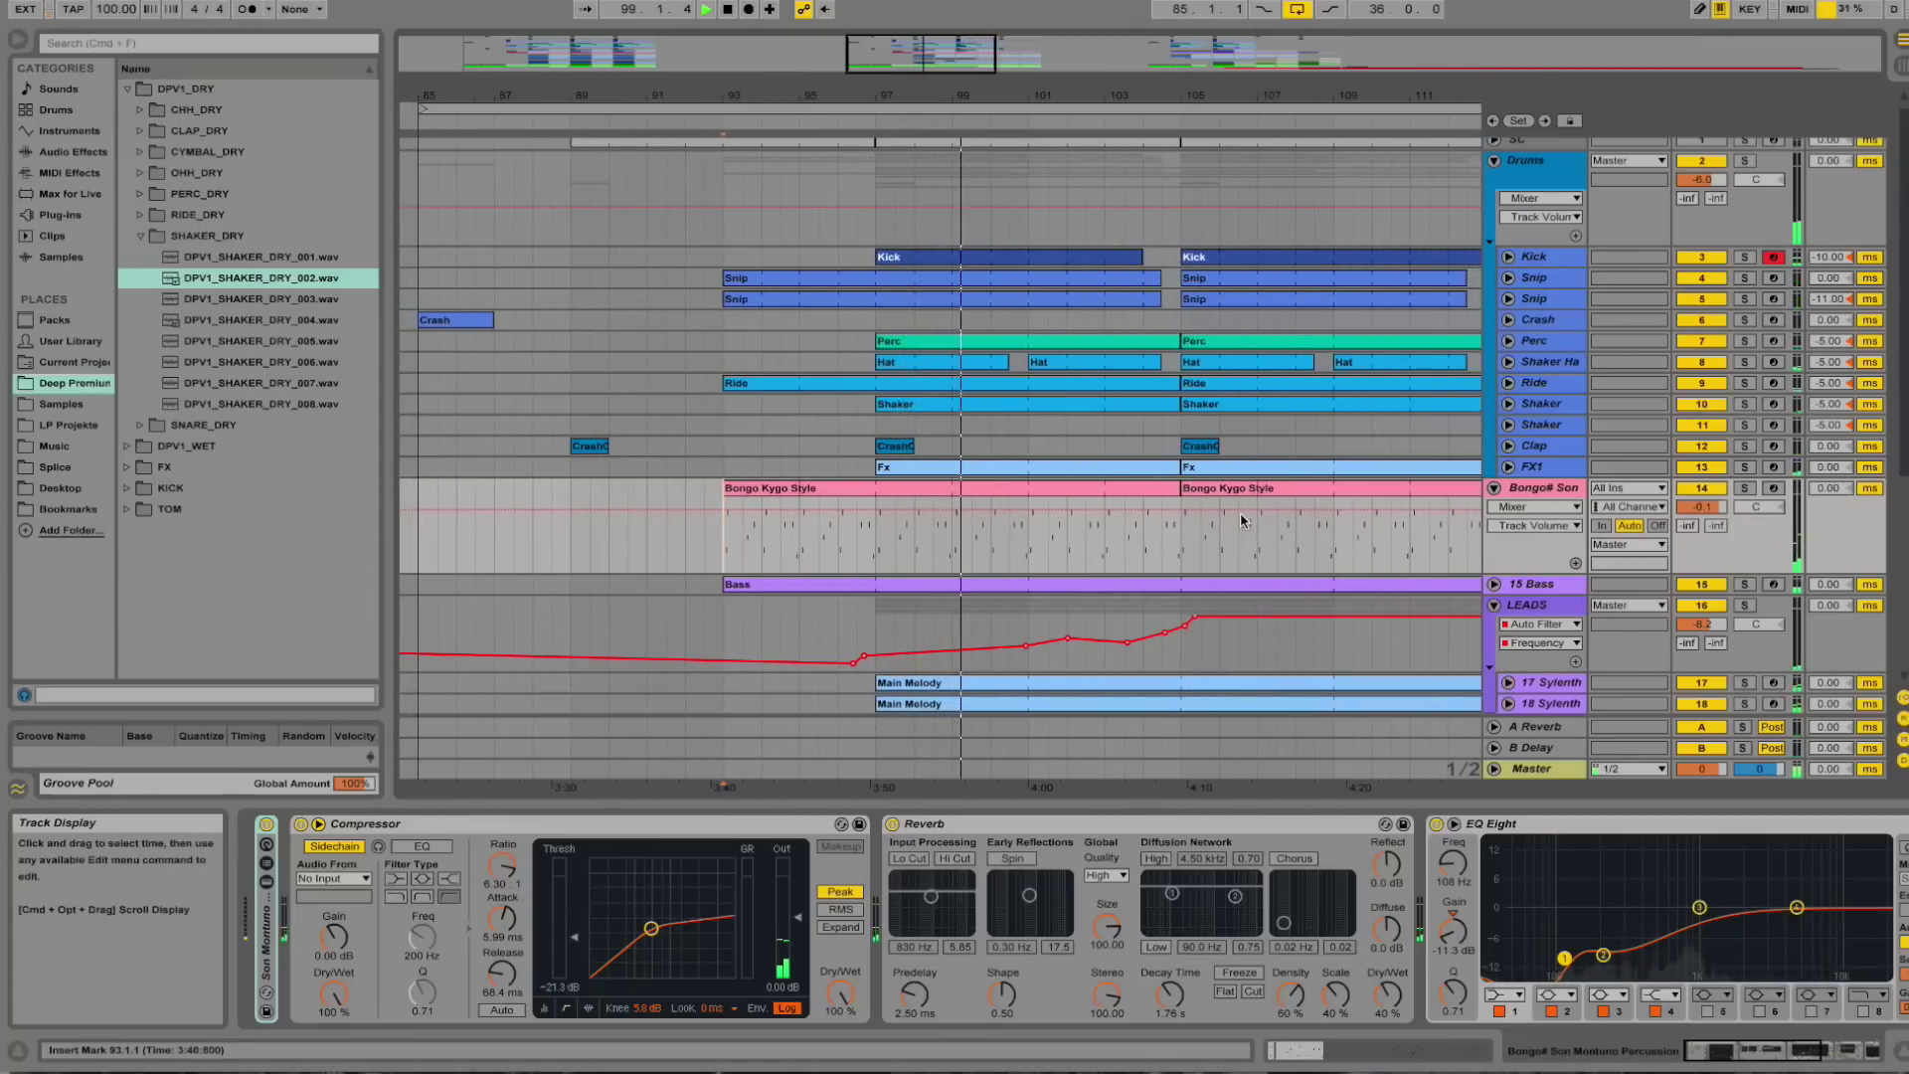
click(1494, 161)
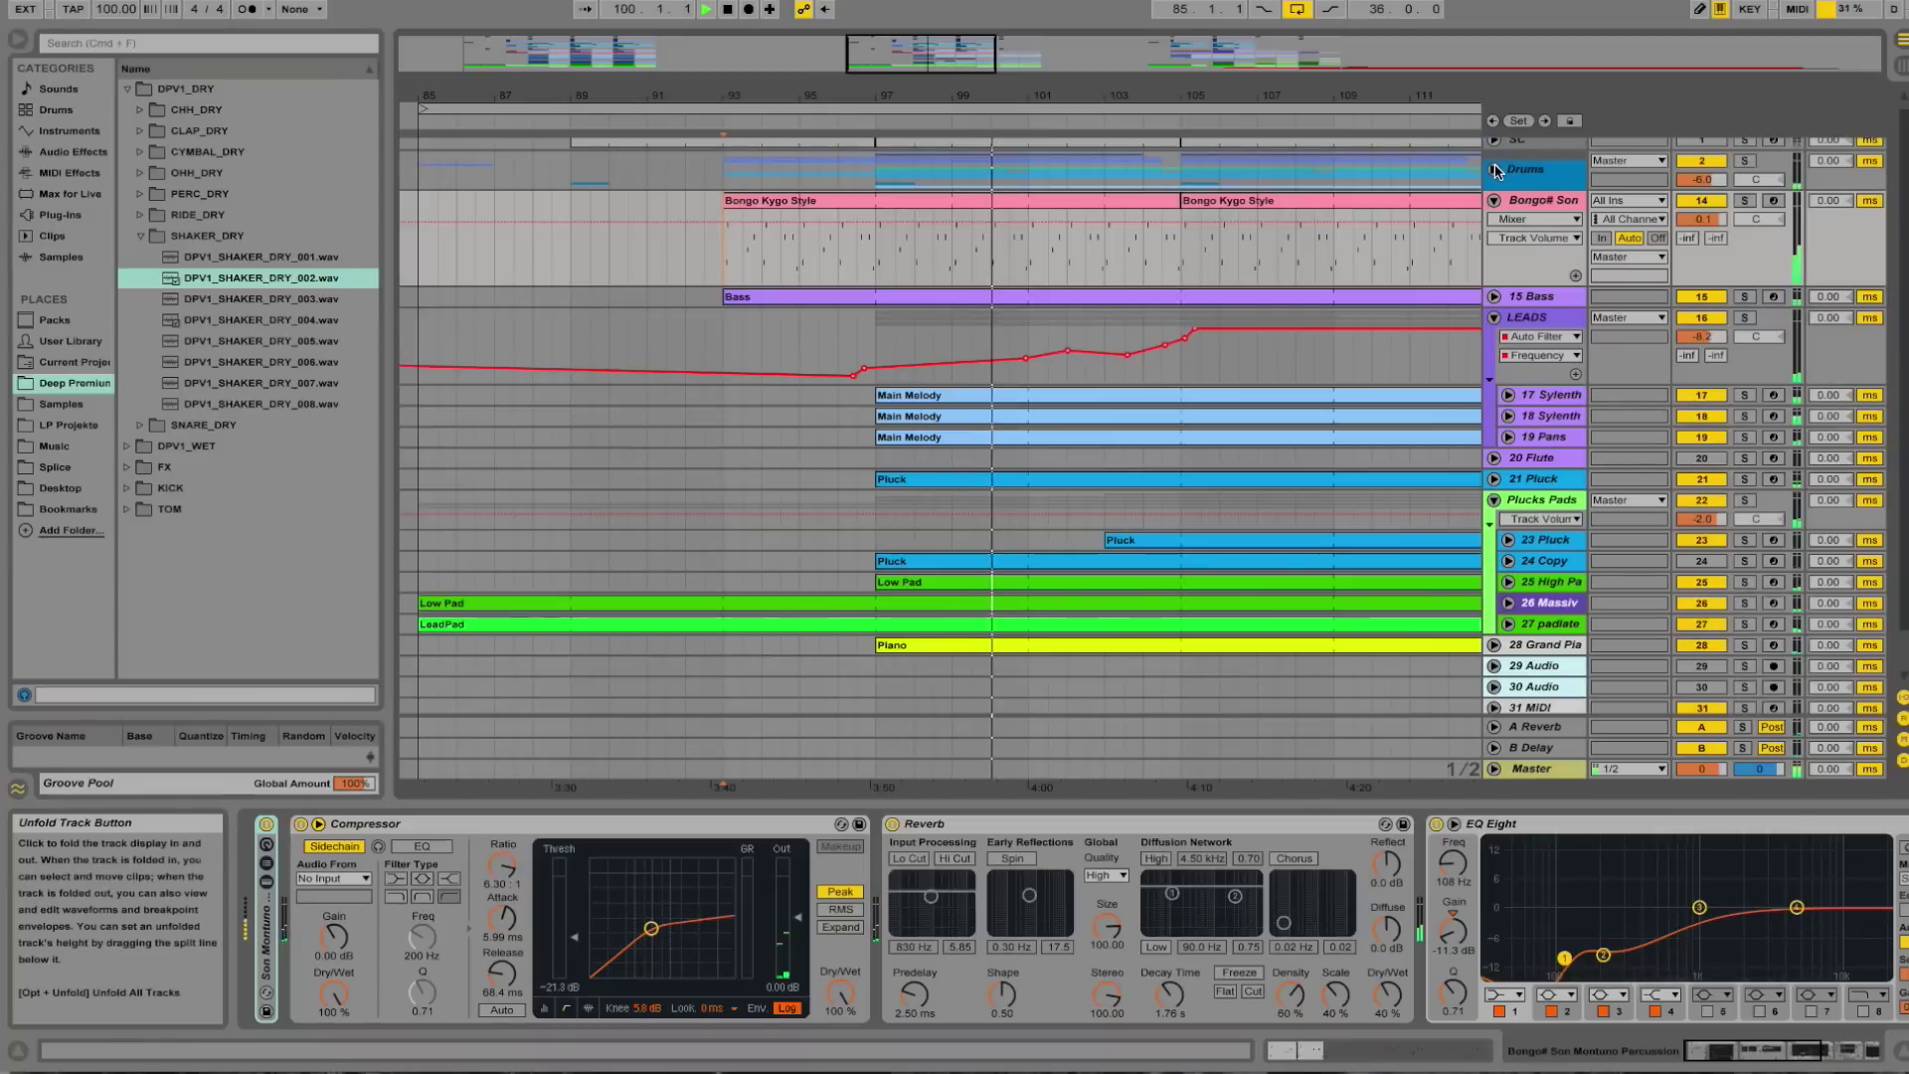
click(1544, 304)
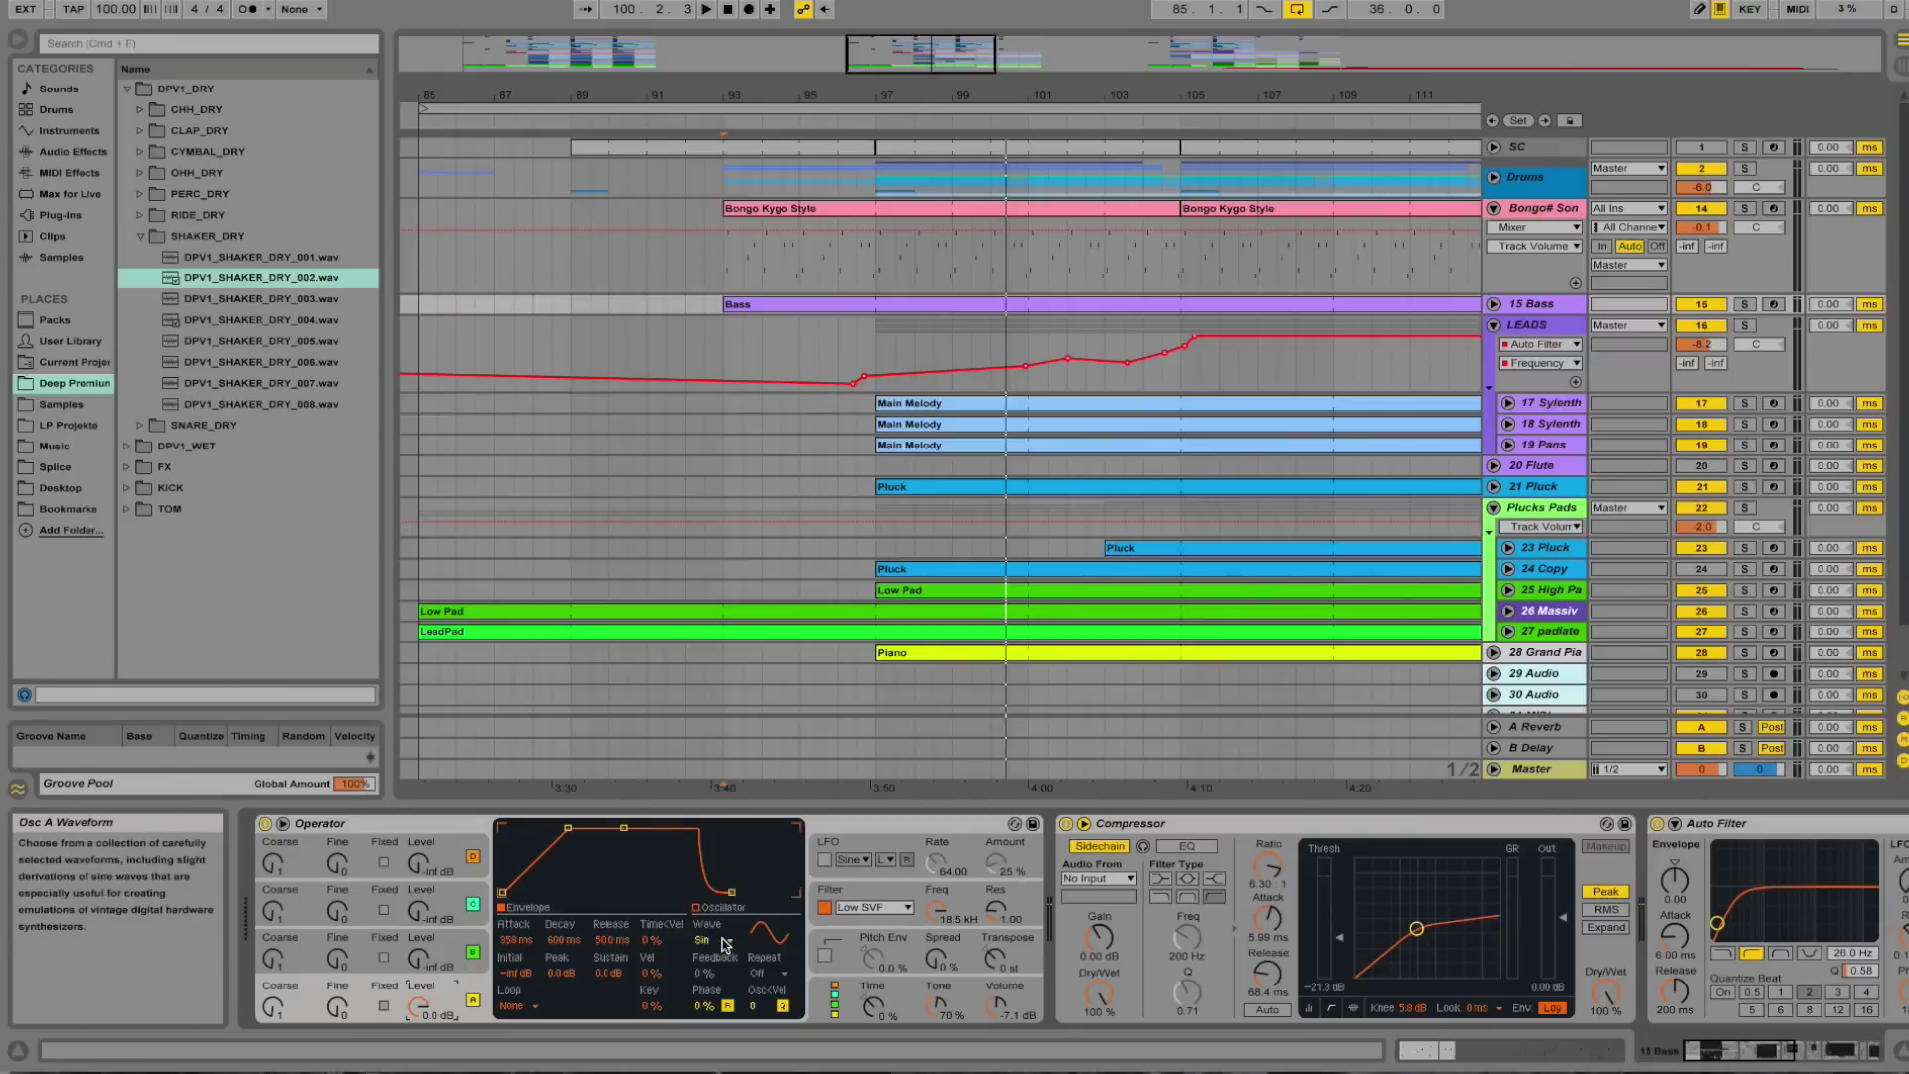
Sidechain the Bass Compressor from SC, then view later devices like Utility and SausageFattener.
right_click(1057, 270)
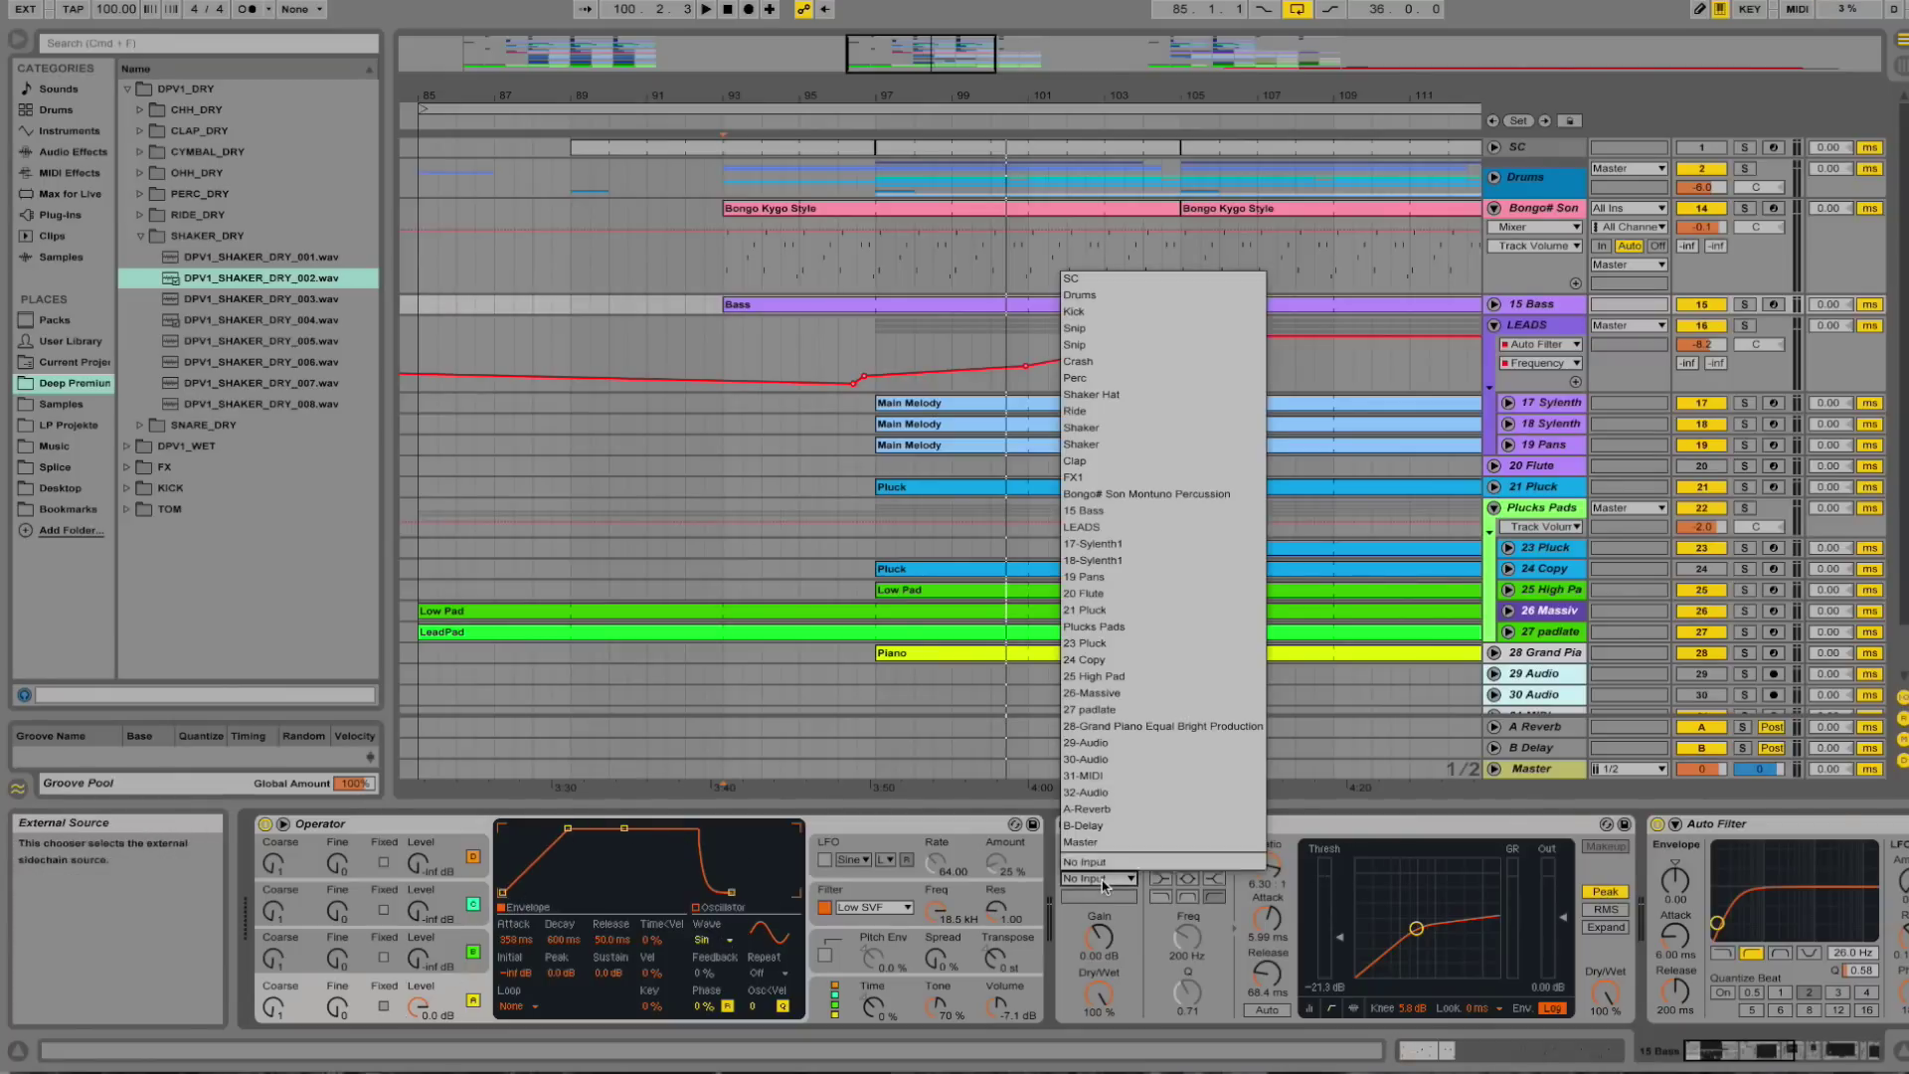
click(1111, 285)
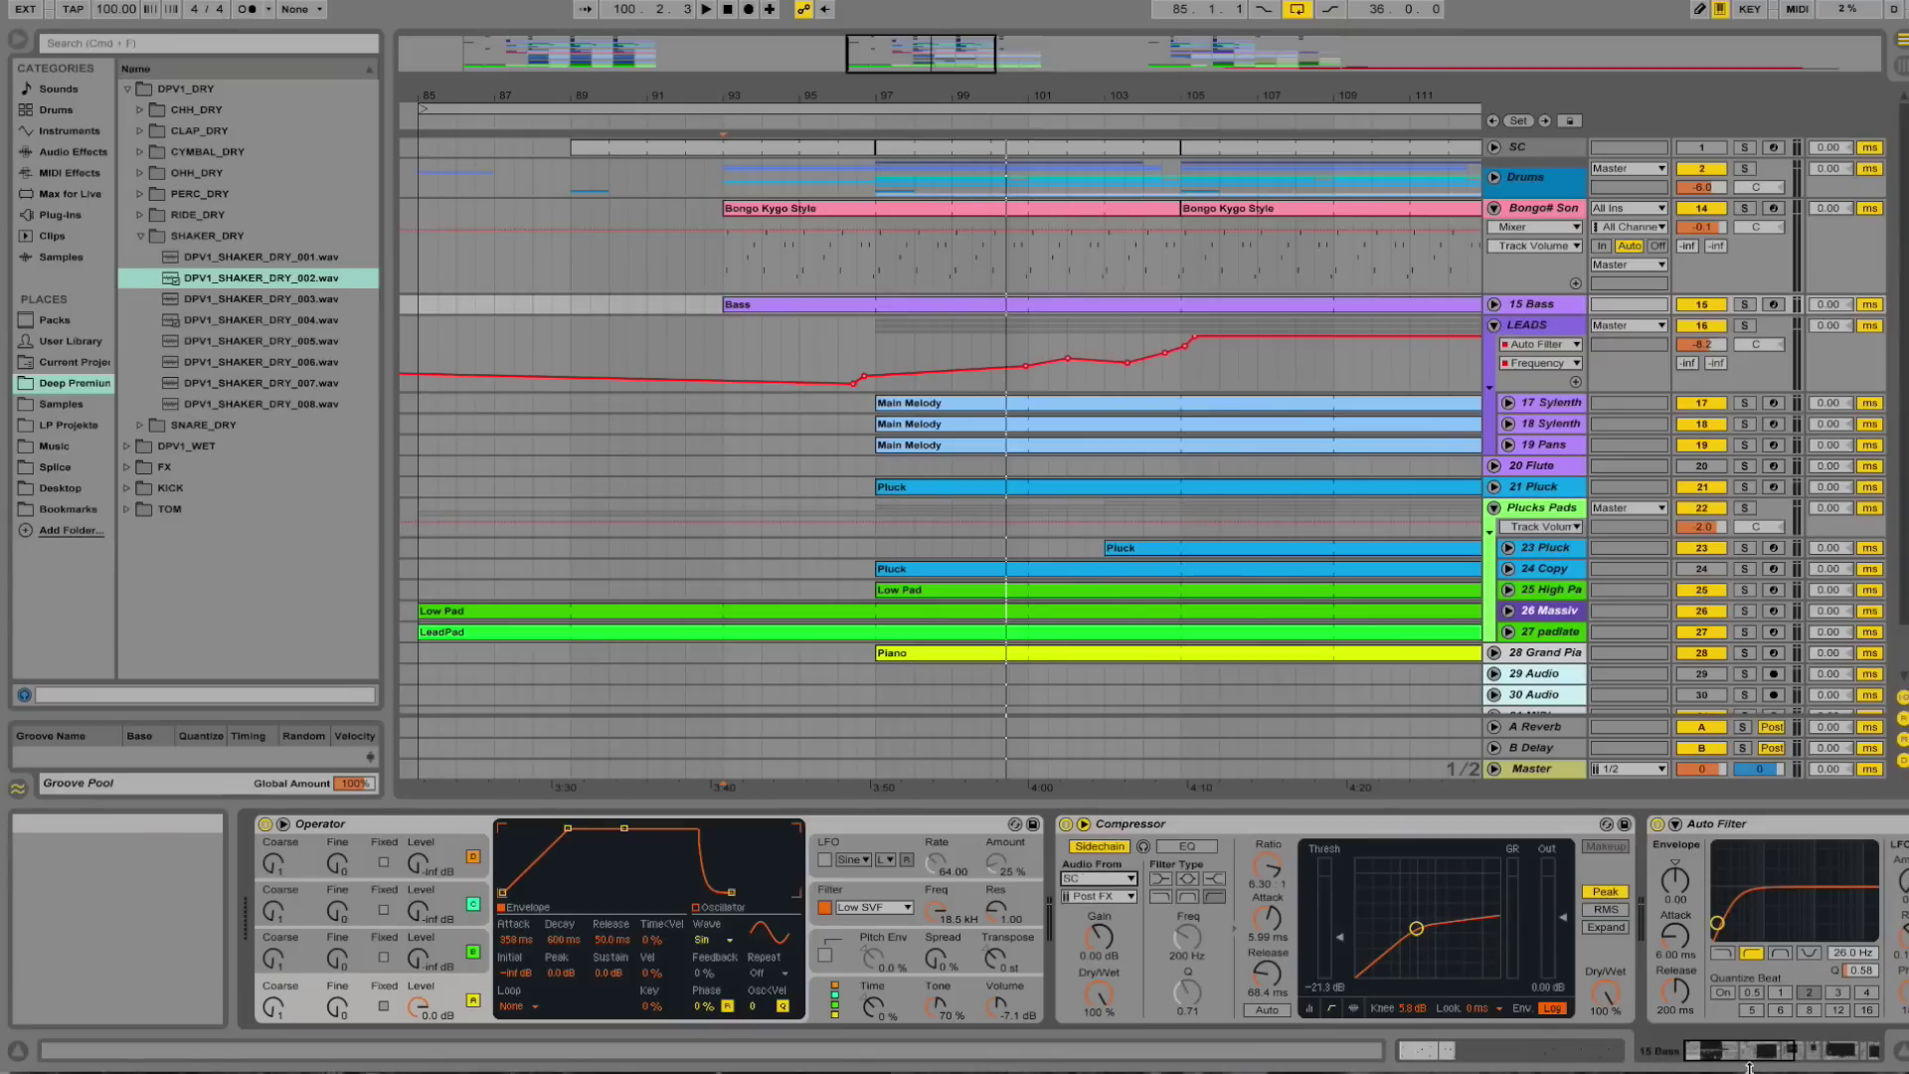
click(1788, 1055)
drag(1787, 1054, 1828, 1054)
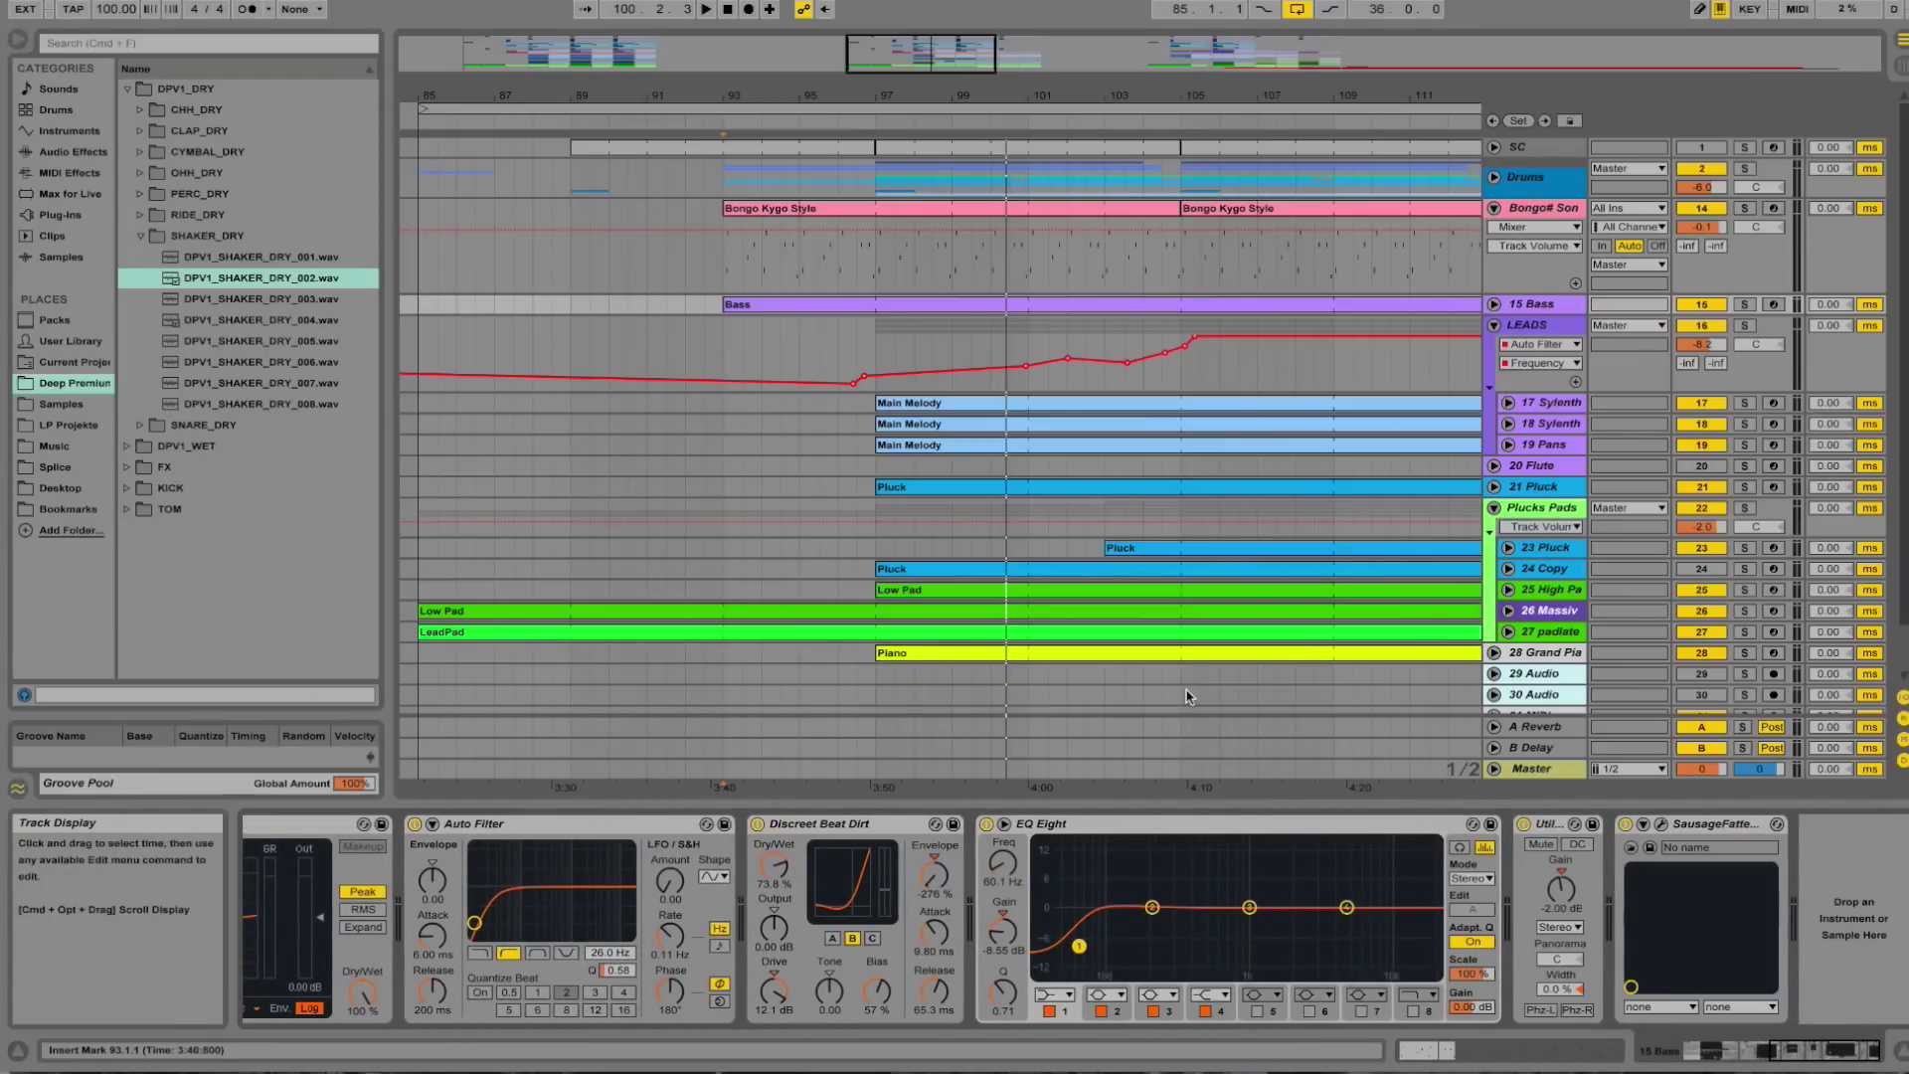
Open the Bass chain's Sausage Fattener plug-in window, then close it again.
click(1662, 825)
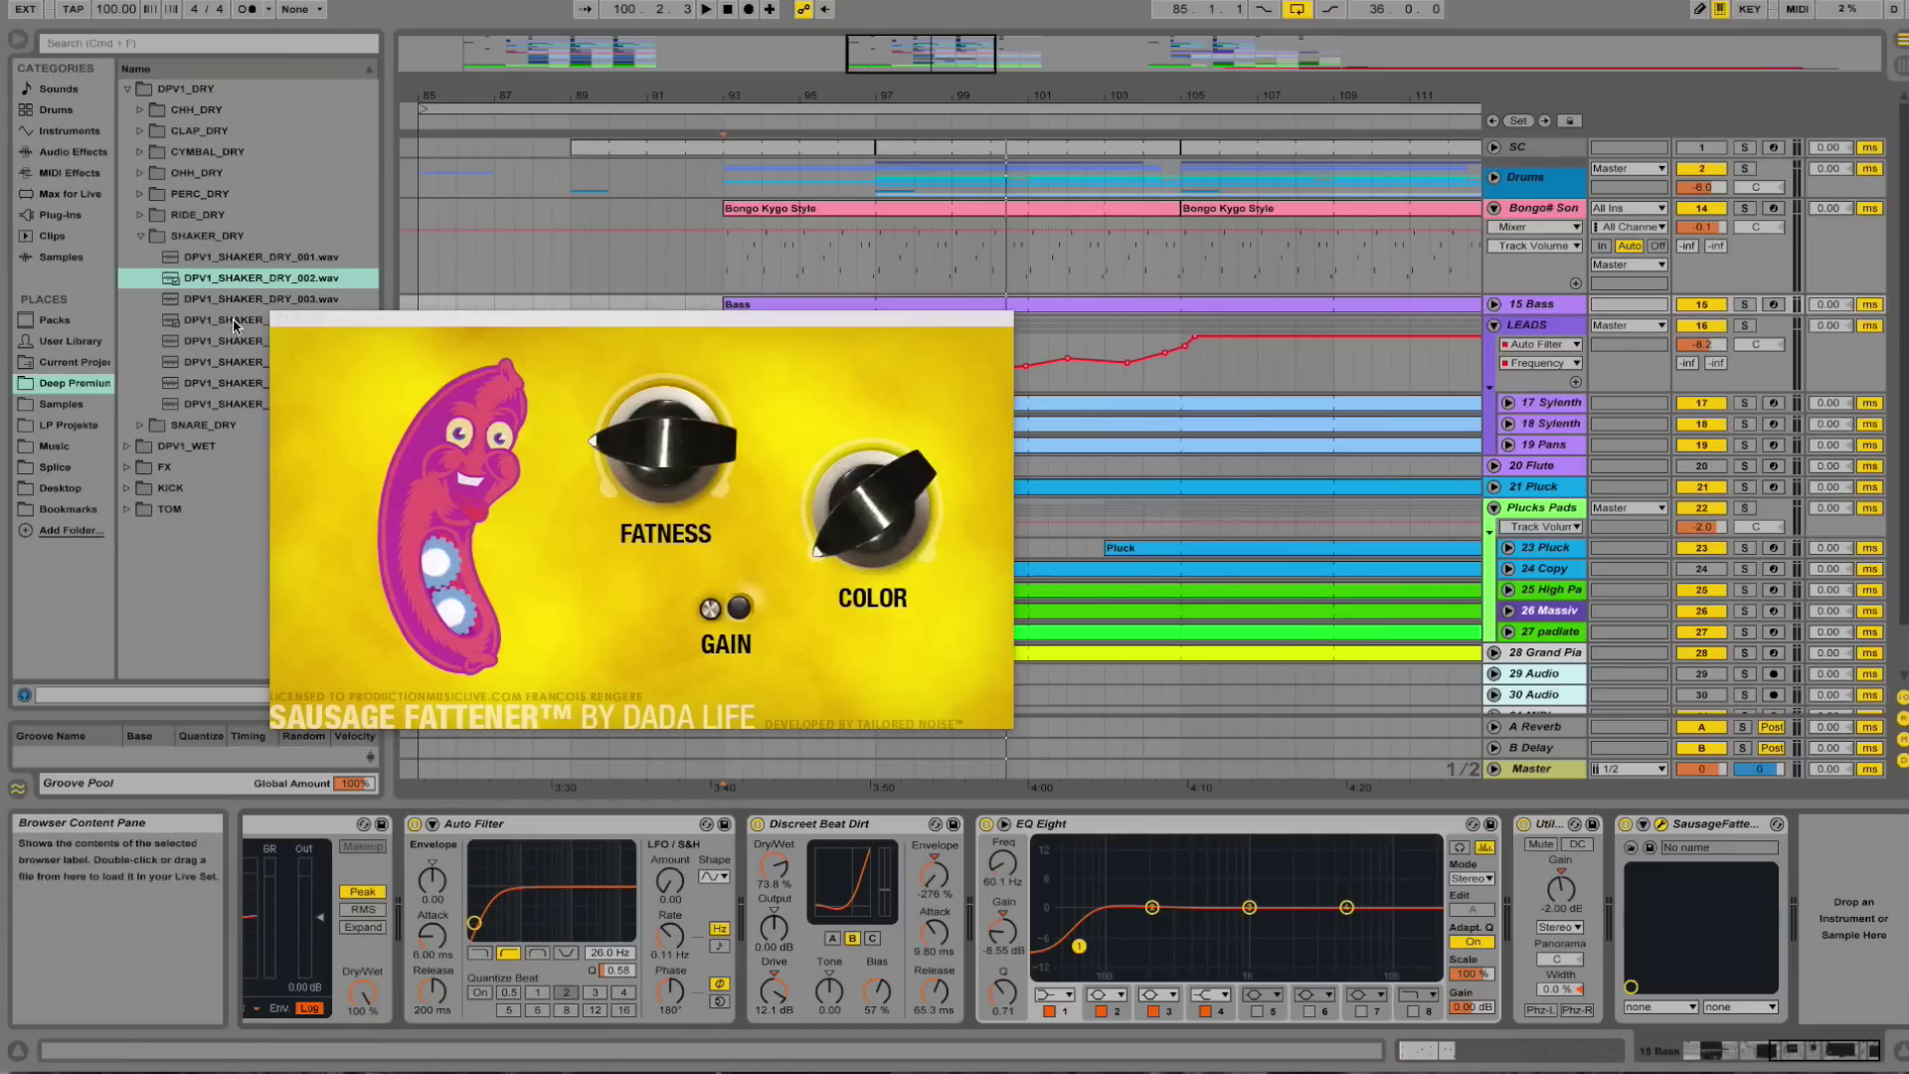
click(285, 317)
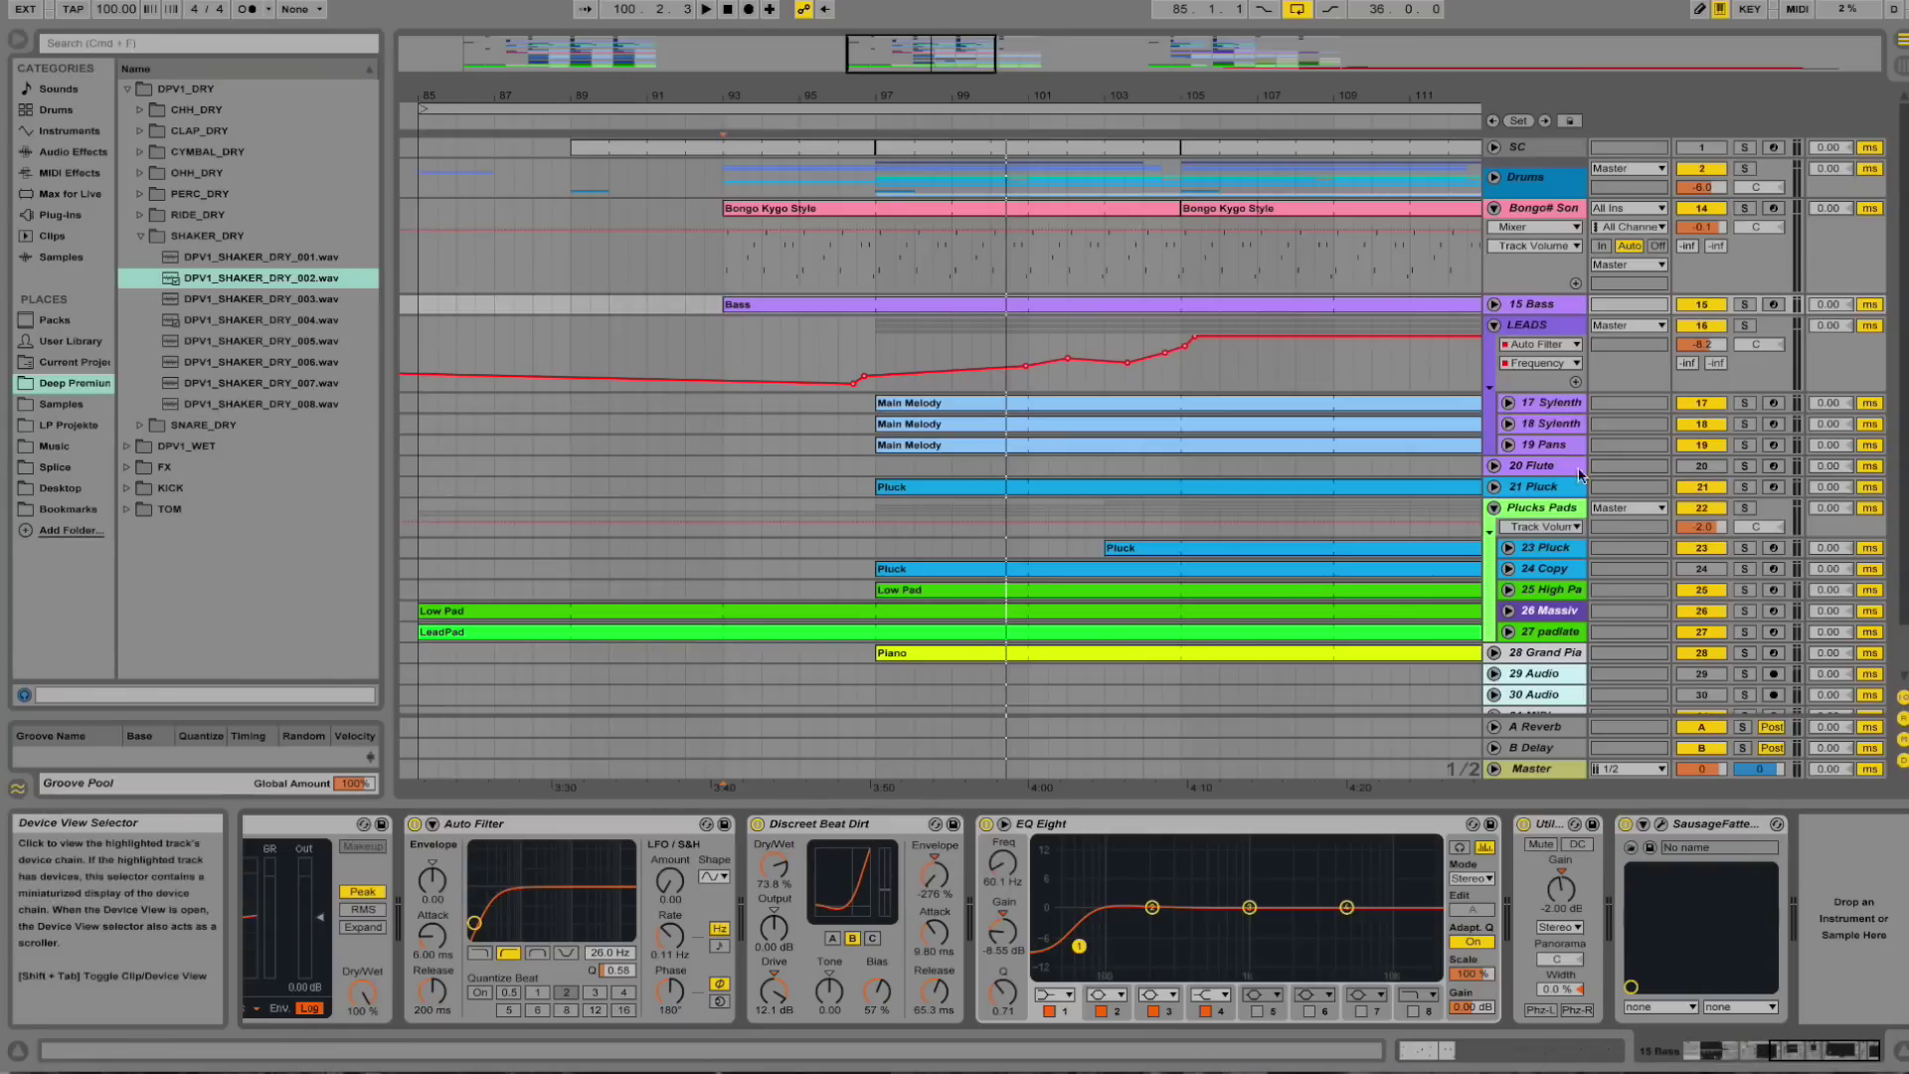
Add Saturator from Audio Effects to the end of the Bass chain and switch it off.
click(68, 130)
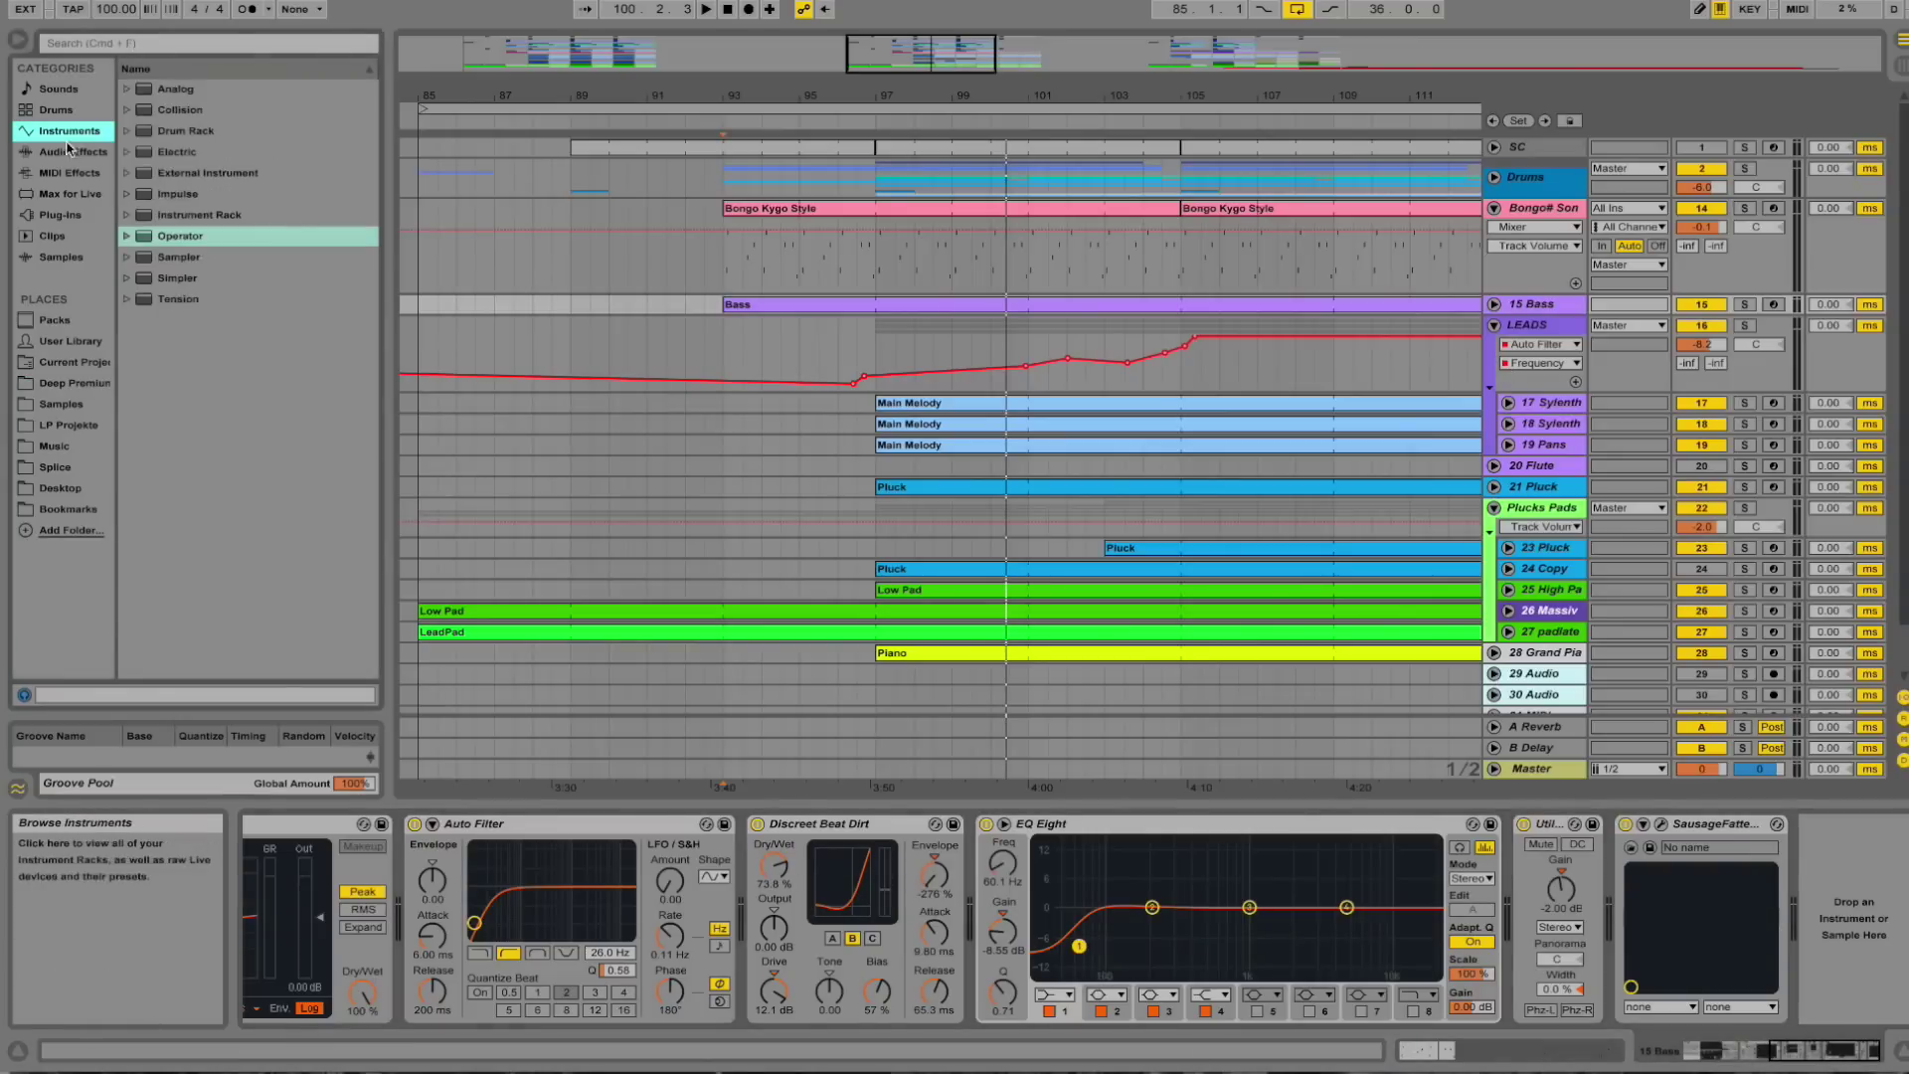
click(68, 151)
scroll(255, 375, down, 8)
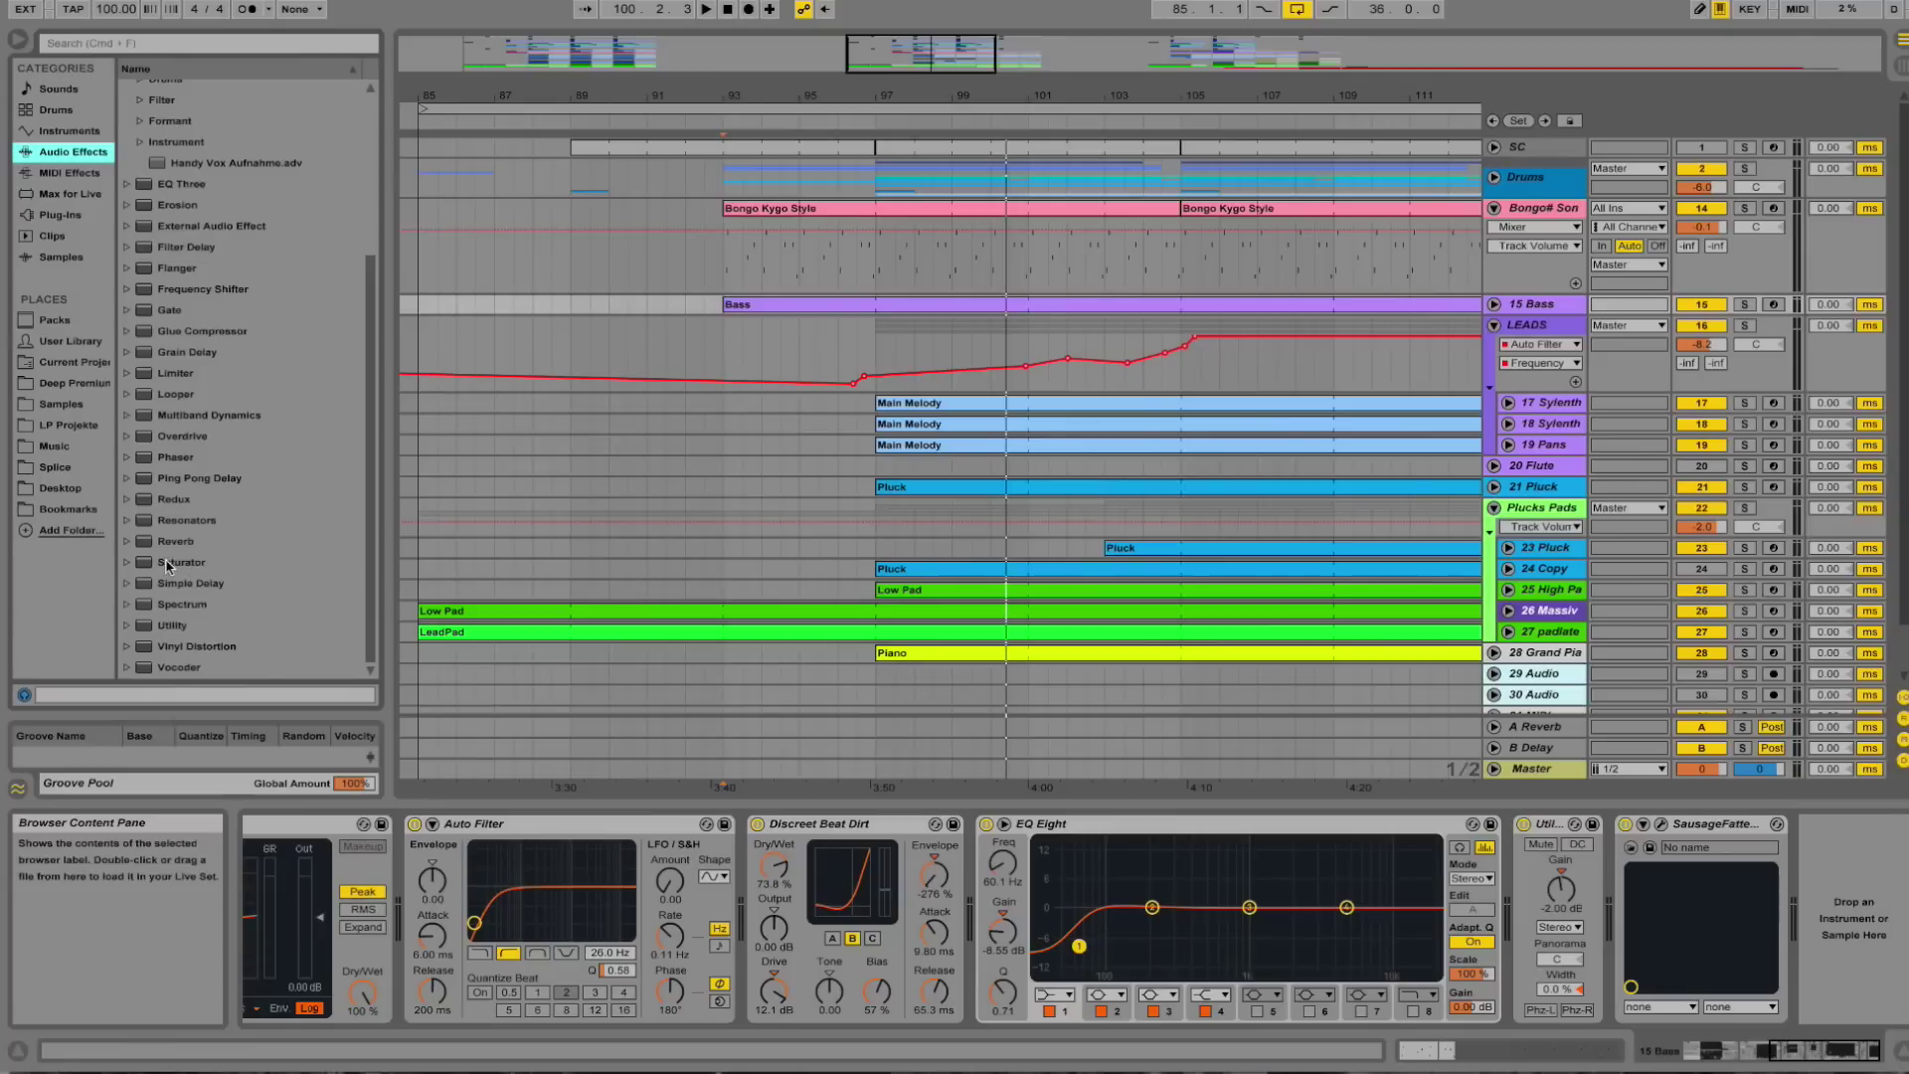
click(168, 563)
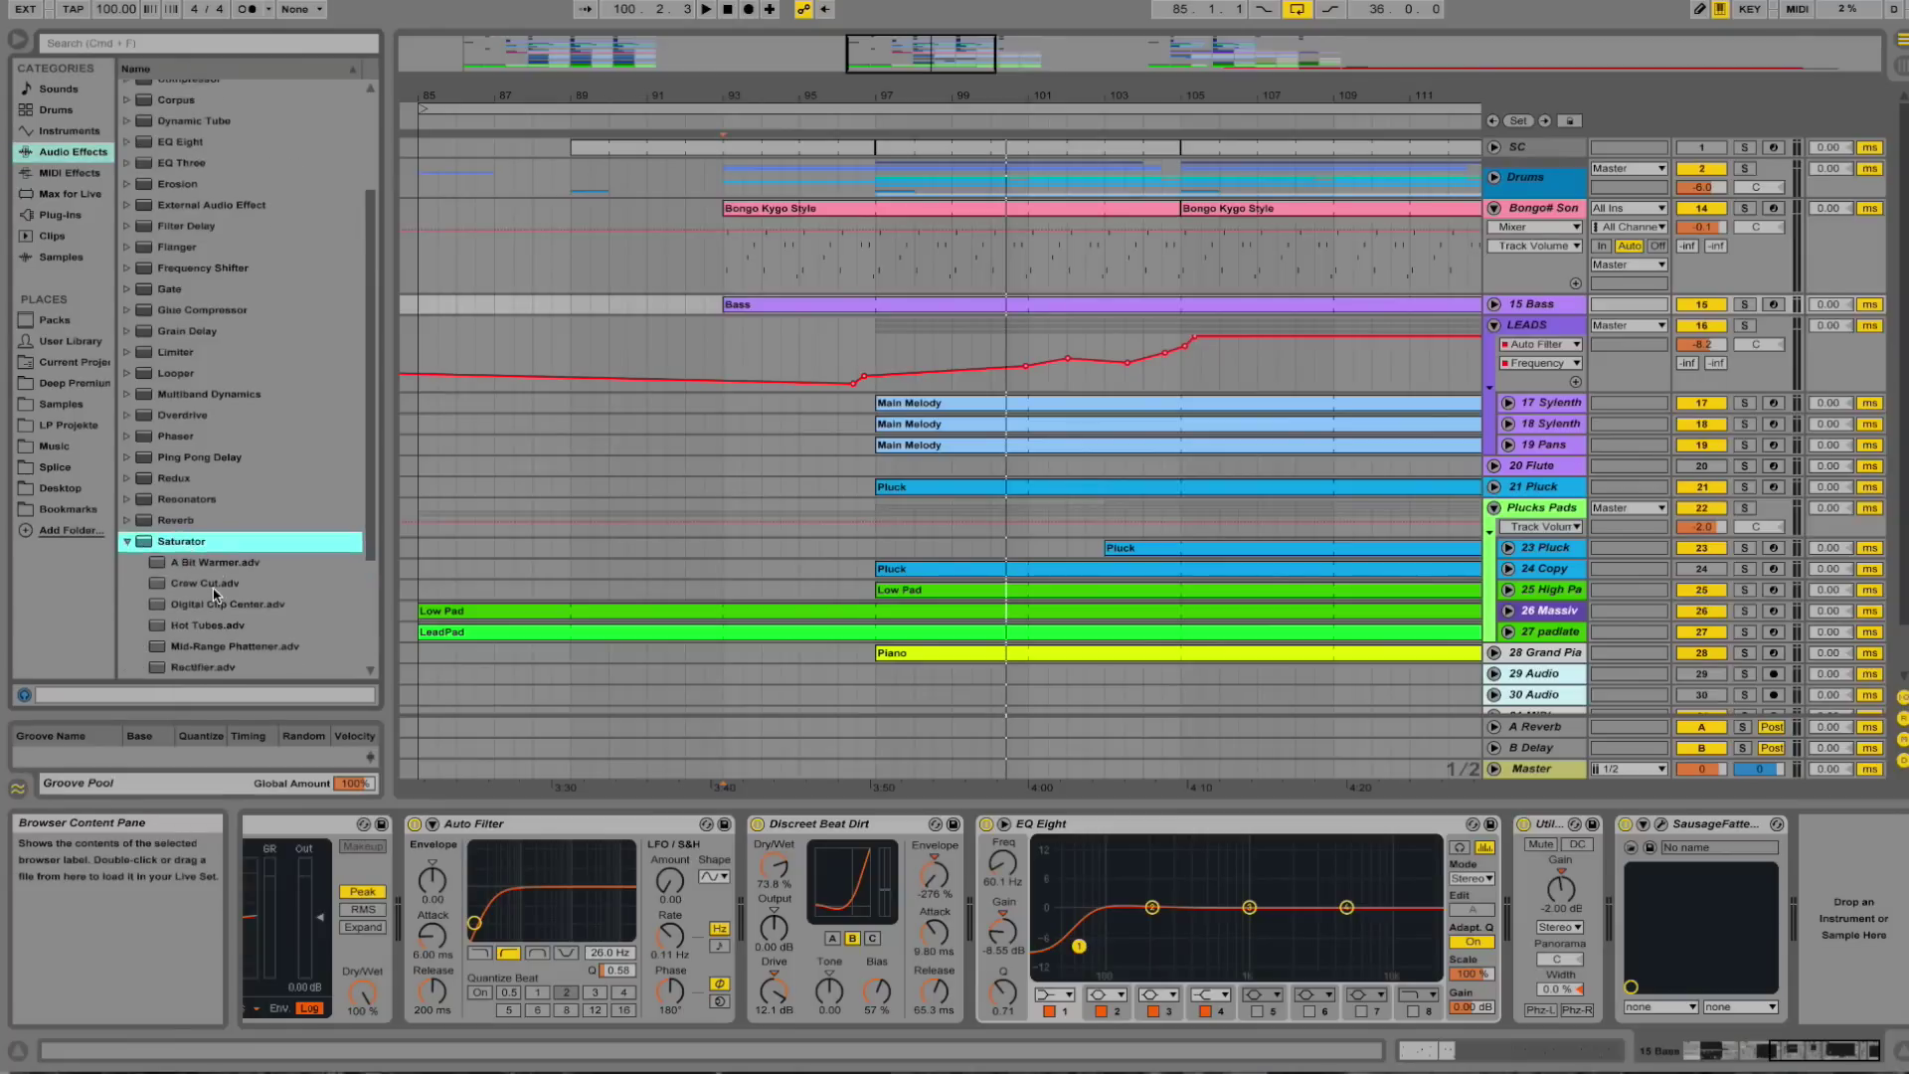
drag(174, 420, 1769, 835)
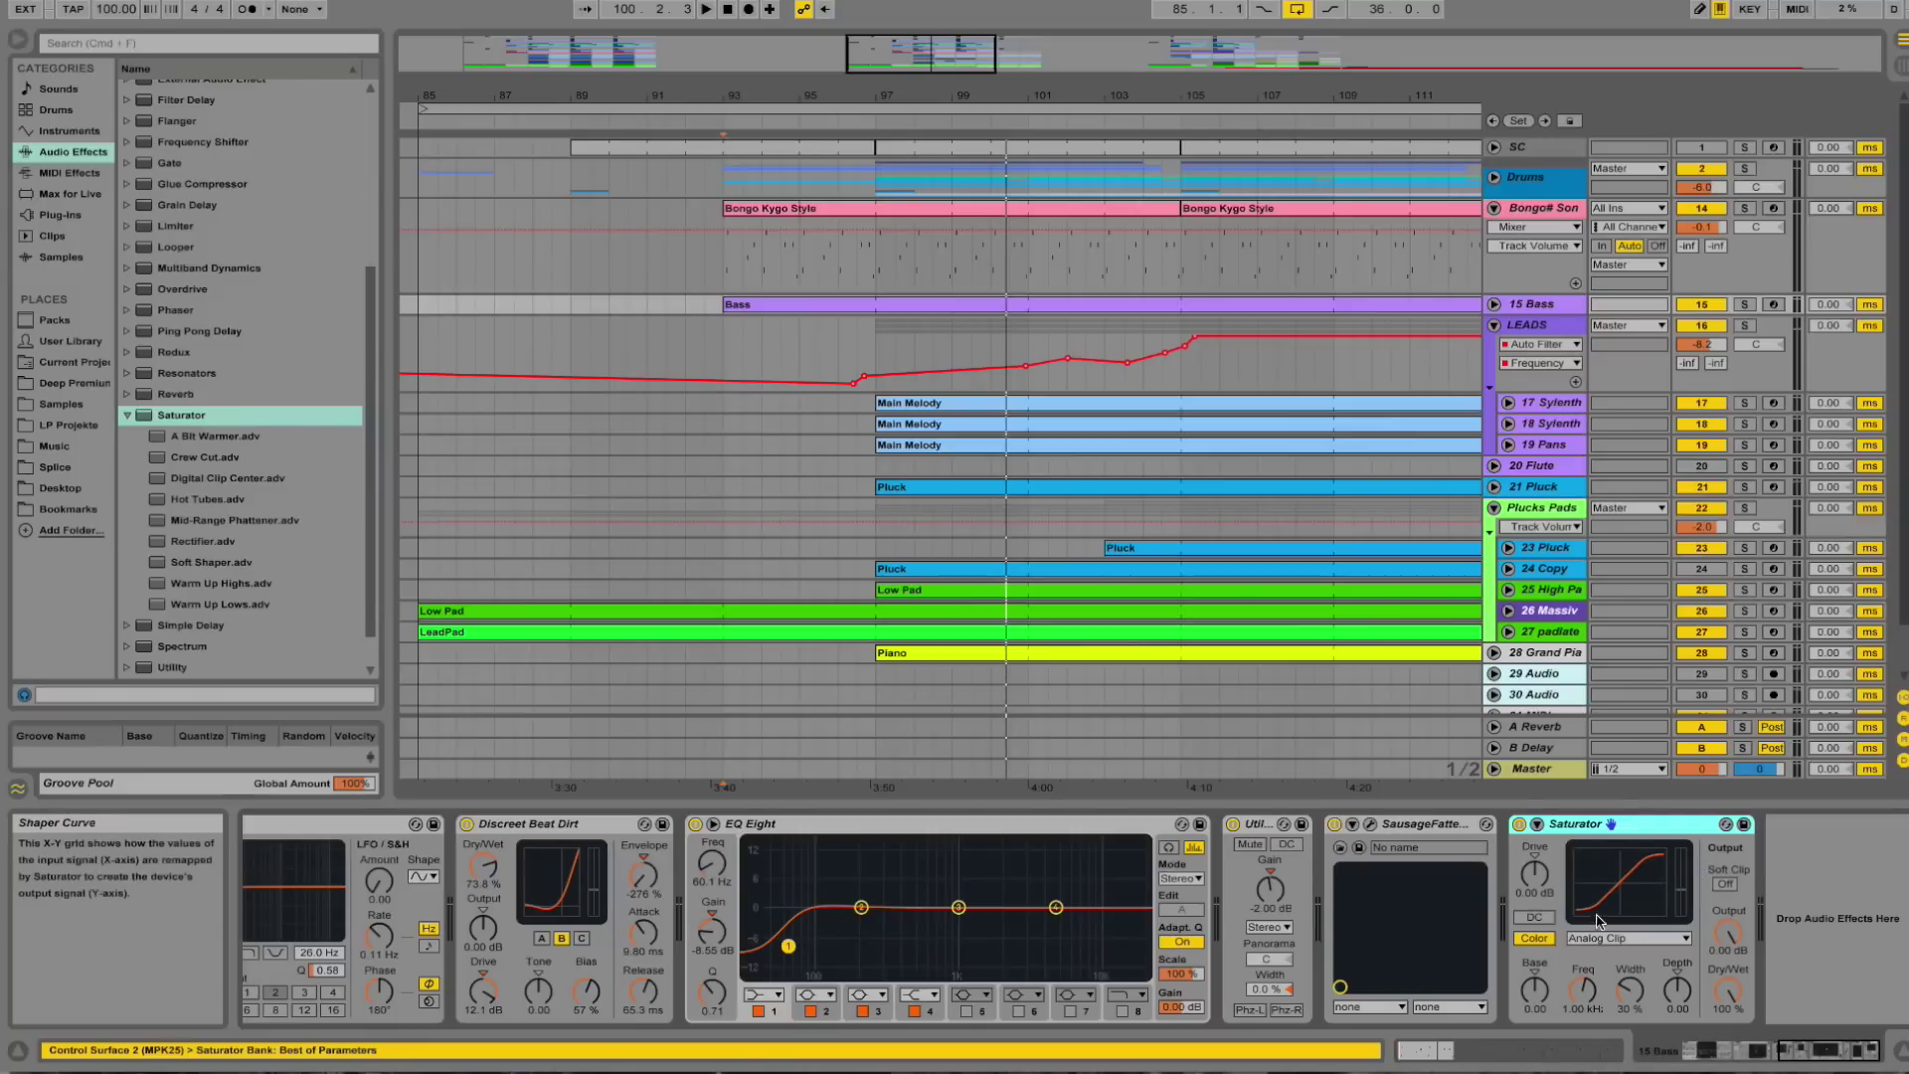
click(1519, 824)
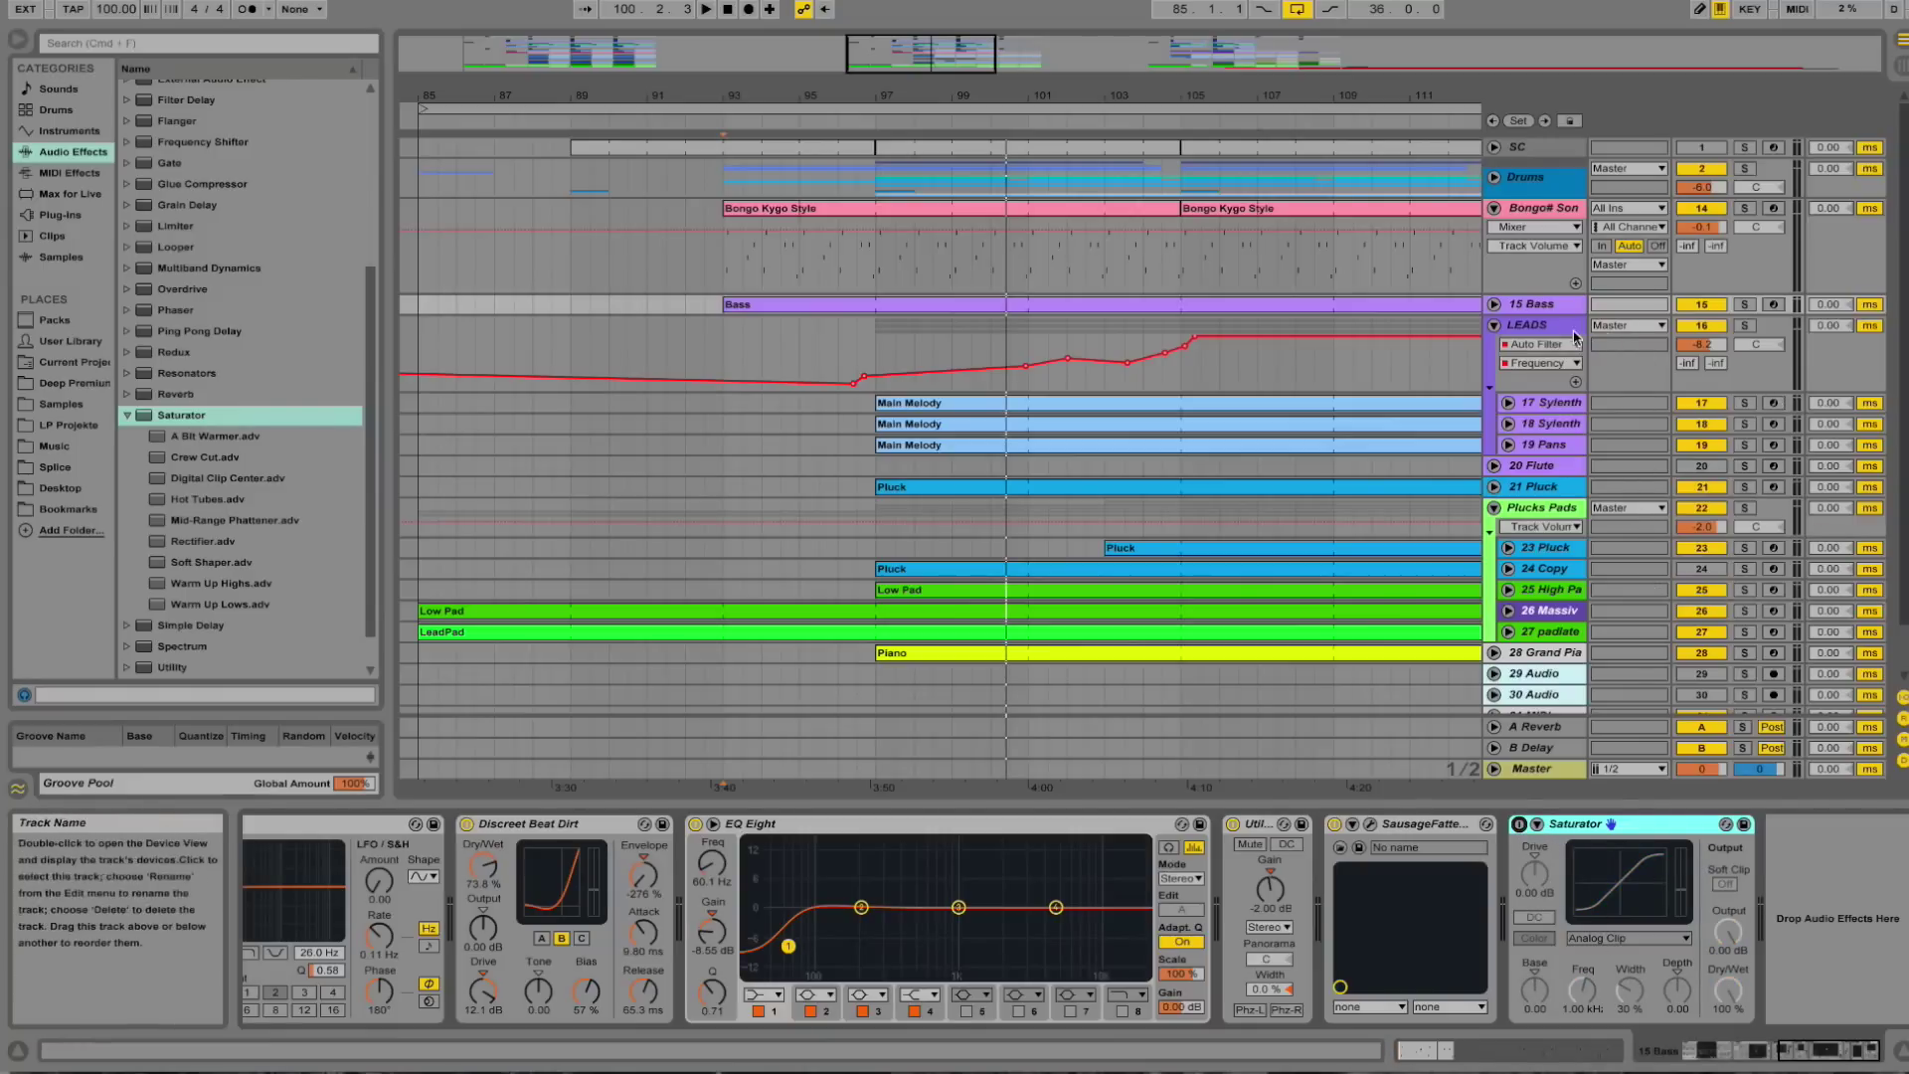
View the LEADS, Plucks Pads, 25 High Pad and 23 Pluck devices, unfolding the Balafon rack.
click(1527, 351)
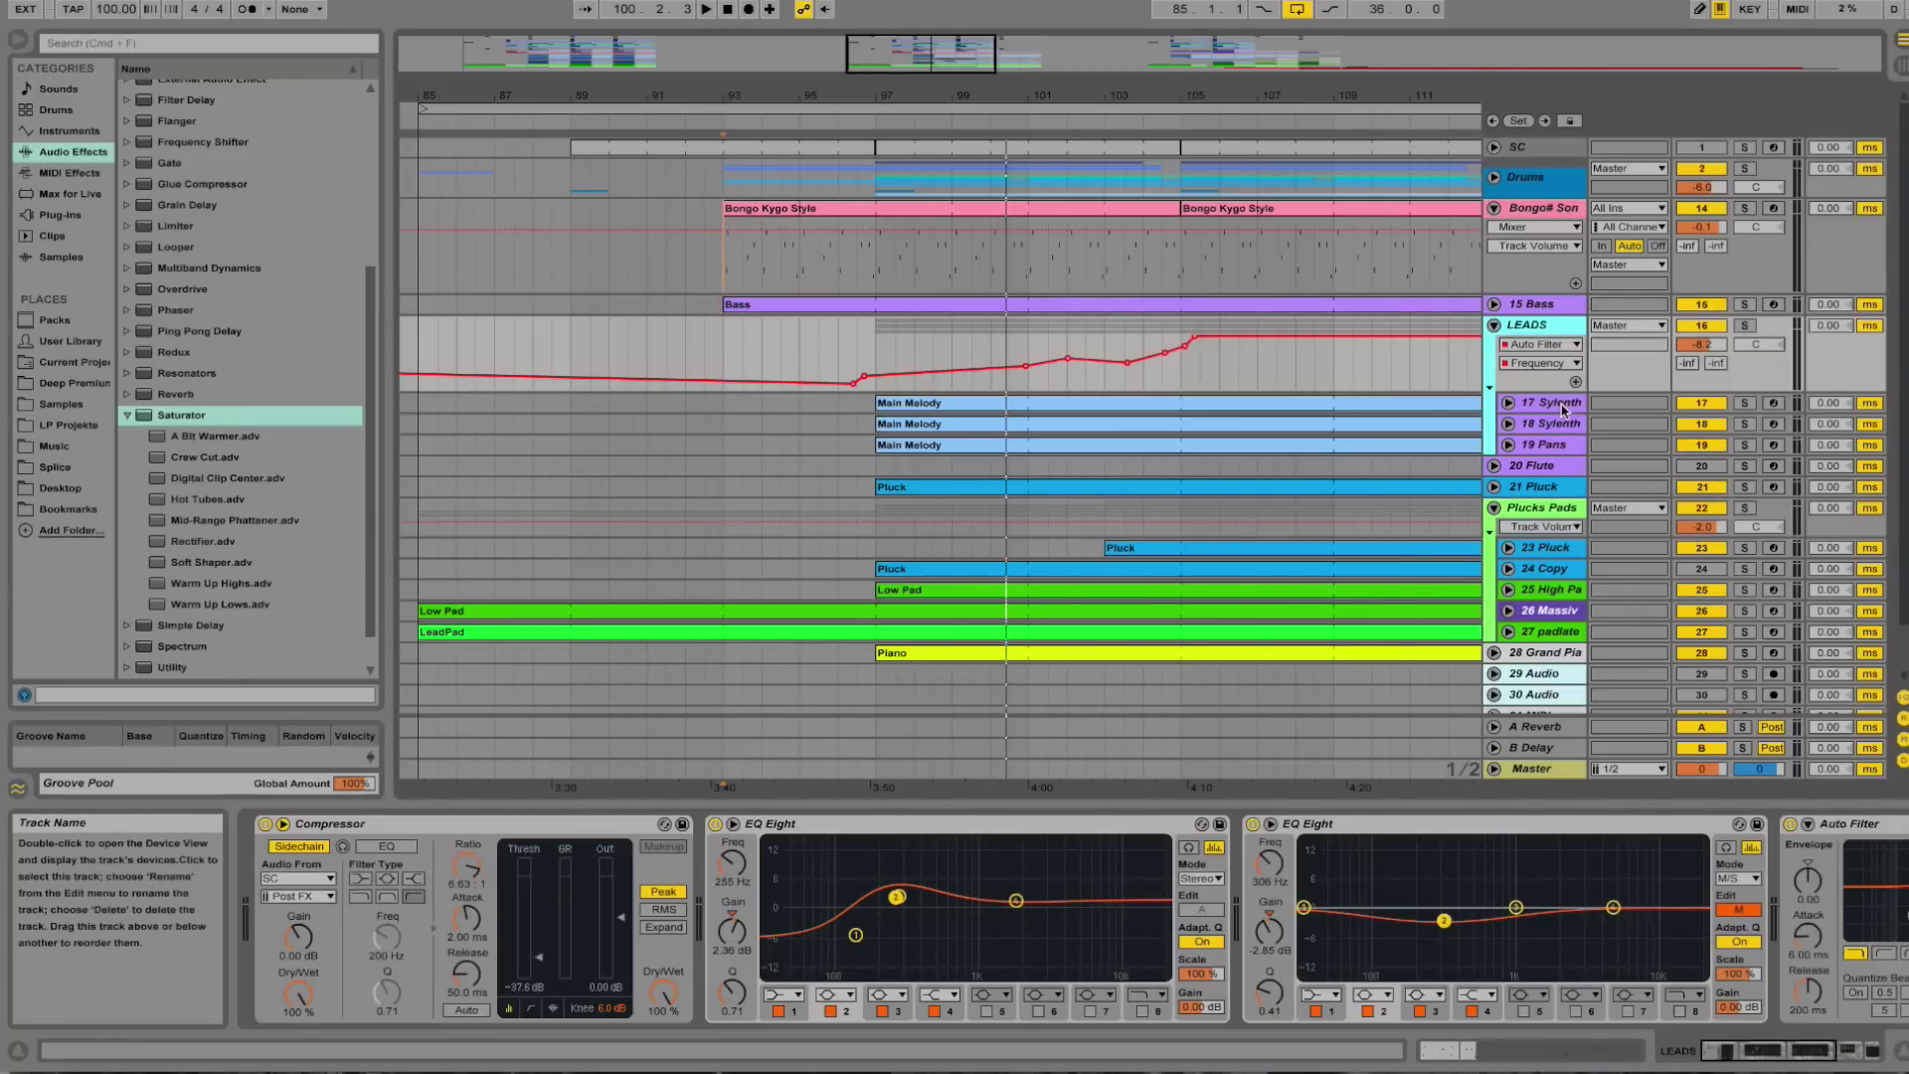
scroll(1538, 518, down, 2)
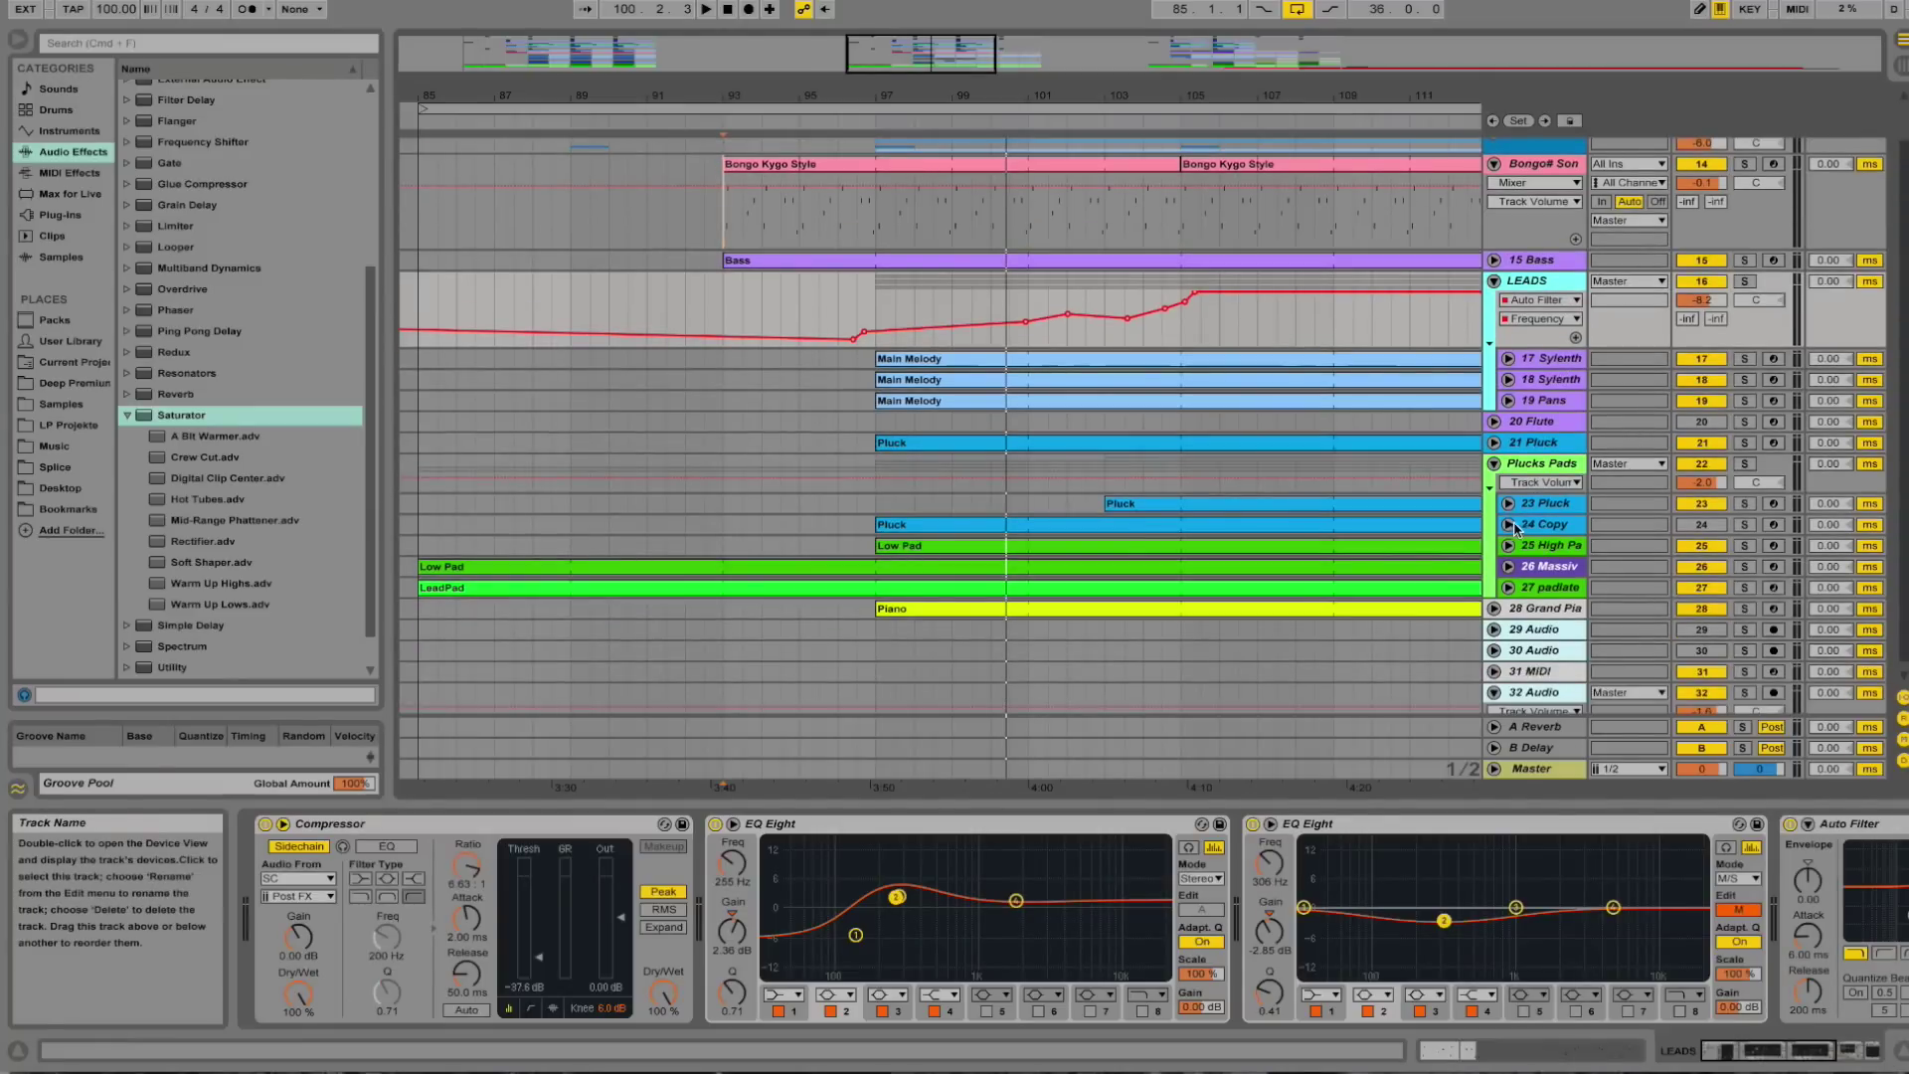
click(1541, 464)
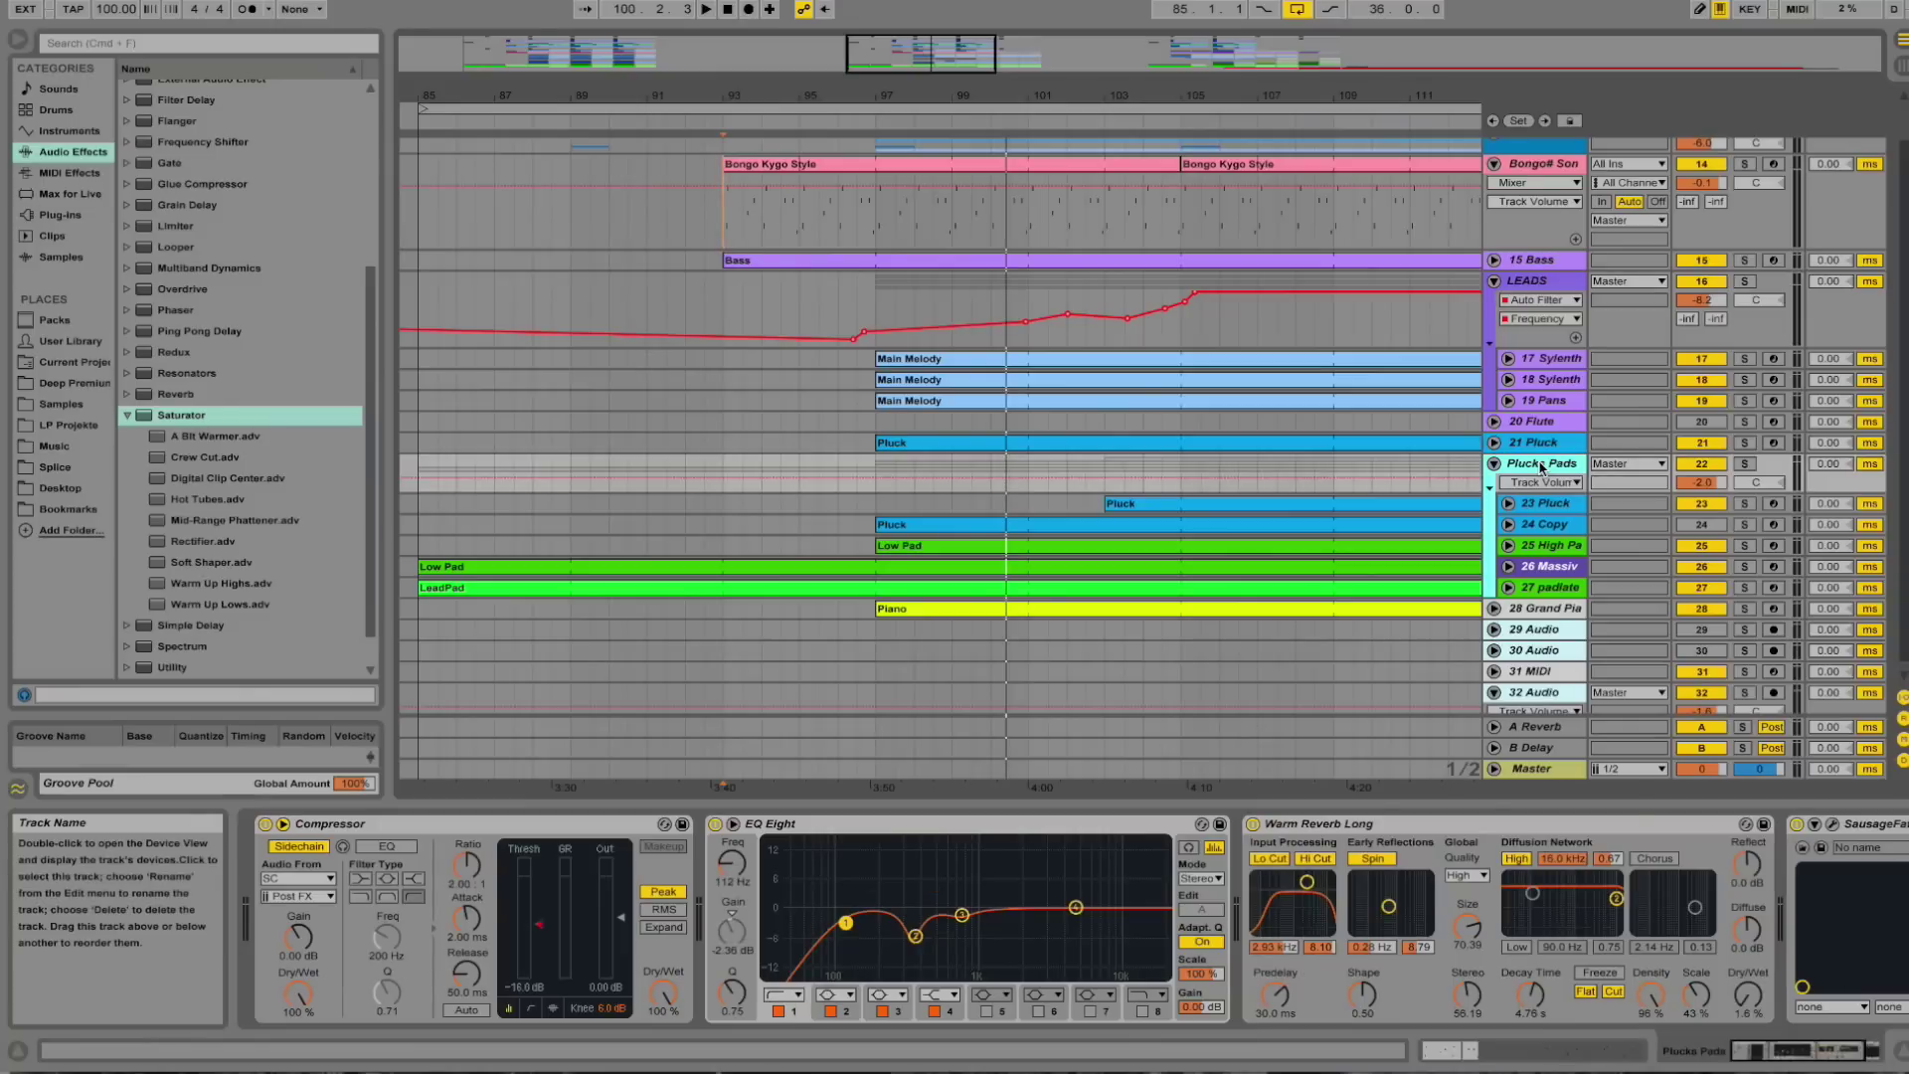
click(1555, 547)
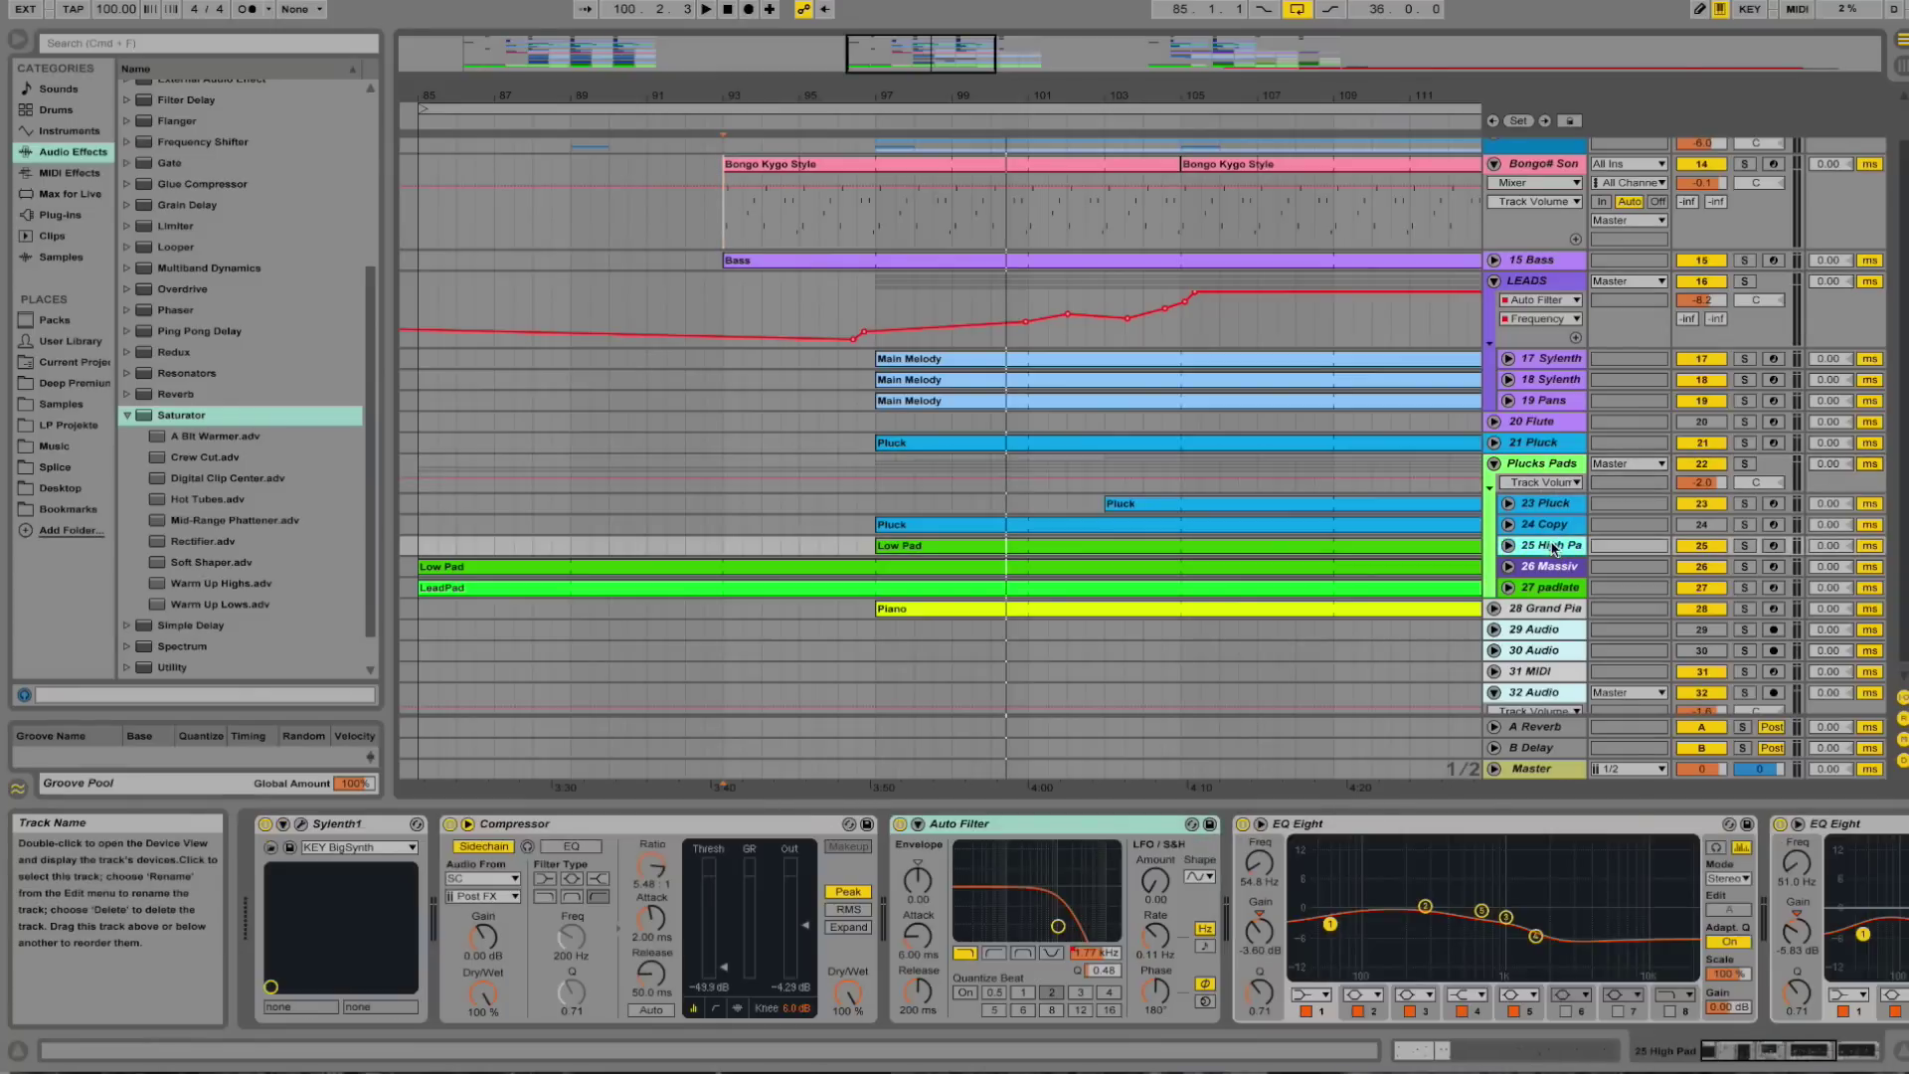
click(1546, 505)
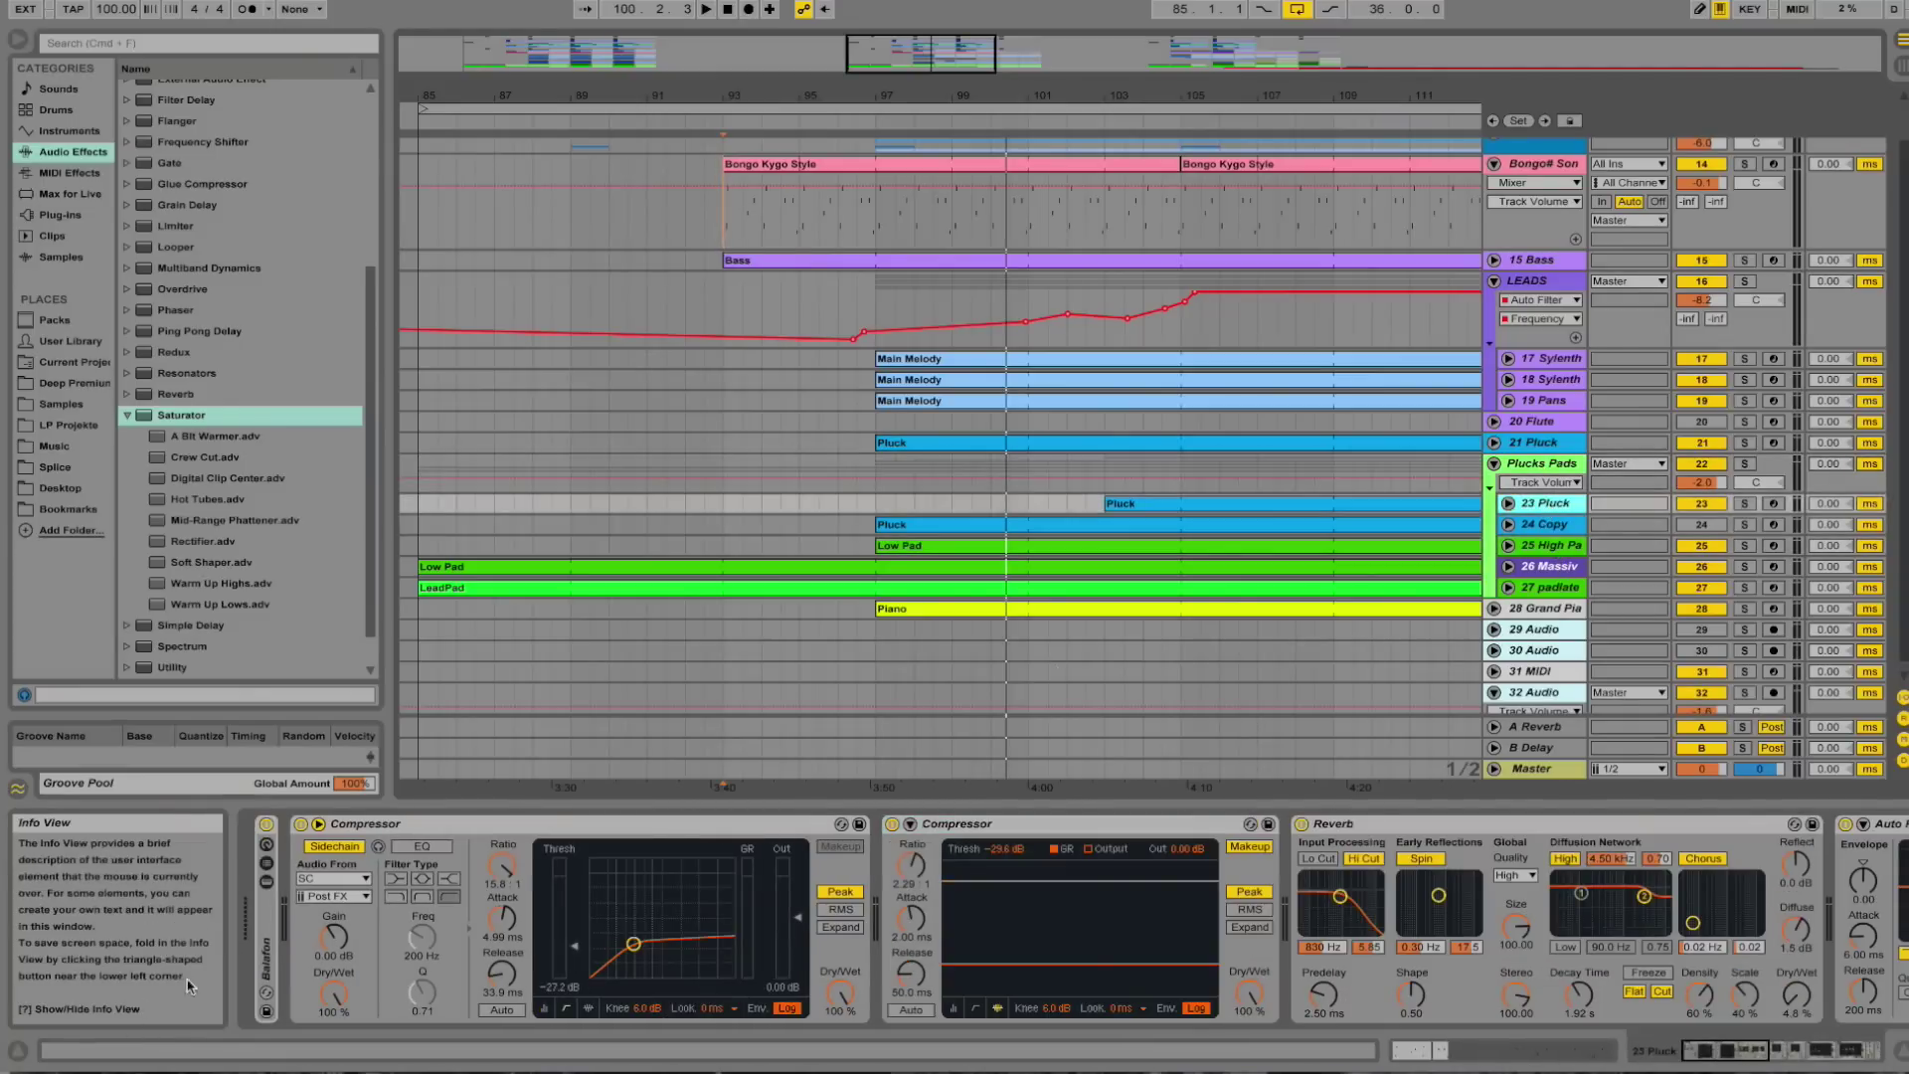
double_click(266, 955)
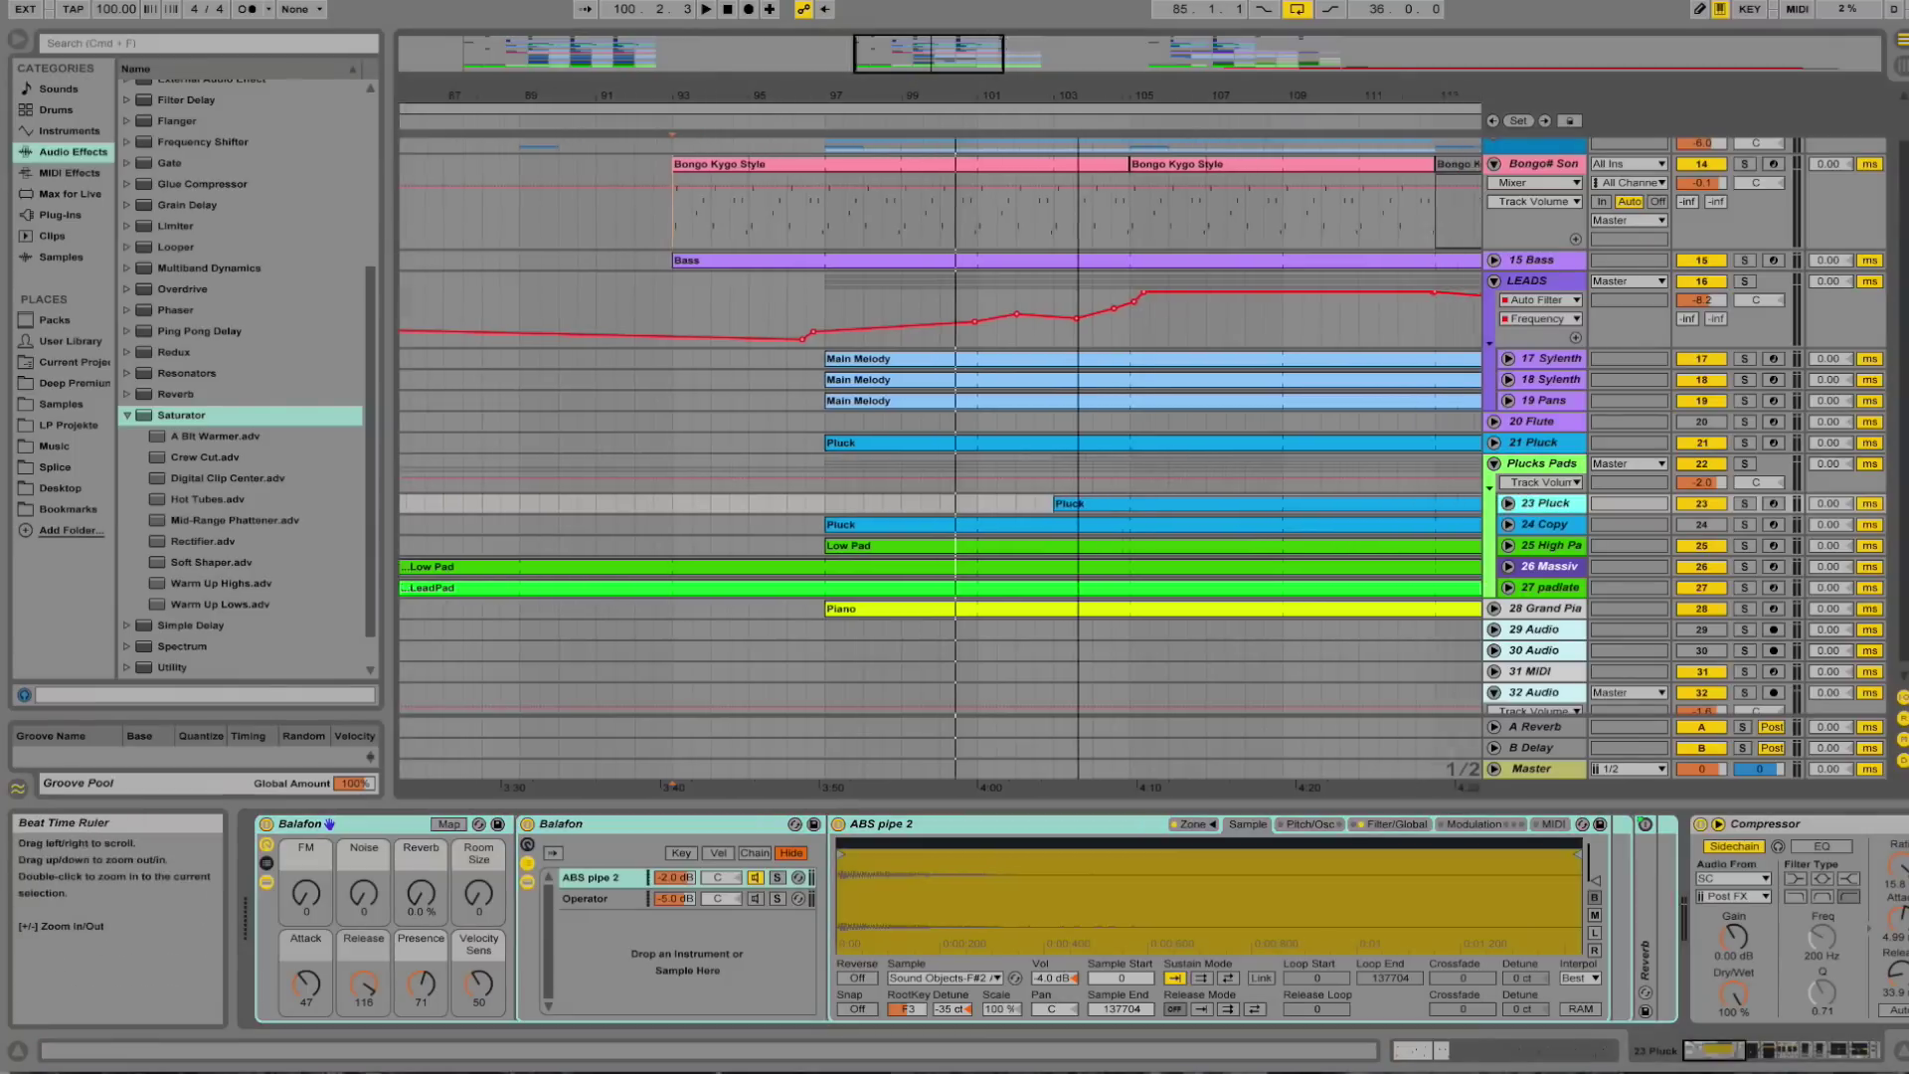
Zoom out the arrangement and view the Plucks Pads, 23 Pluck and 24 Copy device chains.
drag(1141, 85, 1104, 45)
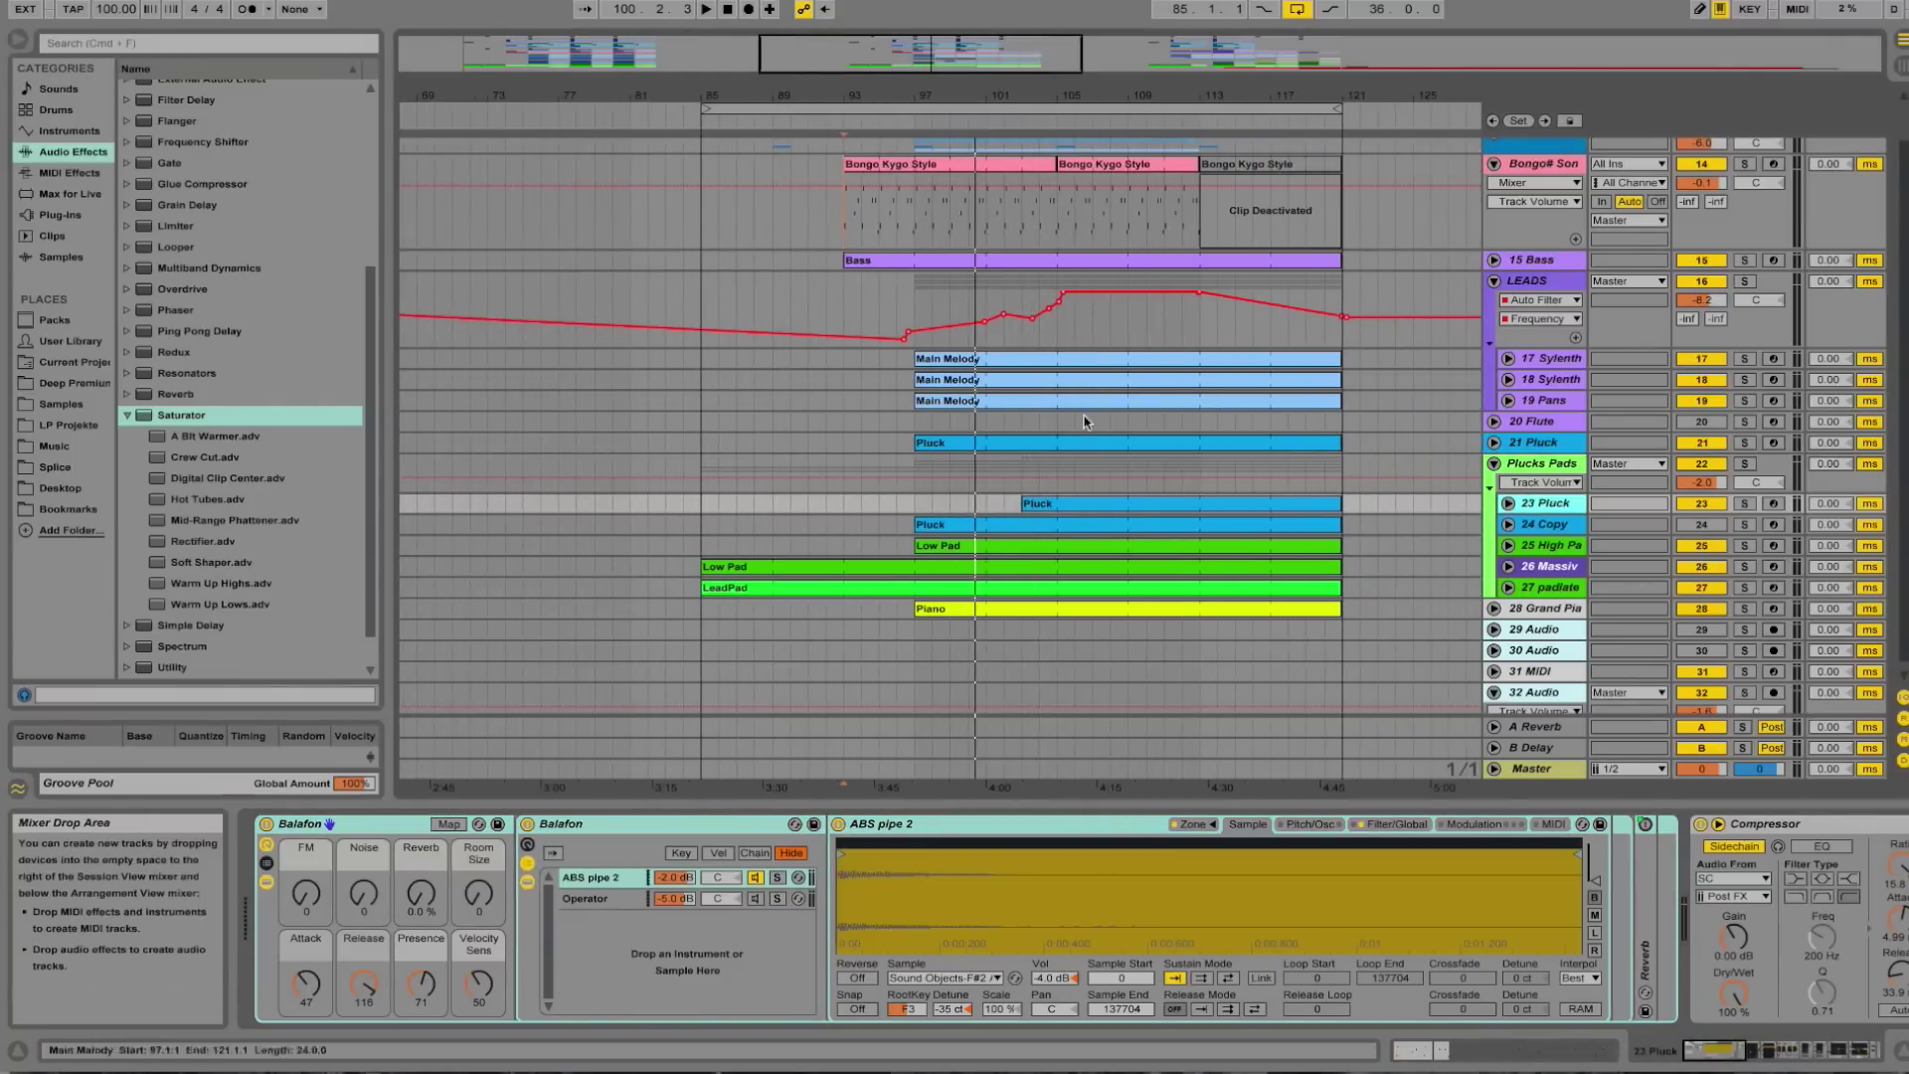
click(1059, 465)
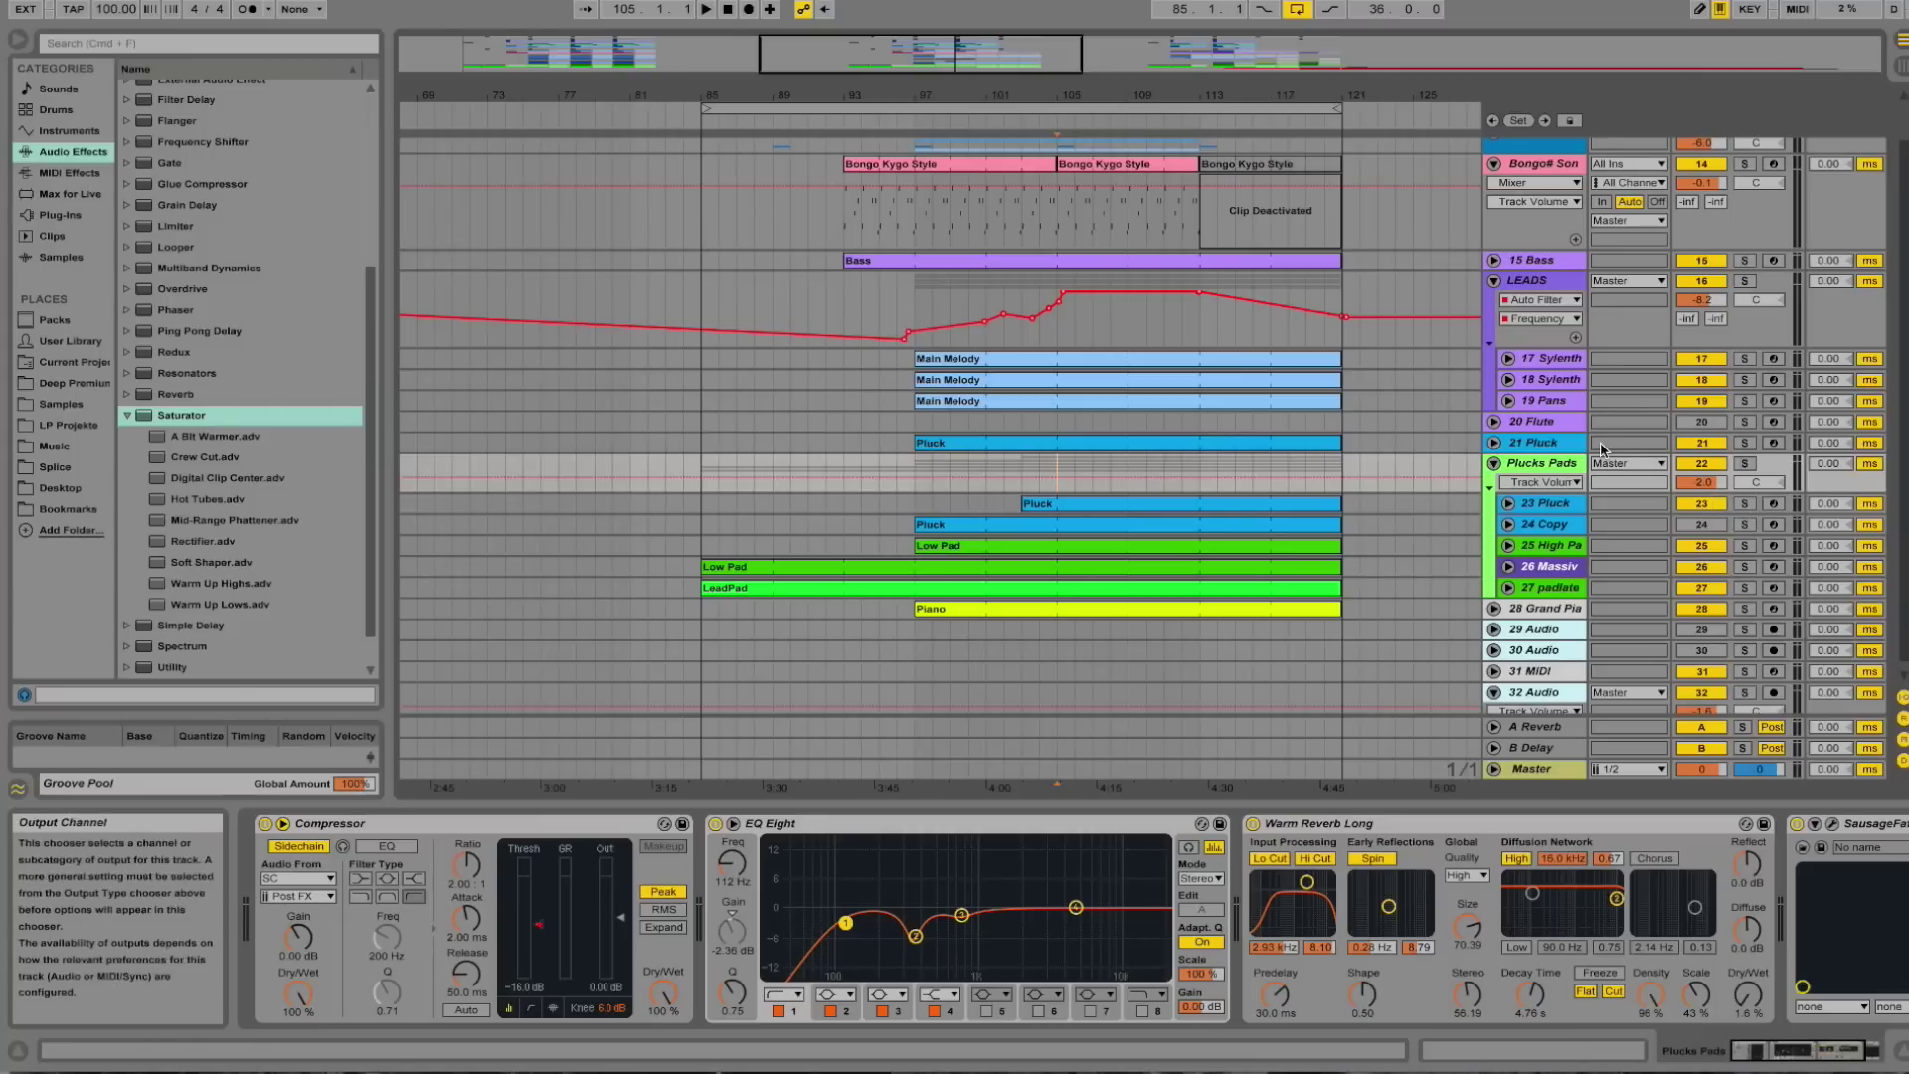
click(1558, 504)
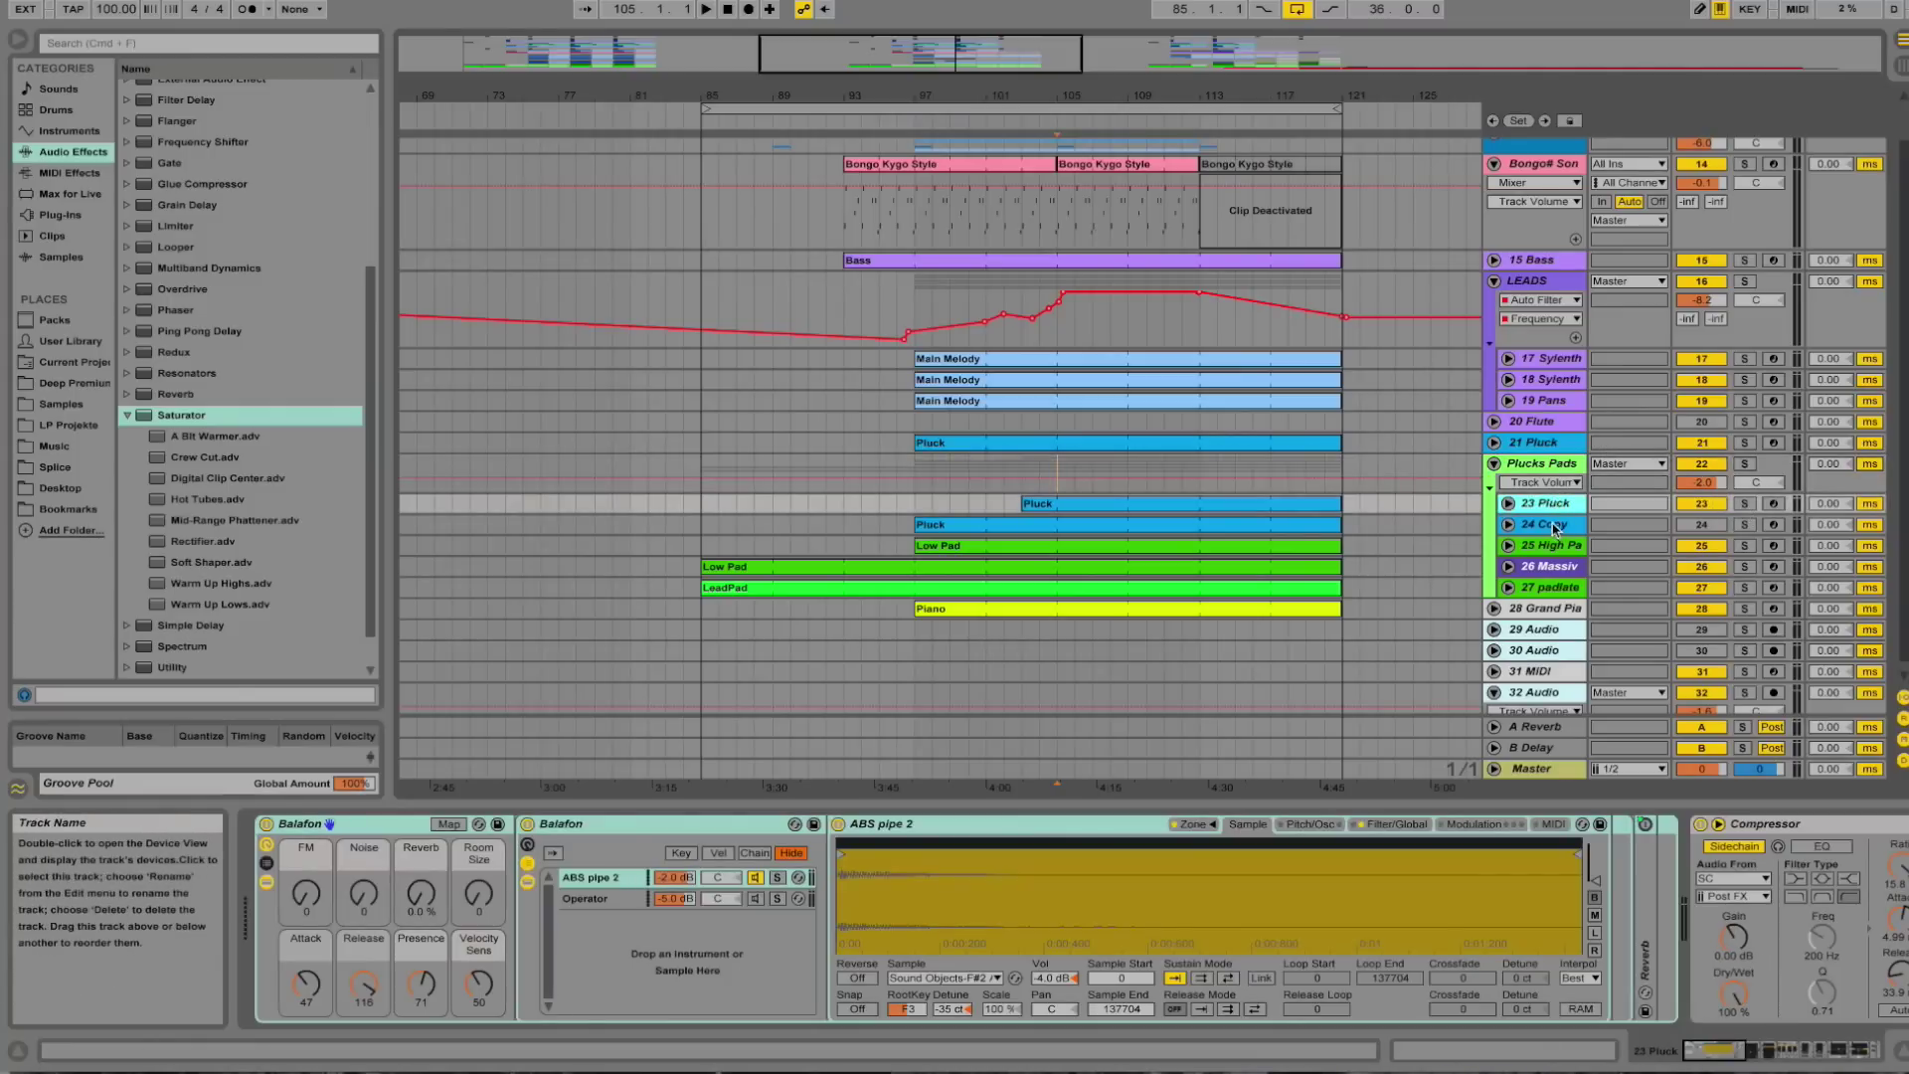
click(1557, 528)
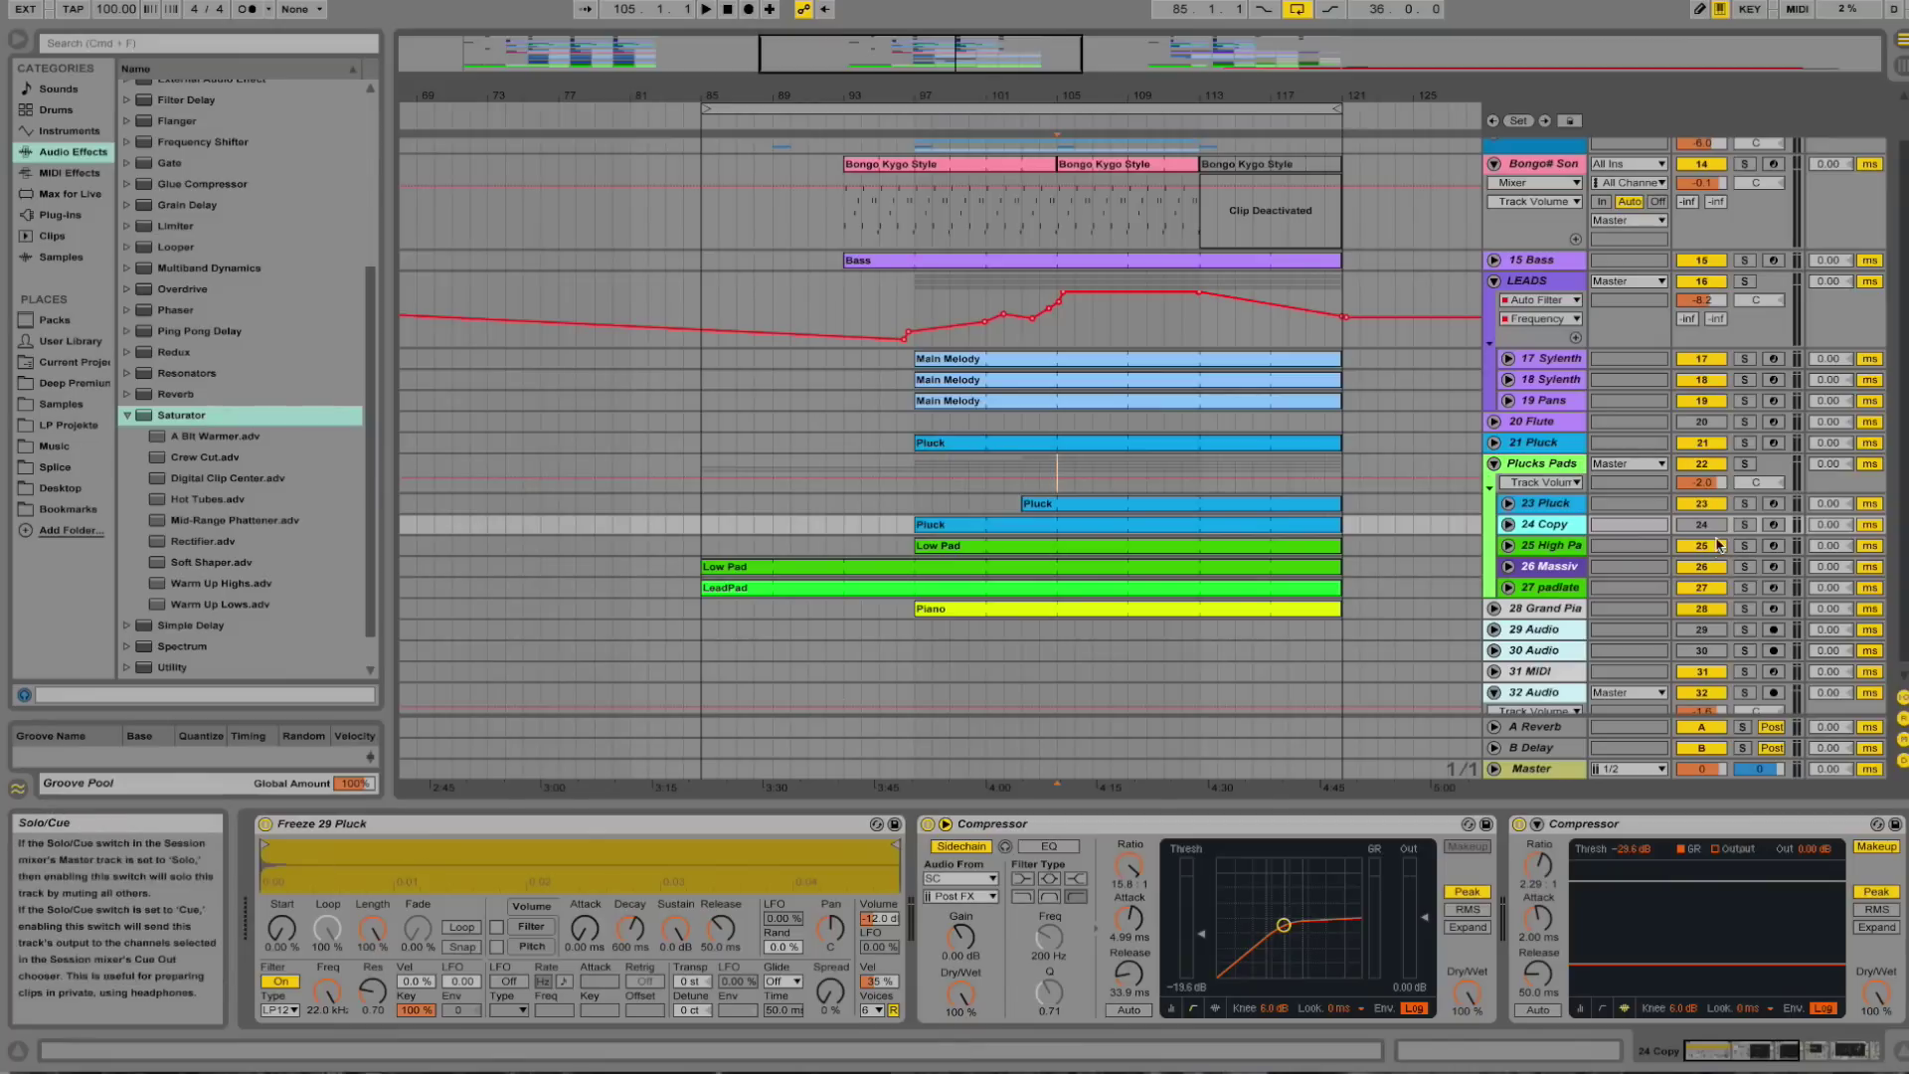
Unfold and refold 24 Copy, then solo the 23 Pluck track.
click(1509, 524)
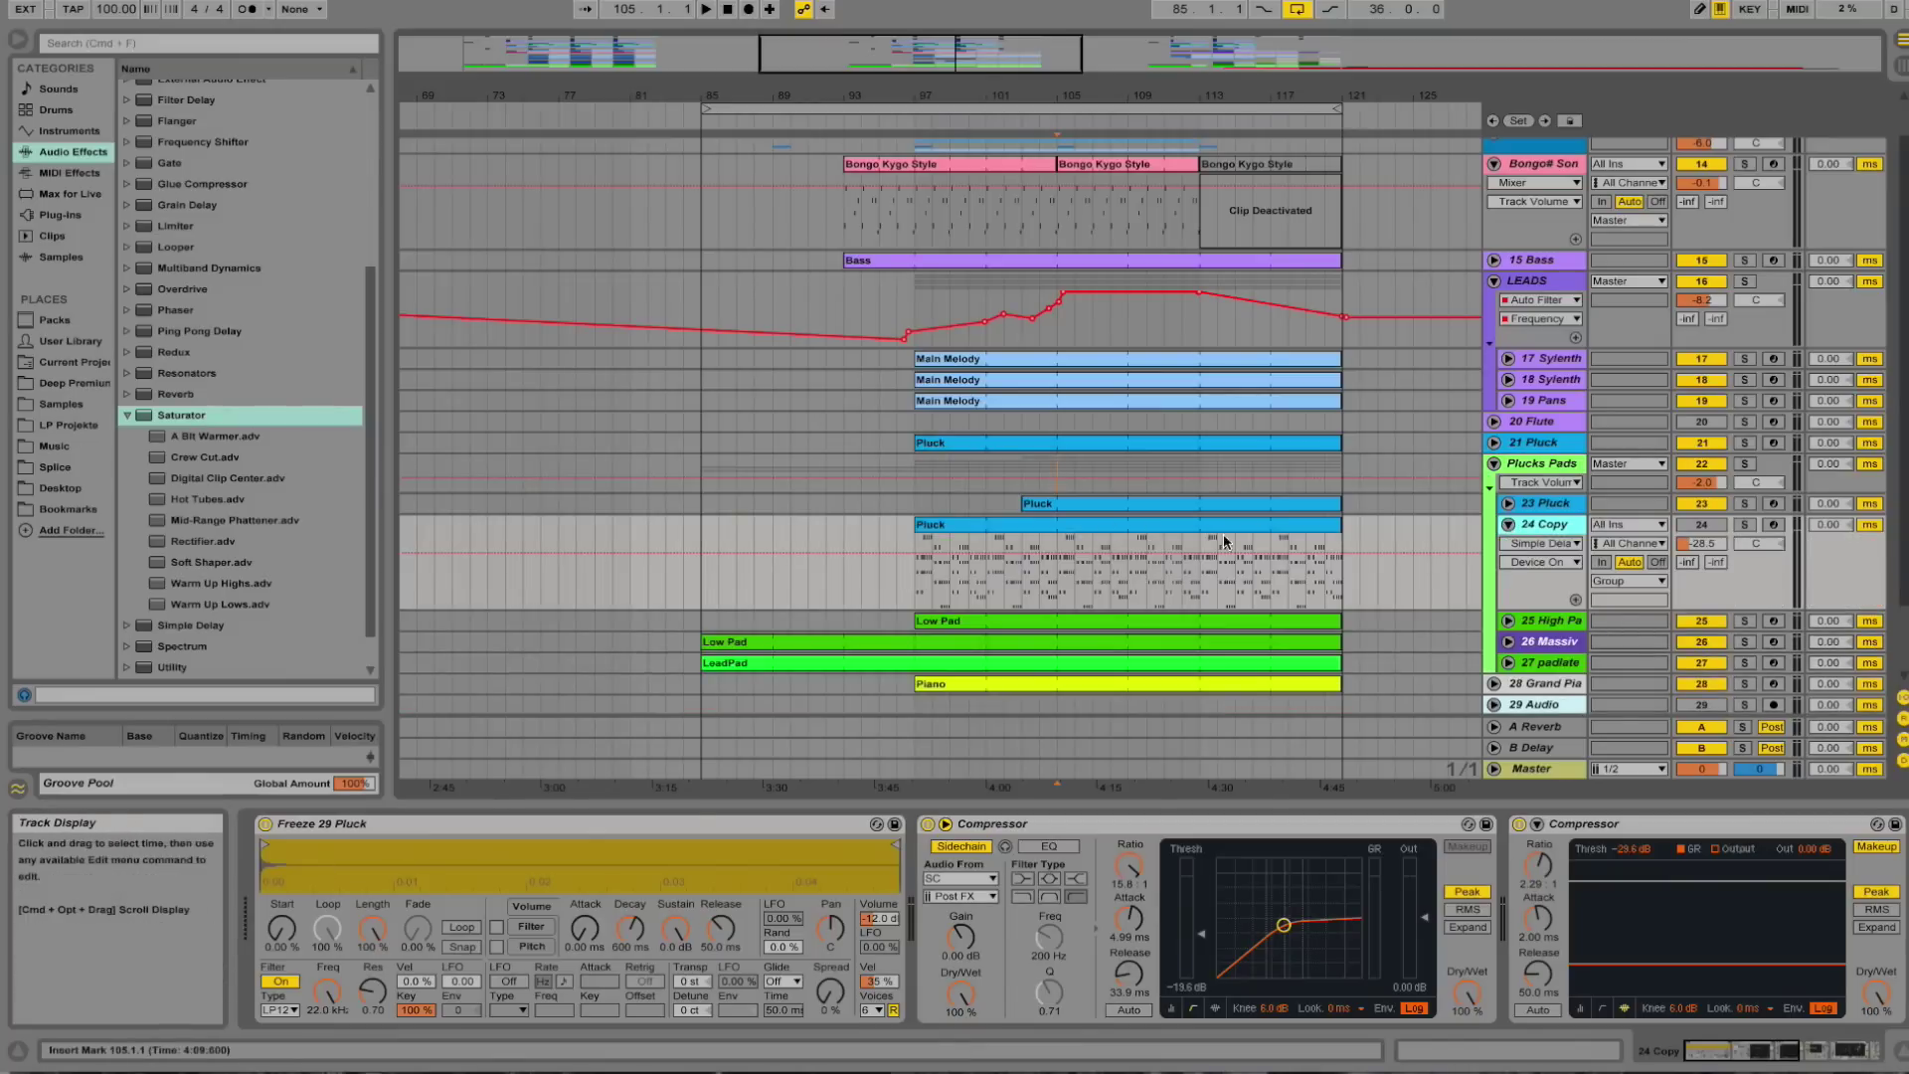
click(1509, 524)
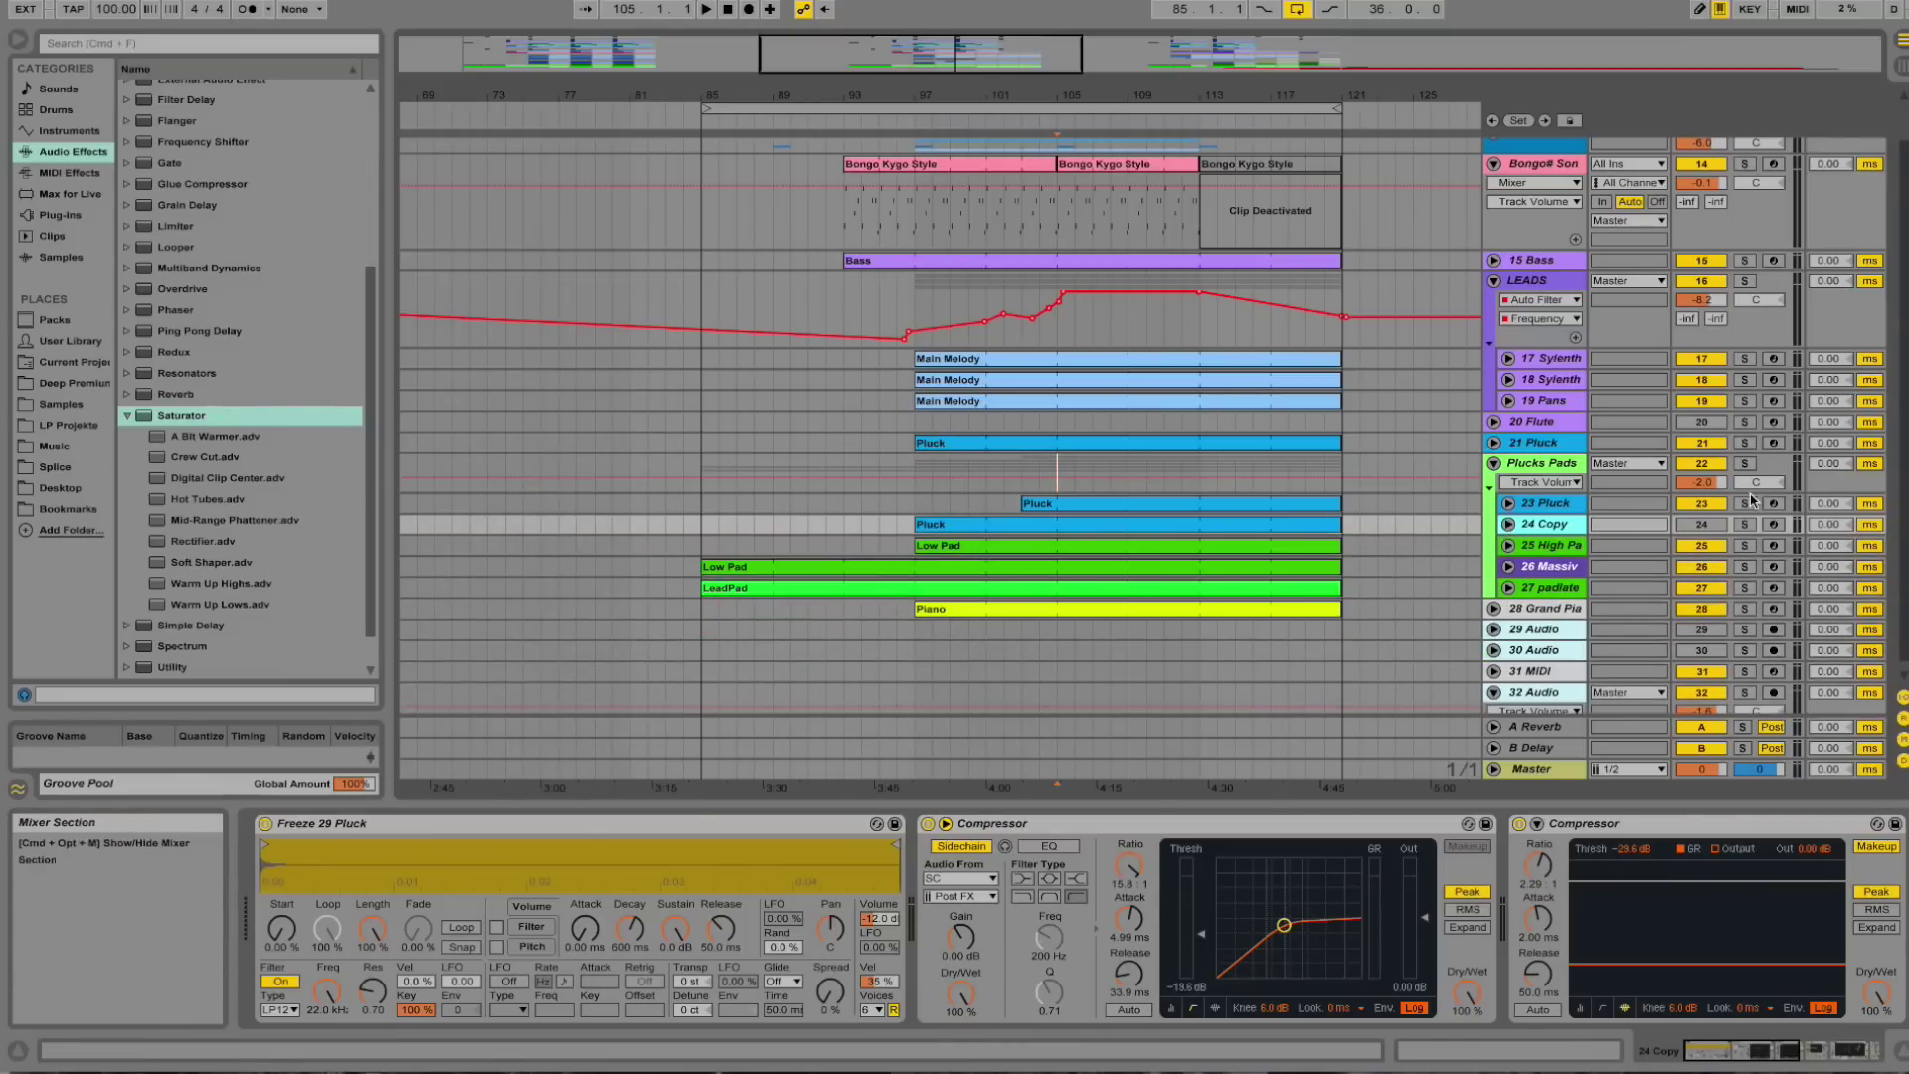
click(1746, 504)
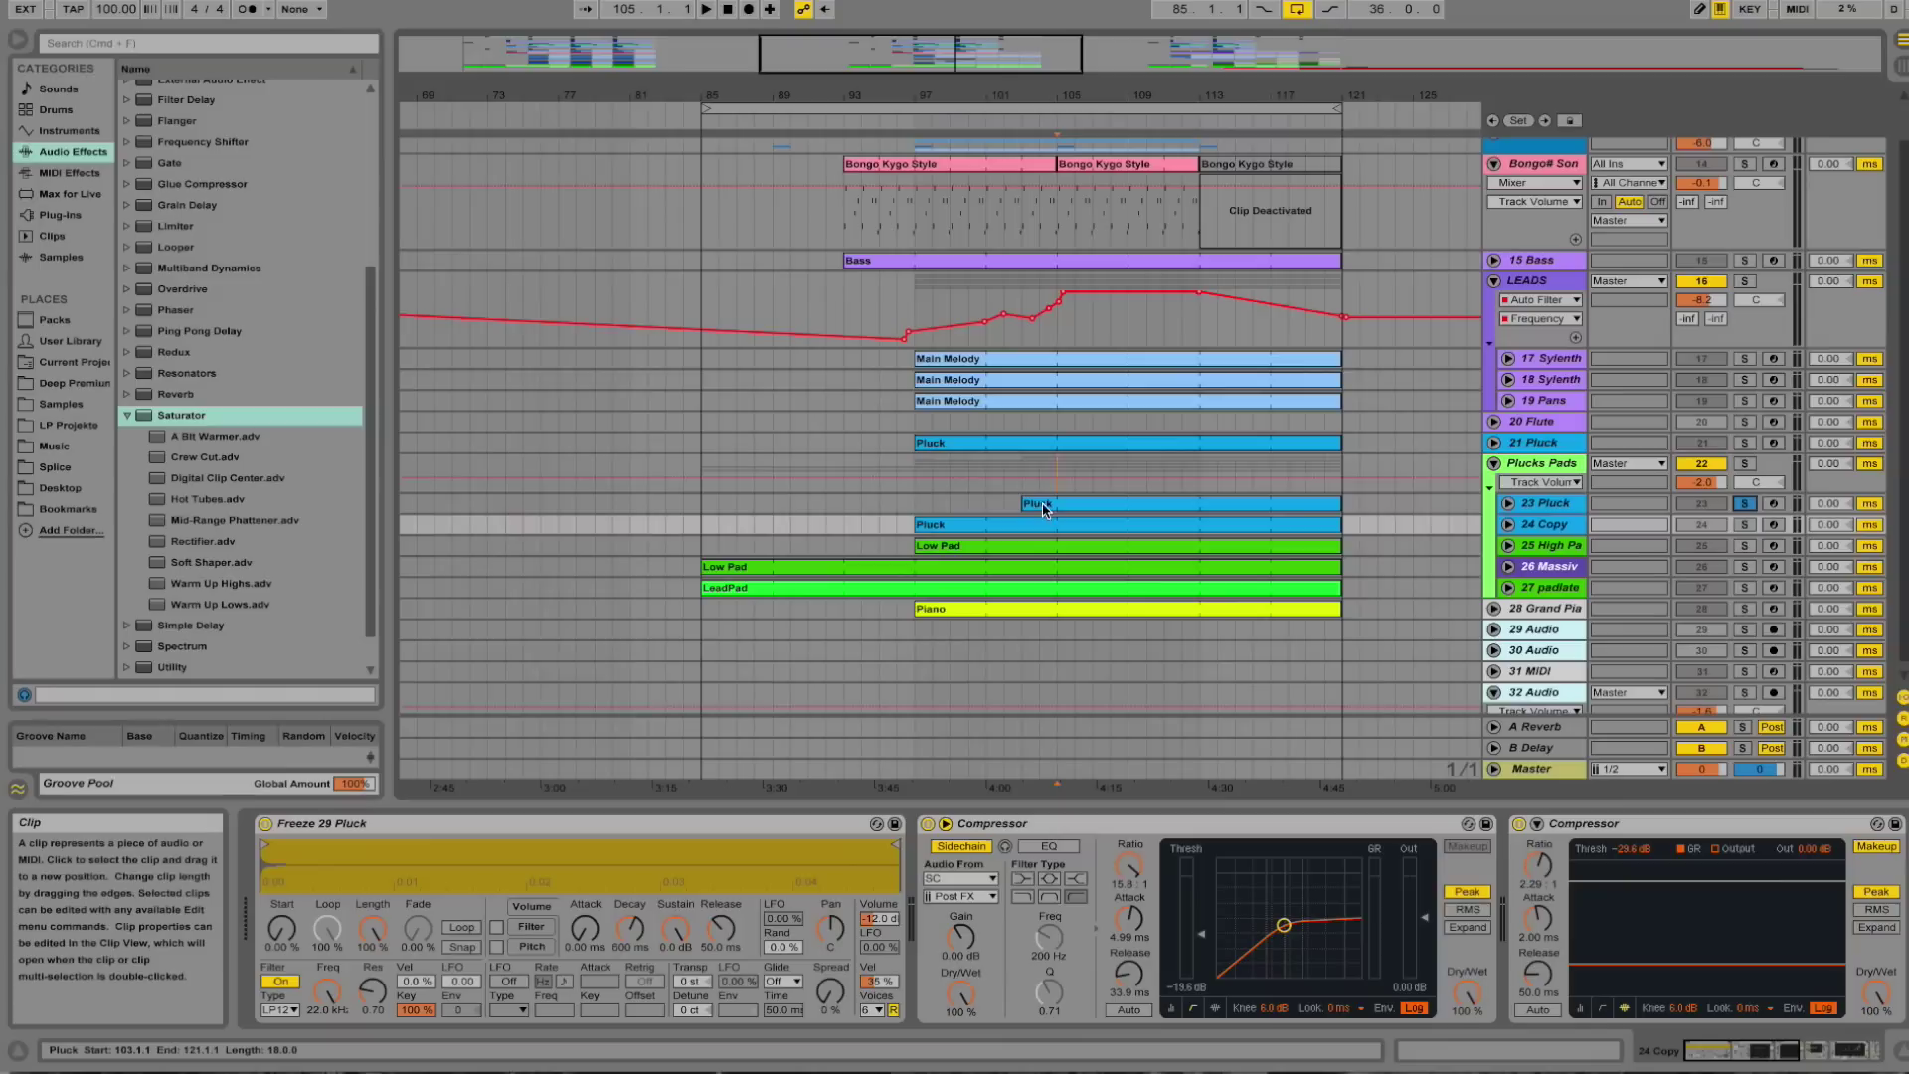
click(1057, 506)
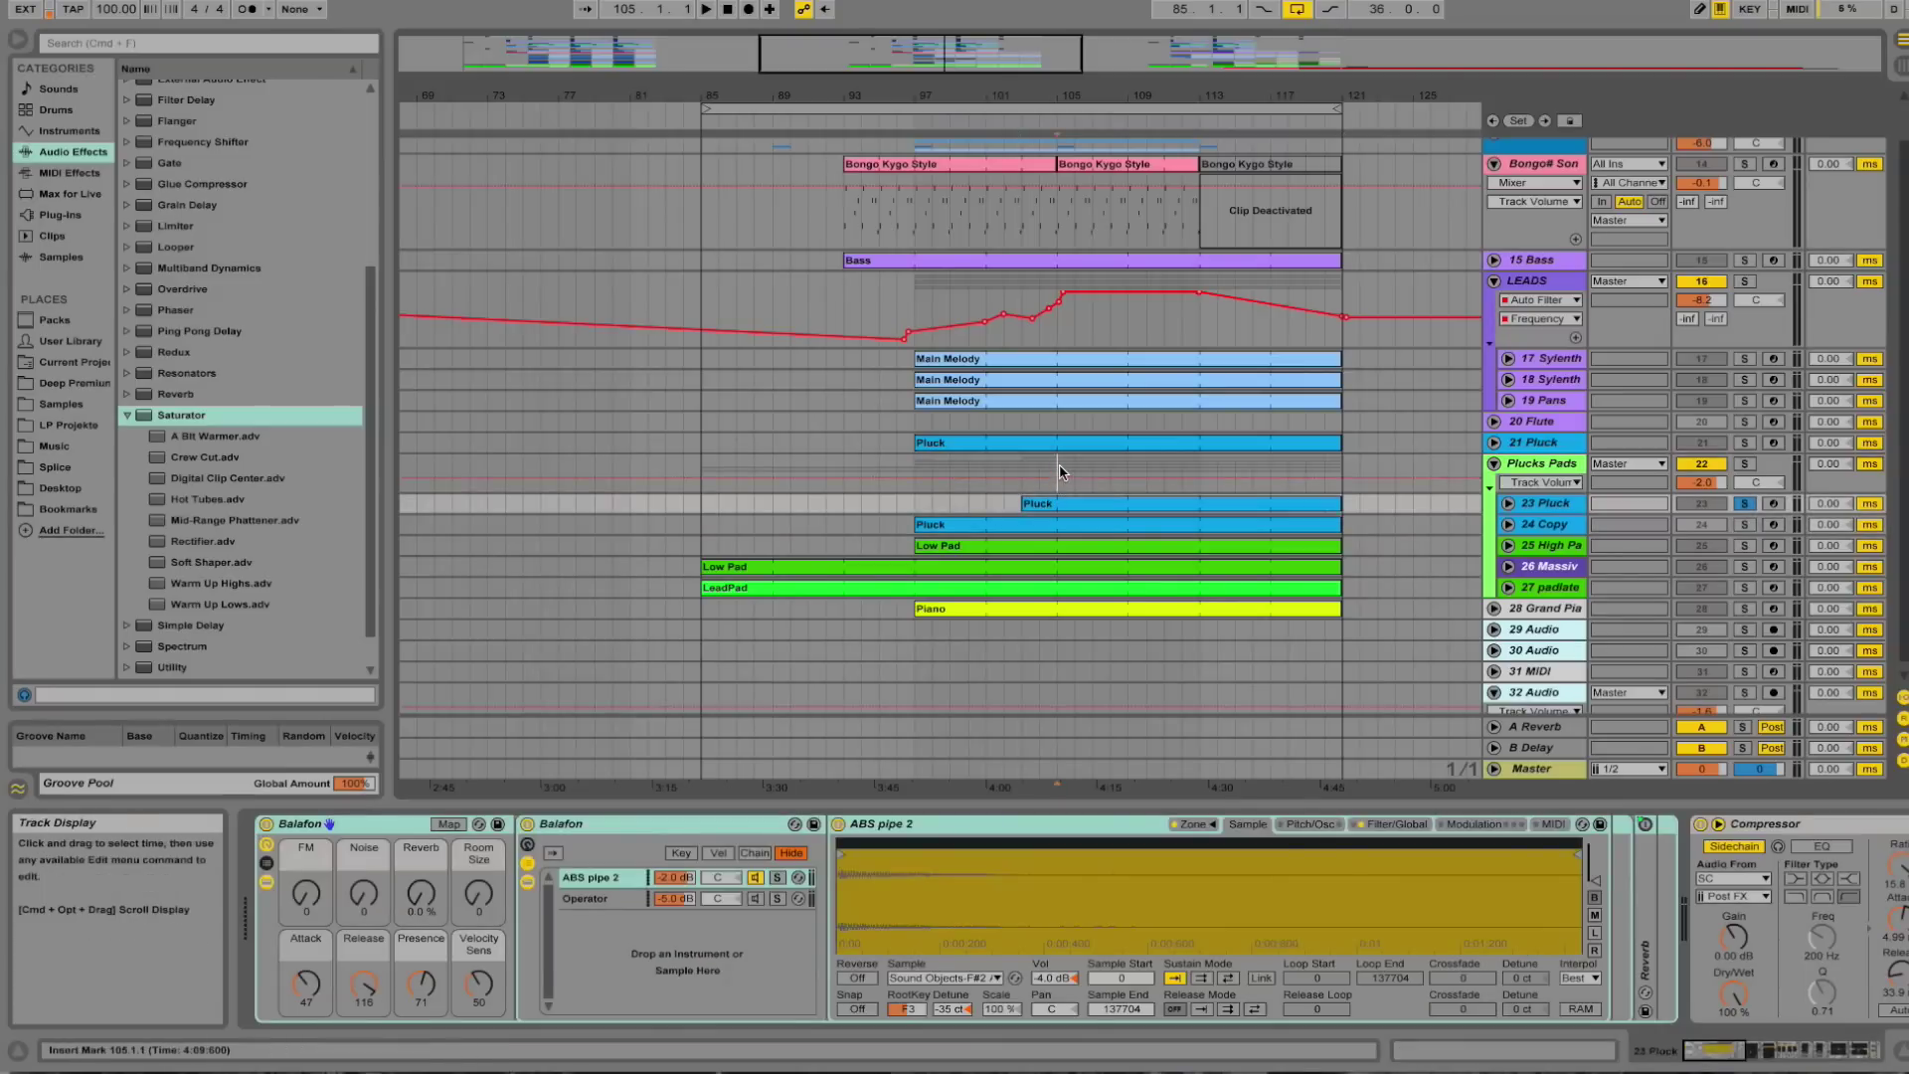
click(1059, 473)
Play the soloed pluck briefly, then move the solo to 21 Pluck.
key(space)
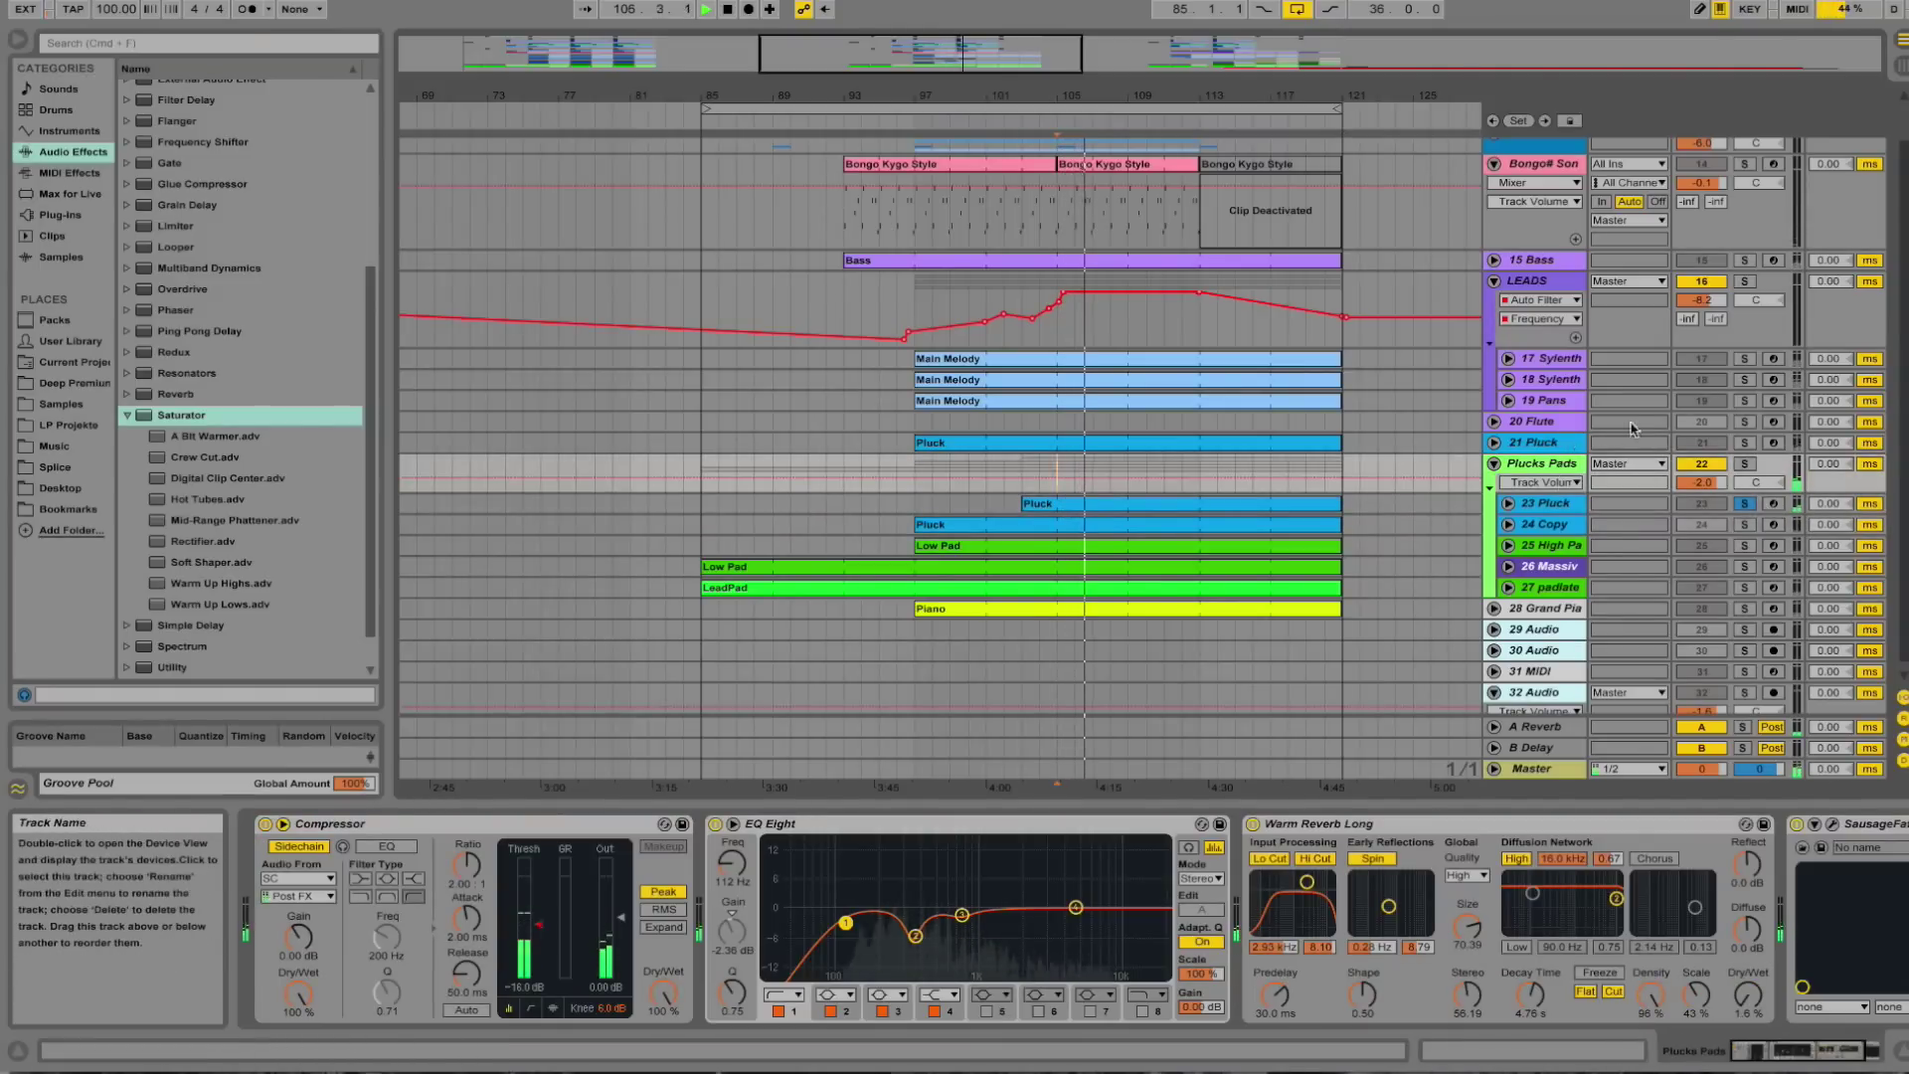
key(space)
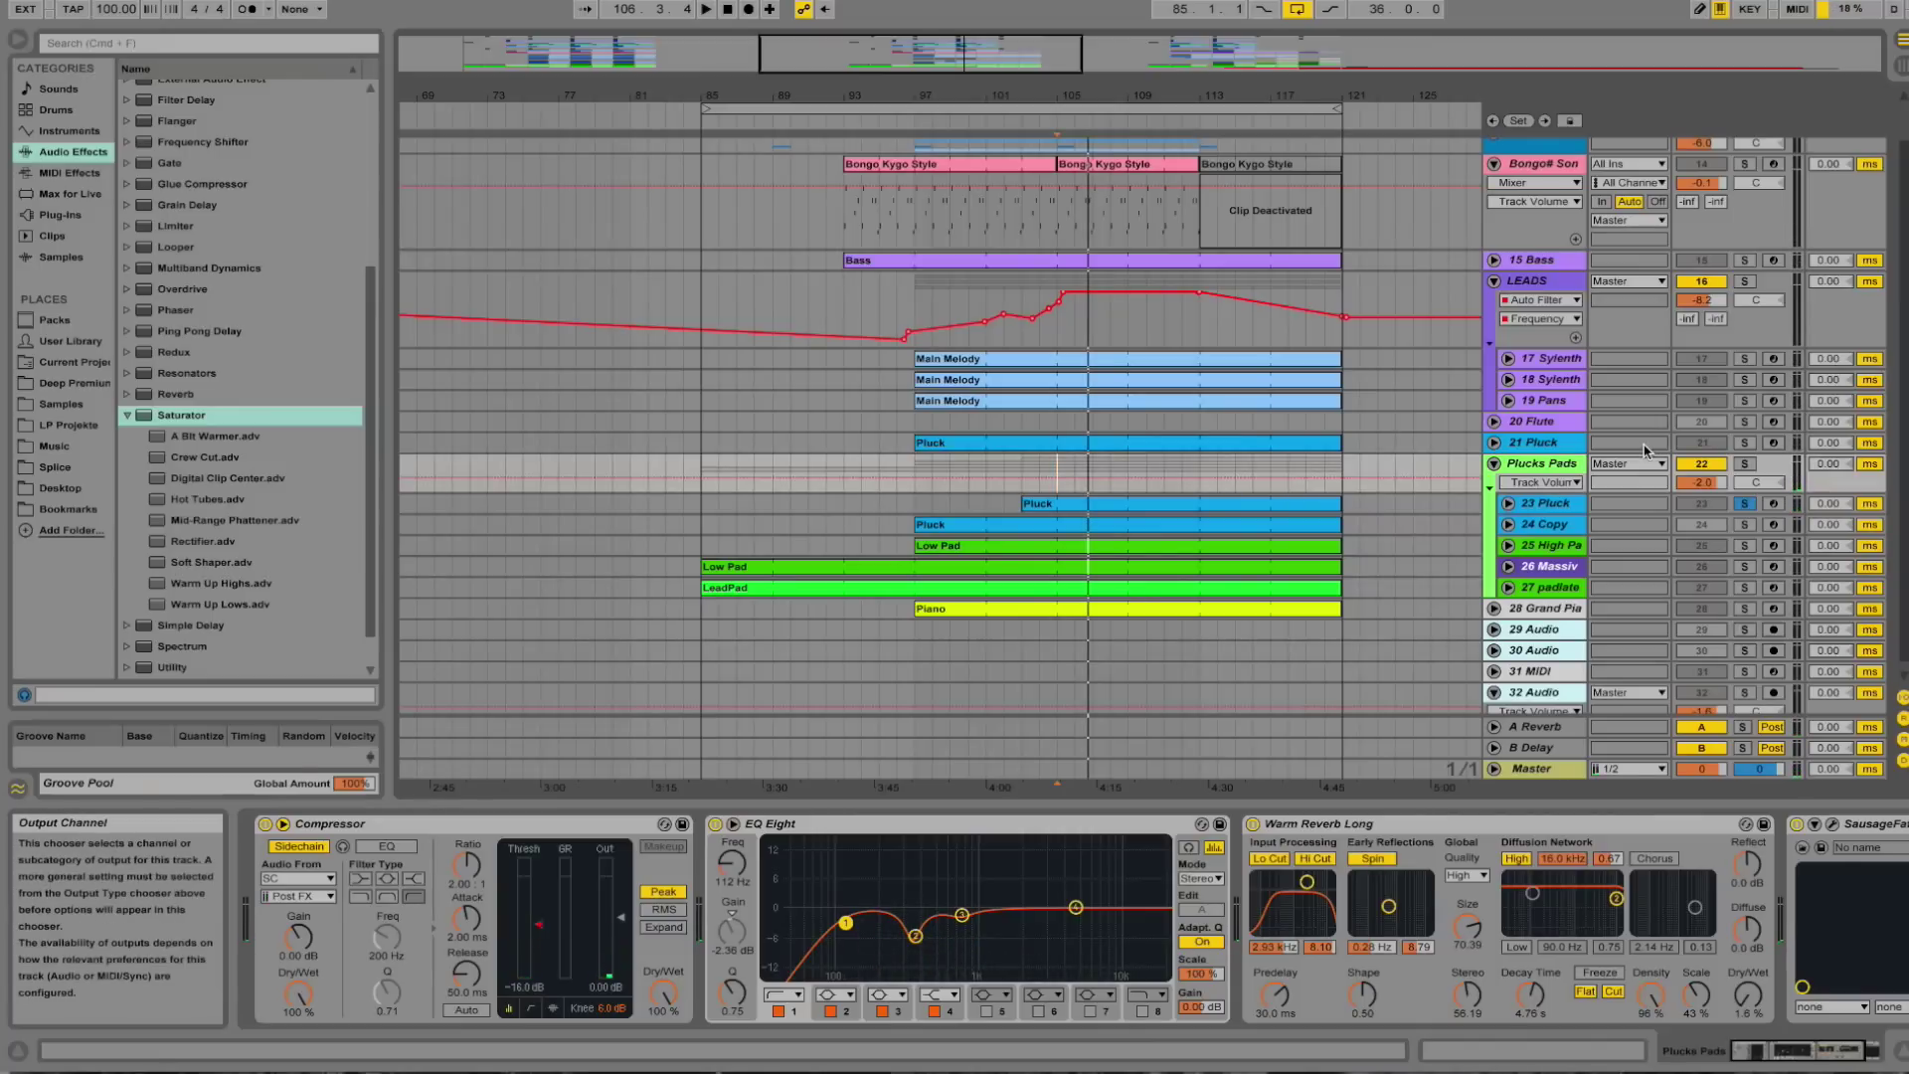
click(1744, 443)
Start playback and select the 21 Pluck track.
click(1057, 444)
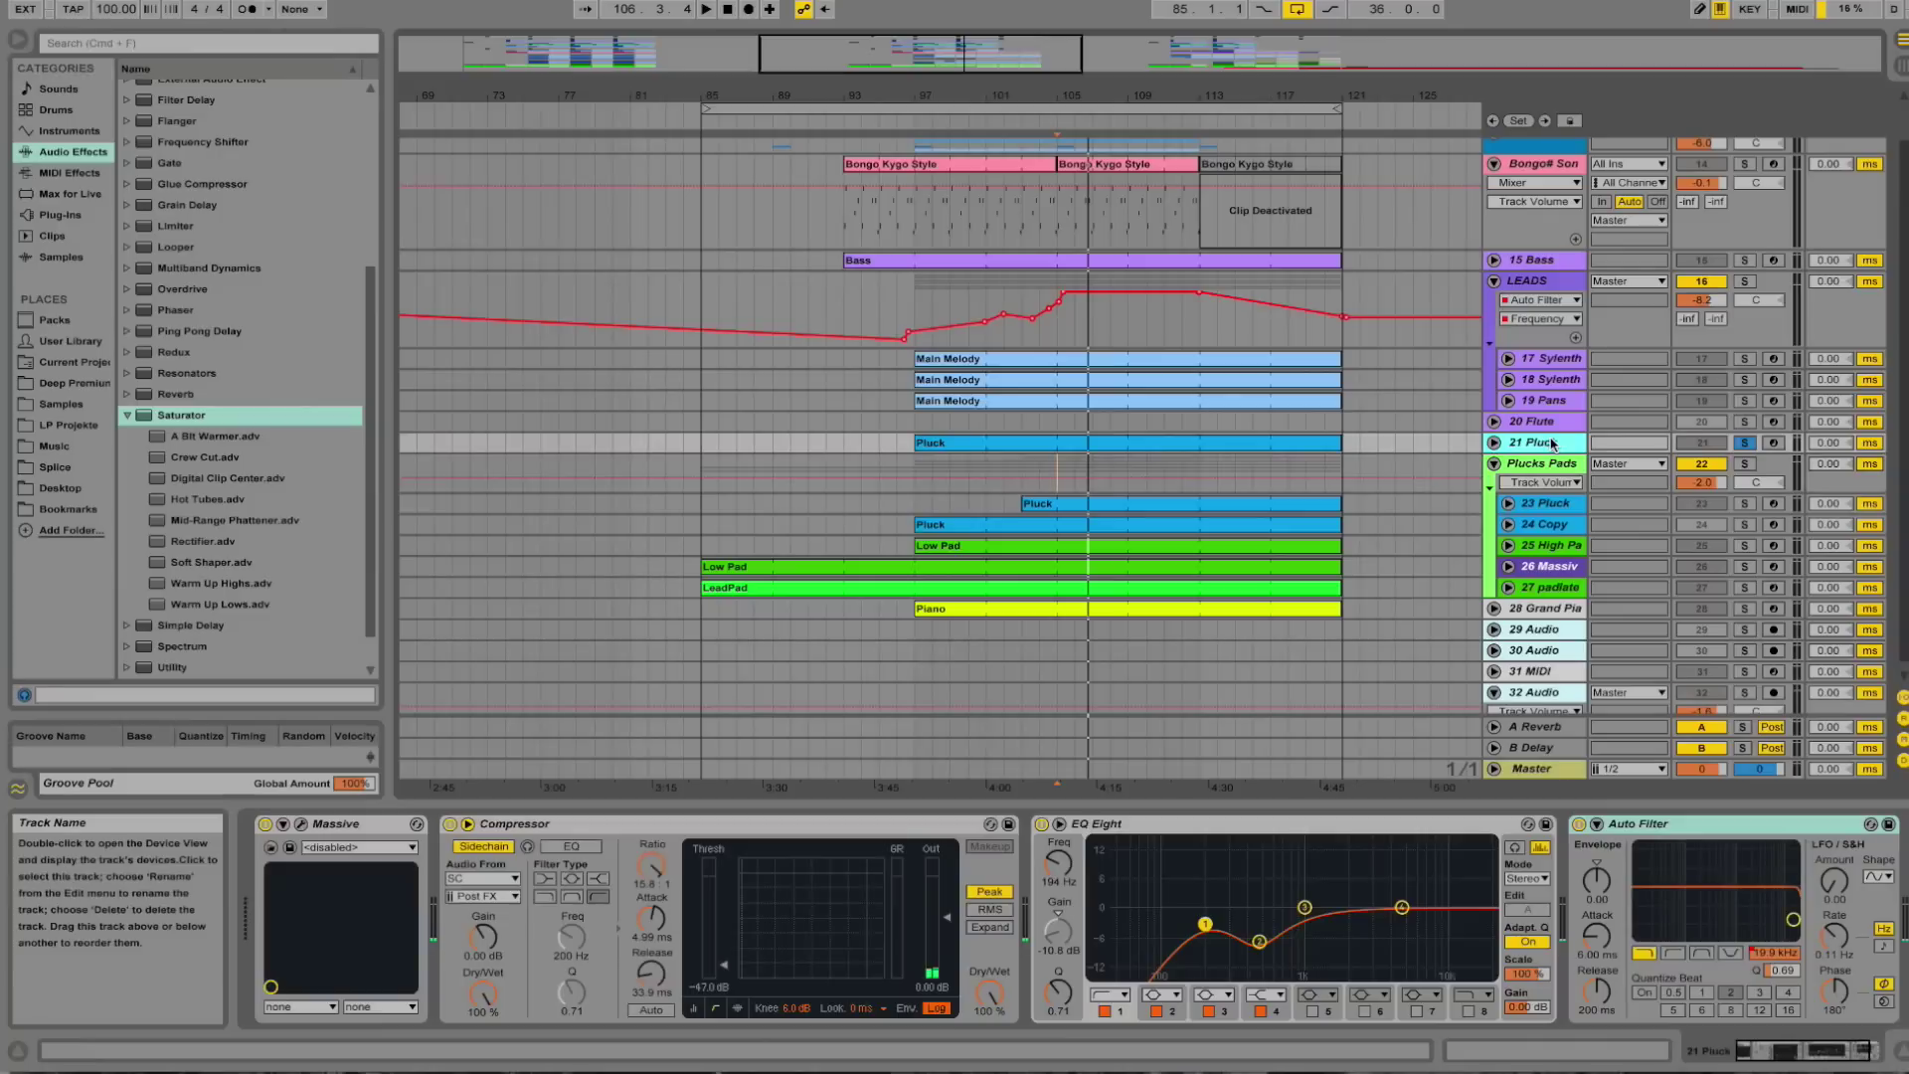
click(1060, 428)
key(space)
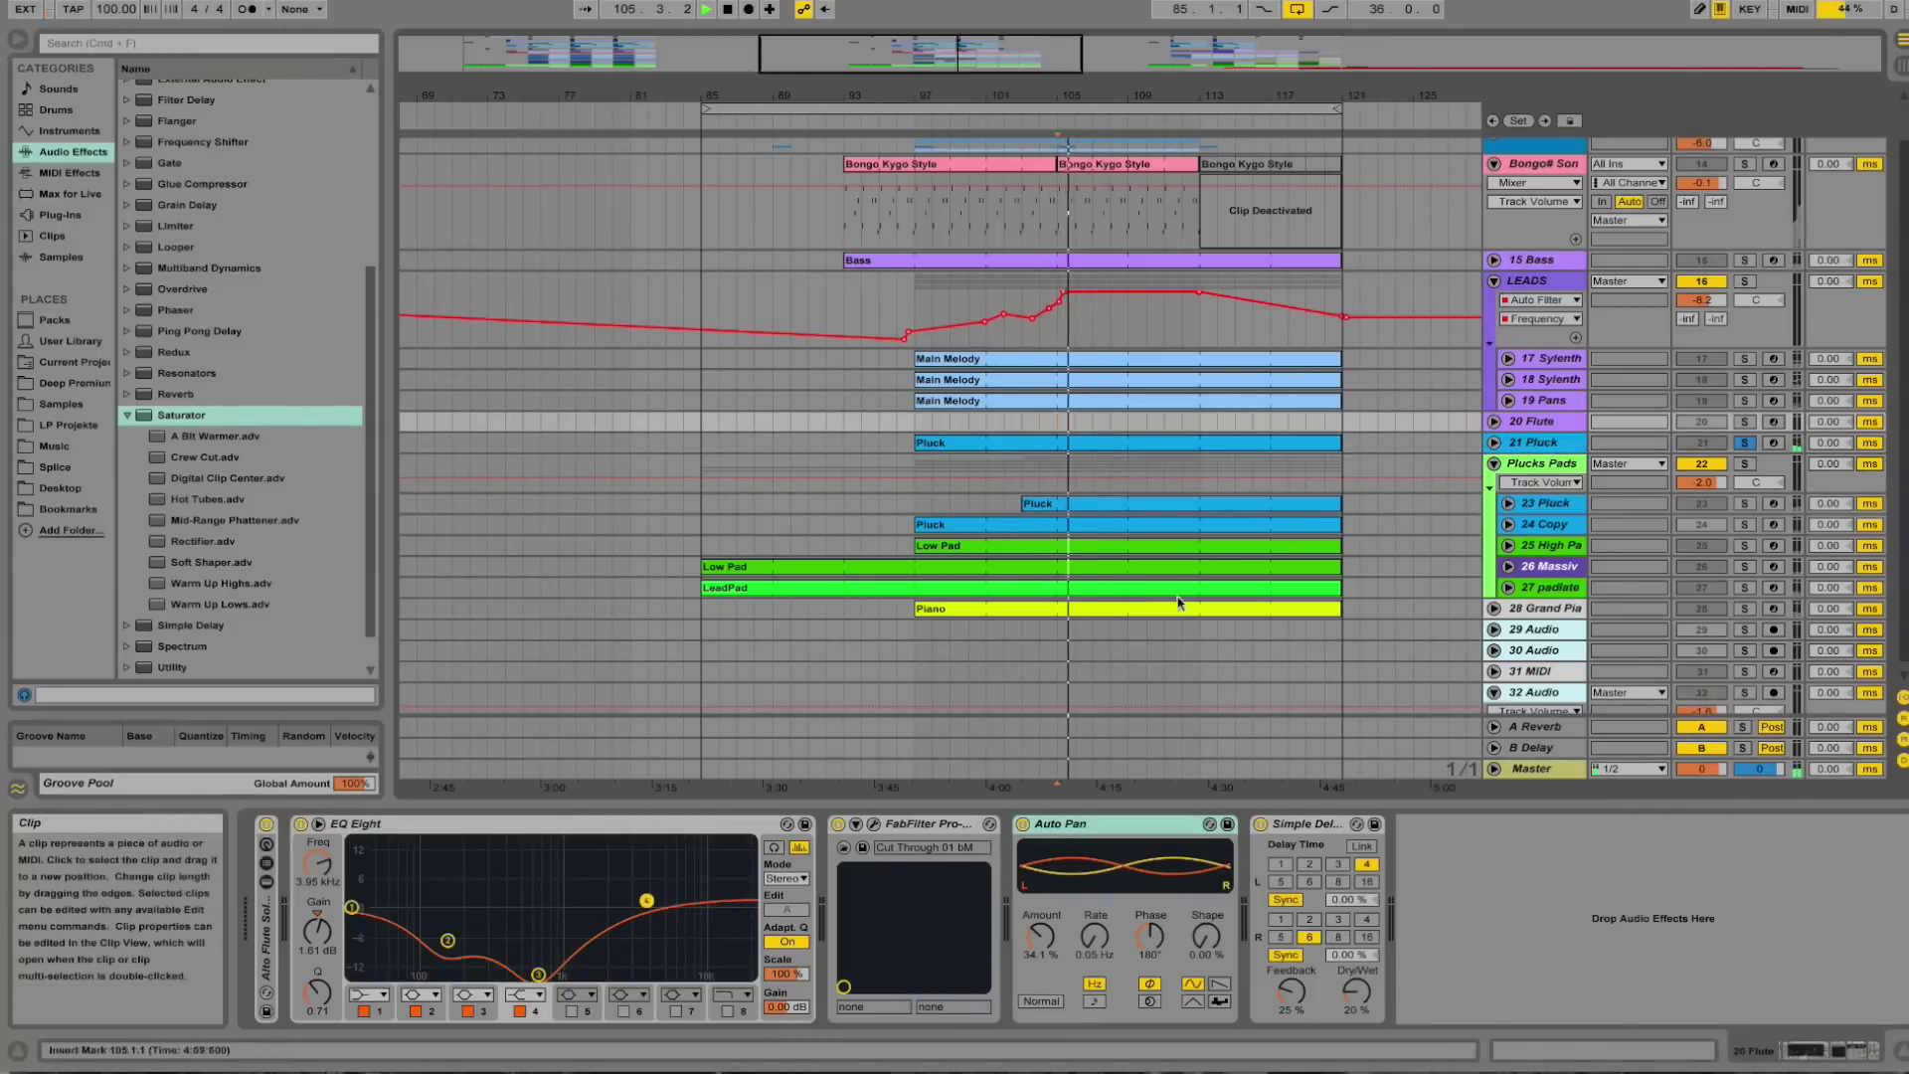
key(Down)
Open and centre the Massive window, then show its ROUTING matrix for the PAD_MAUE_NEW patch.
click(301, 826)
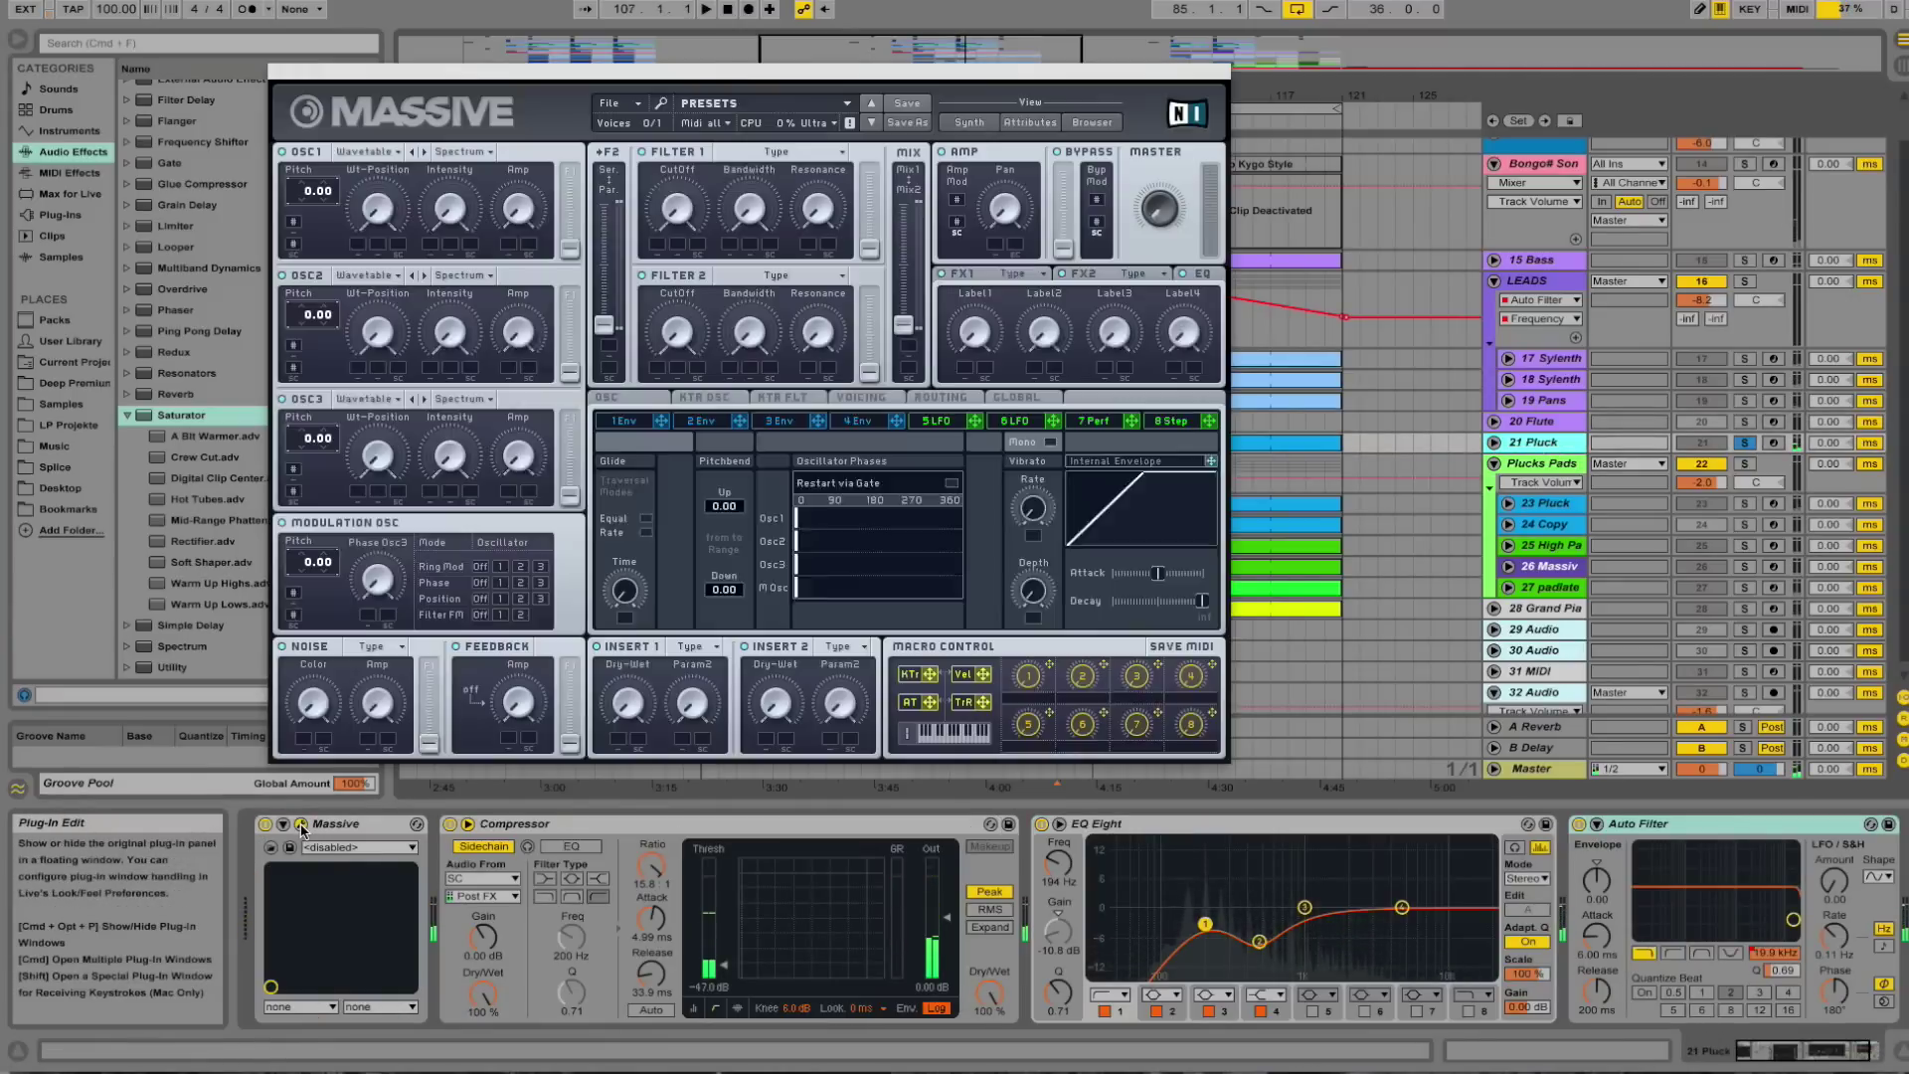
drag(709, 73, 851, 234)
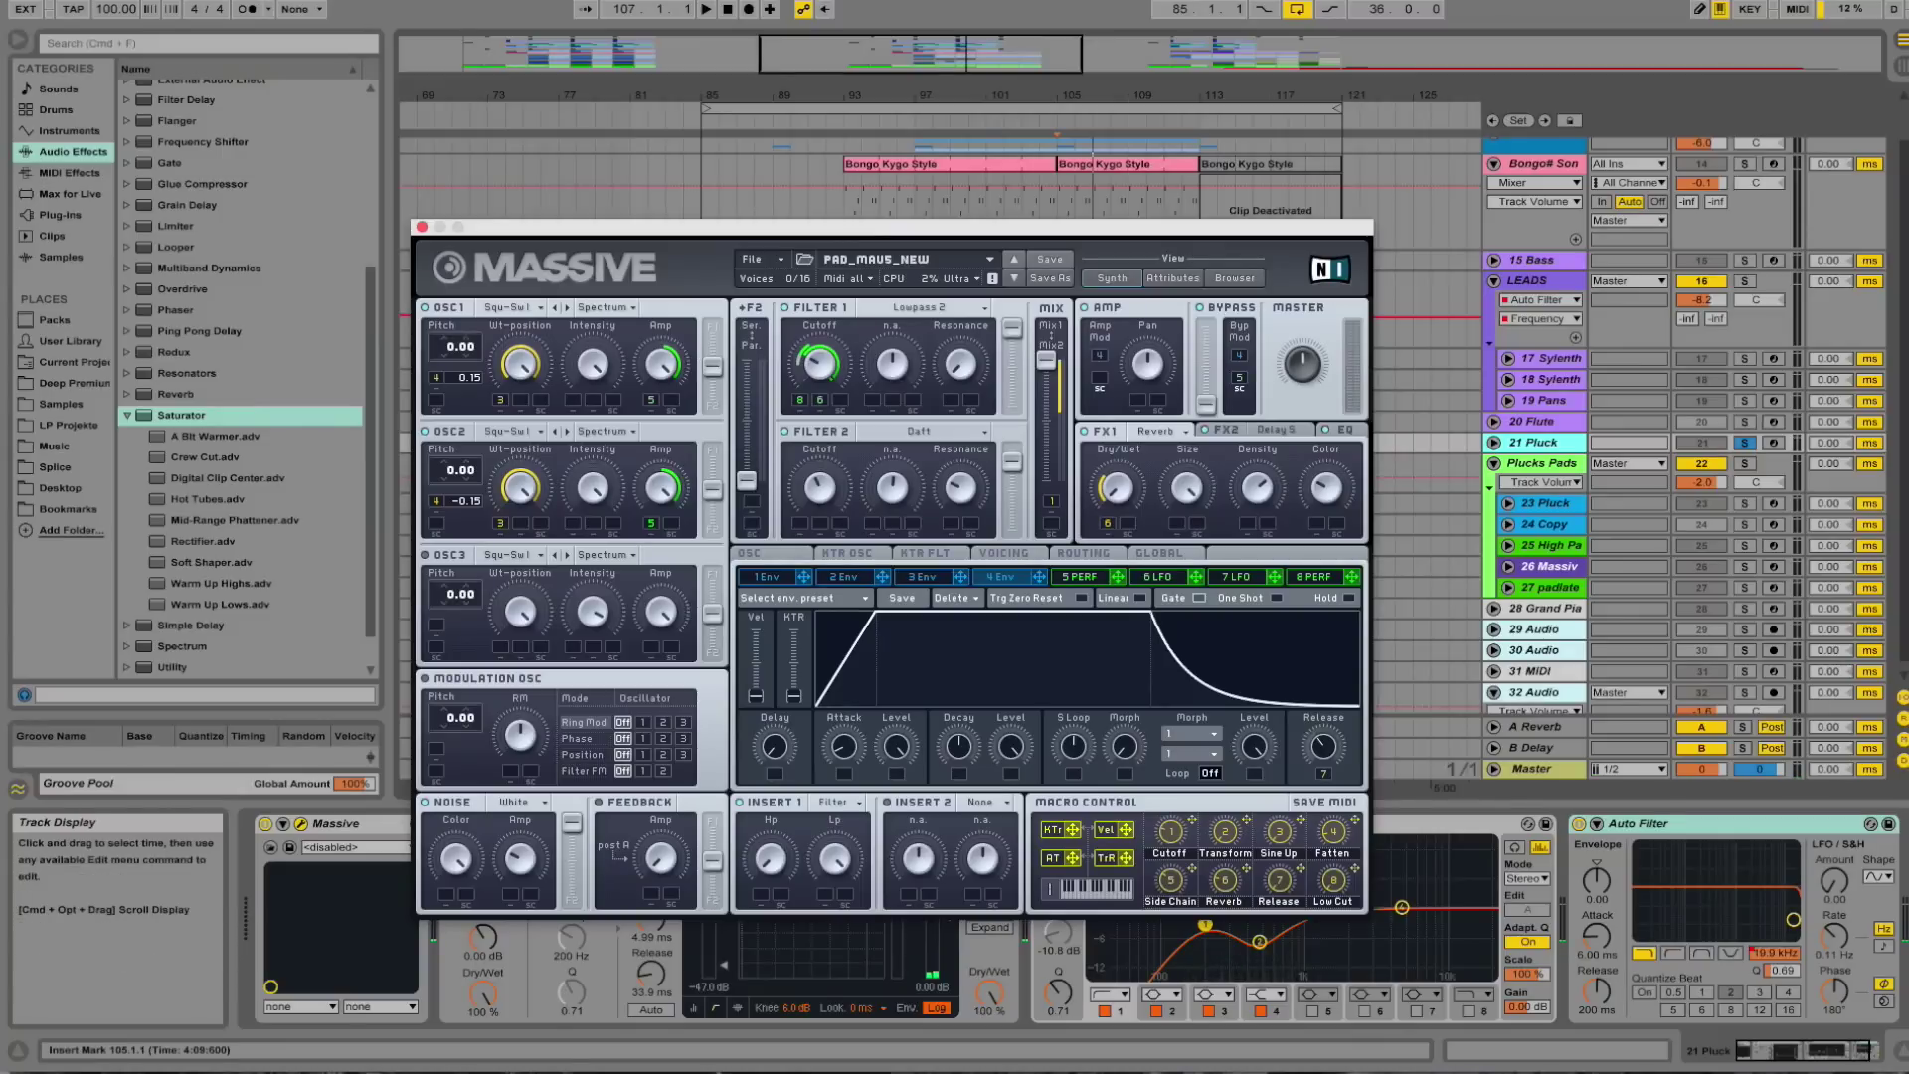
click(519, 453)
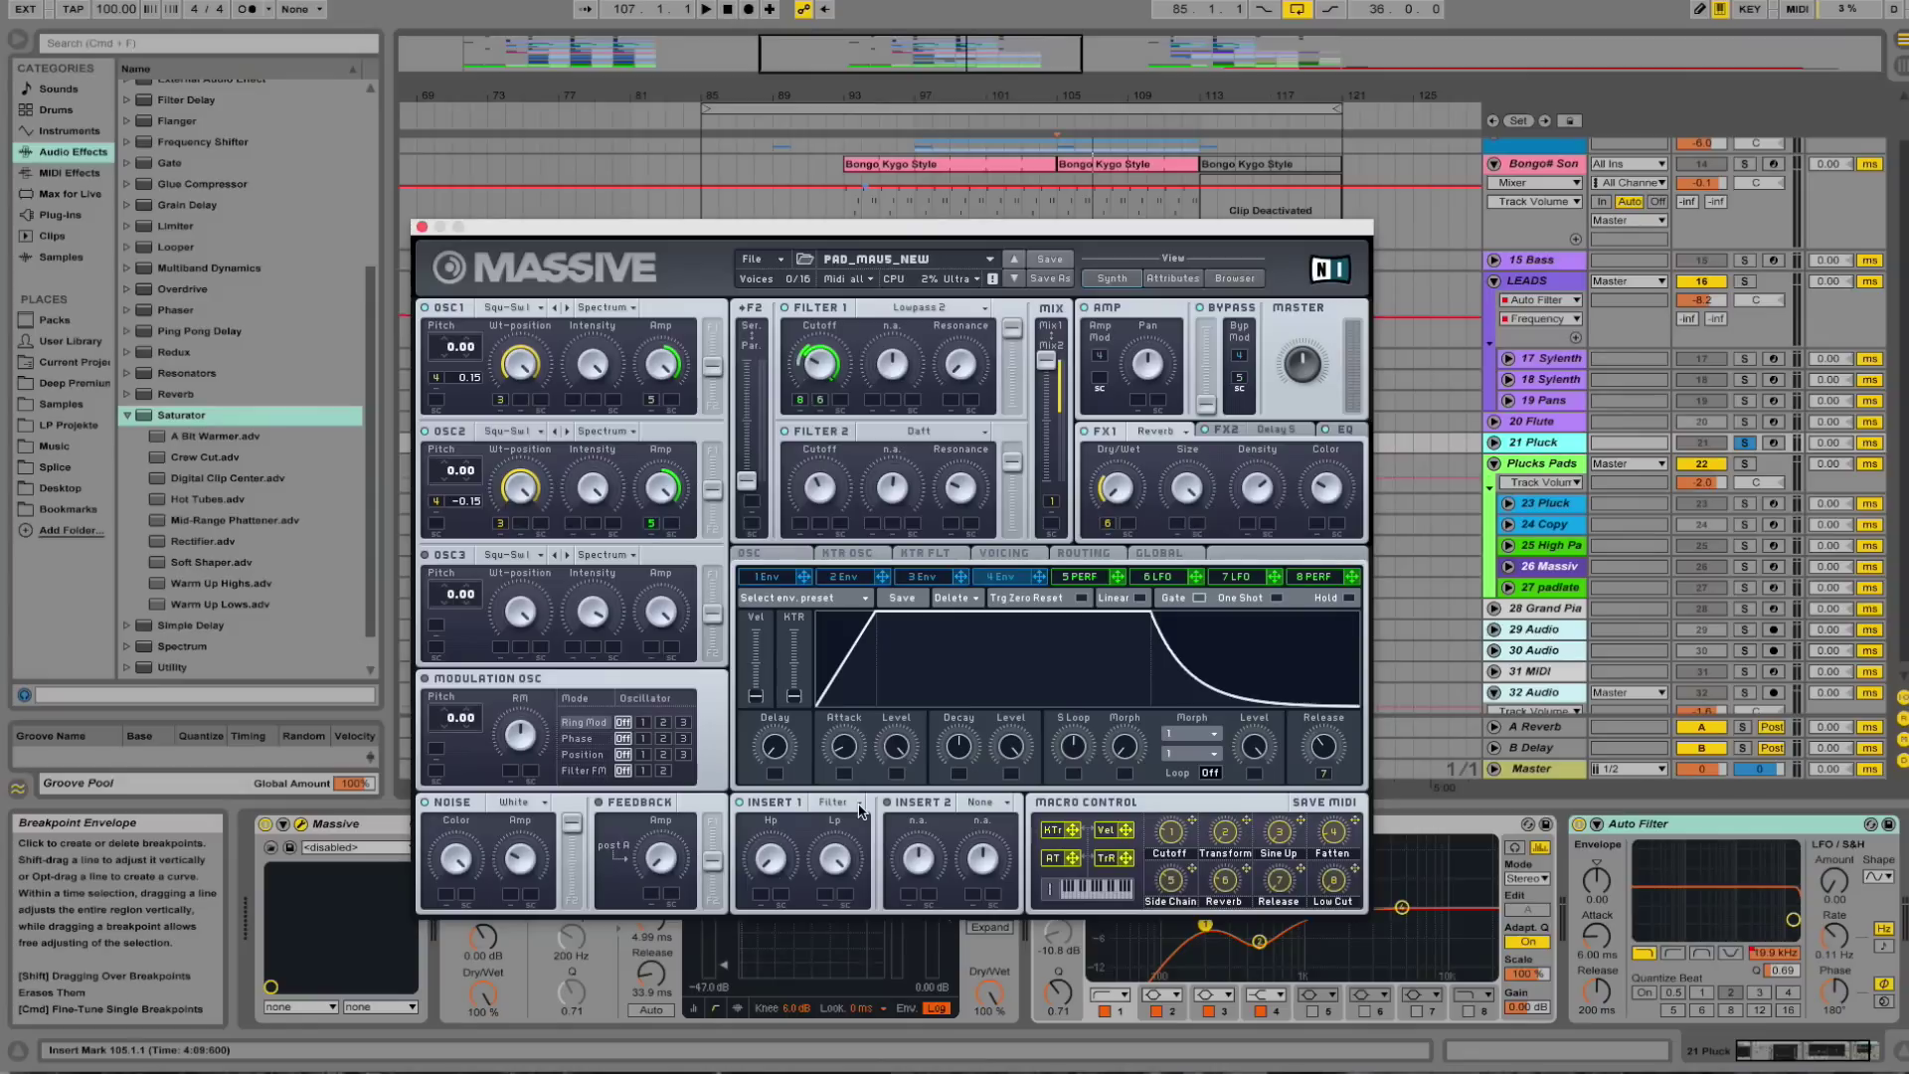
click(1077, 557)
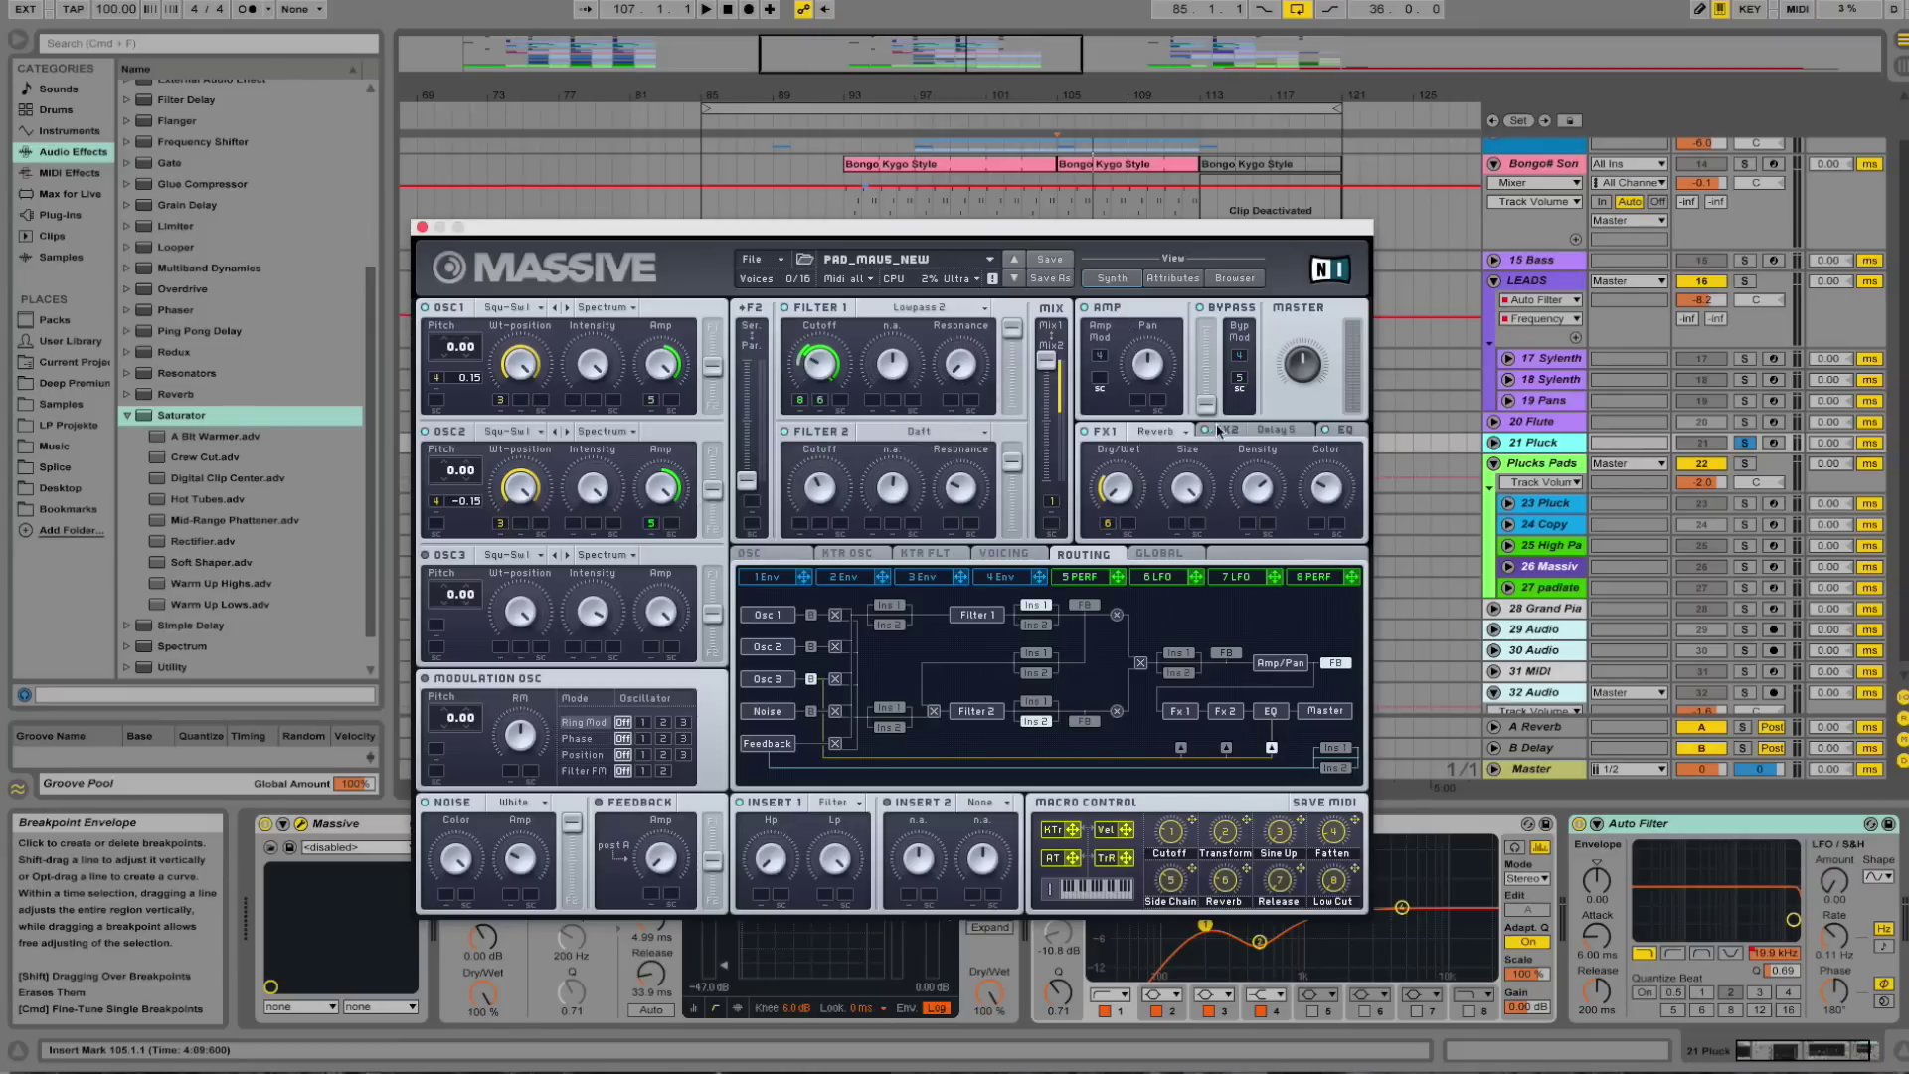
Browse the pad patch's FX2, EQ, OSC and 5 PERF pages in Massive.
click(1231, 432)
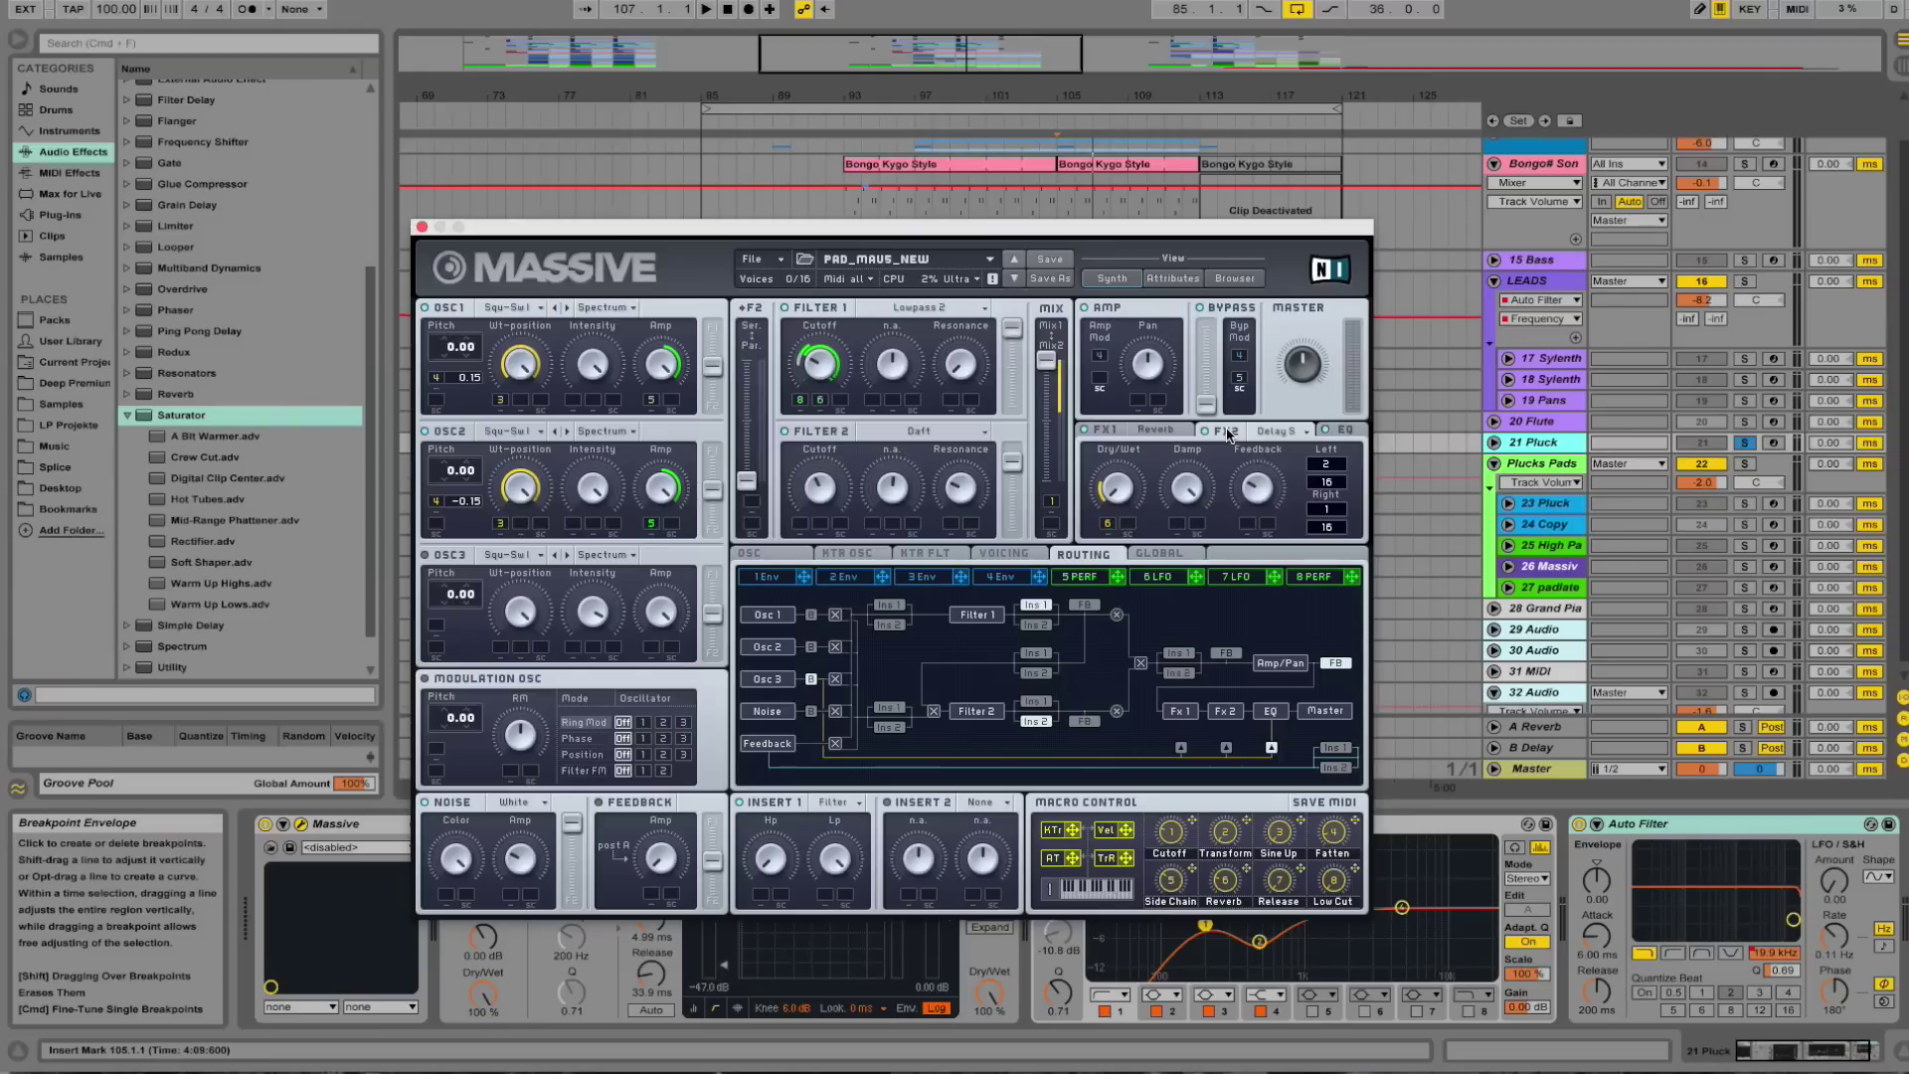
click(1342, 432)
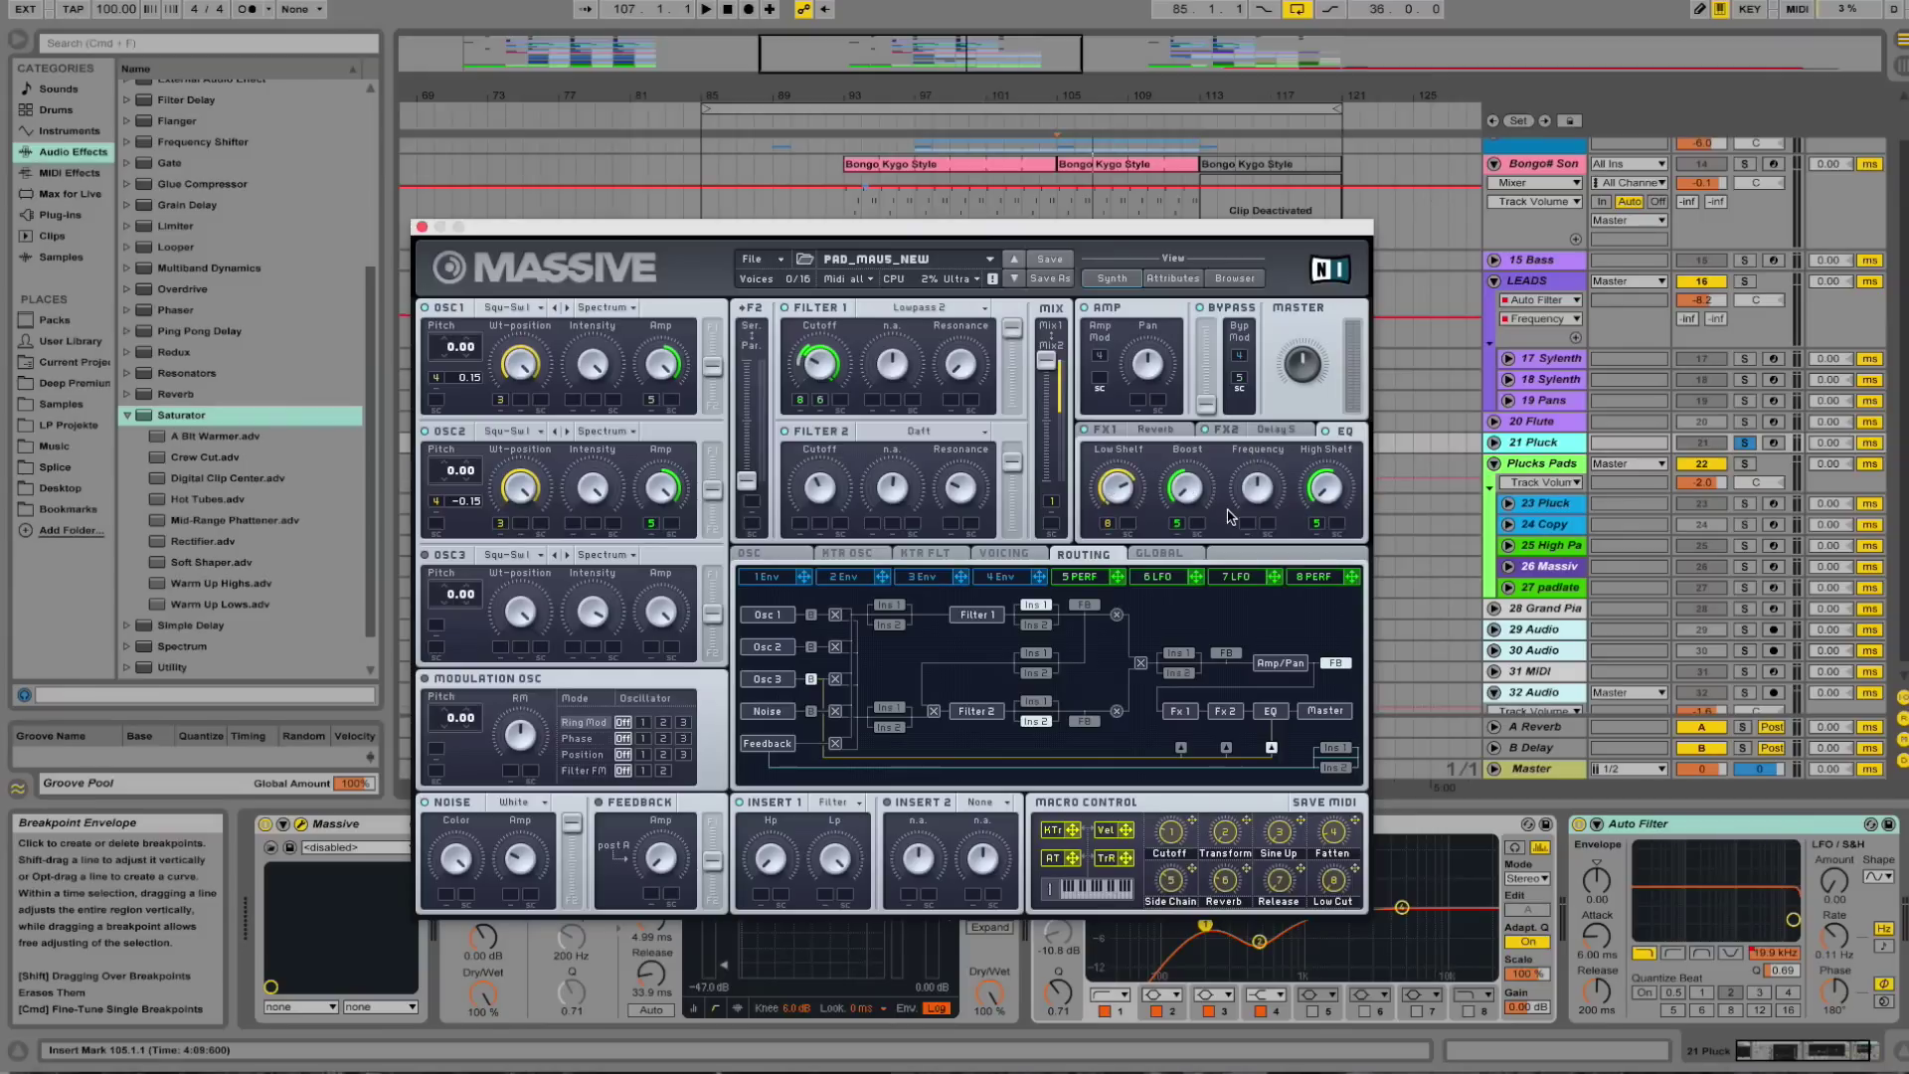
click(753, 559)
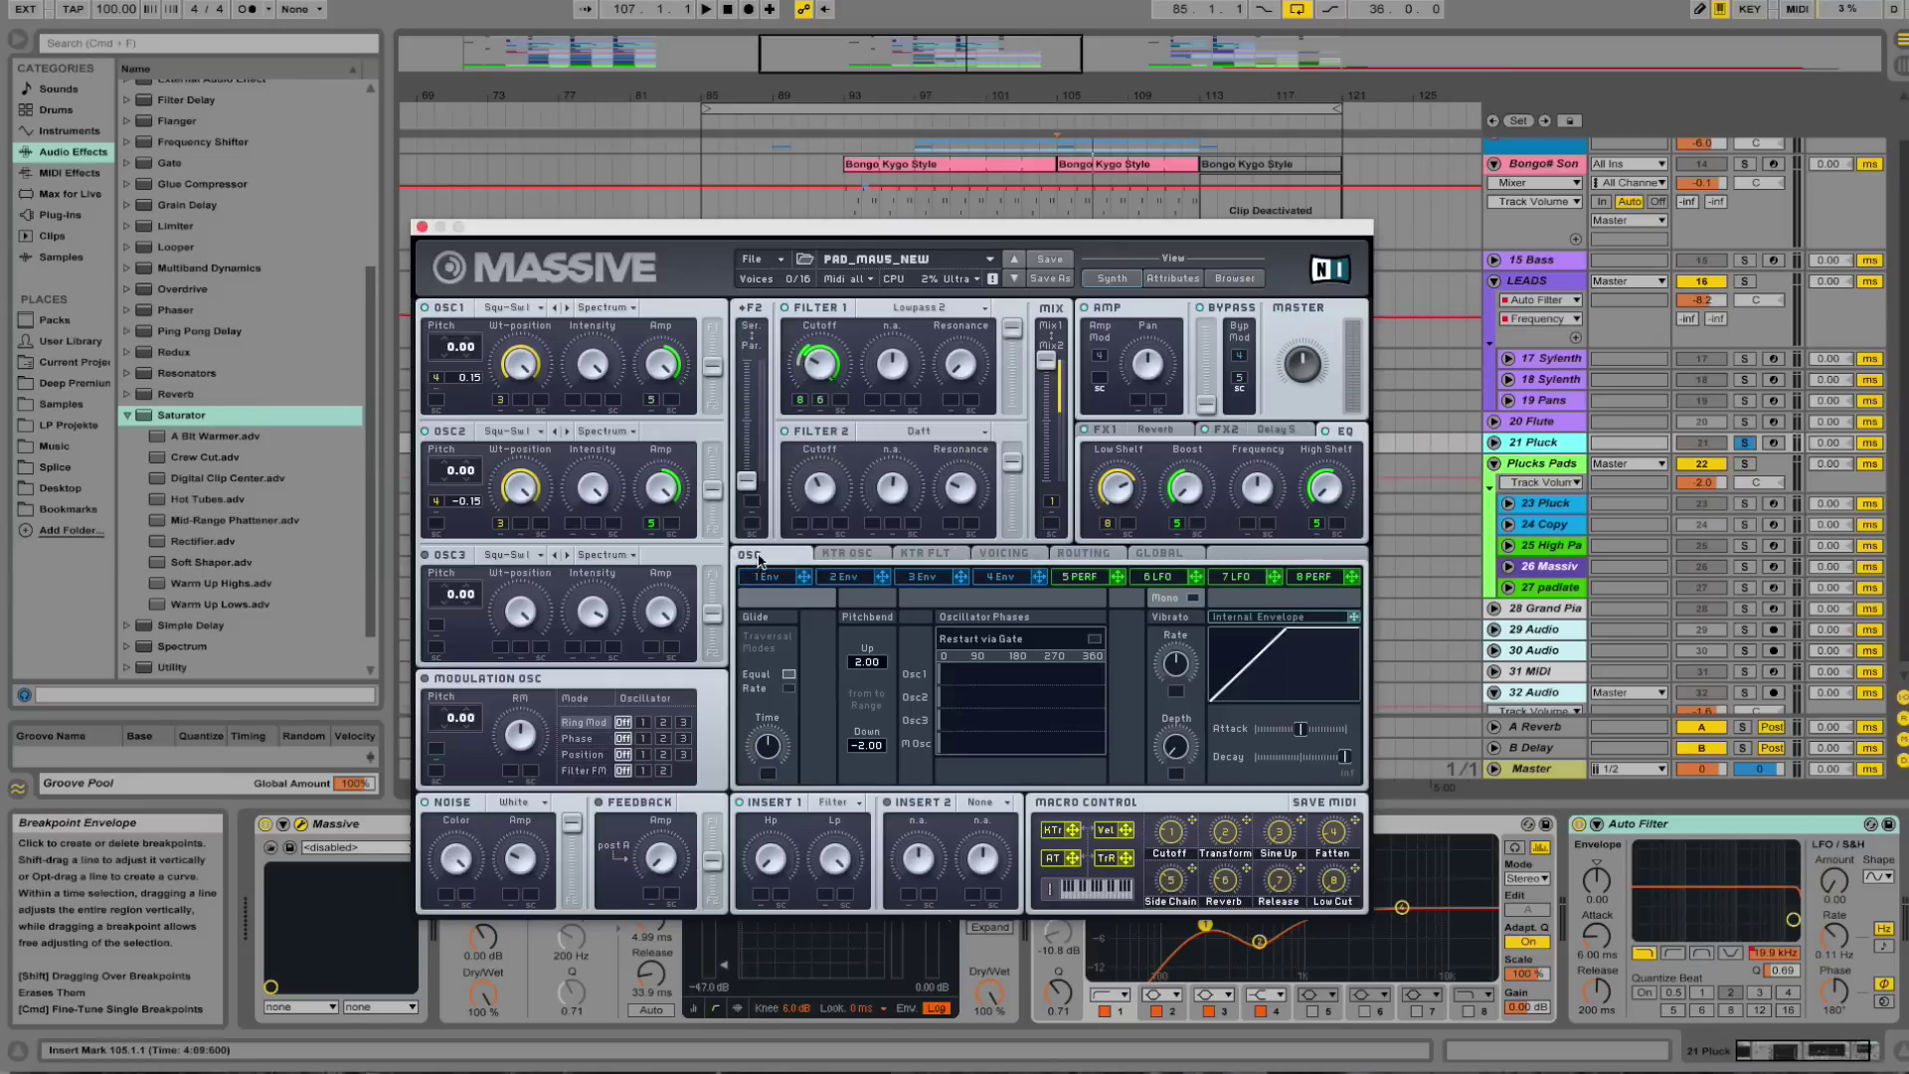
click(1092, 579)
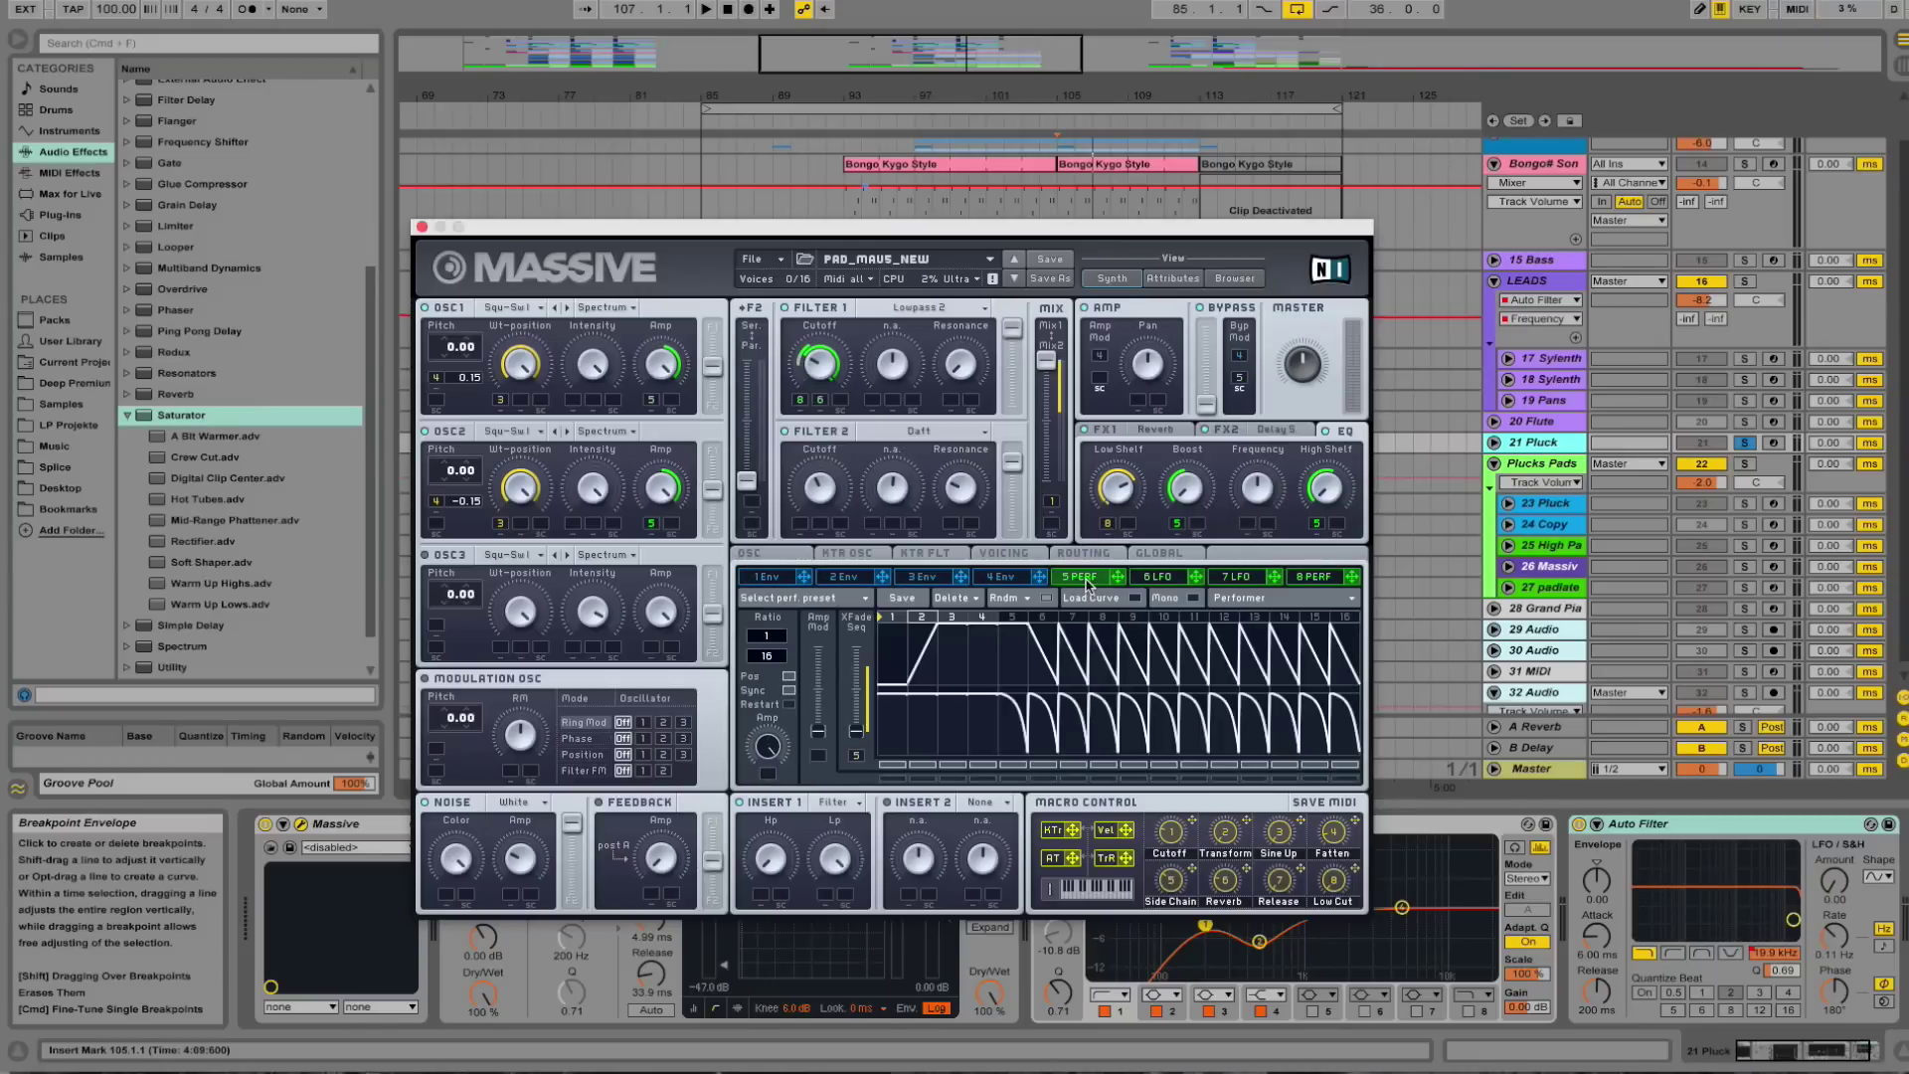
Close Massive, unsolo 21 Pluck, and play the soloed 25 High Pad from bar 97.
click(422, 229)
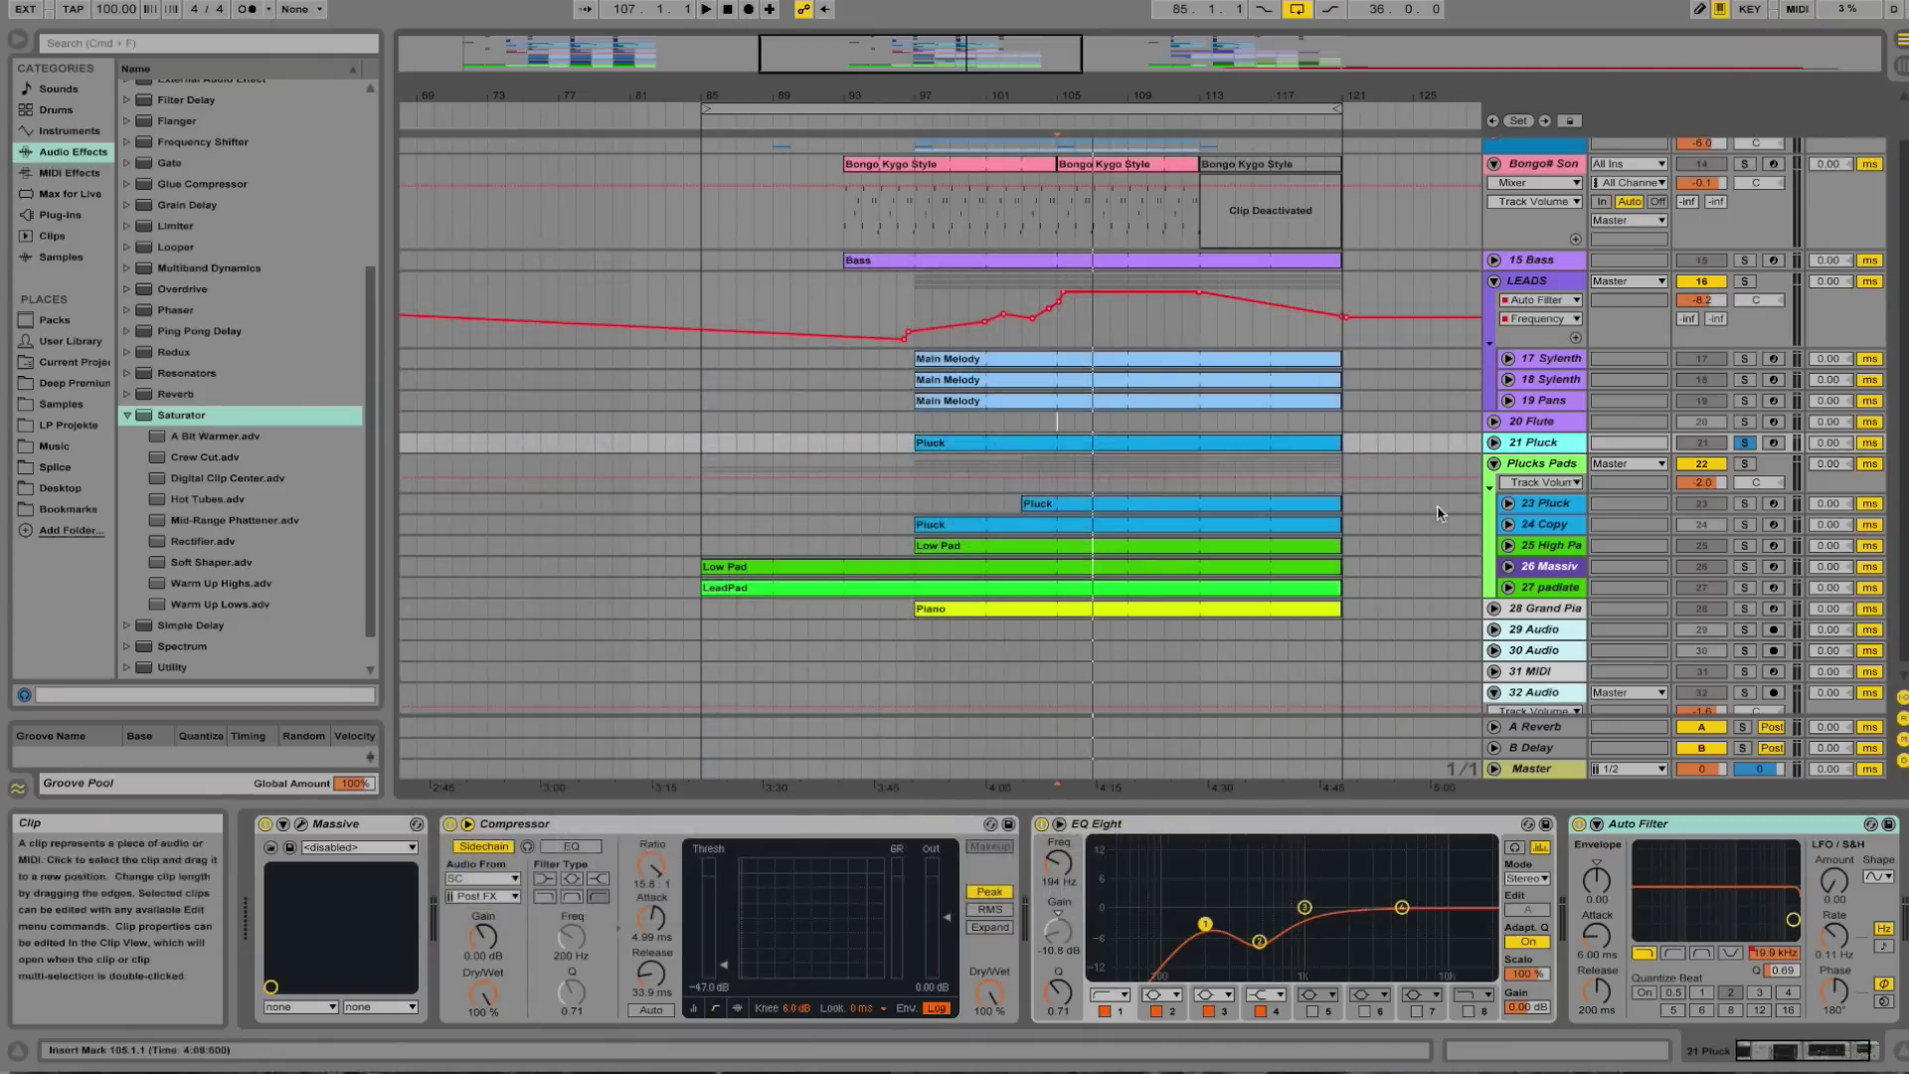
click(1539, 505)
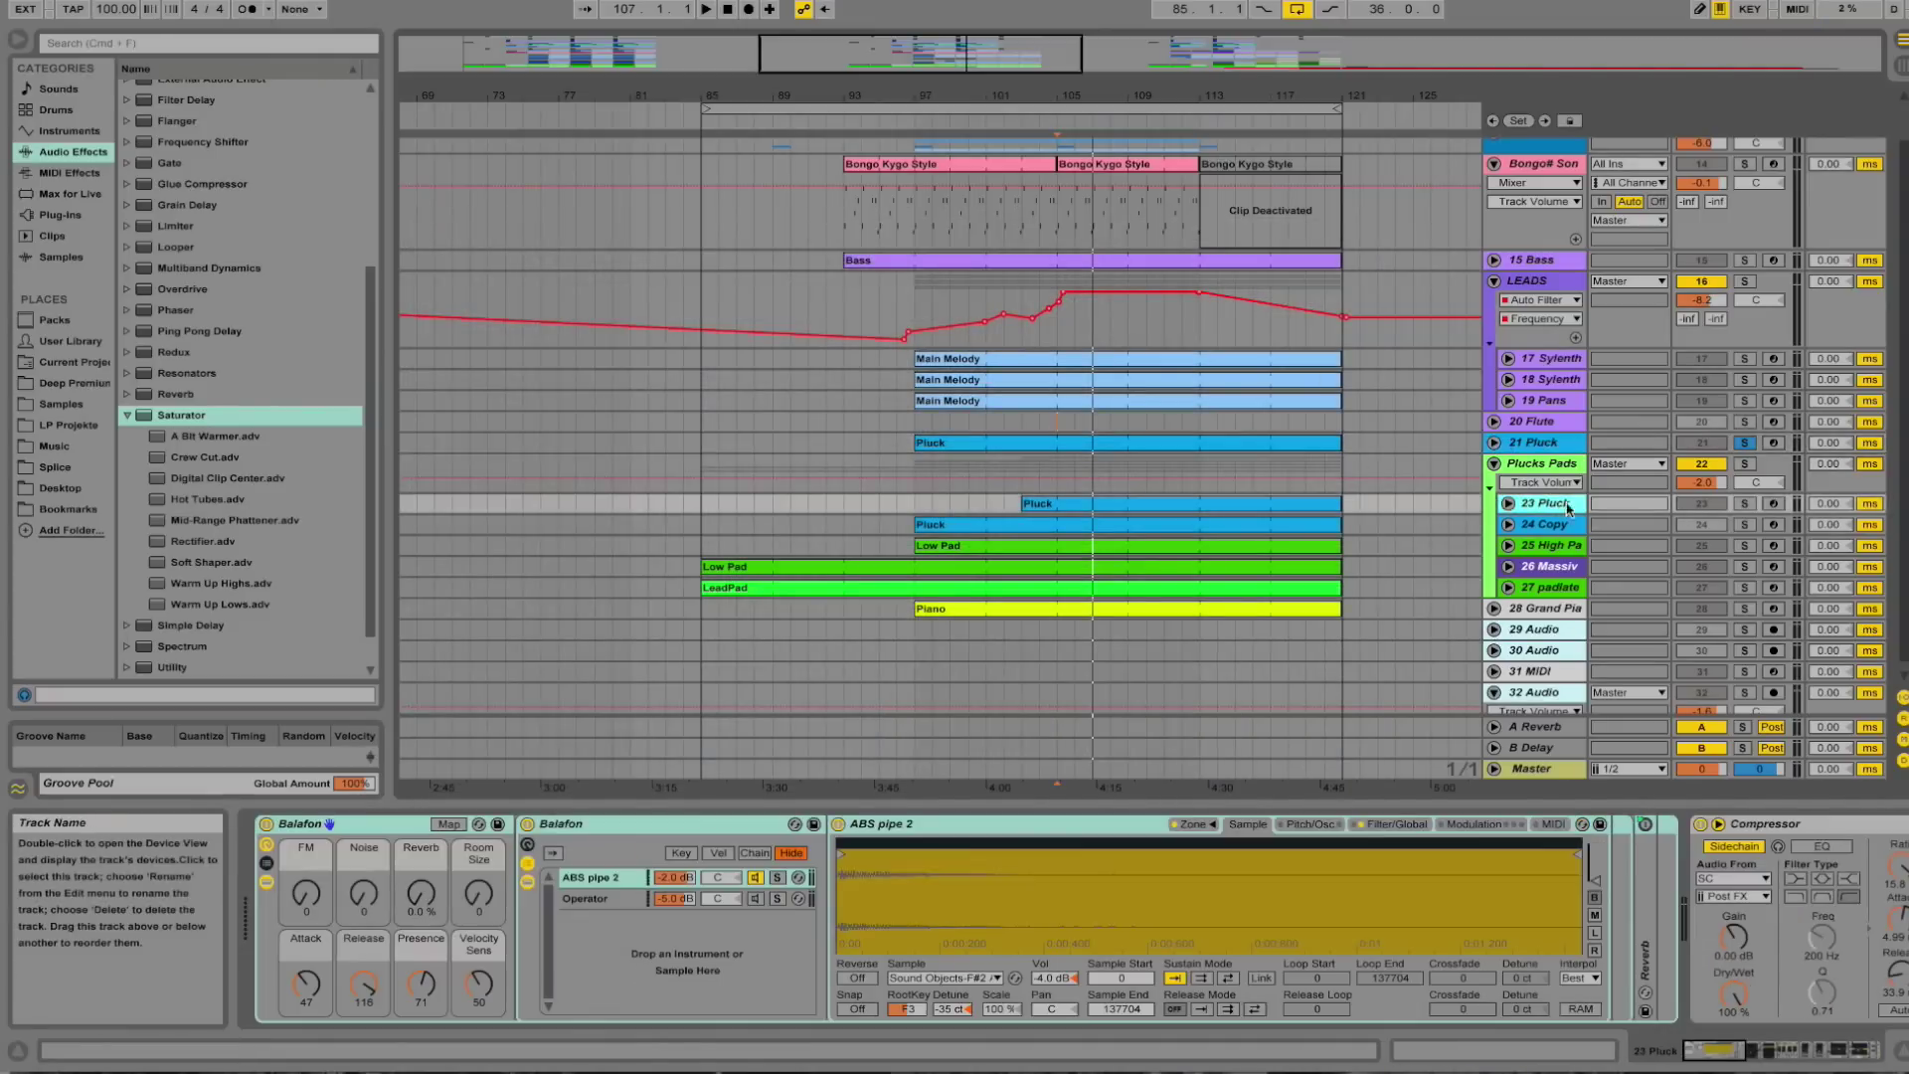
click(1747, 446)
click(1544, 549)
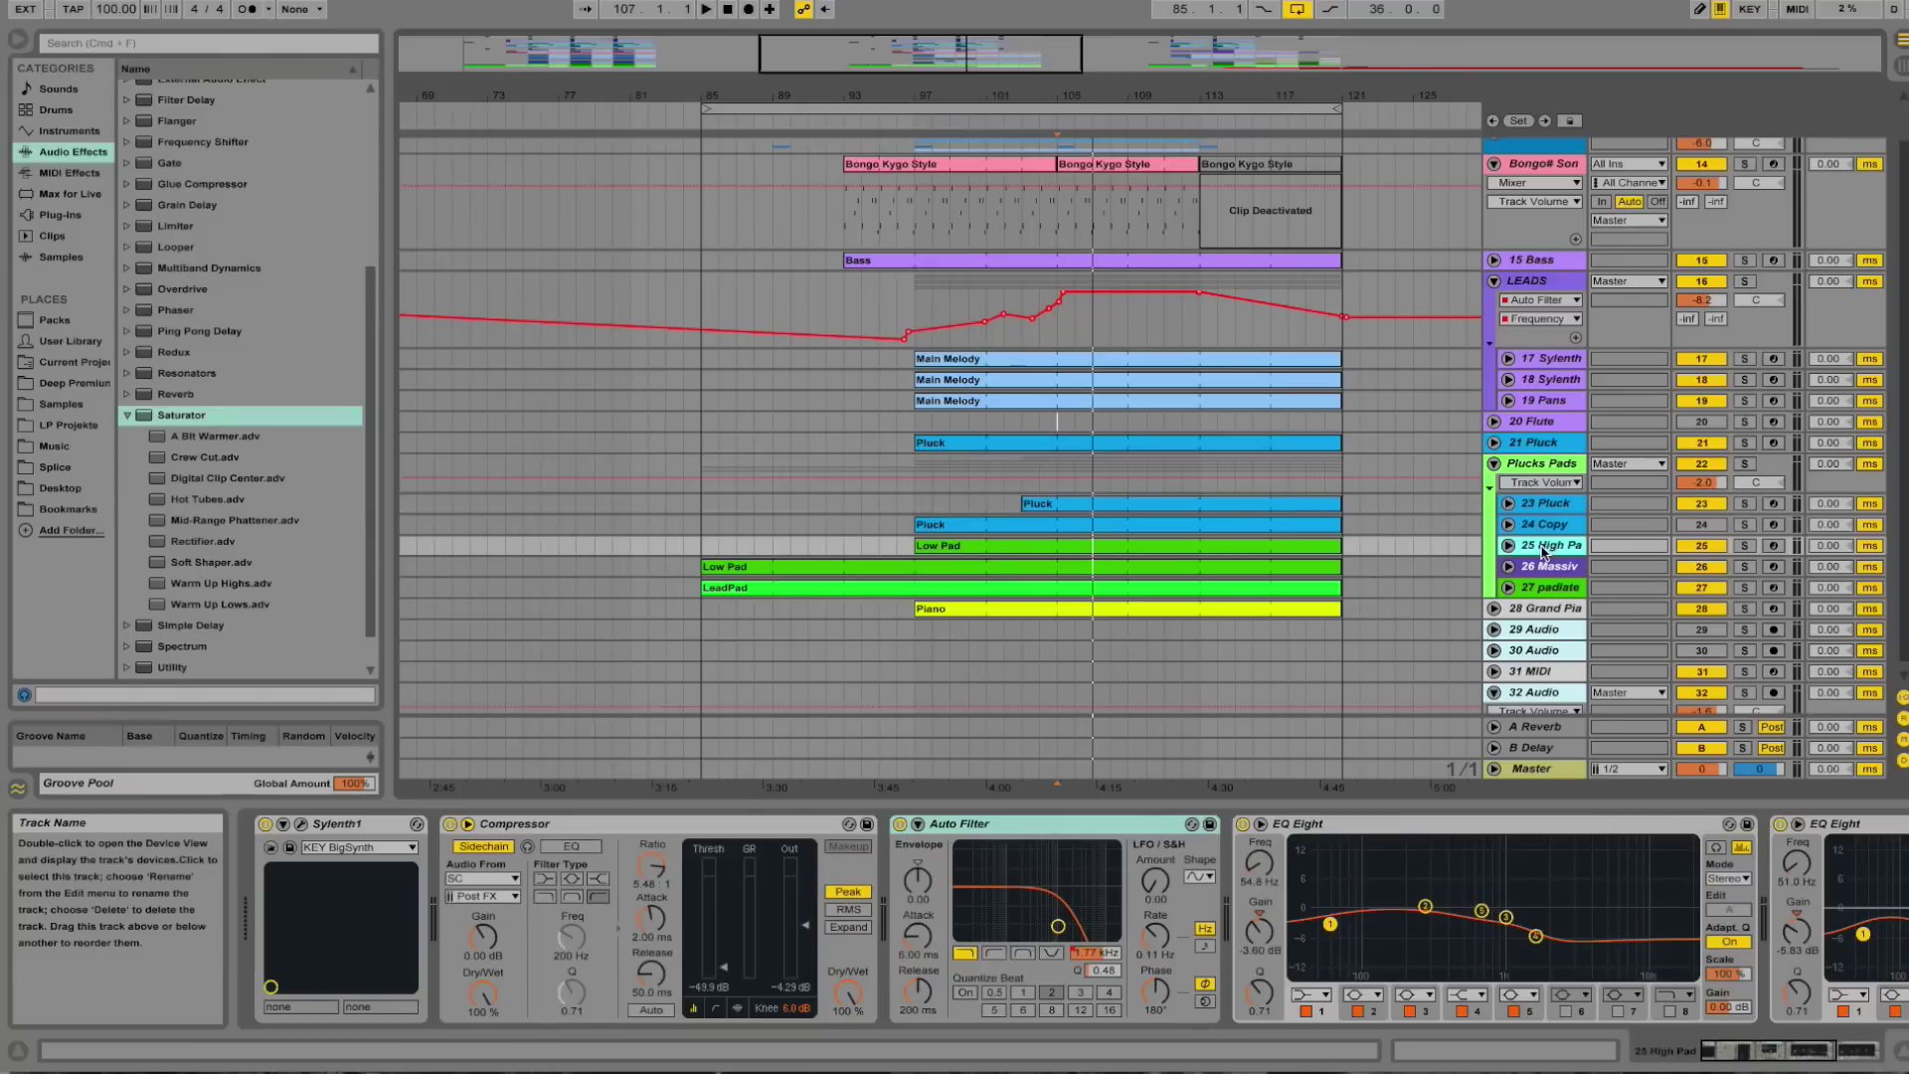
click(927, 546)
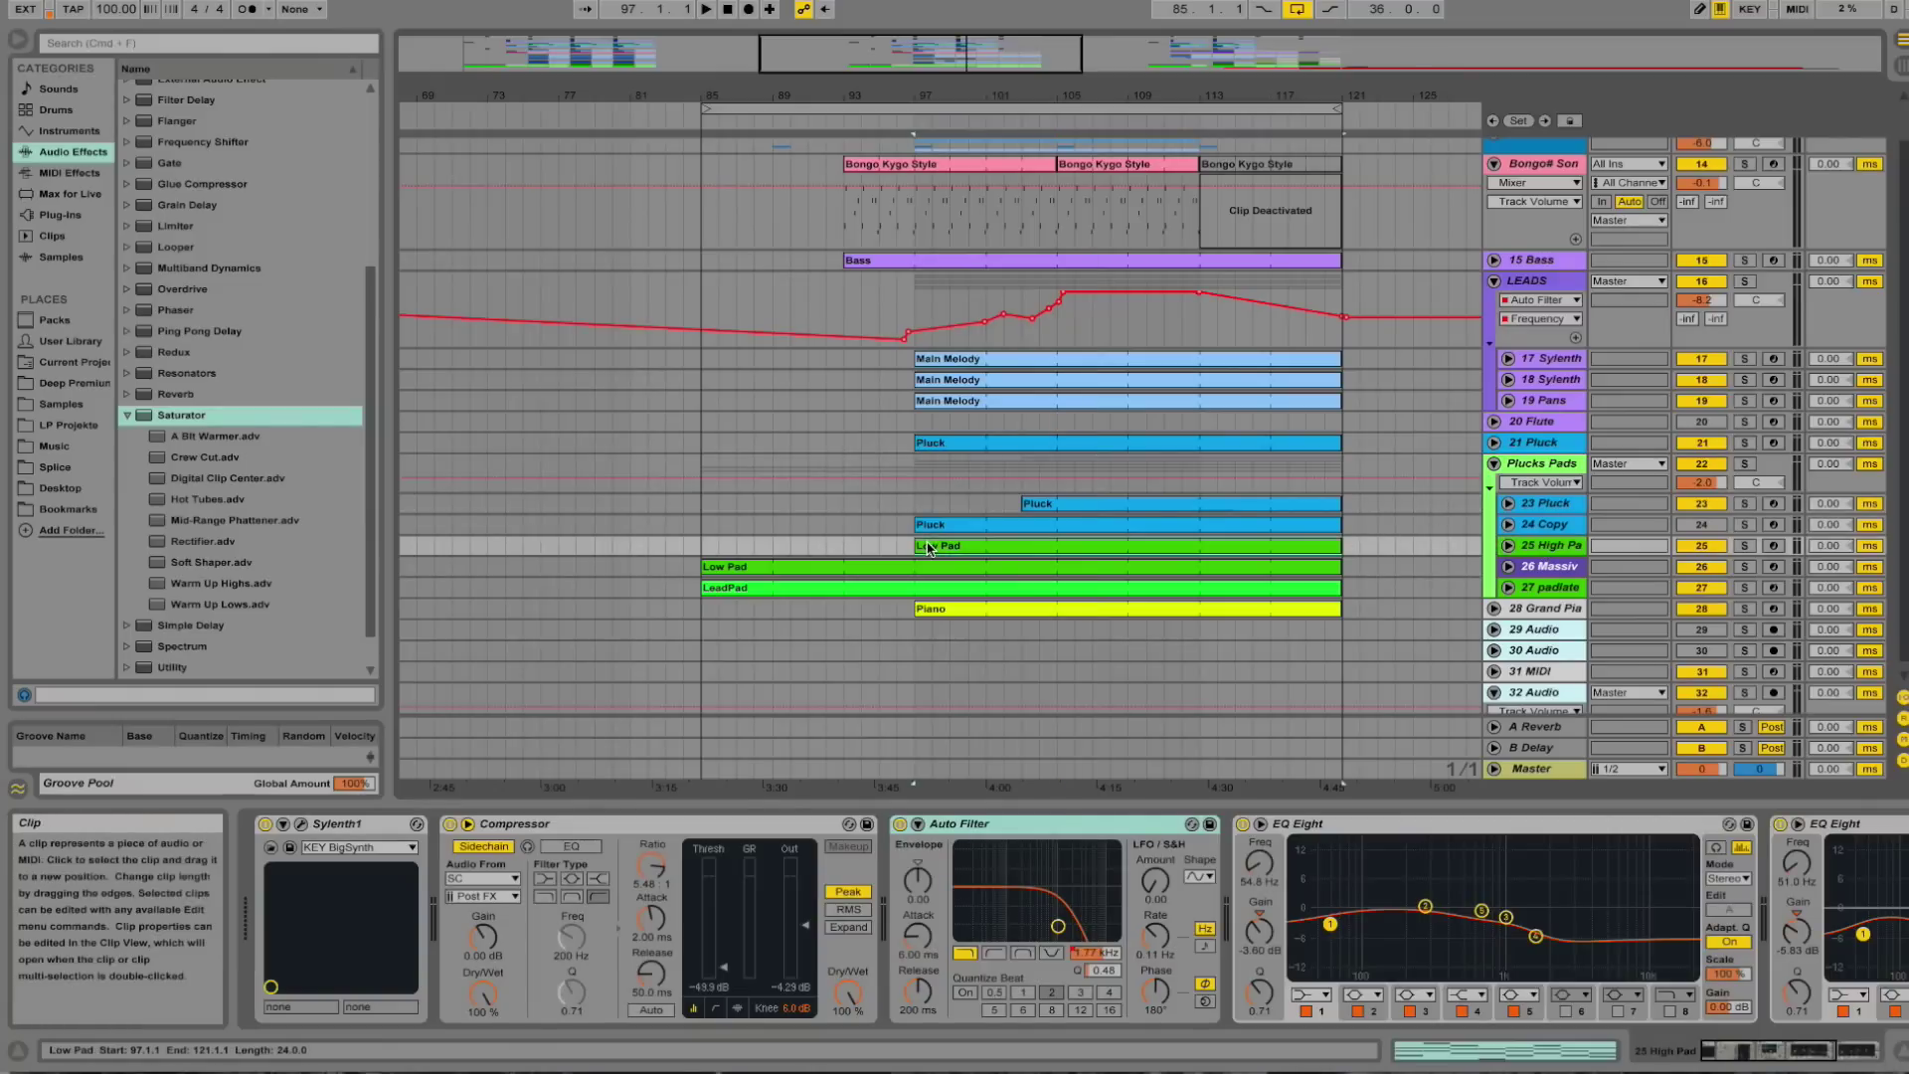
click(1747, 546)
key(space)
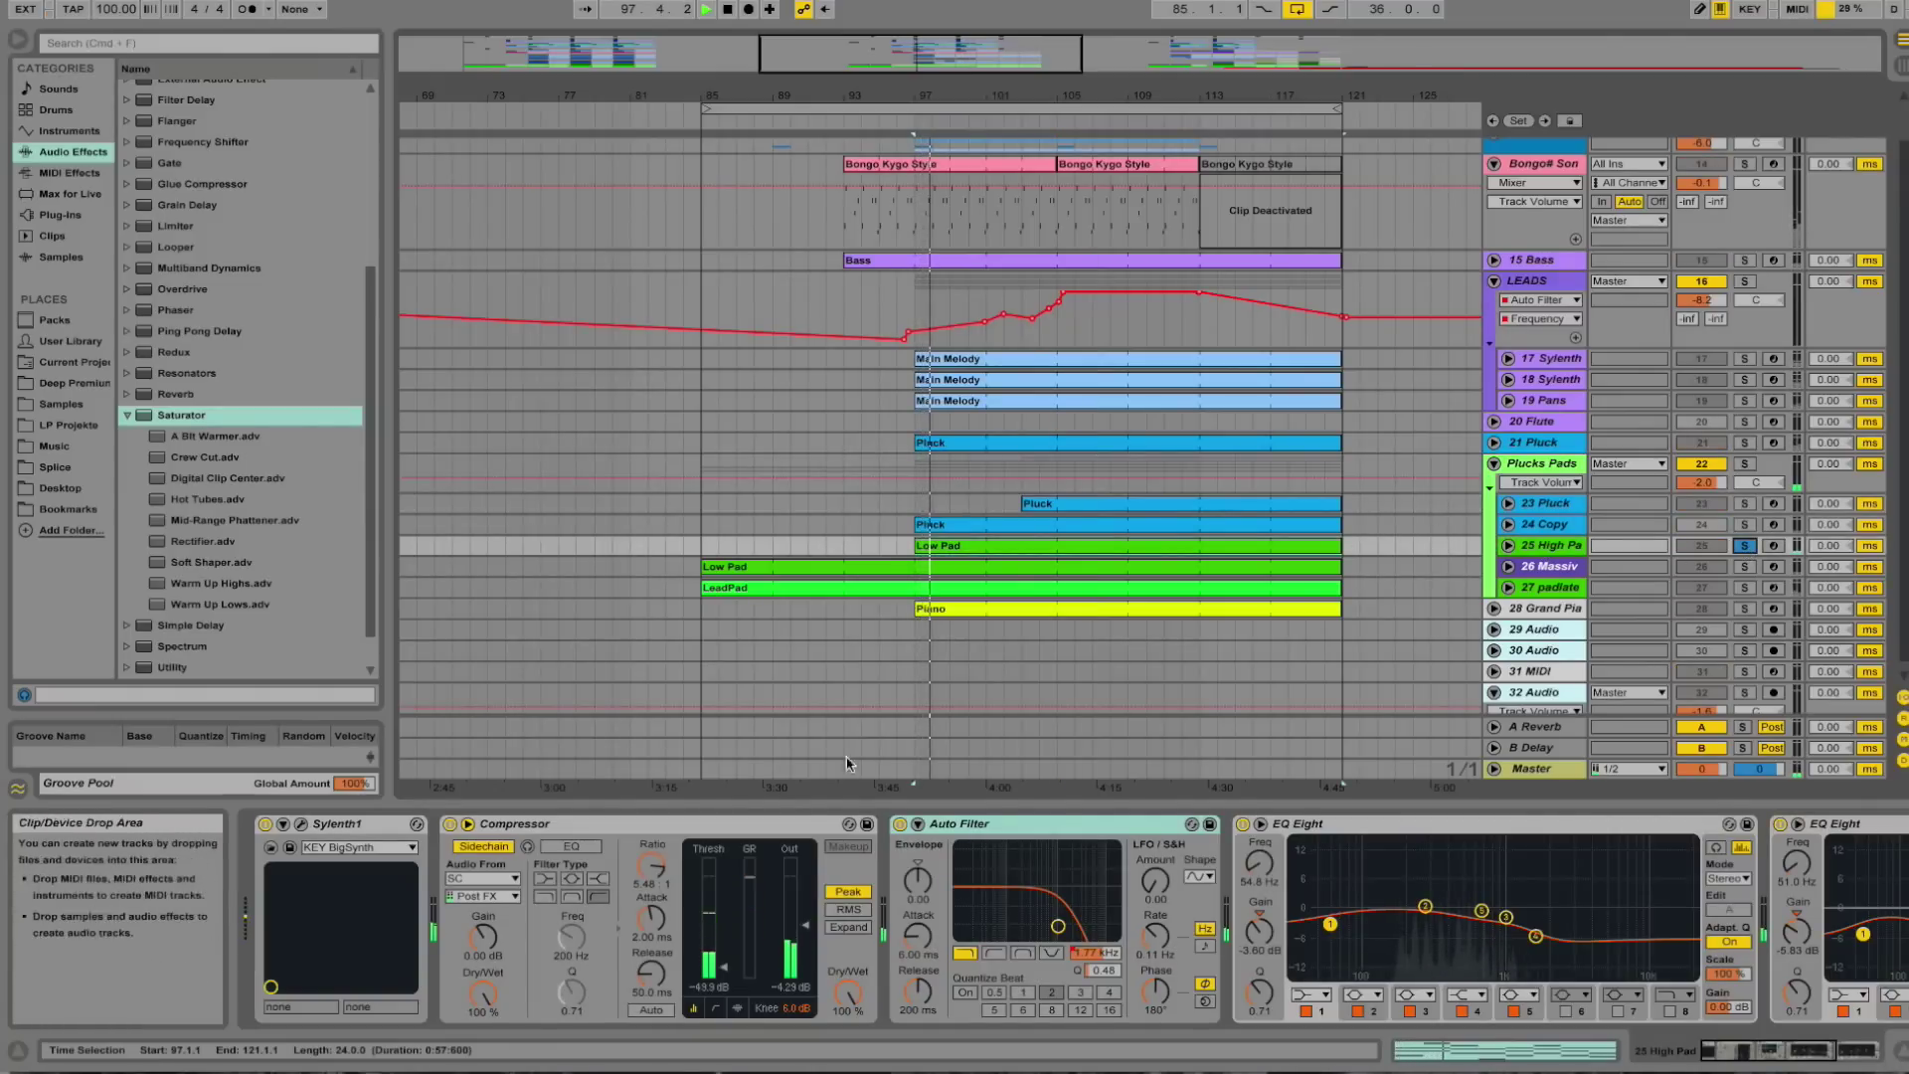
Toggle the High Pad's second EQ Eight between side and mid, then select track 26.
click(1768, 1052)
drag(1768, 1052, 1808, 1054)
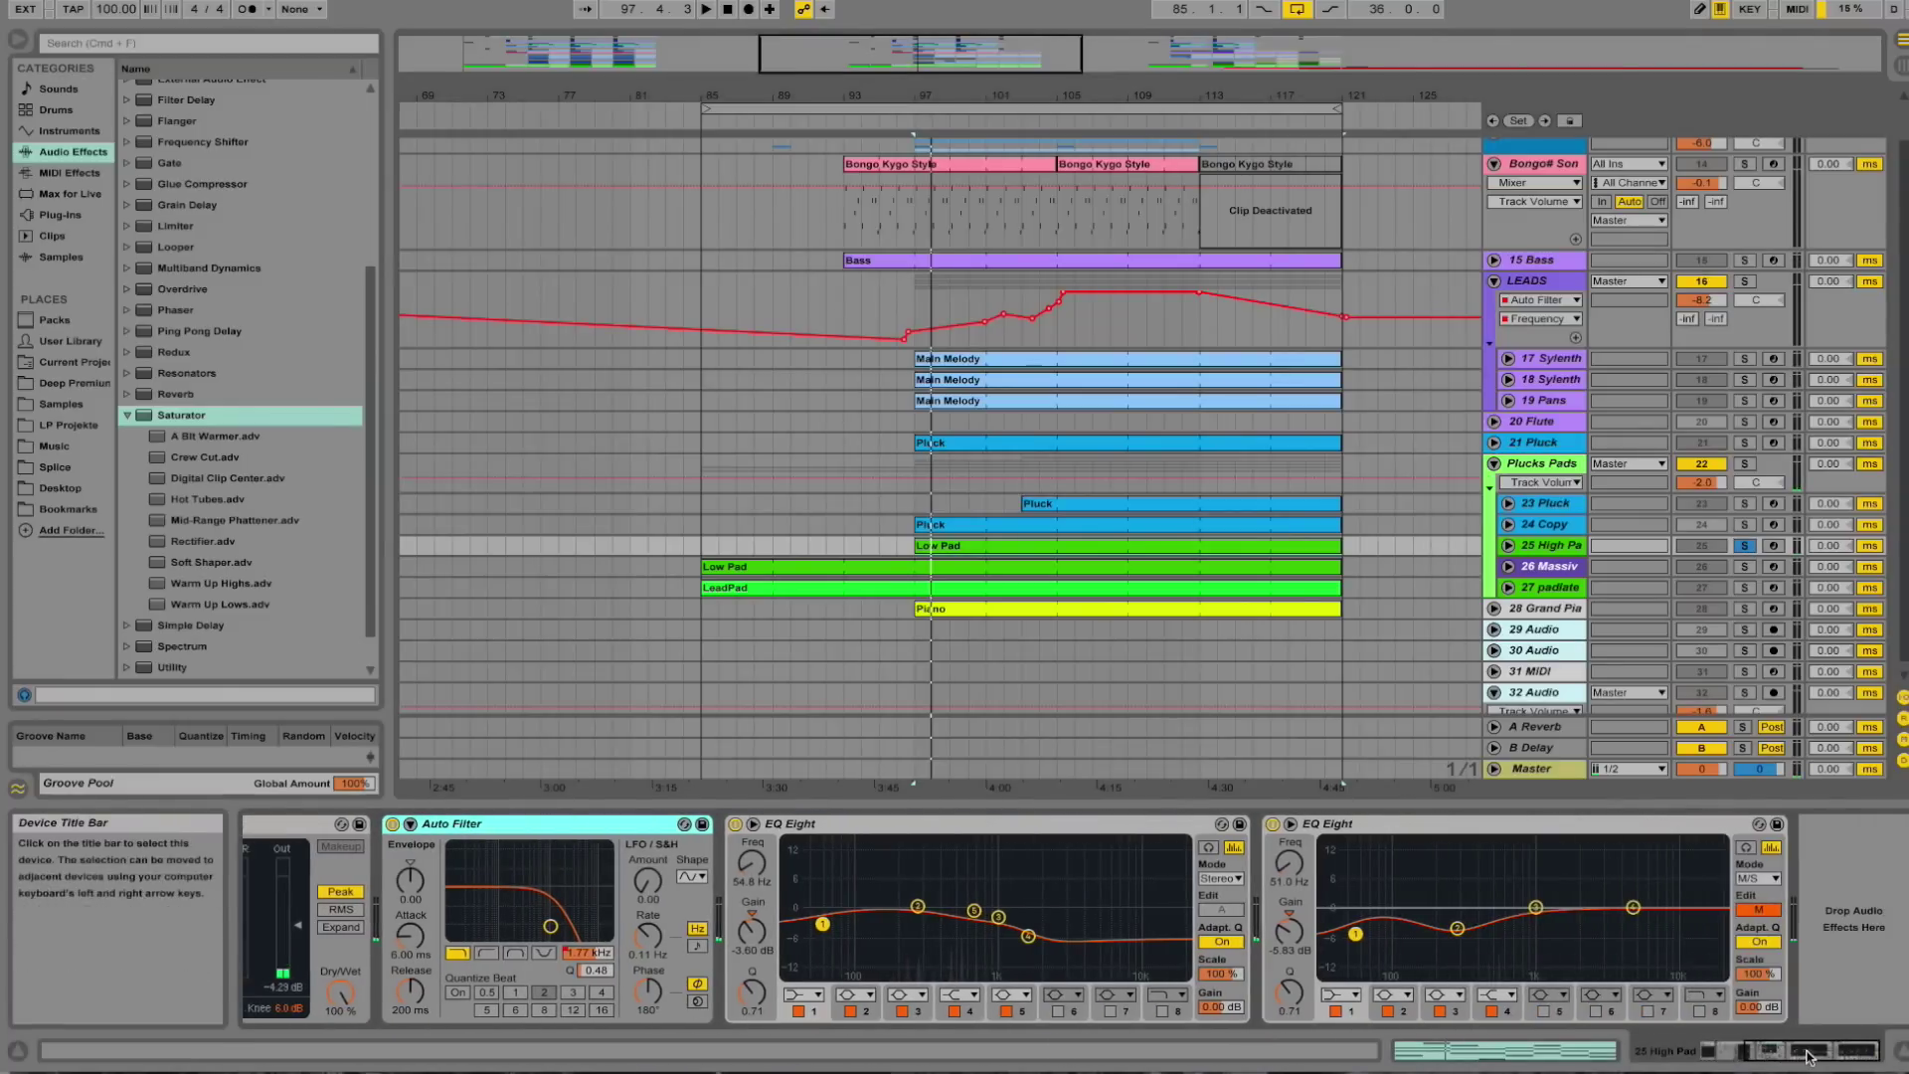
click(1768, 908)
click(1768, 910)
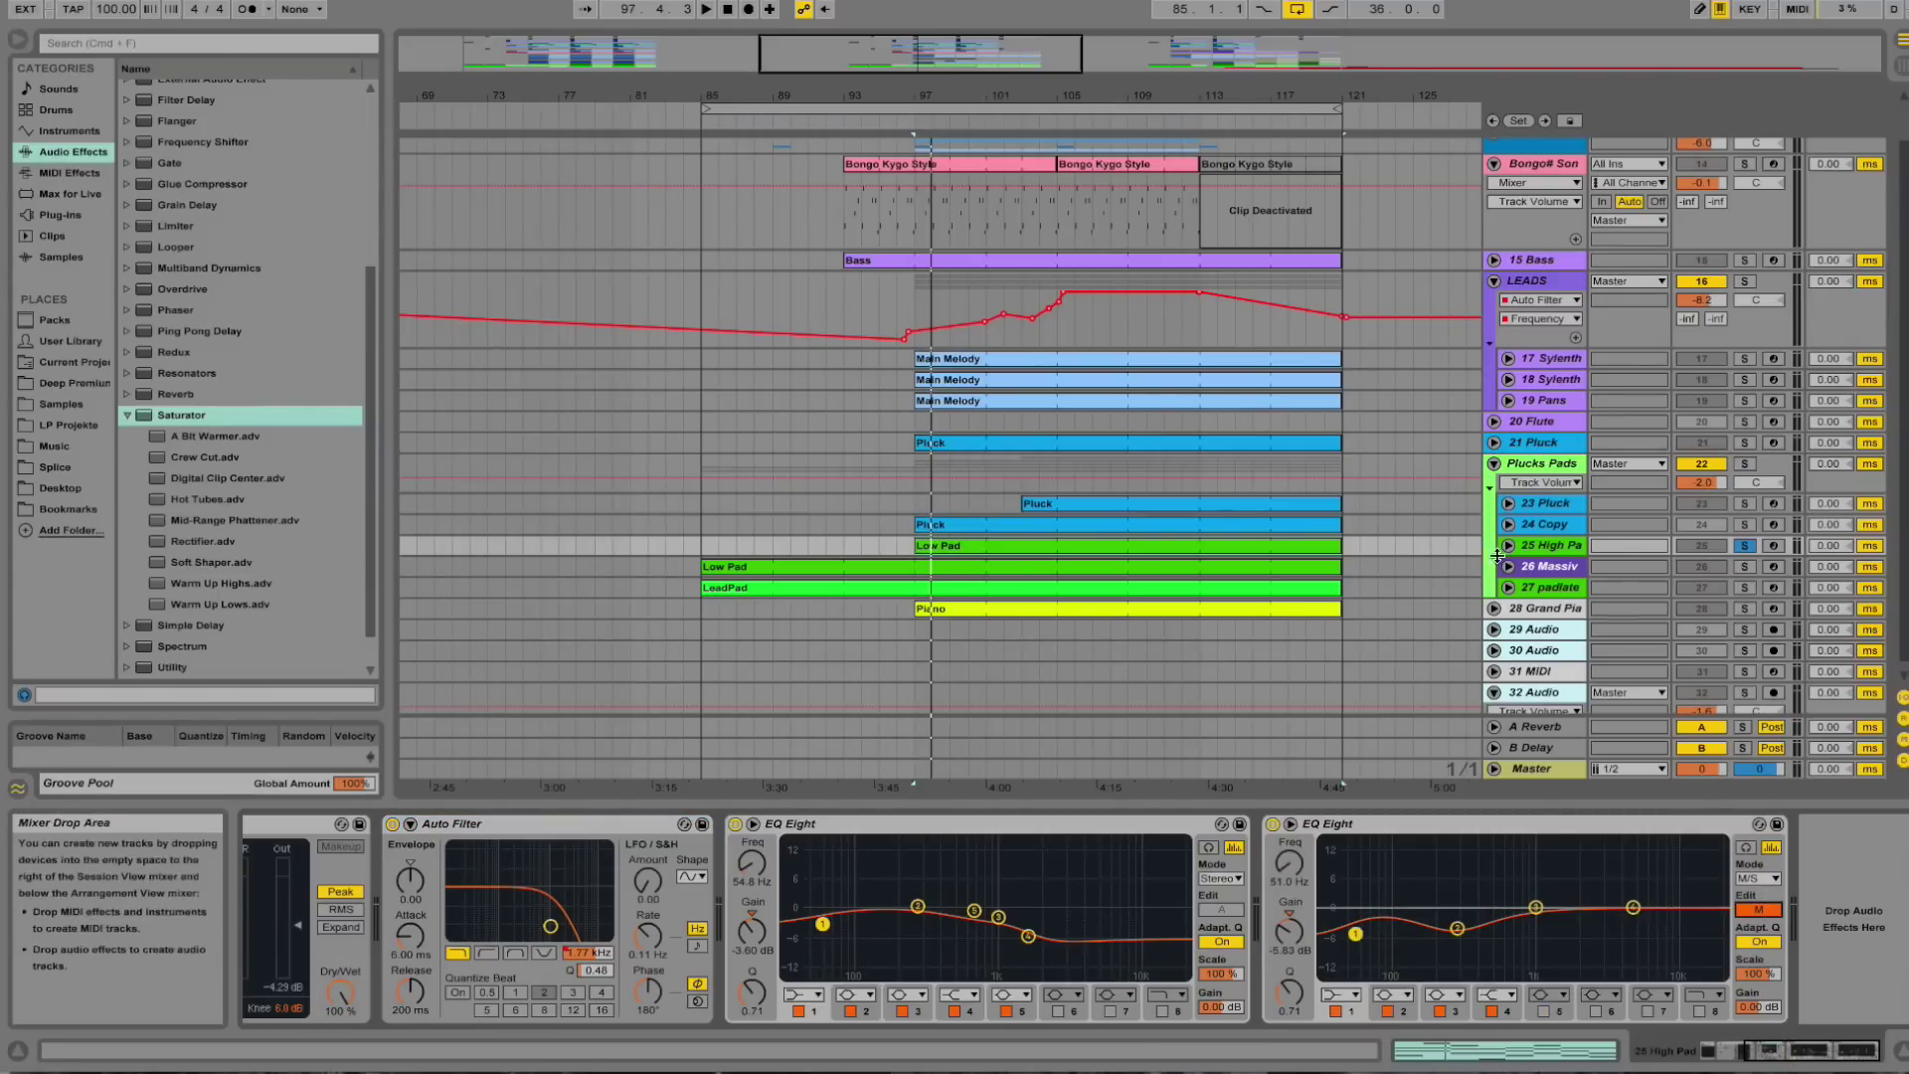
click(1554, 574)
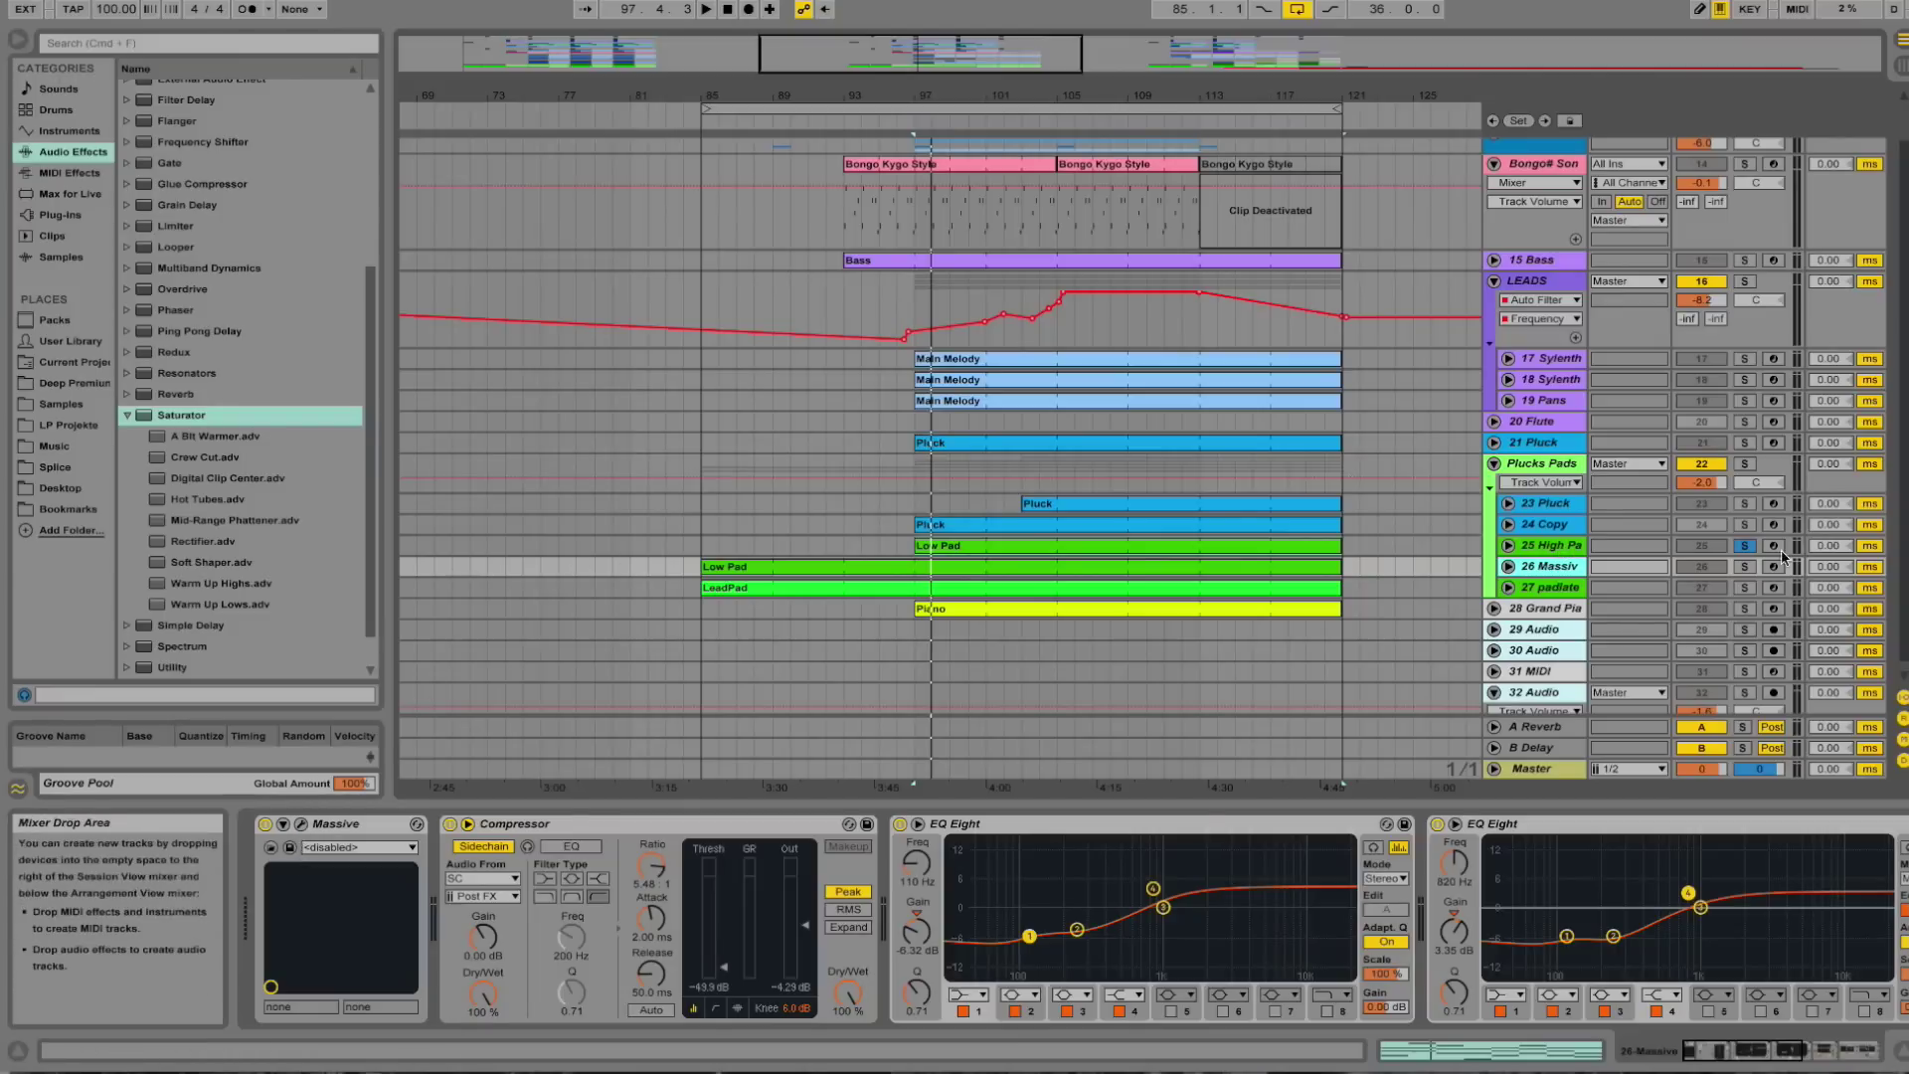
Solo track 26 instead of the High Pad, play it, and open its Massive editor.
click(1747, 566)
key(space)
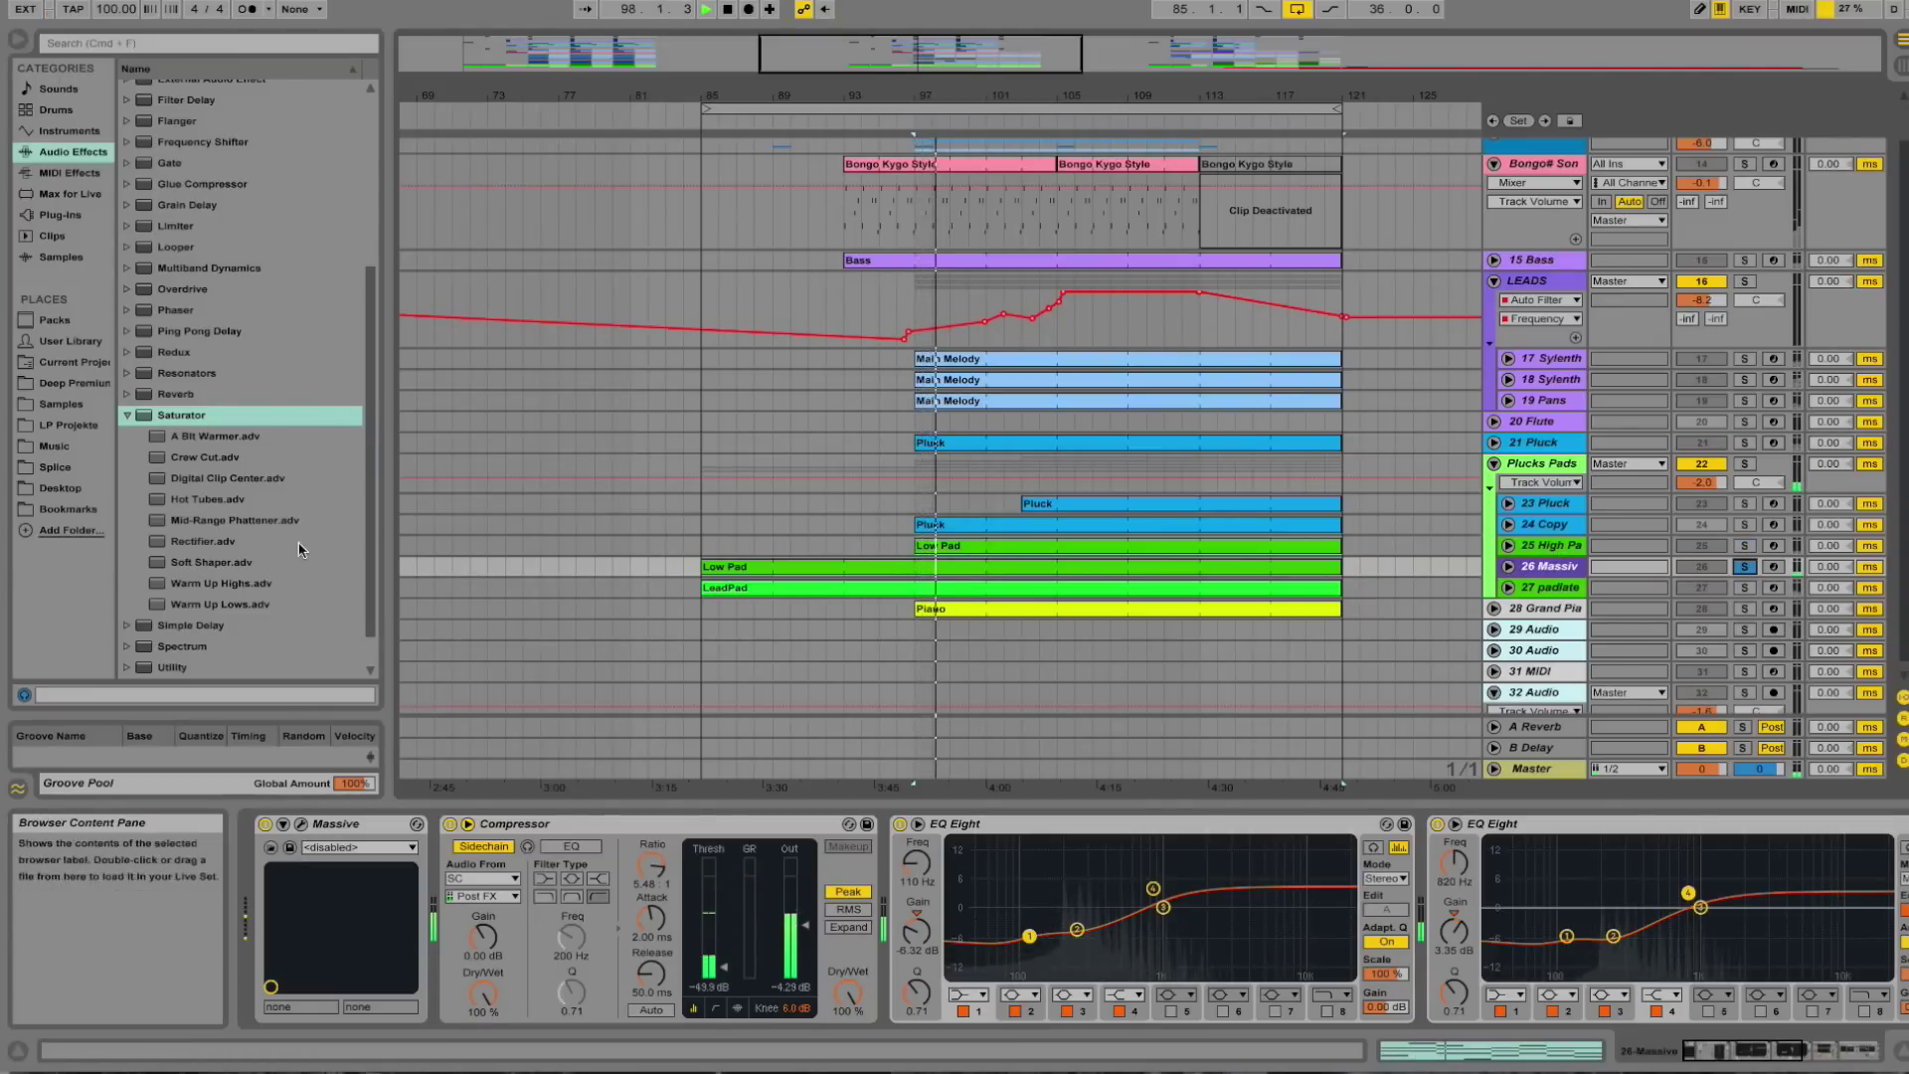
click(302, 826)
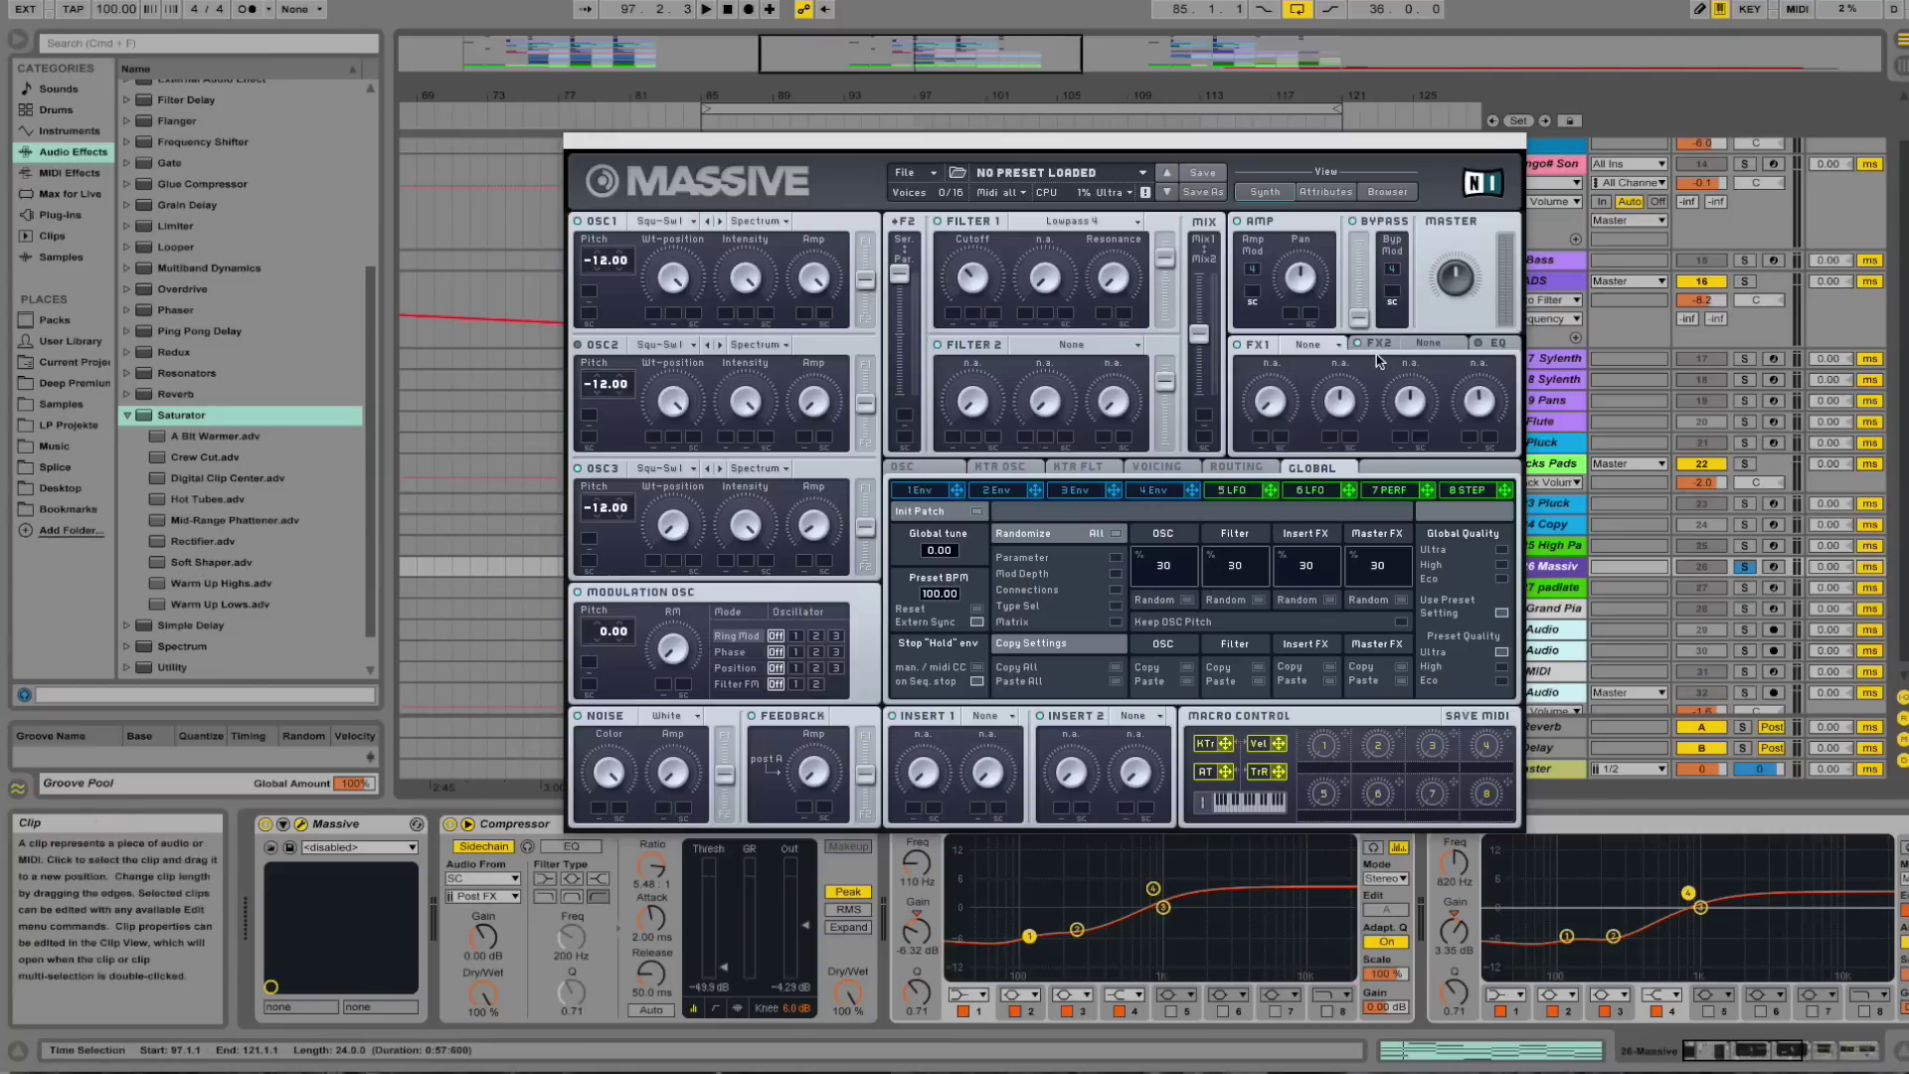
Close Massive, scroll to track 26's later effects, and briefly play then stop.
click(575, 142)
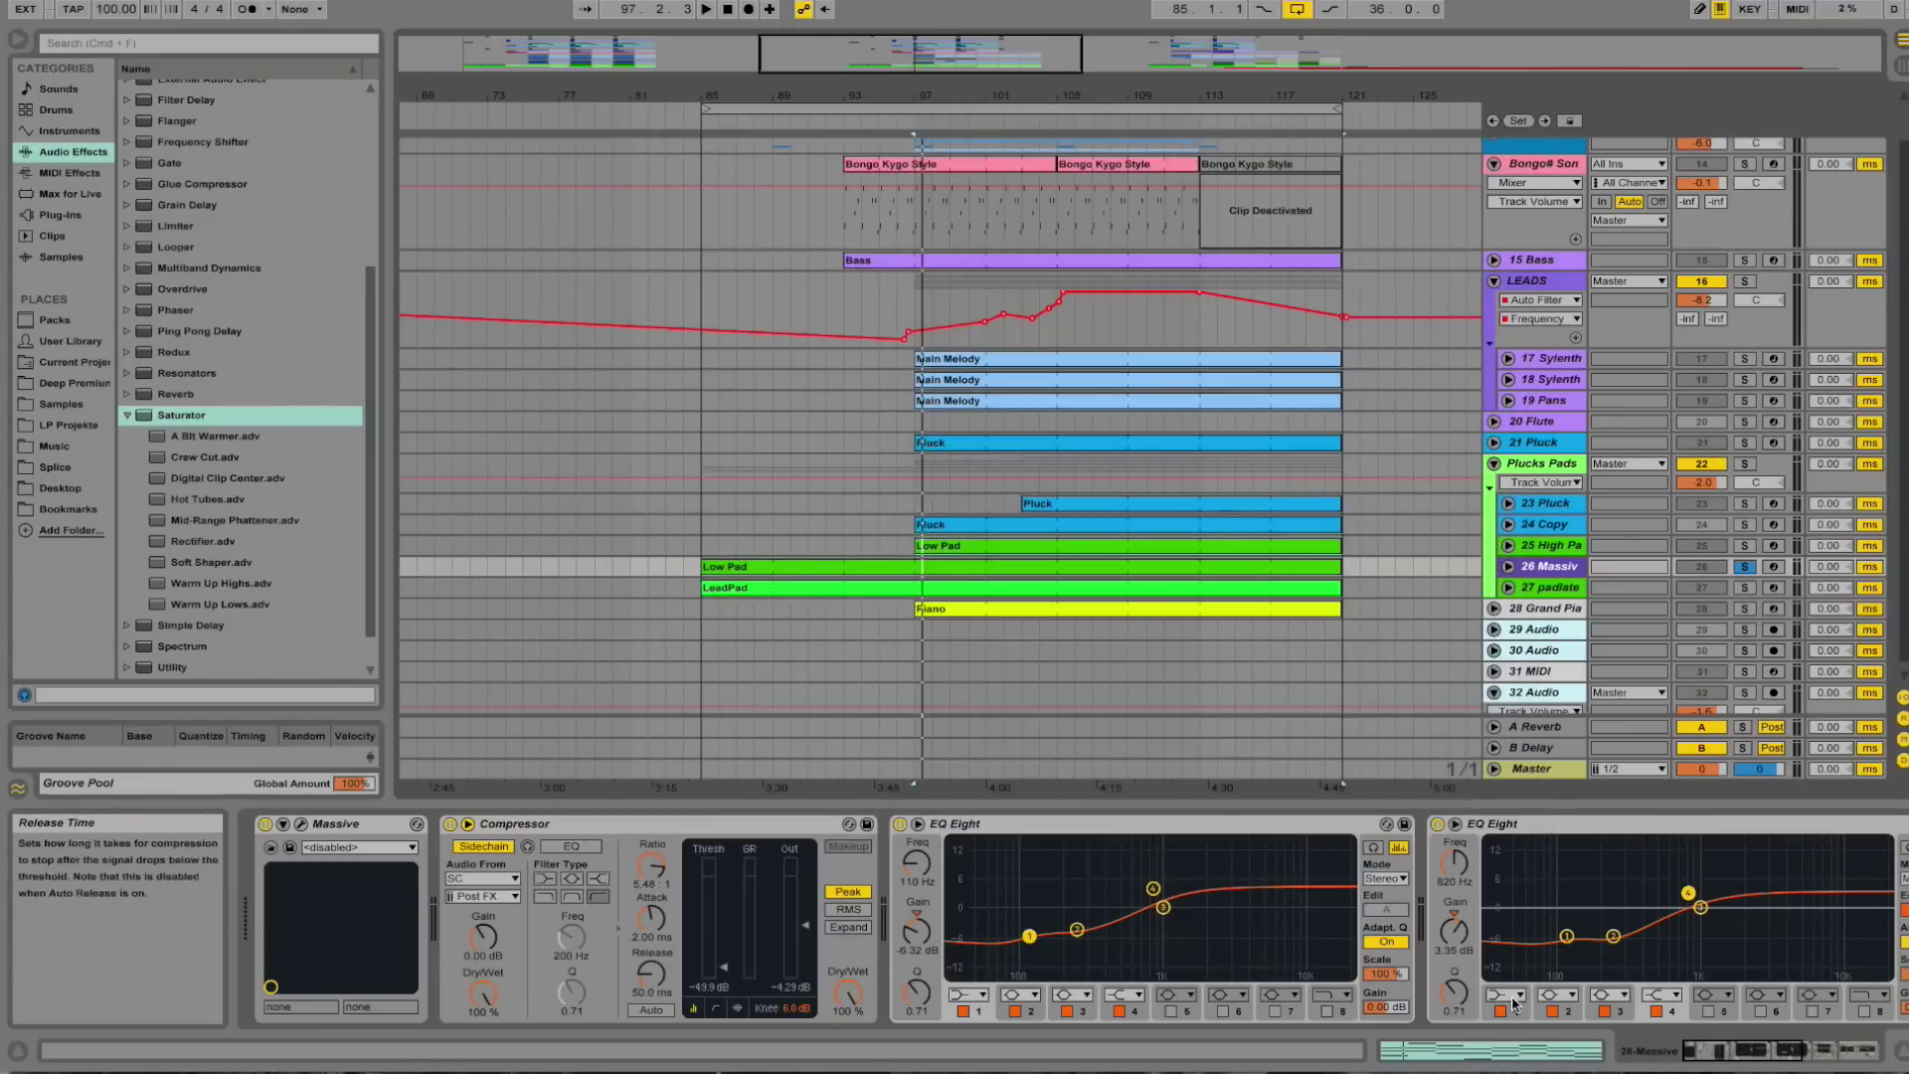
click(1808, 1063)
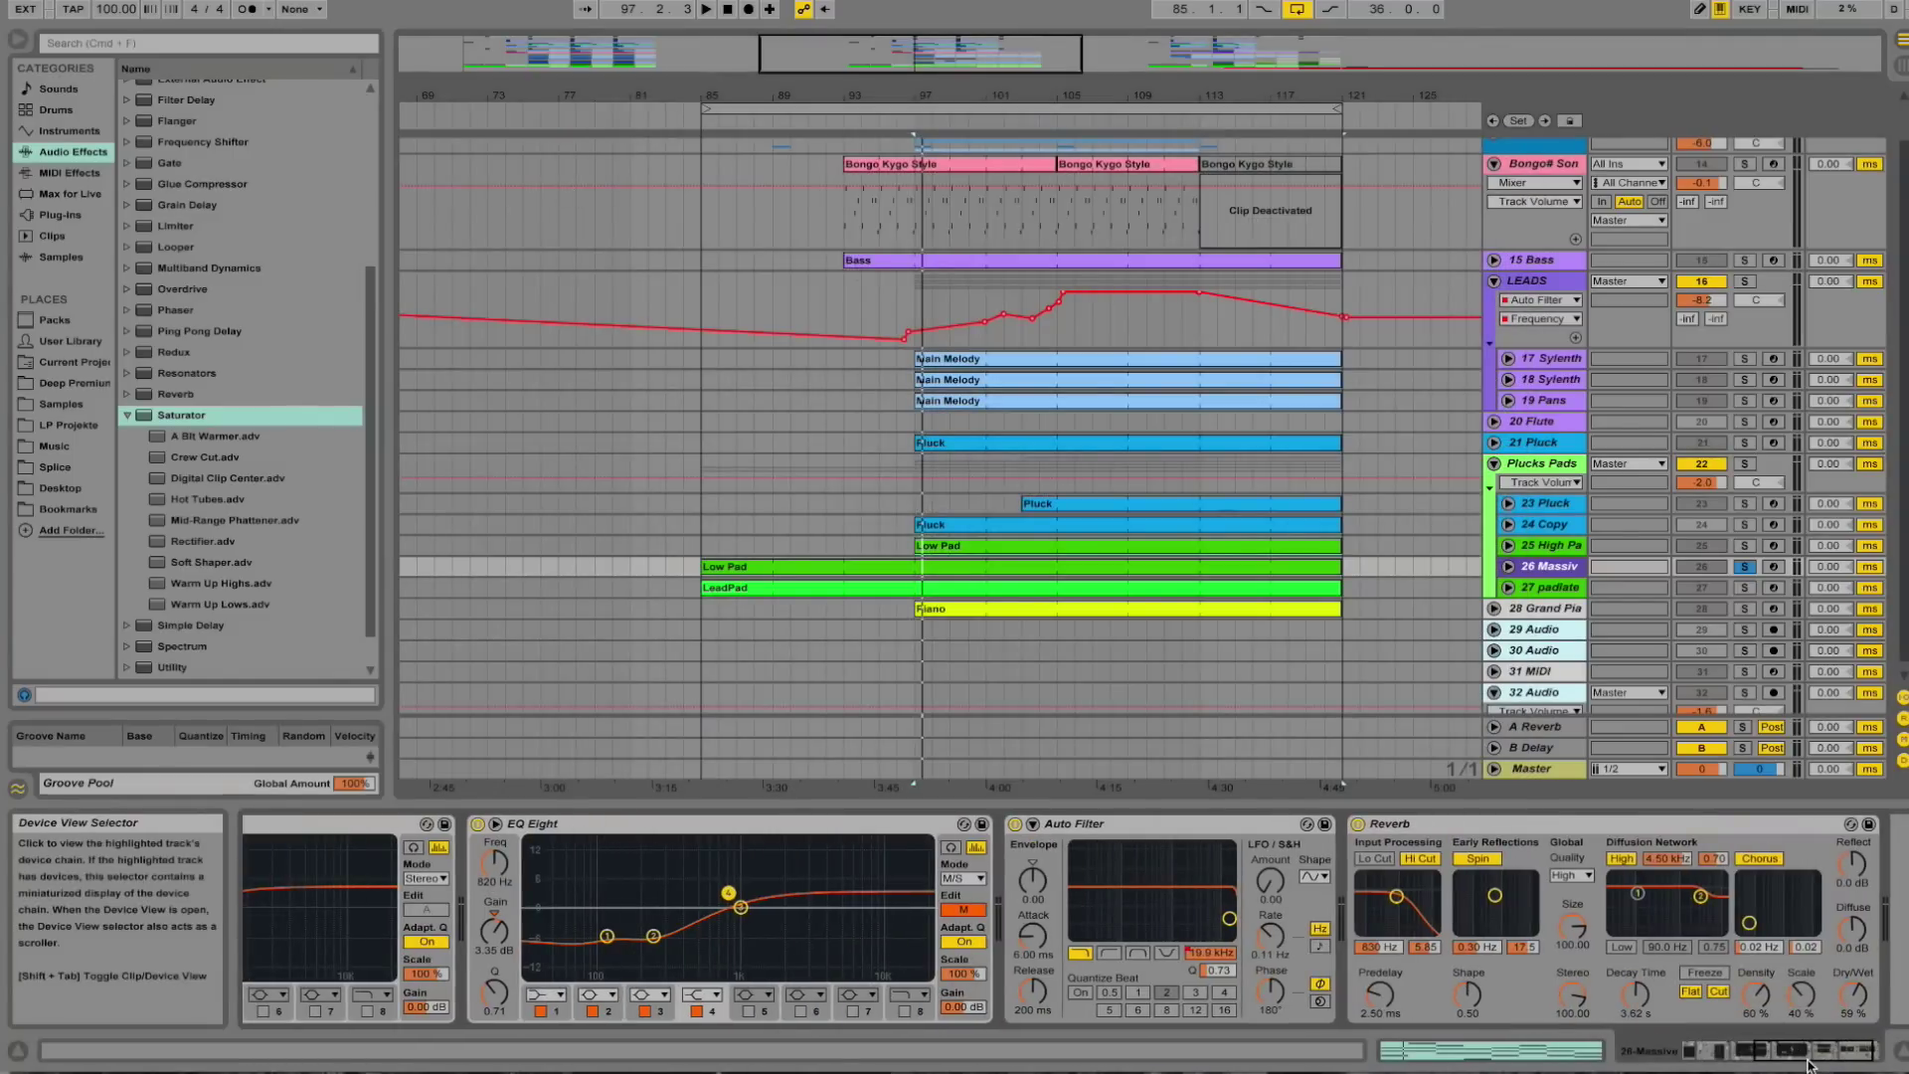
mouse_move(1808, 1062)
mouse_down()
mouse_move(1670, 1062)
mouse_move(1820, 1054)
mouse_up()
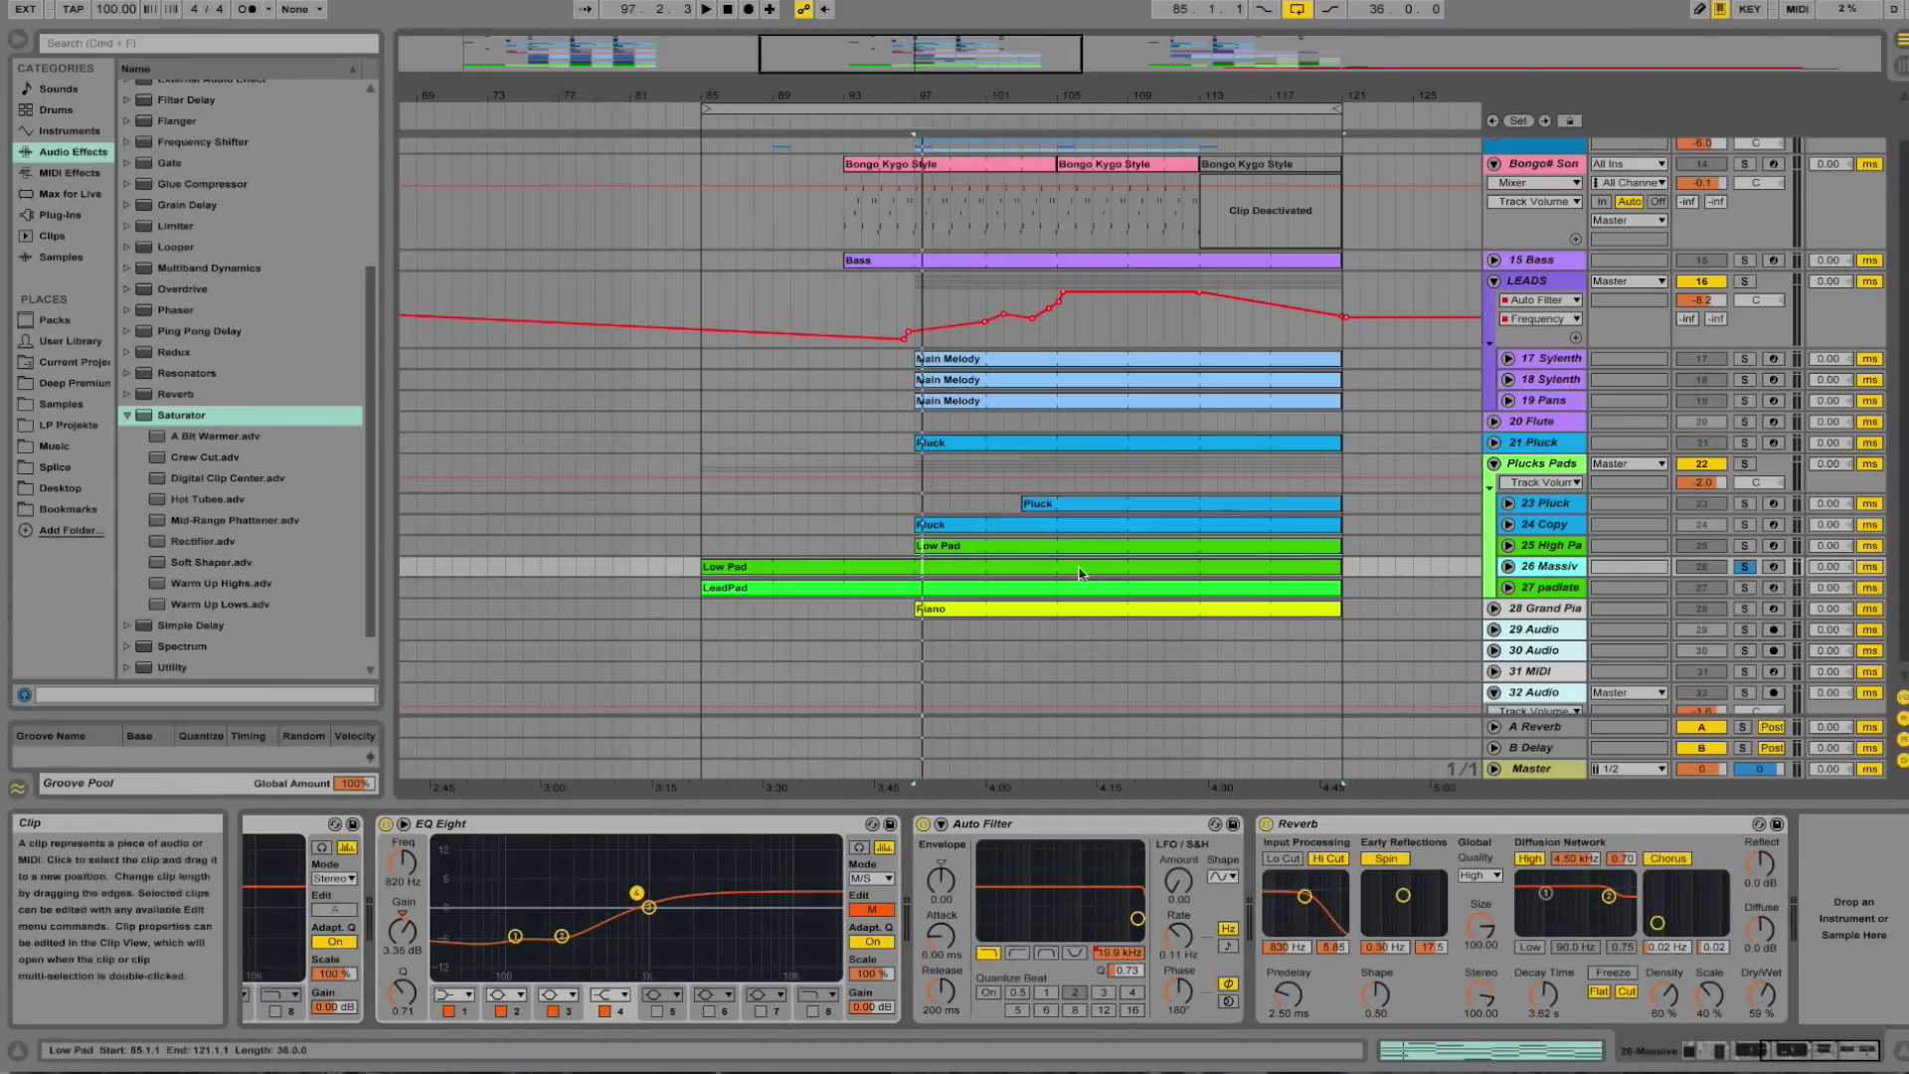
key(space)
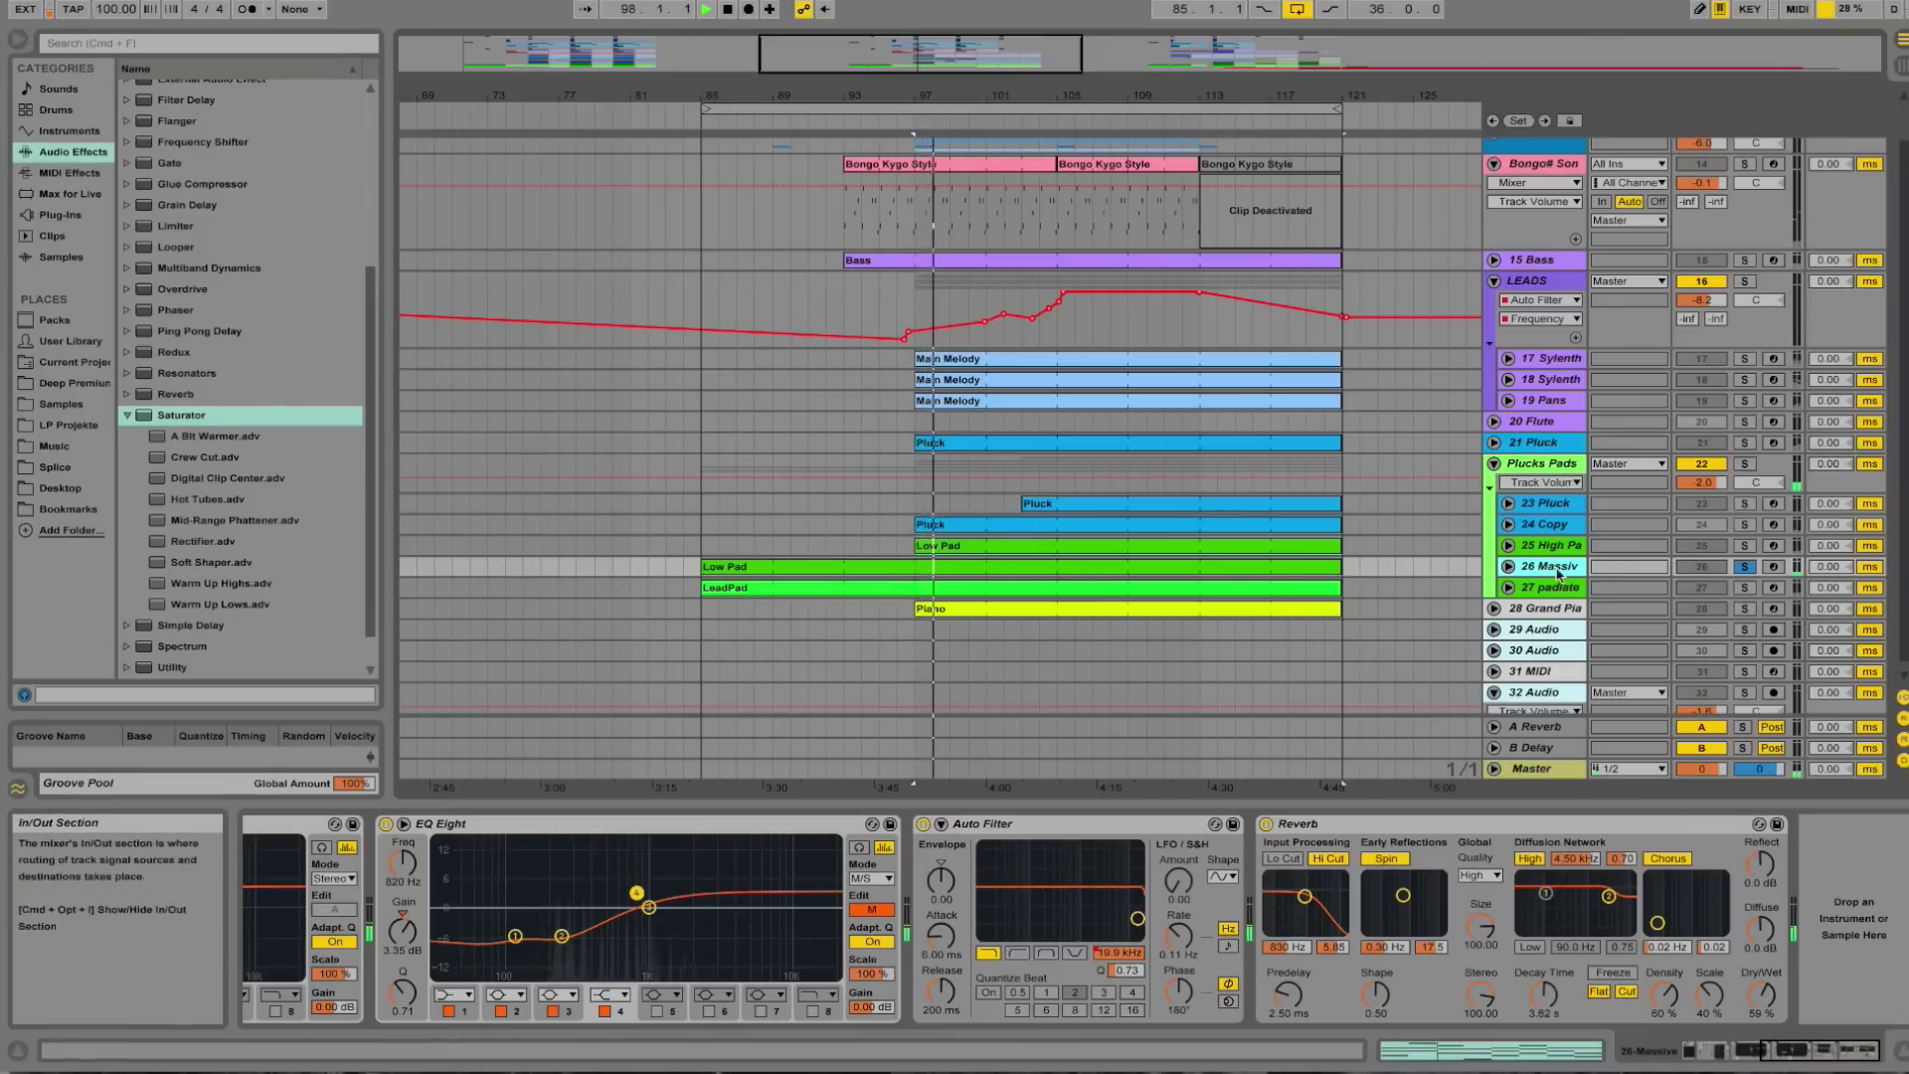
key(space)
Unfold and select track 27 padlate, solo it, and start playback.
click(1509, 588)
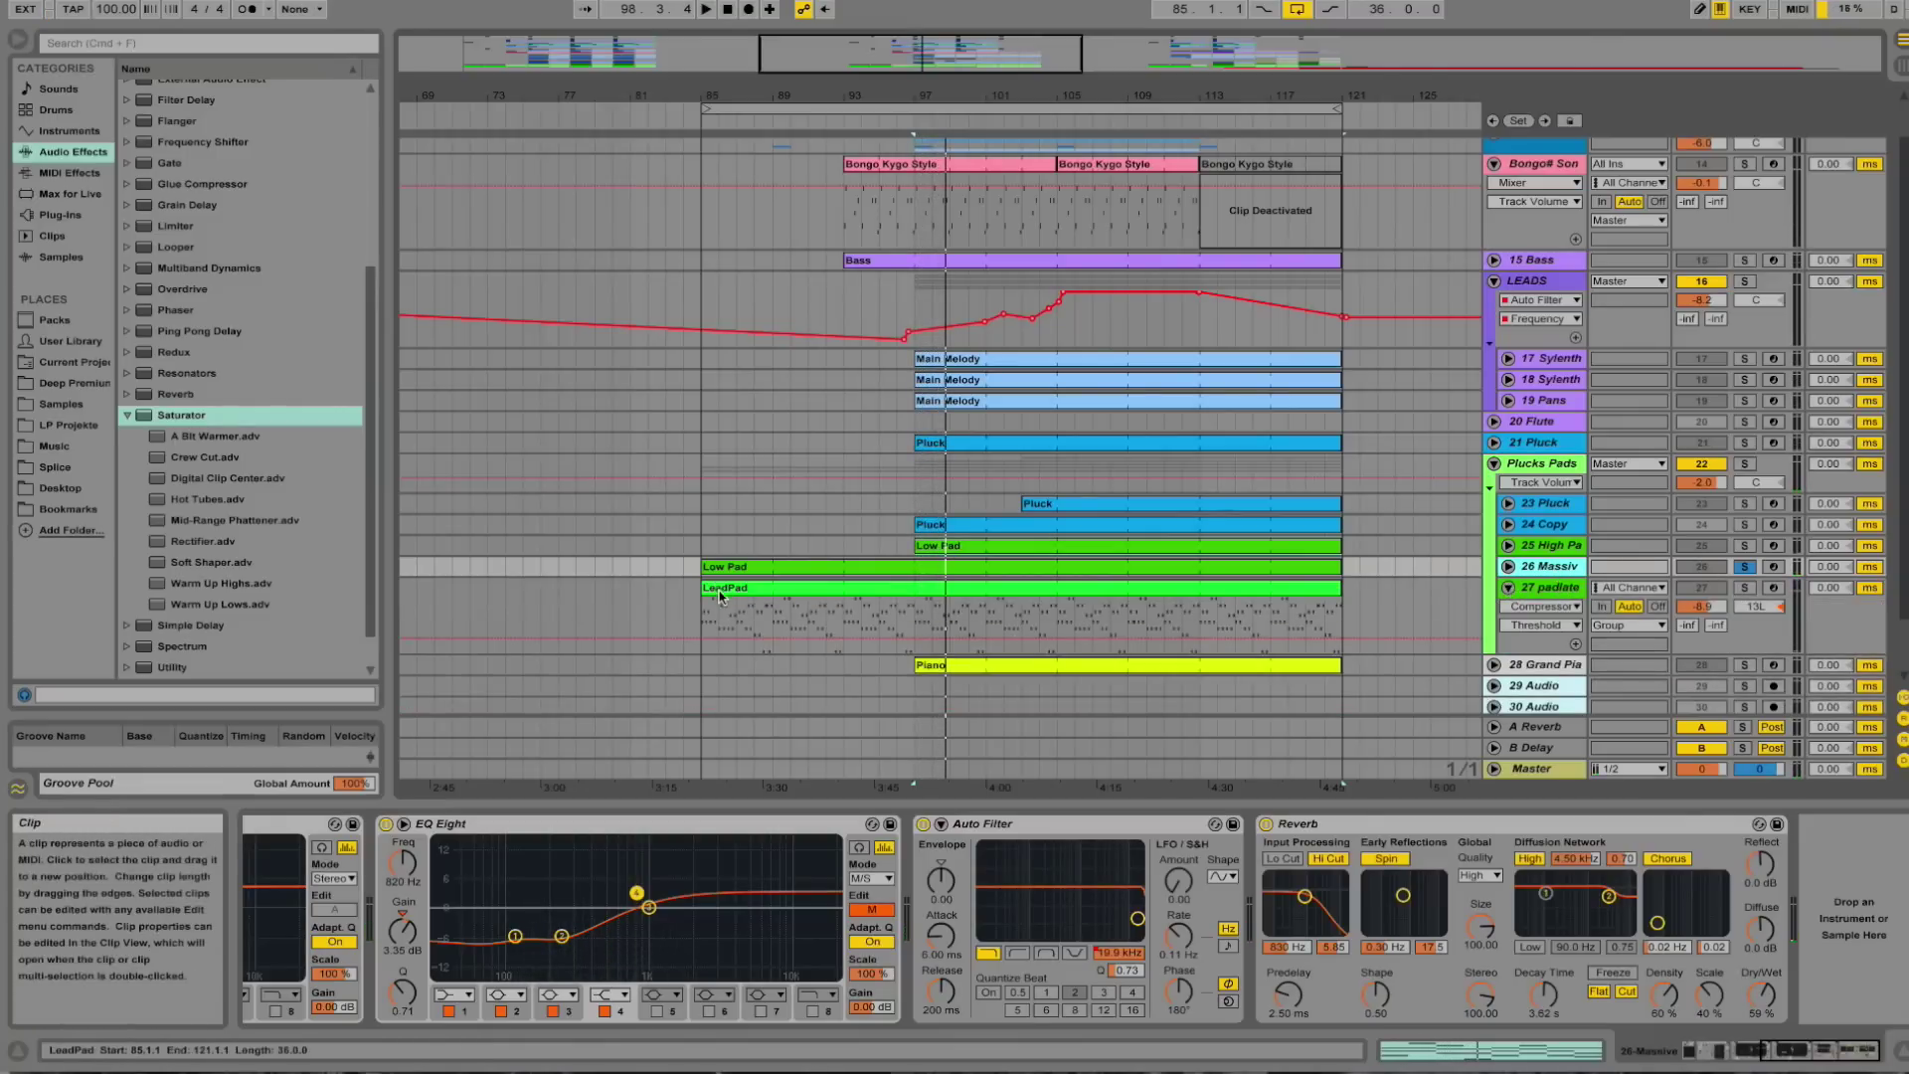
click(1693, 588)
click(1744, 588)
key(space)
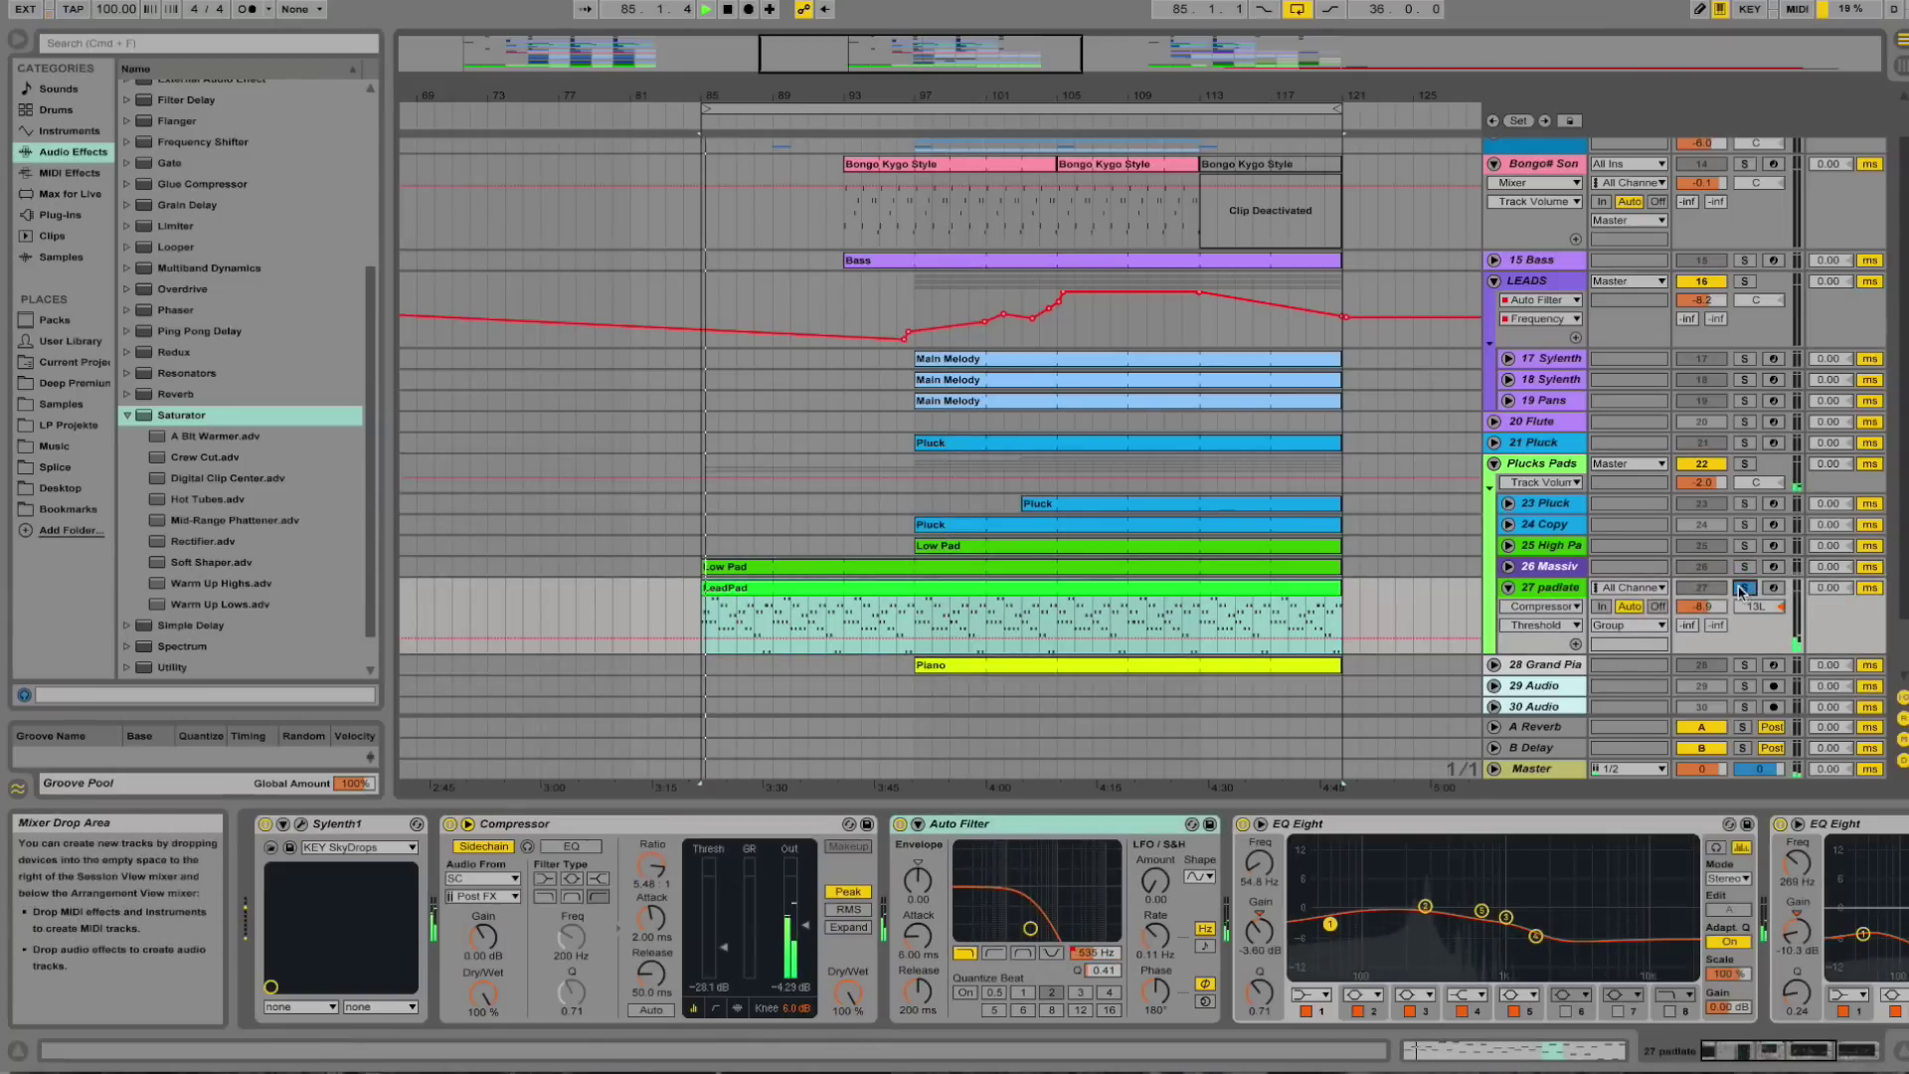
View the LeadPad clip's MIDI notes, then return to the arrangement and stop playback.
double_click(861, 625)
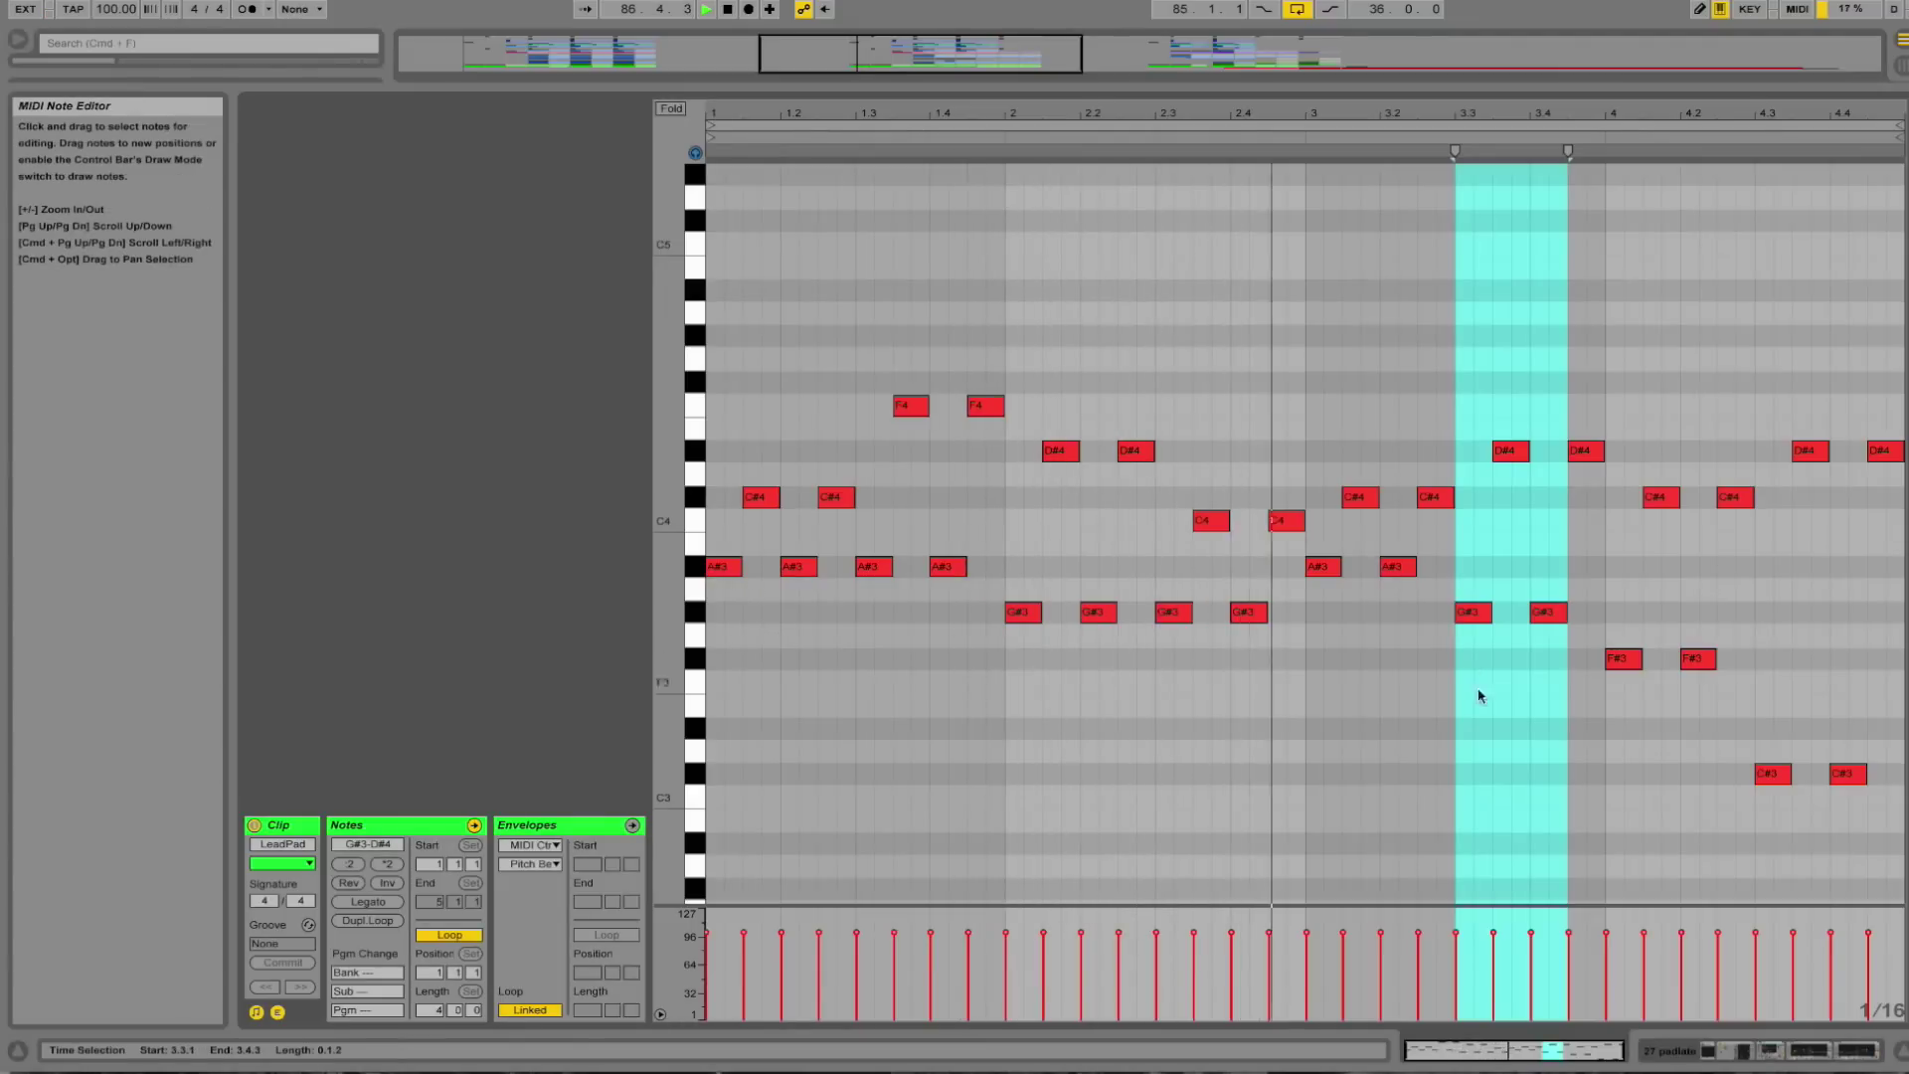
click(1645, 827)
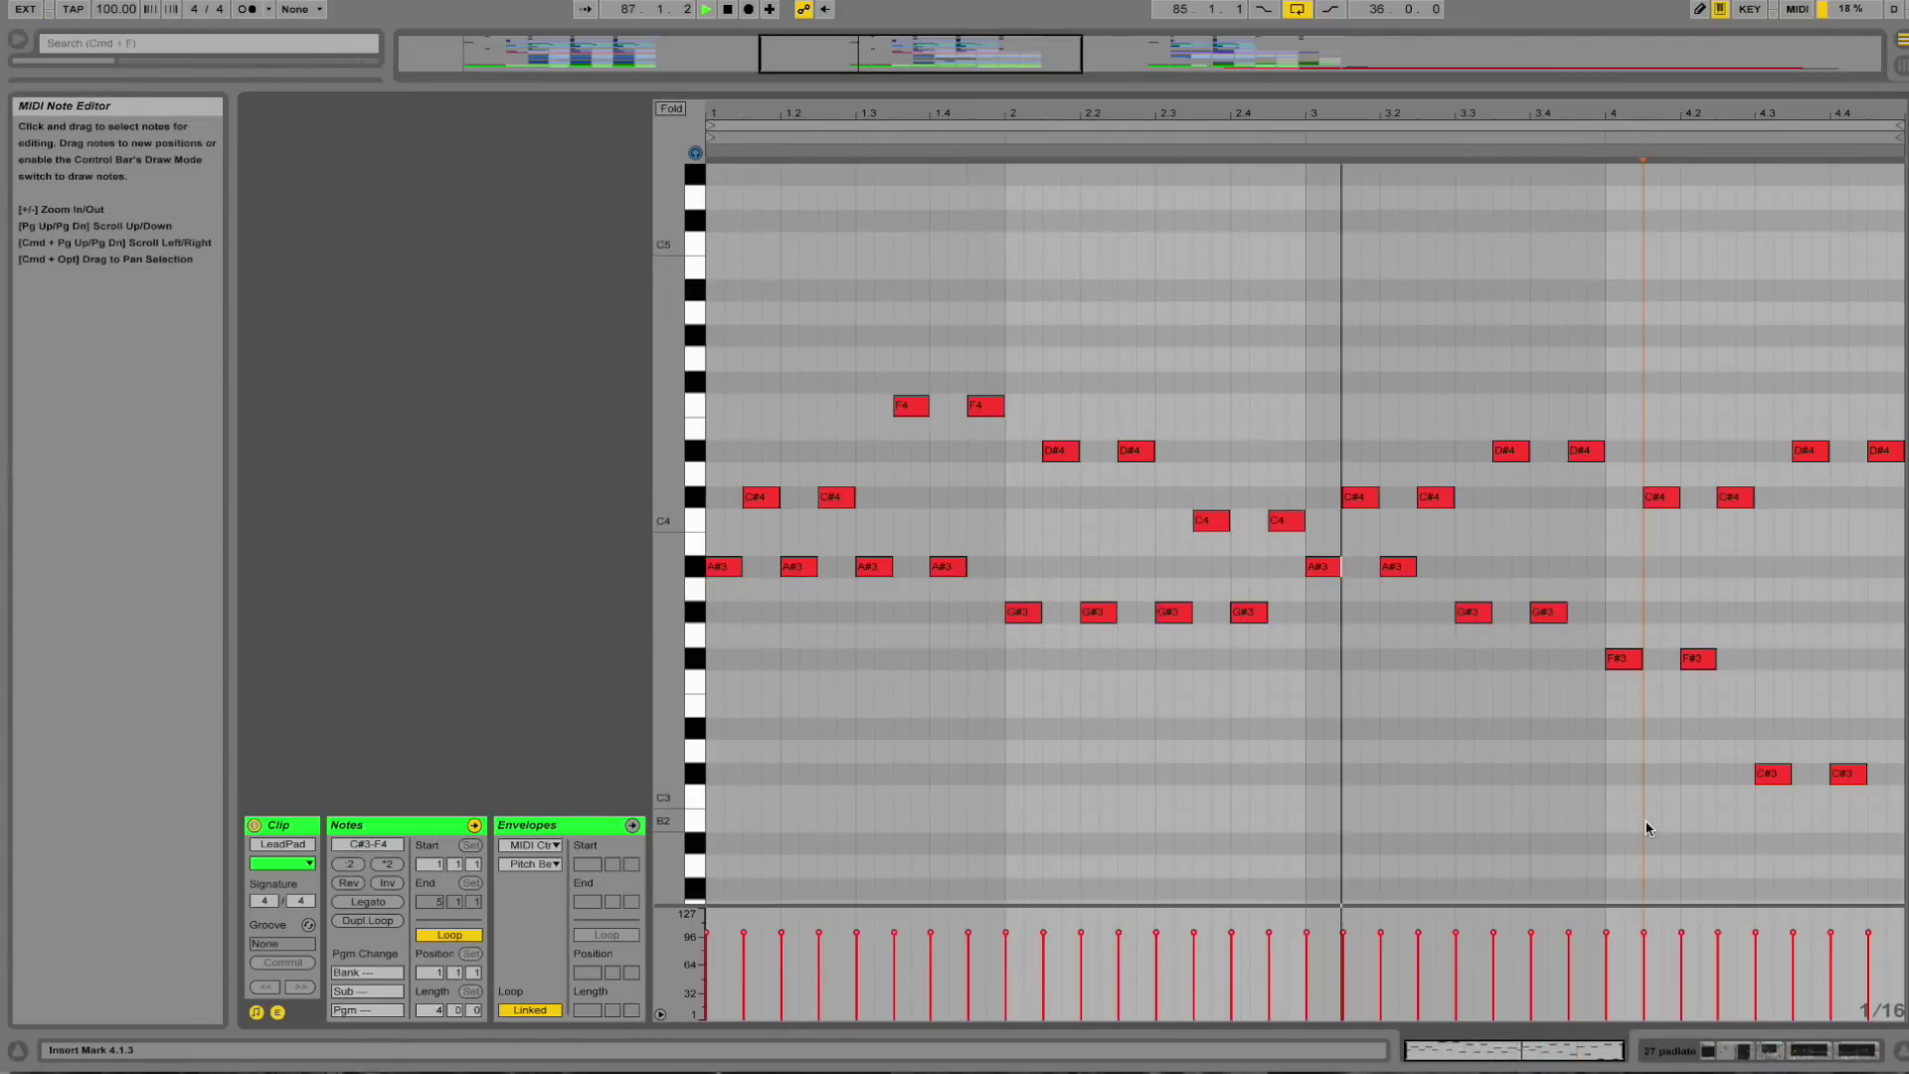
click(1778, 1053)
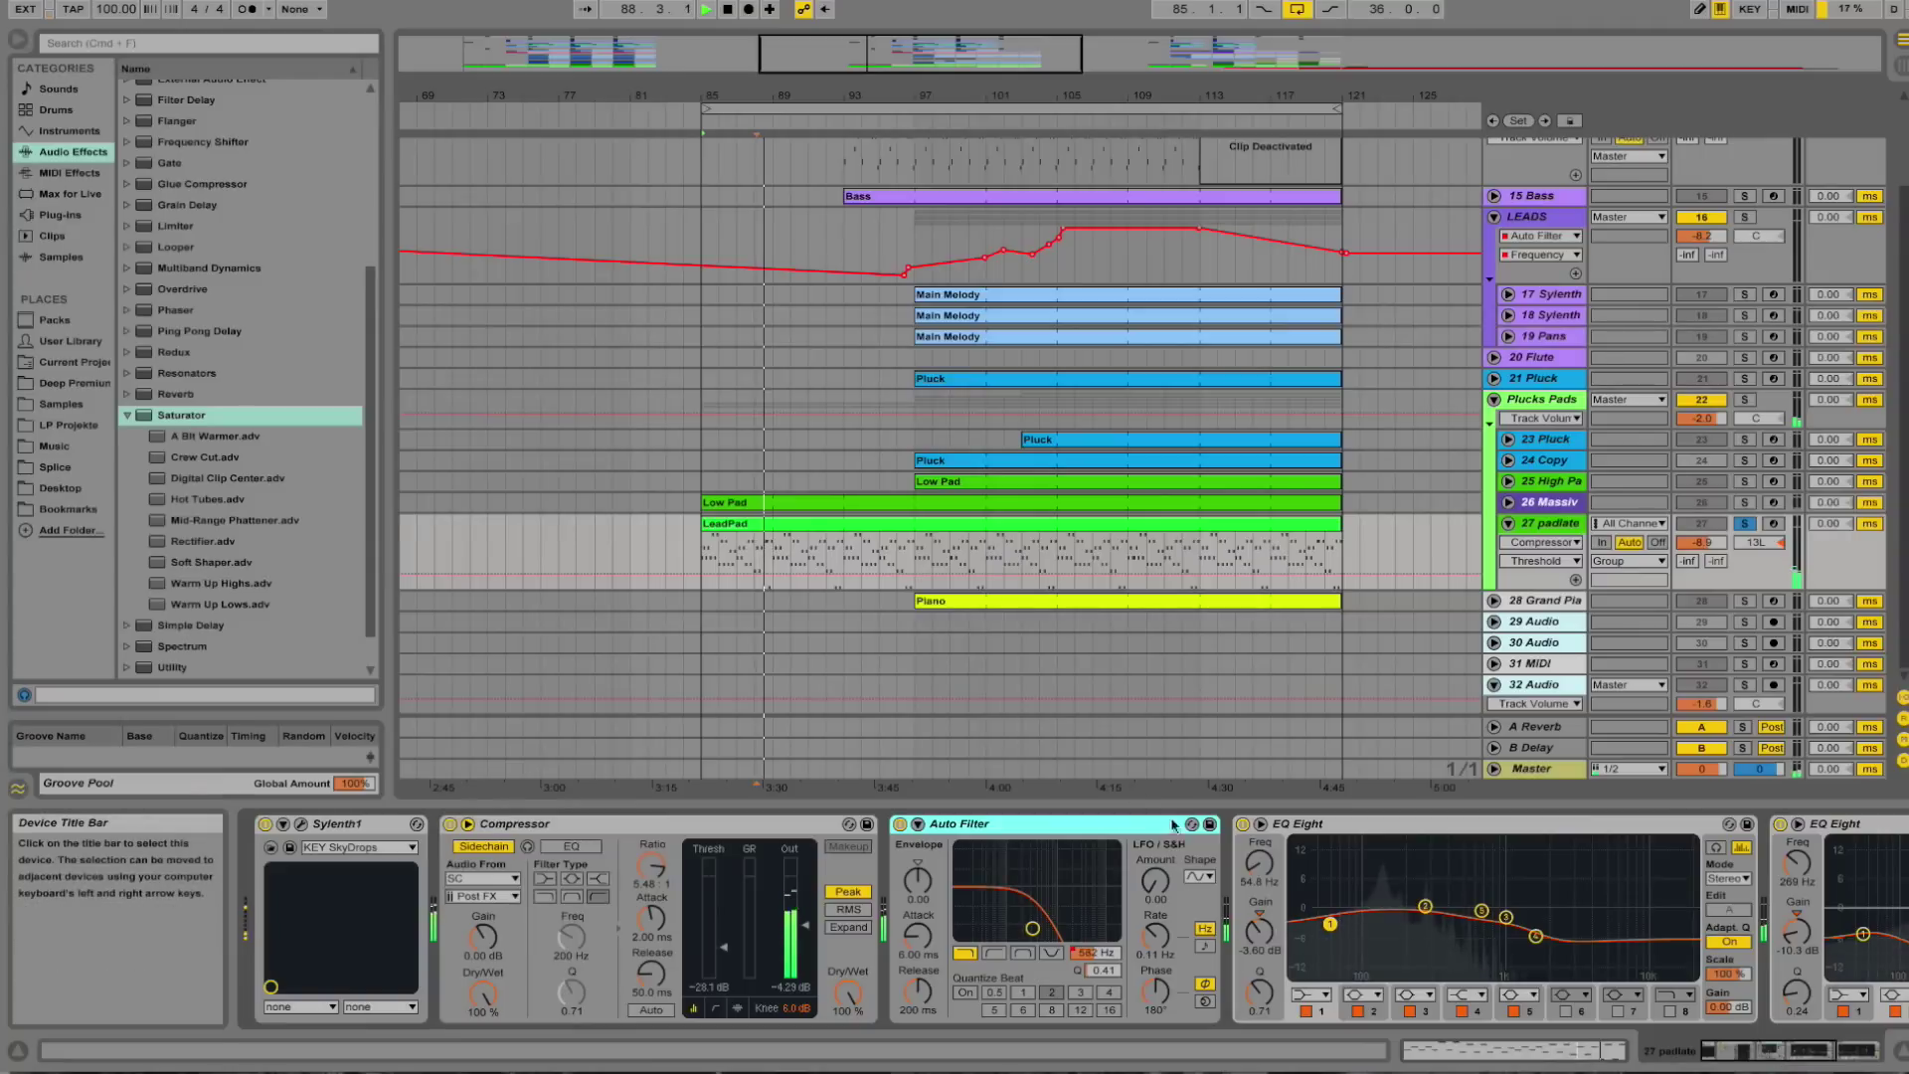
key(space)
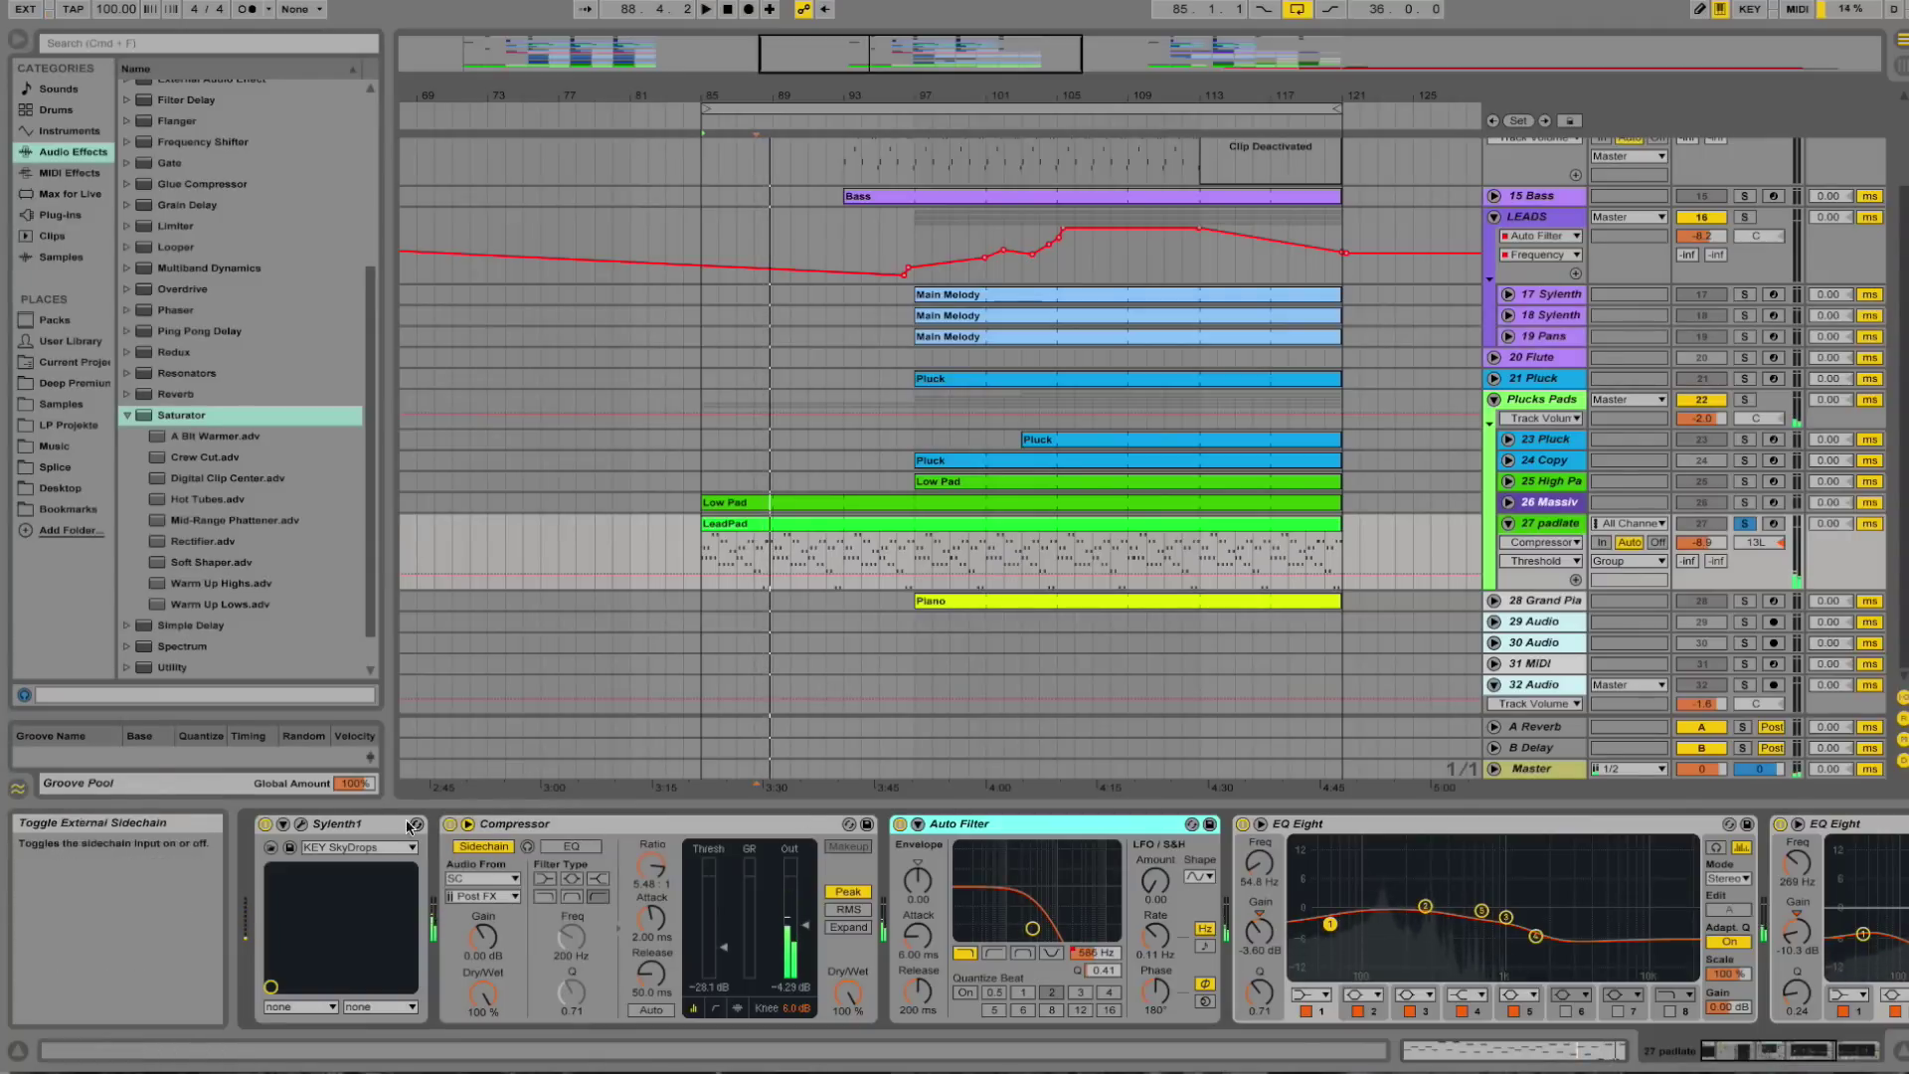
click(300, 824)
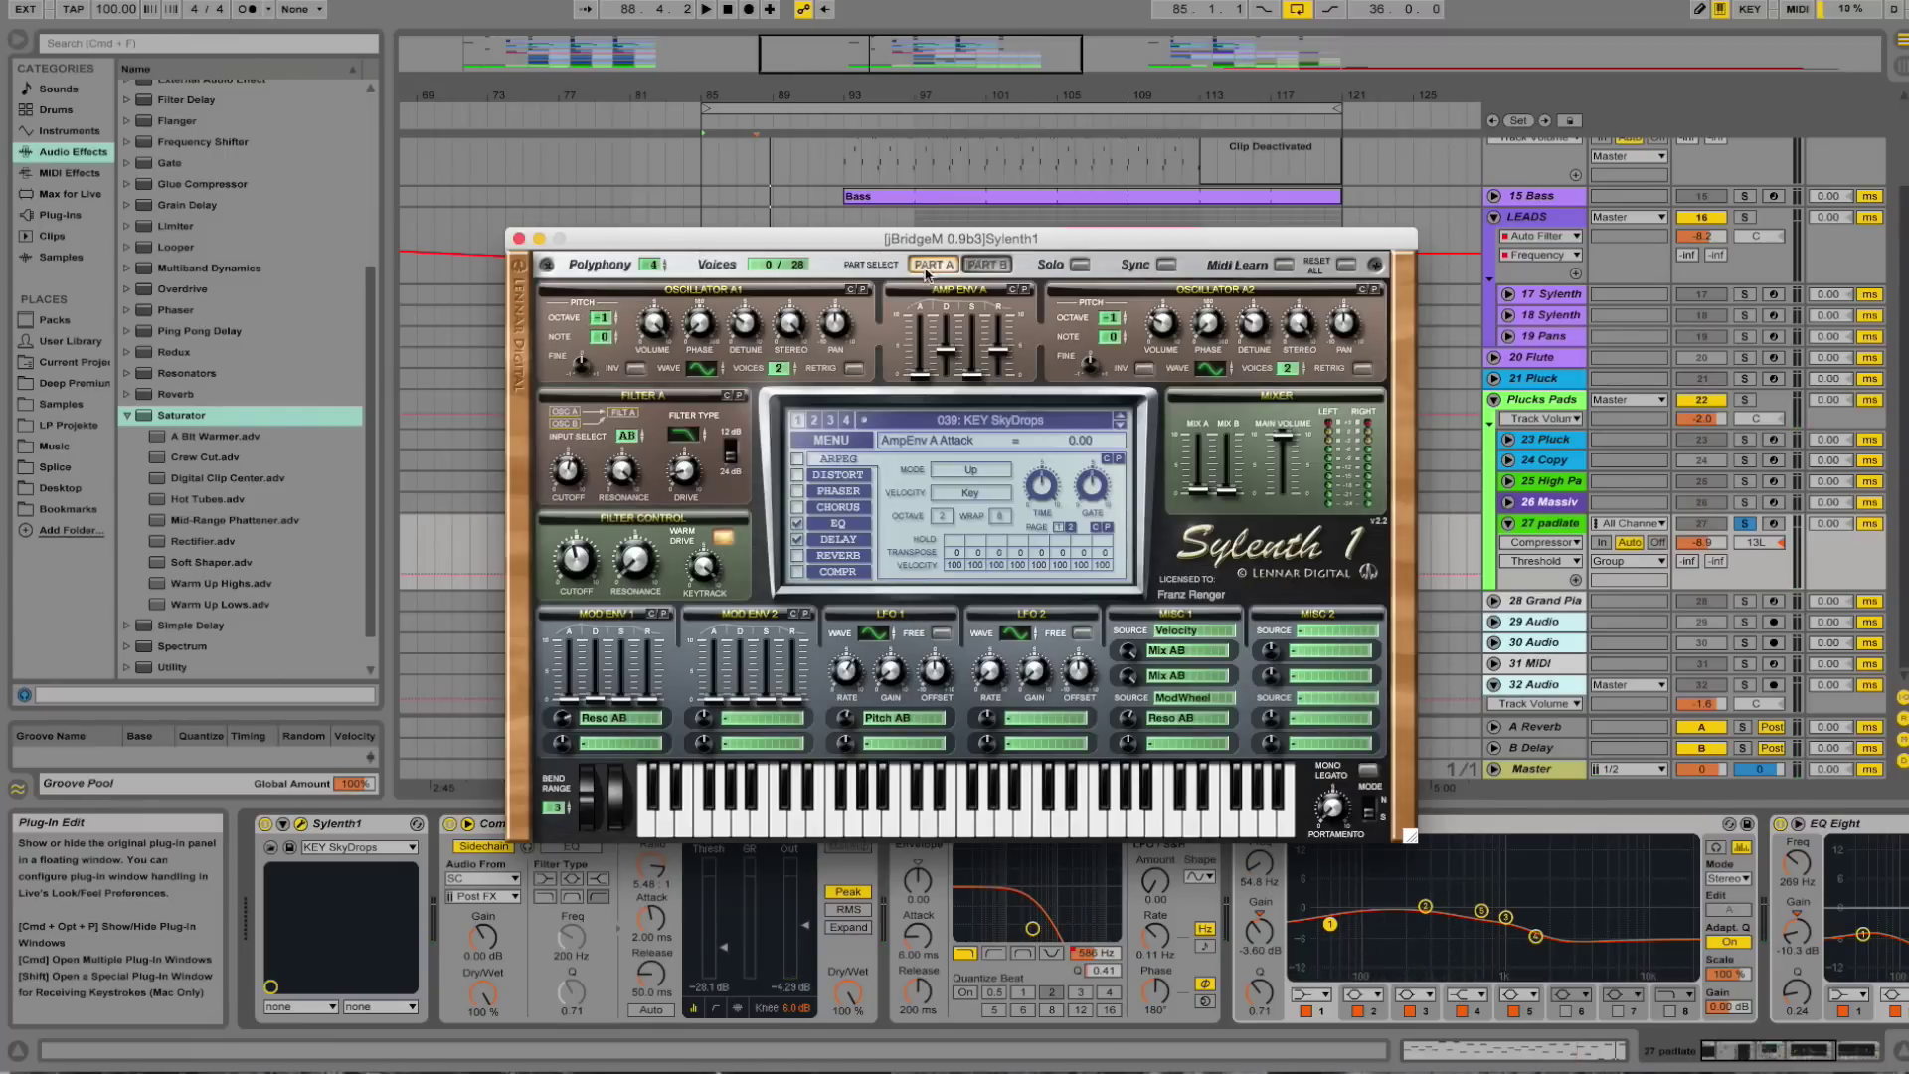
click(988, 264)
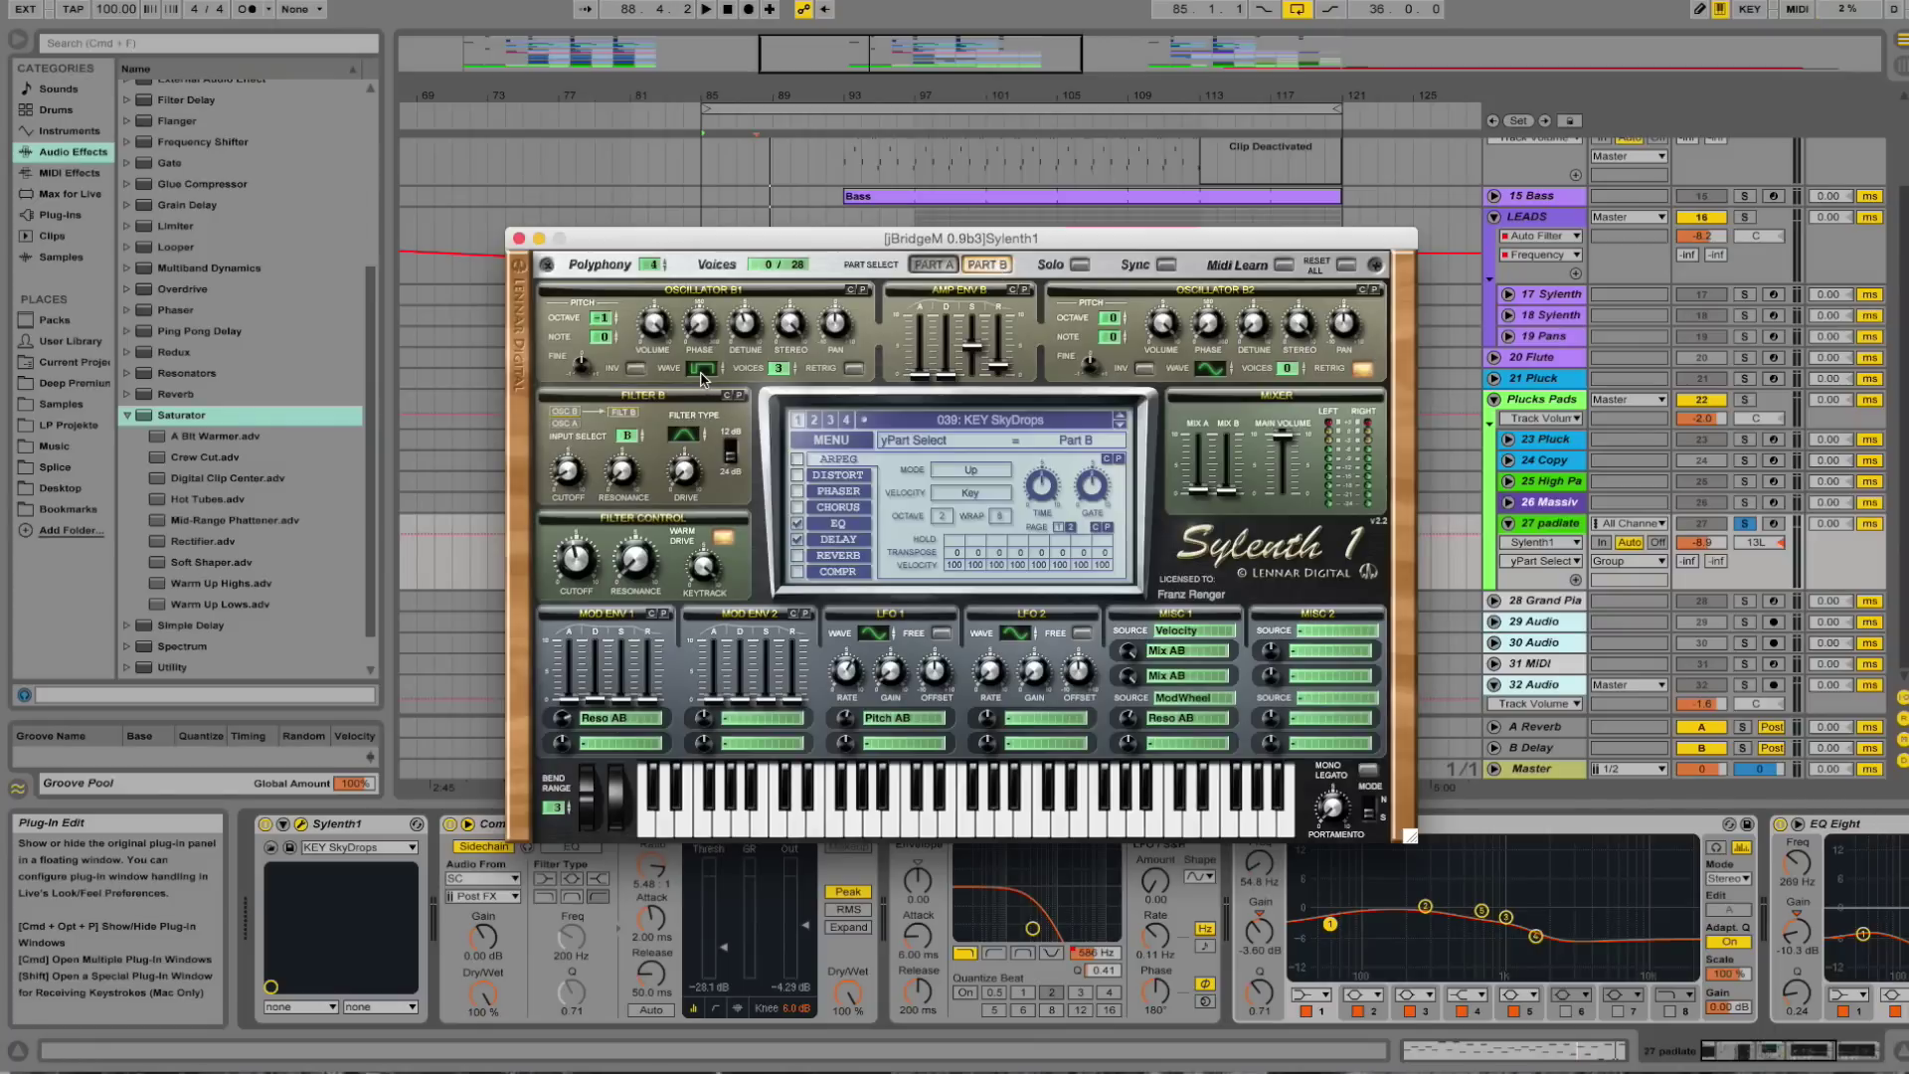
click(935, 266)
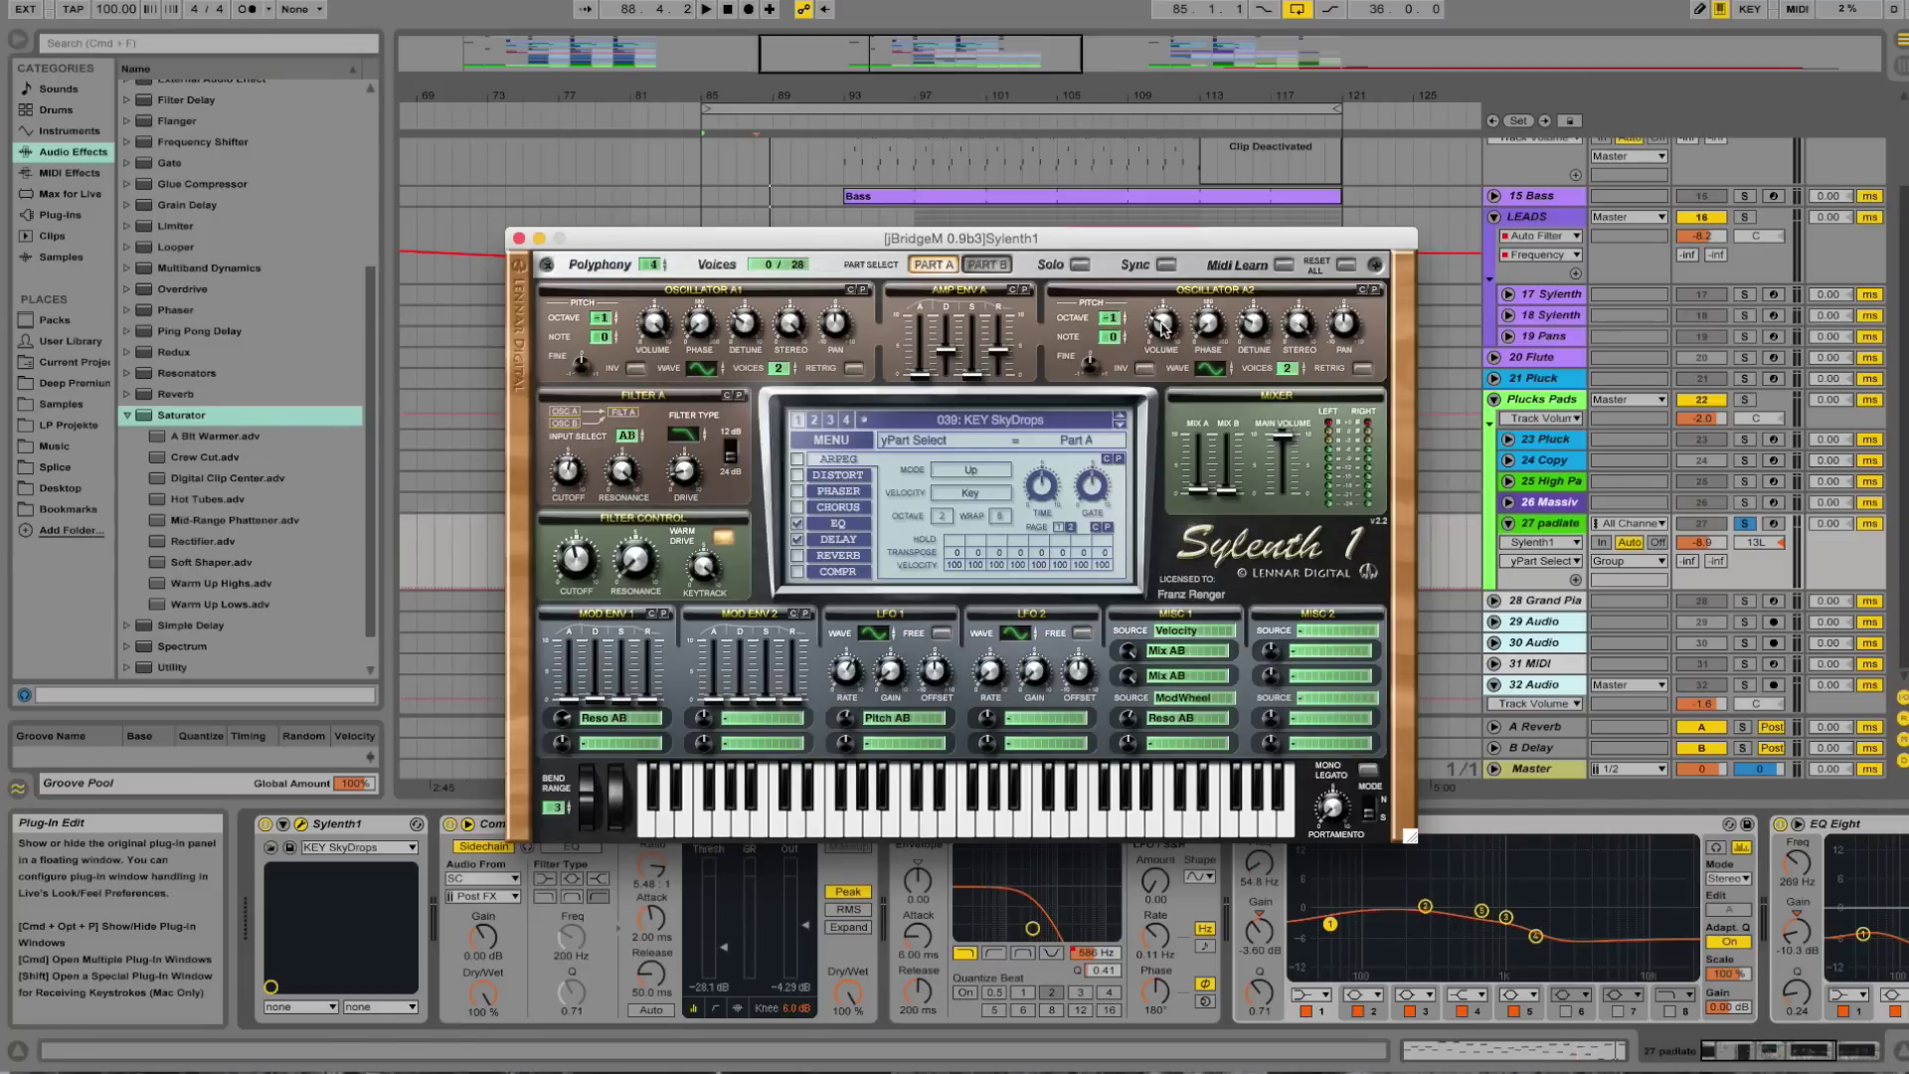
click(990, 264)
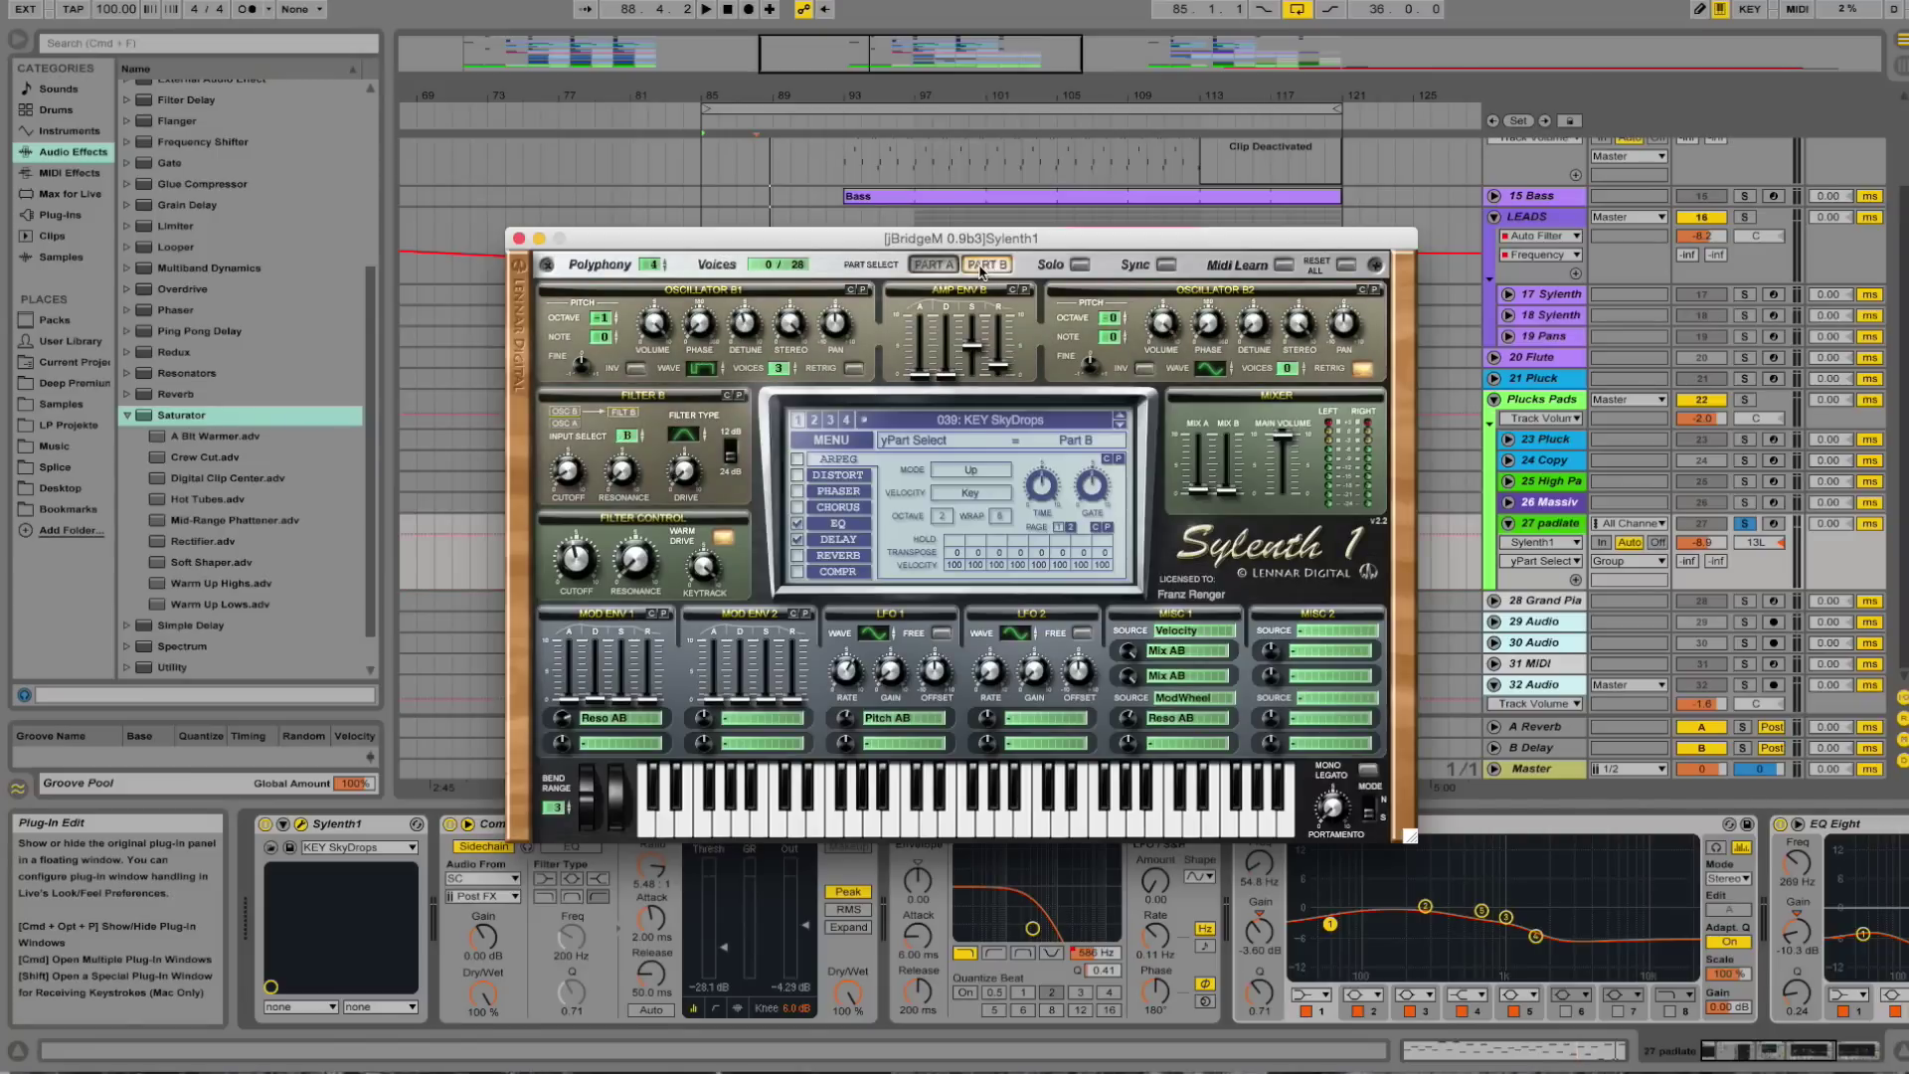
click(930, 267)
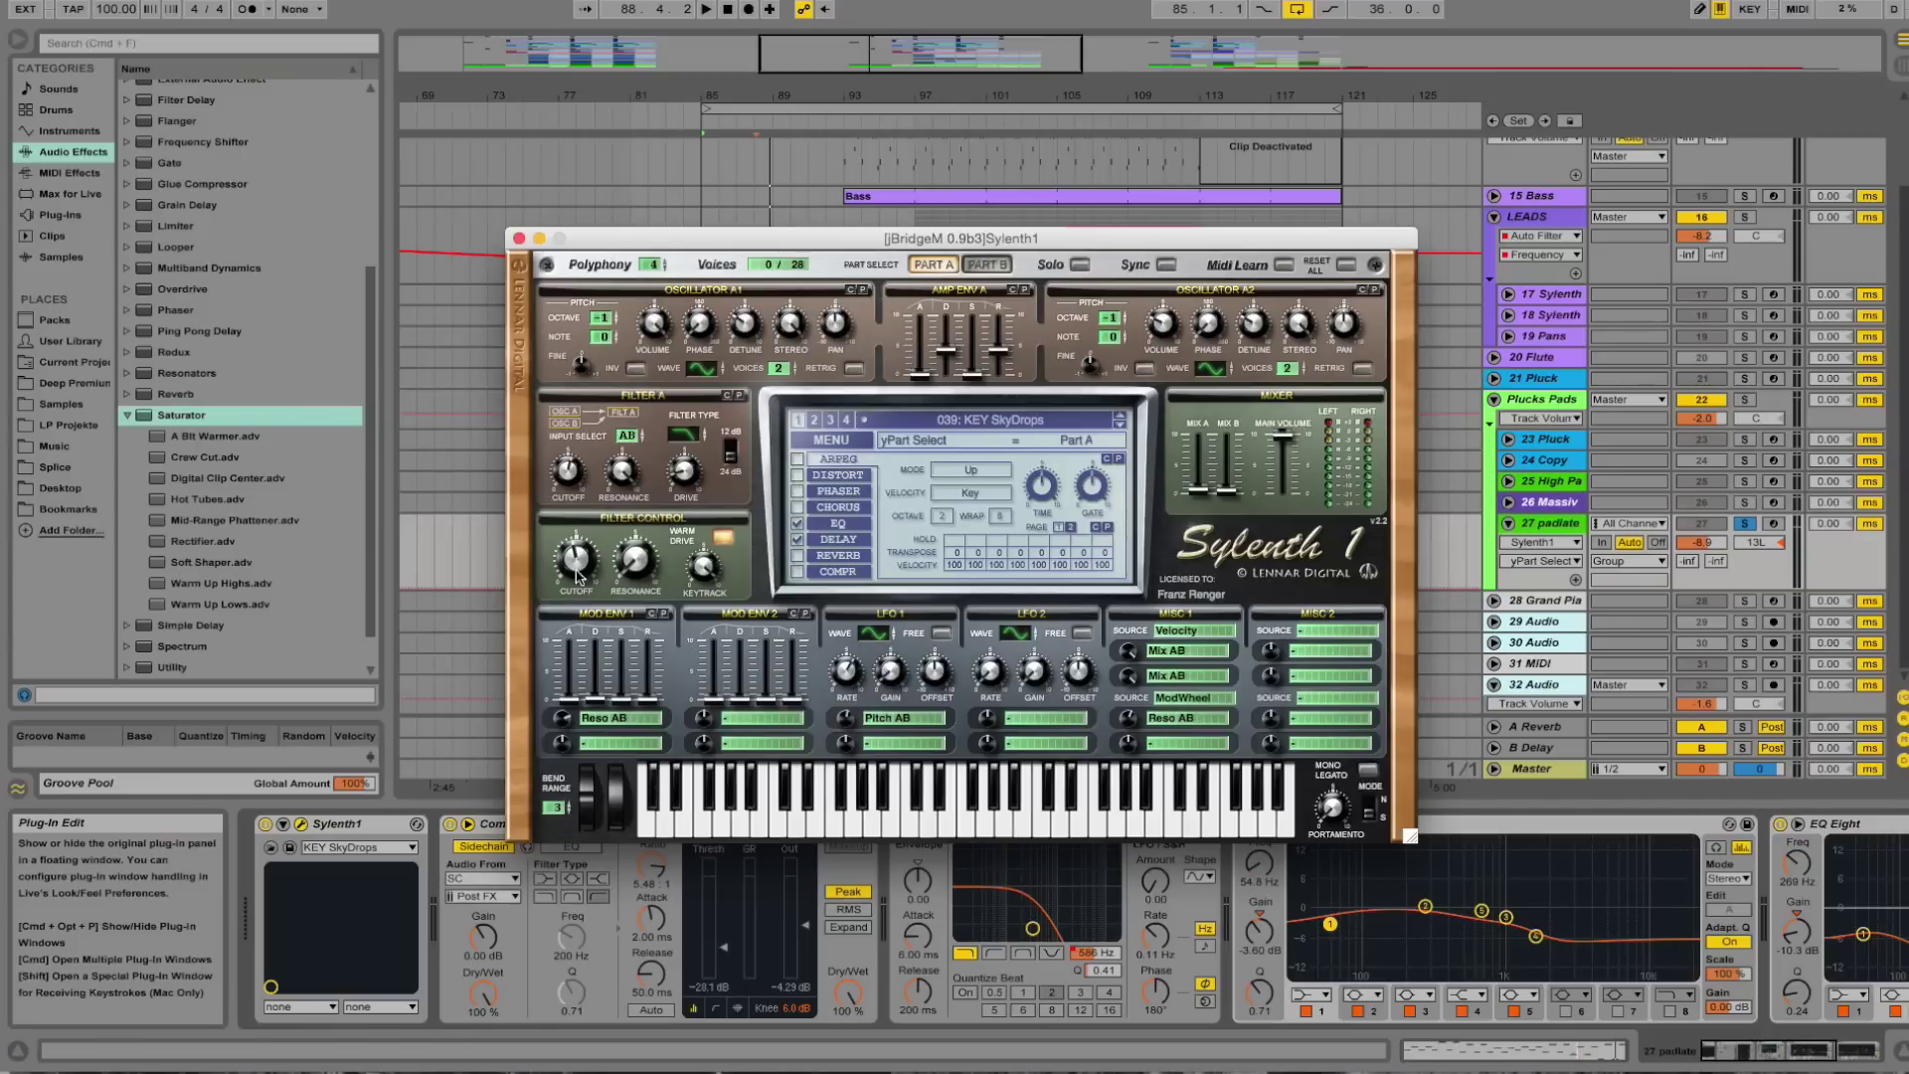
click(519, 238)
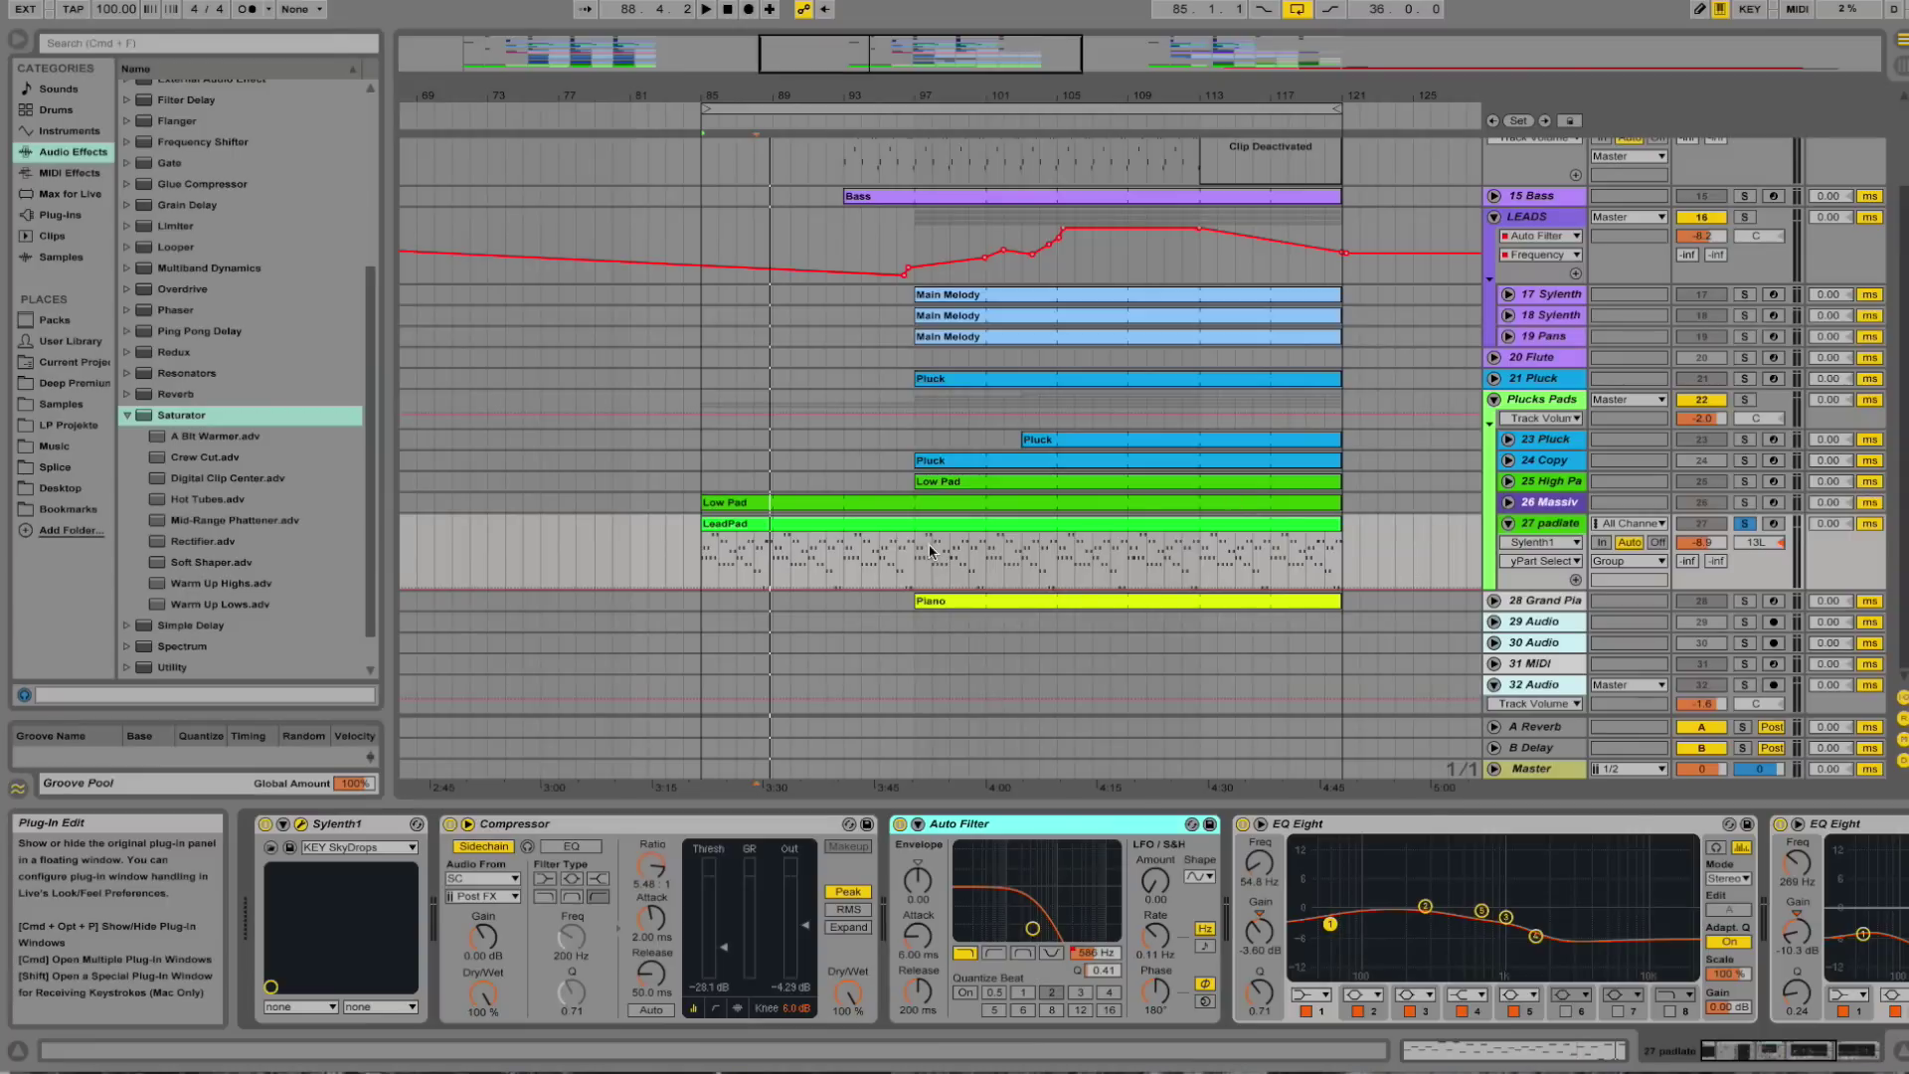
Play the arrangement, close the jBridge settings window, and unsolo track 27 padlate.
key(space)
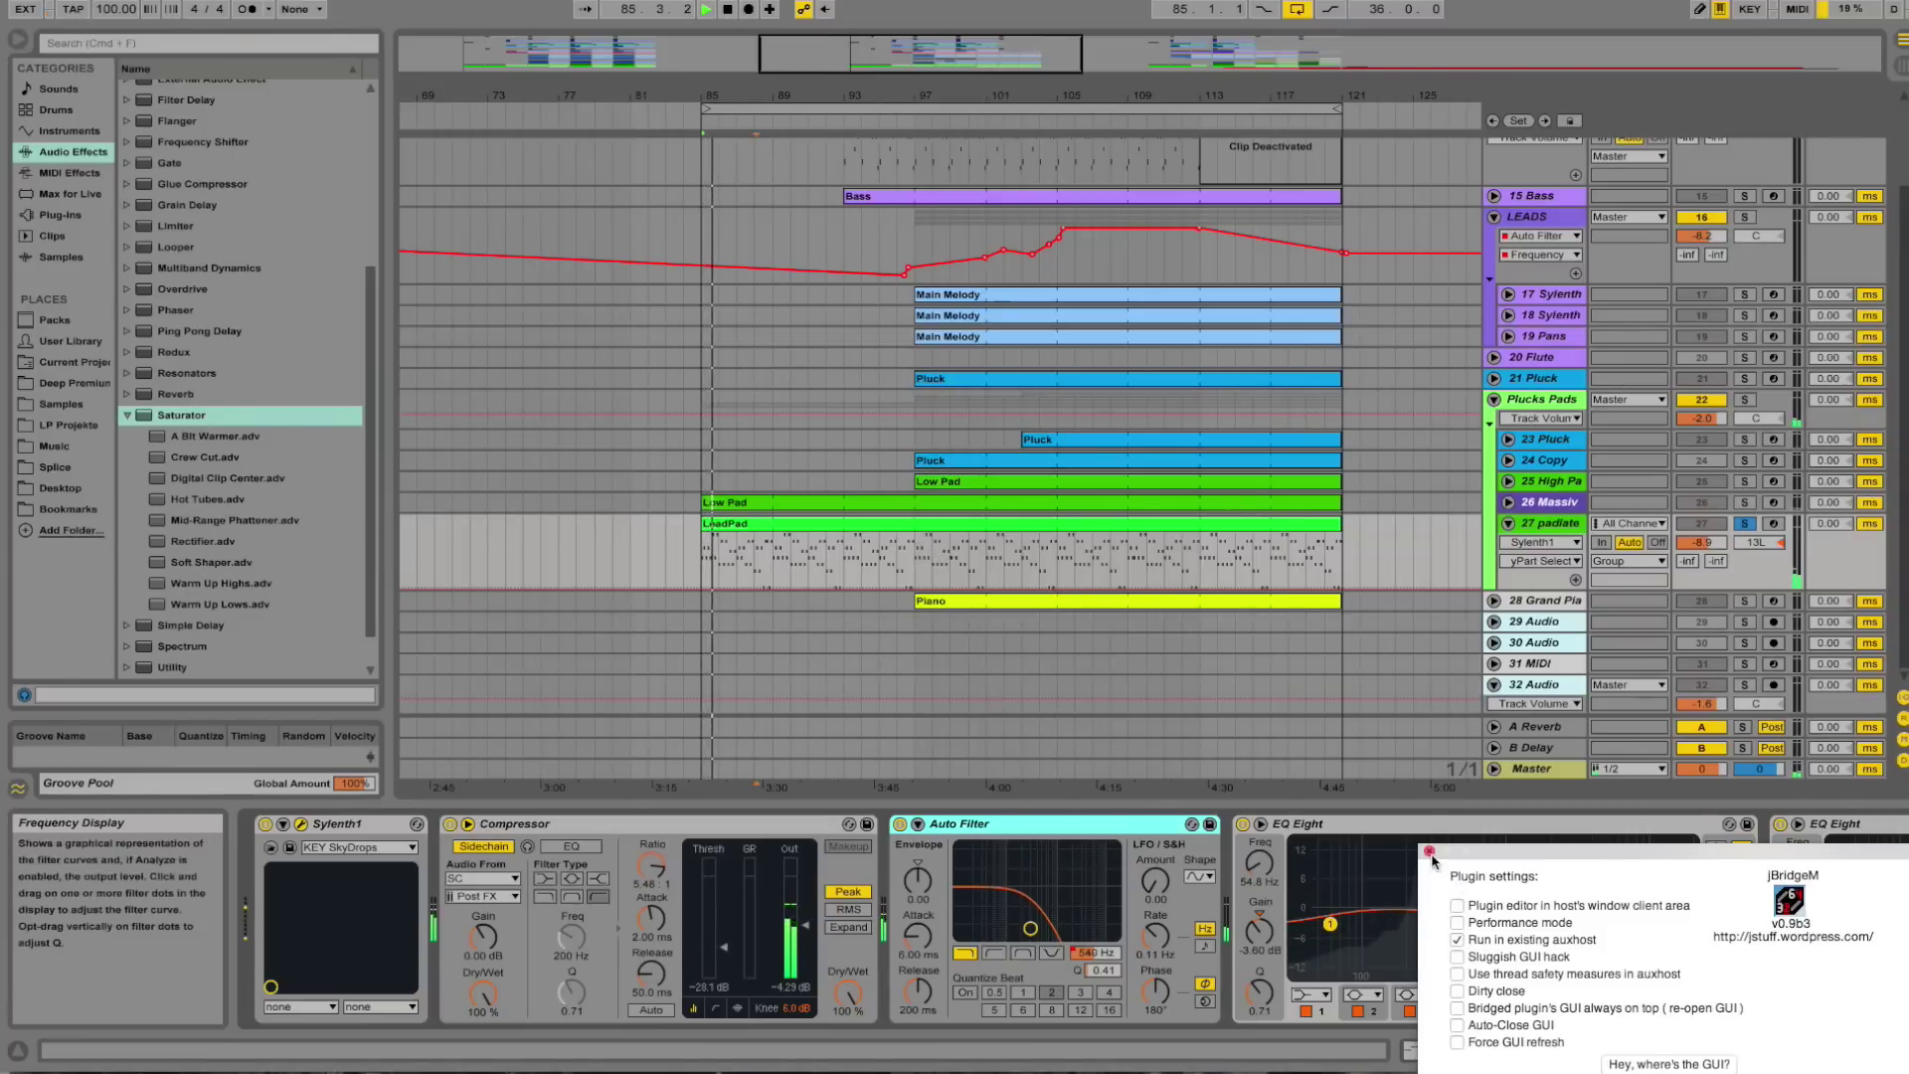
click(1429, 852)
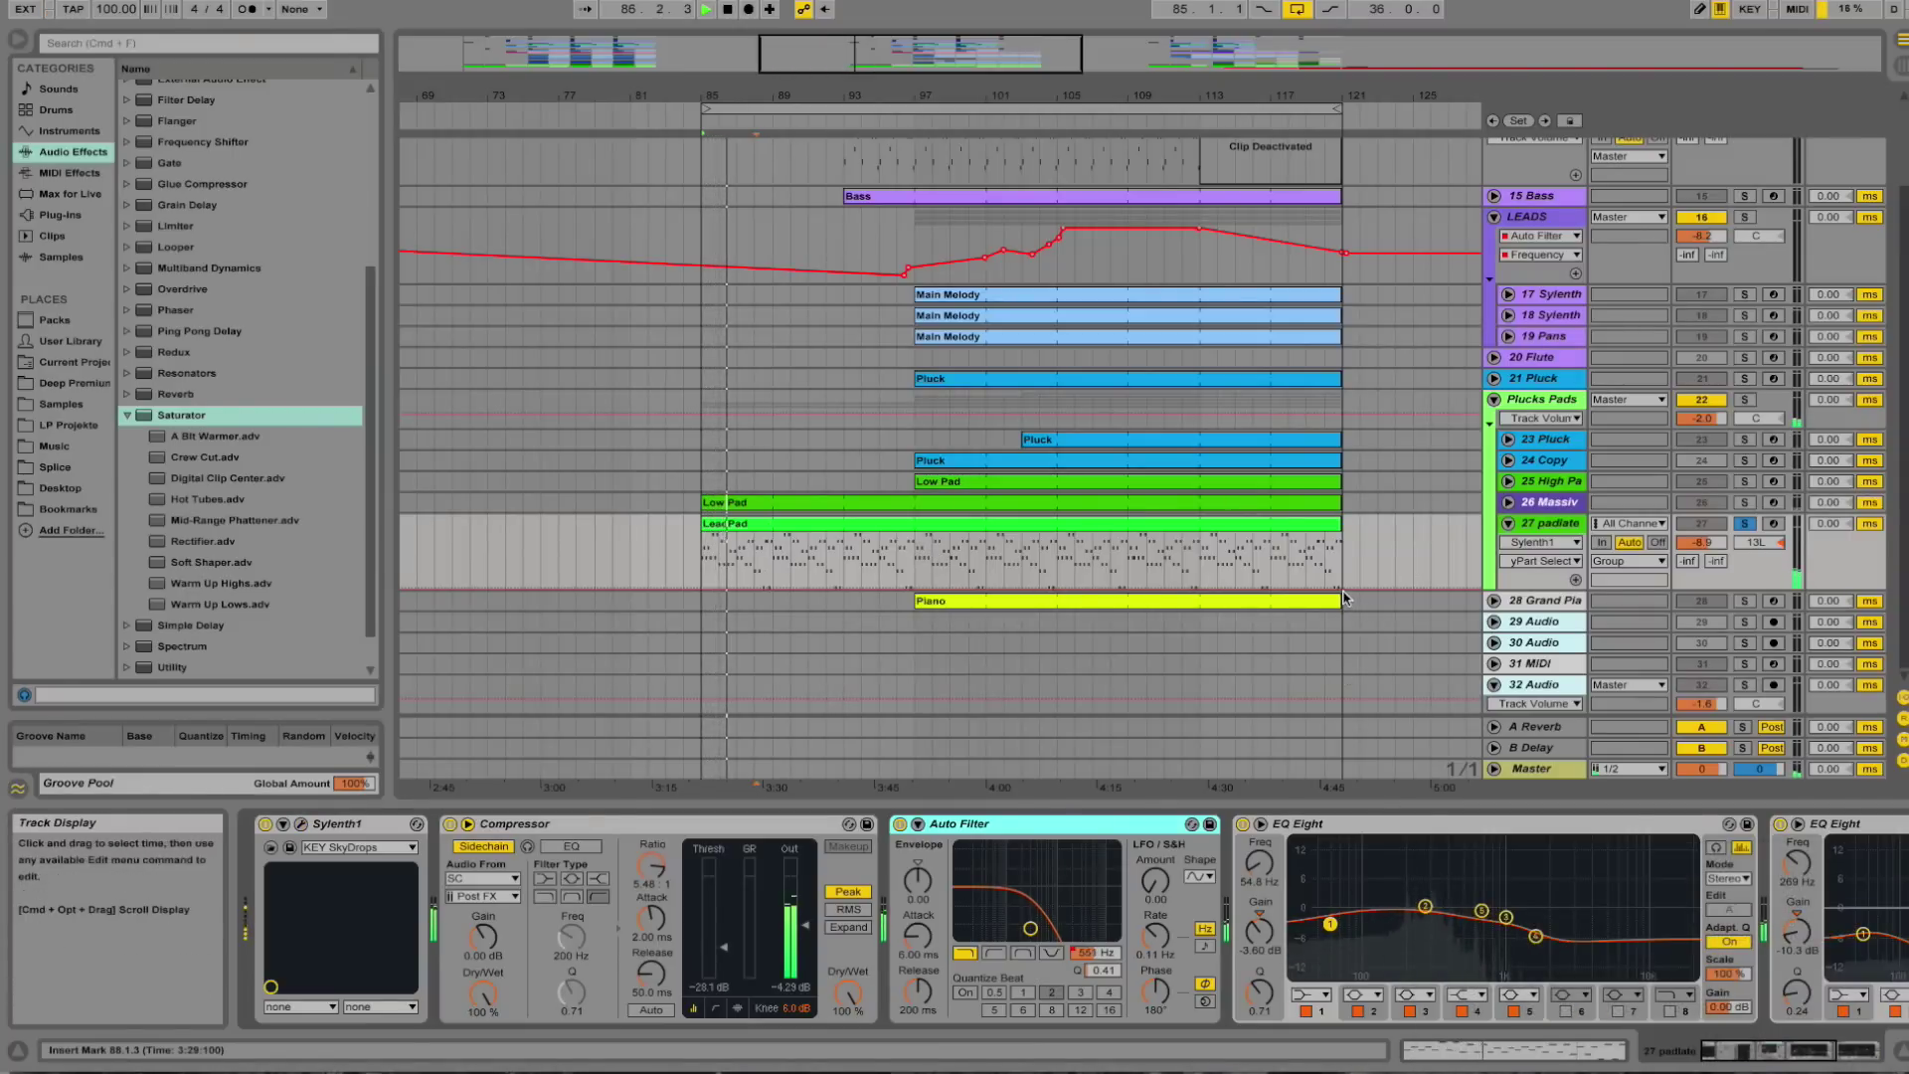
click(1744, 523)
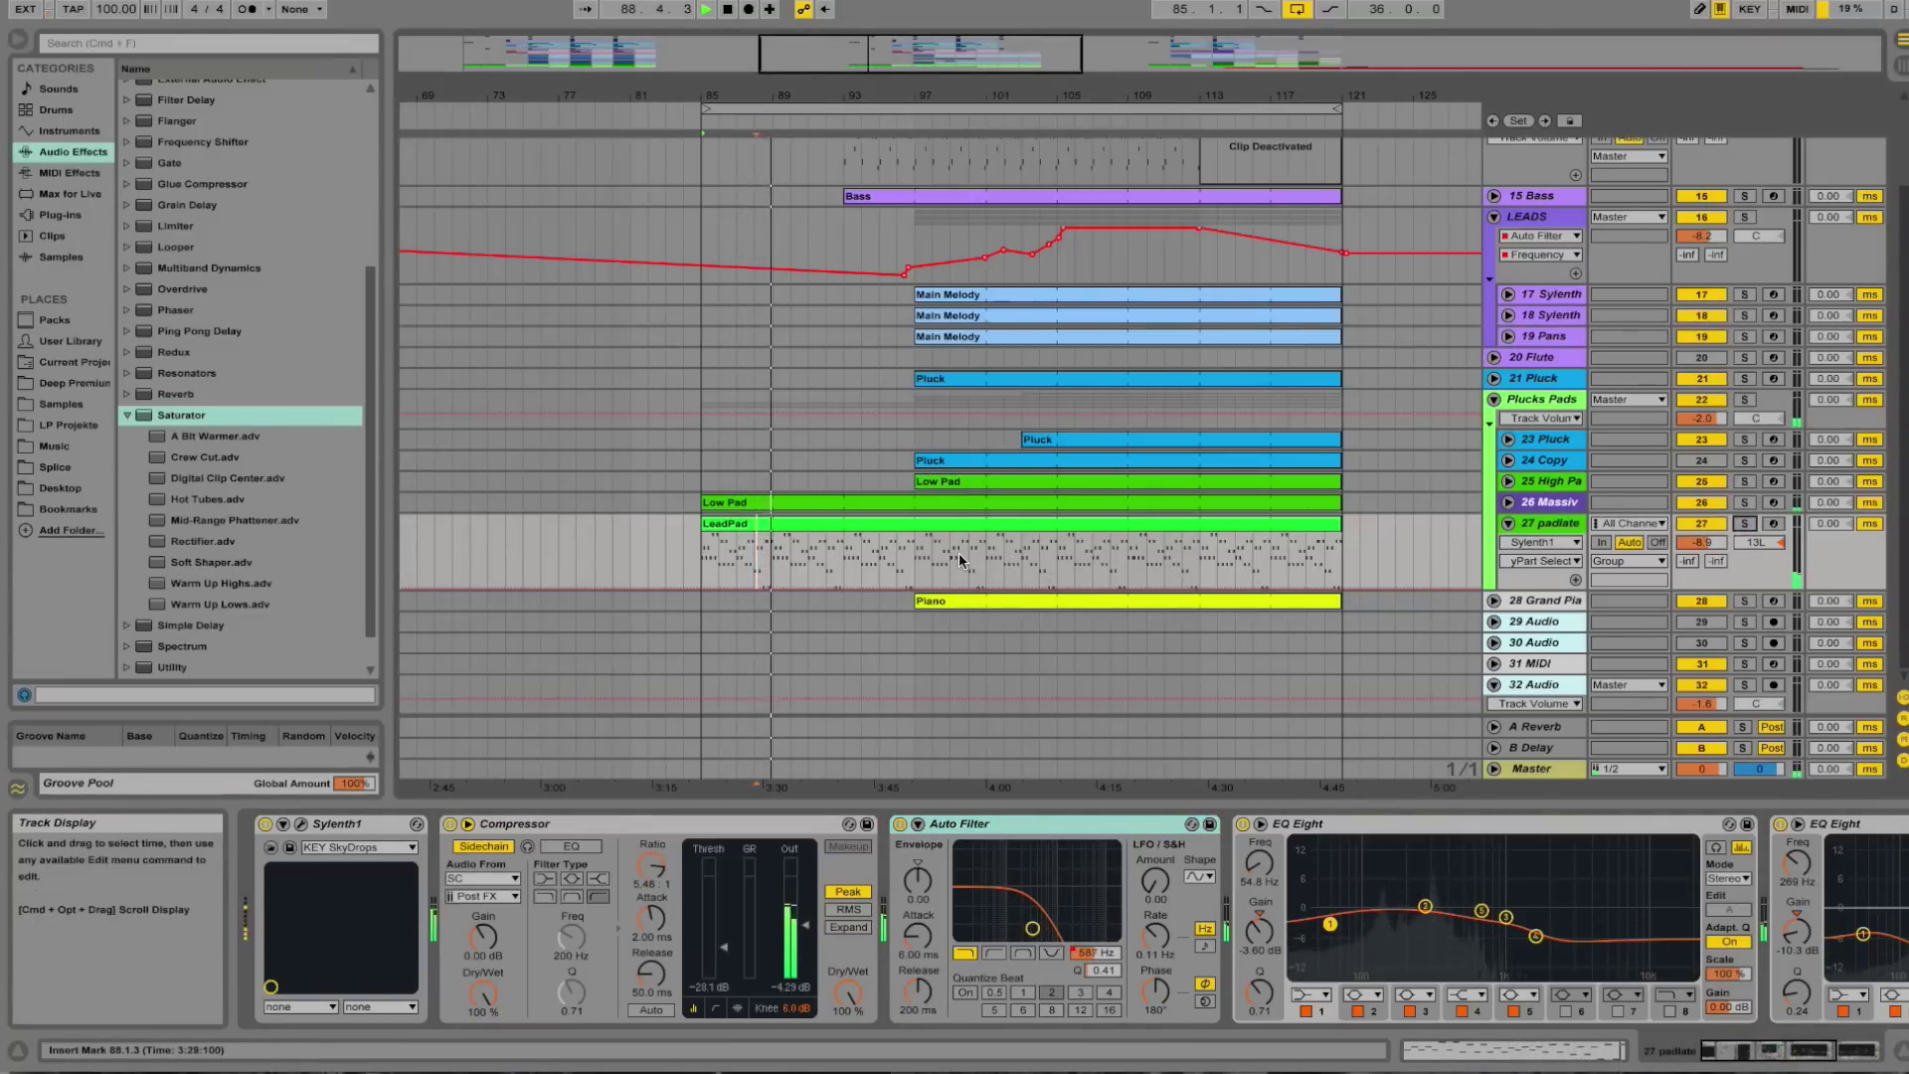
Show the Low Pad clip's chord notes and stop playback.
double_click(1320, 503)
key(space)
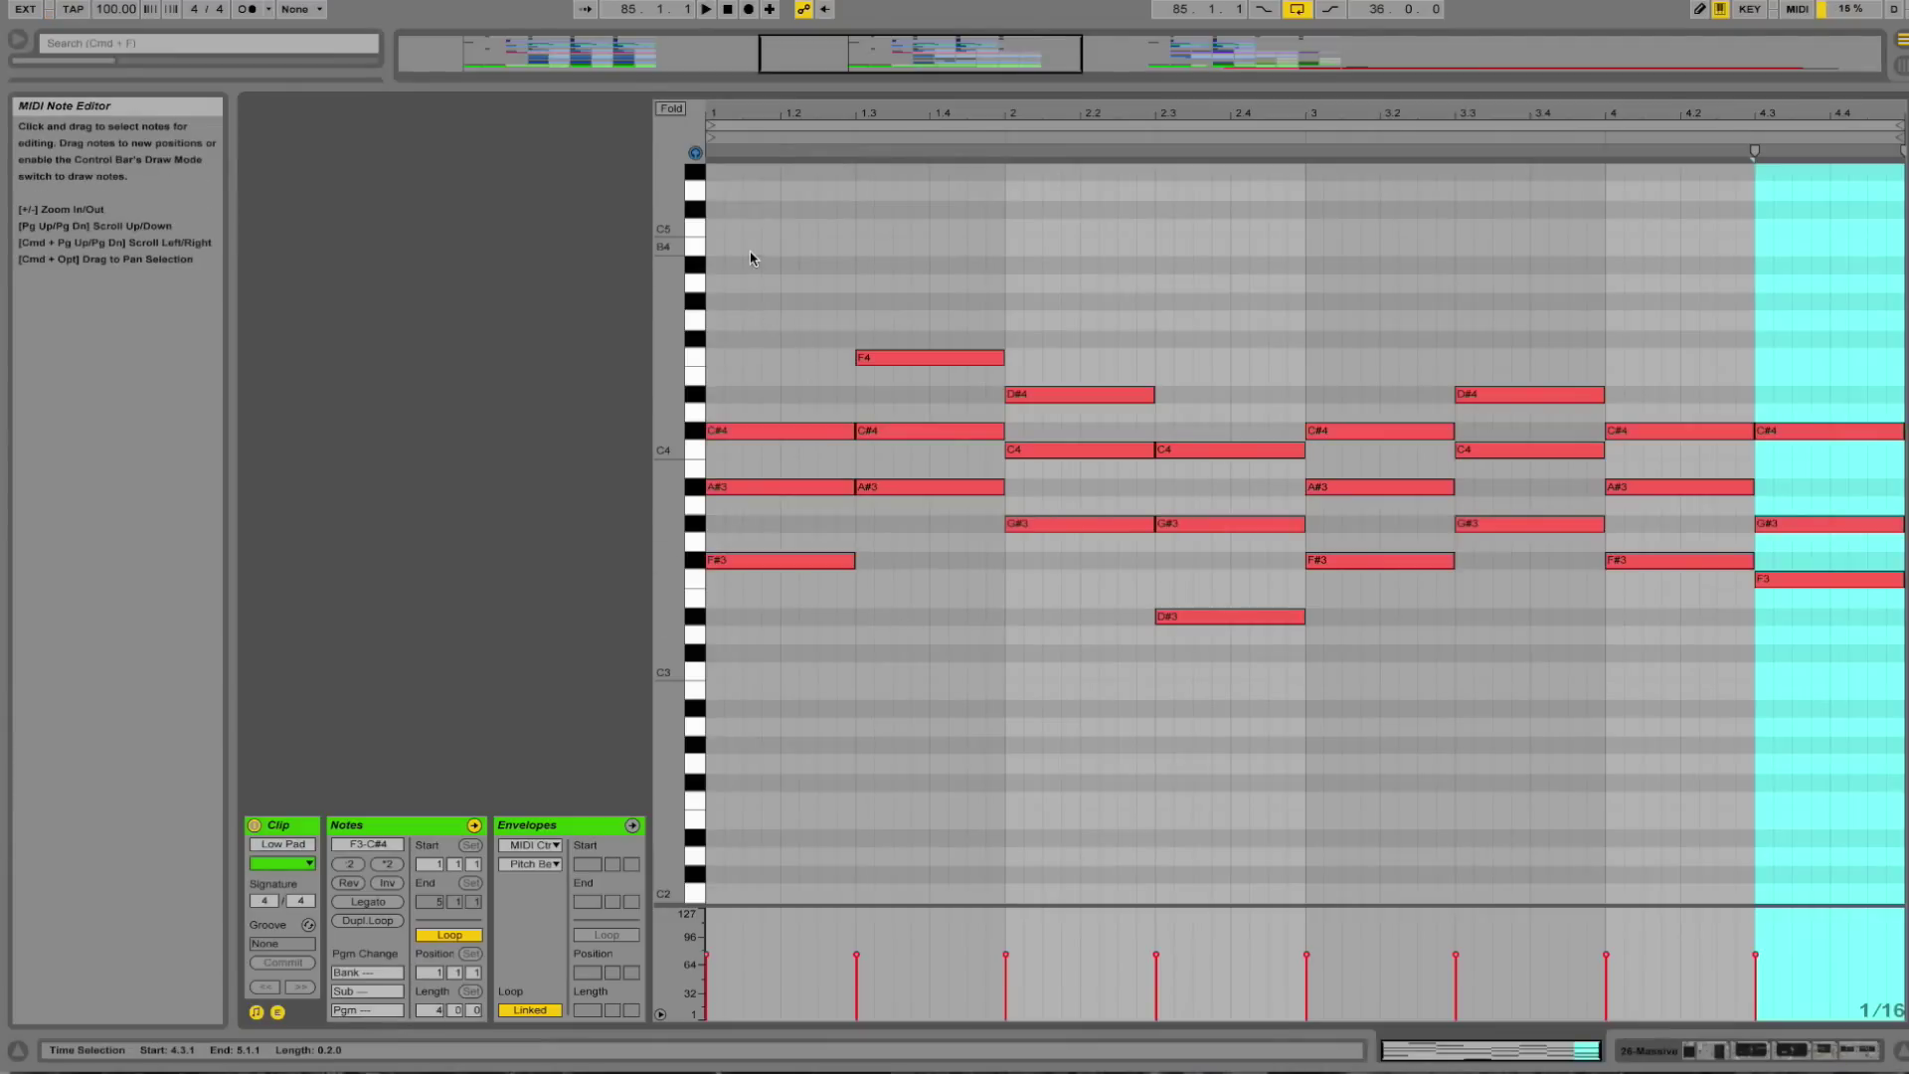
click(837, 222)
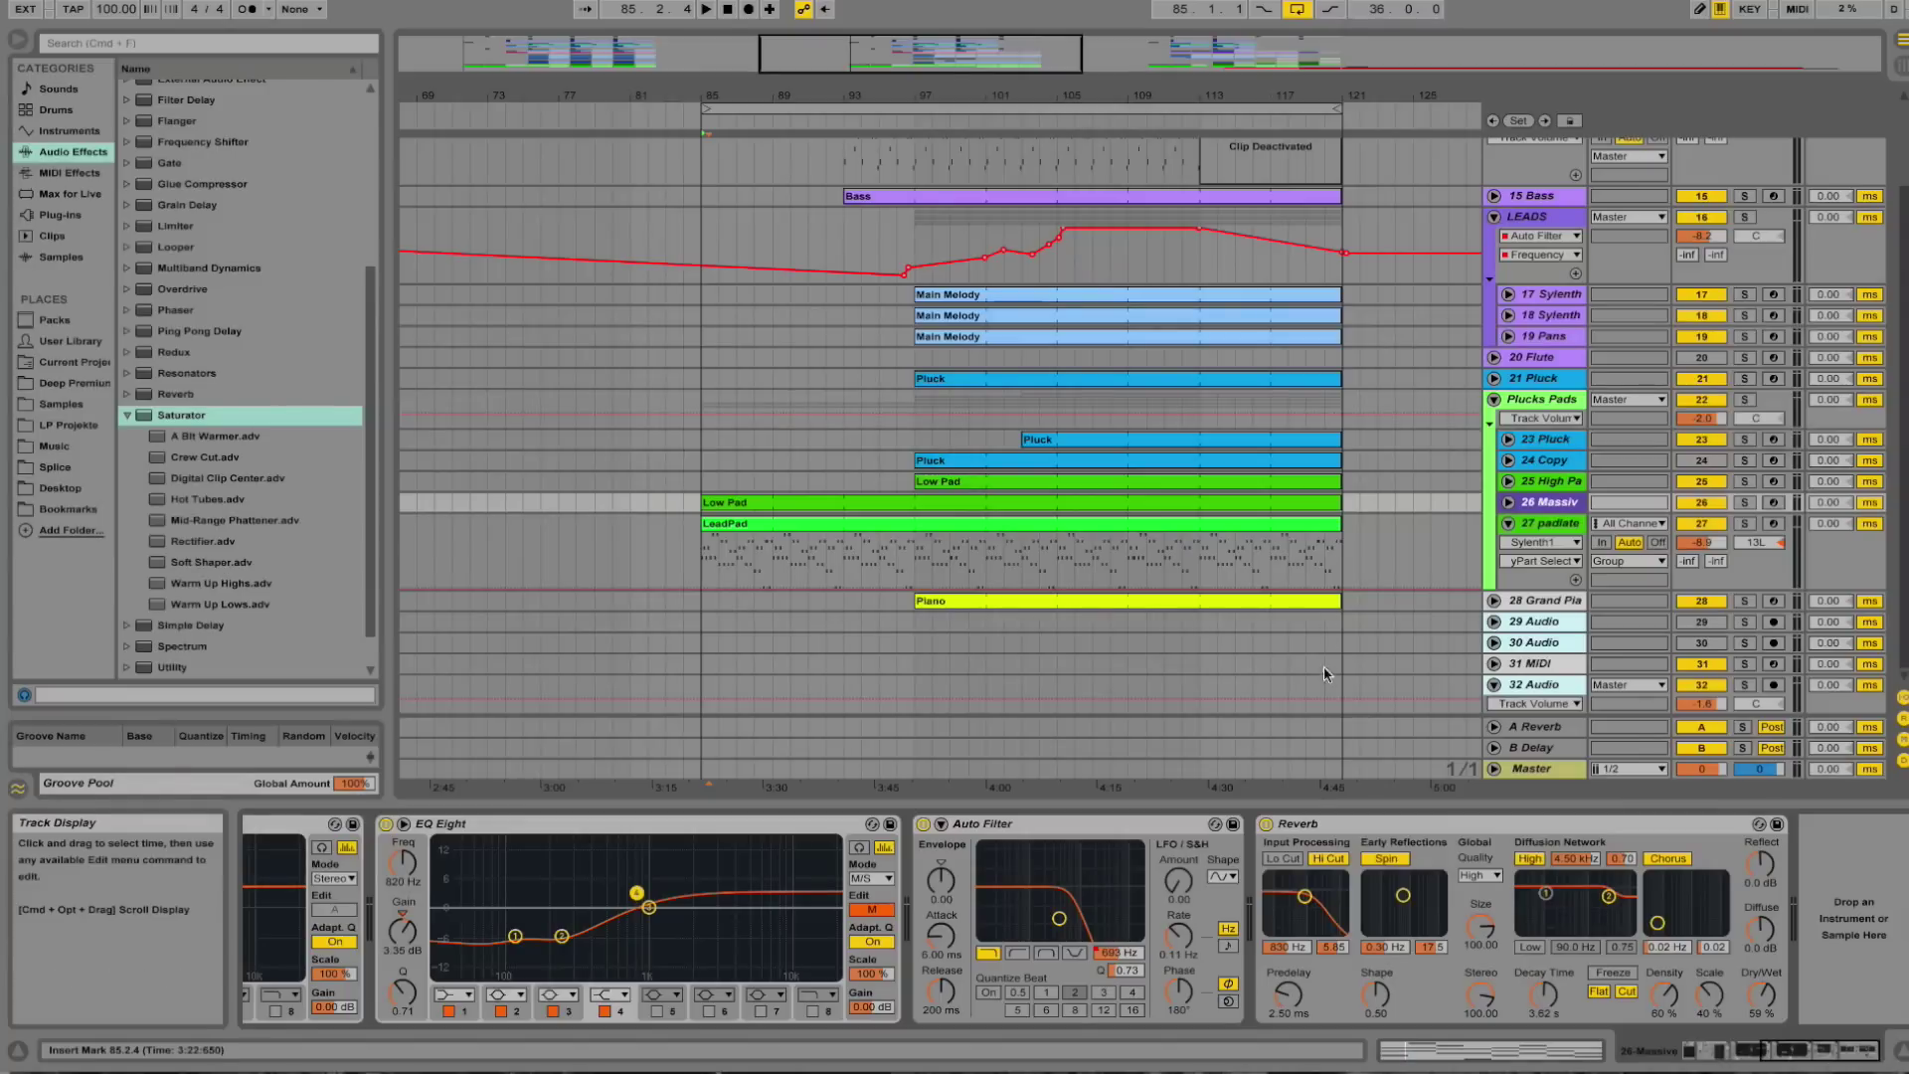
Select the Grand Piano track, collapse SausageFattener and expand the Grand Piano rack.
scroll(1014, 559, up, 1)
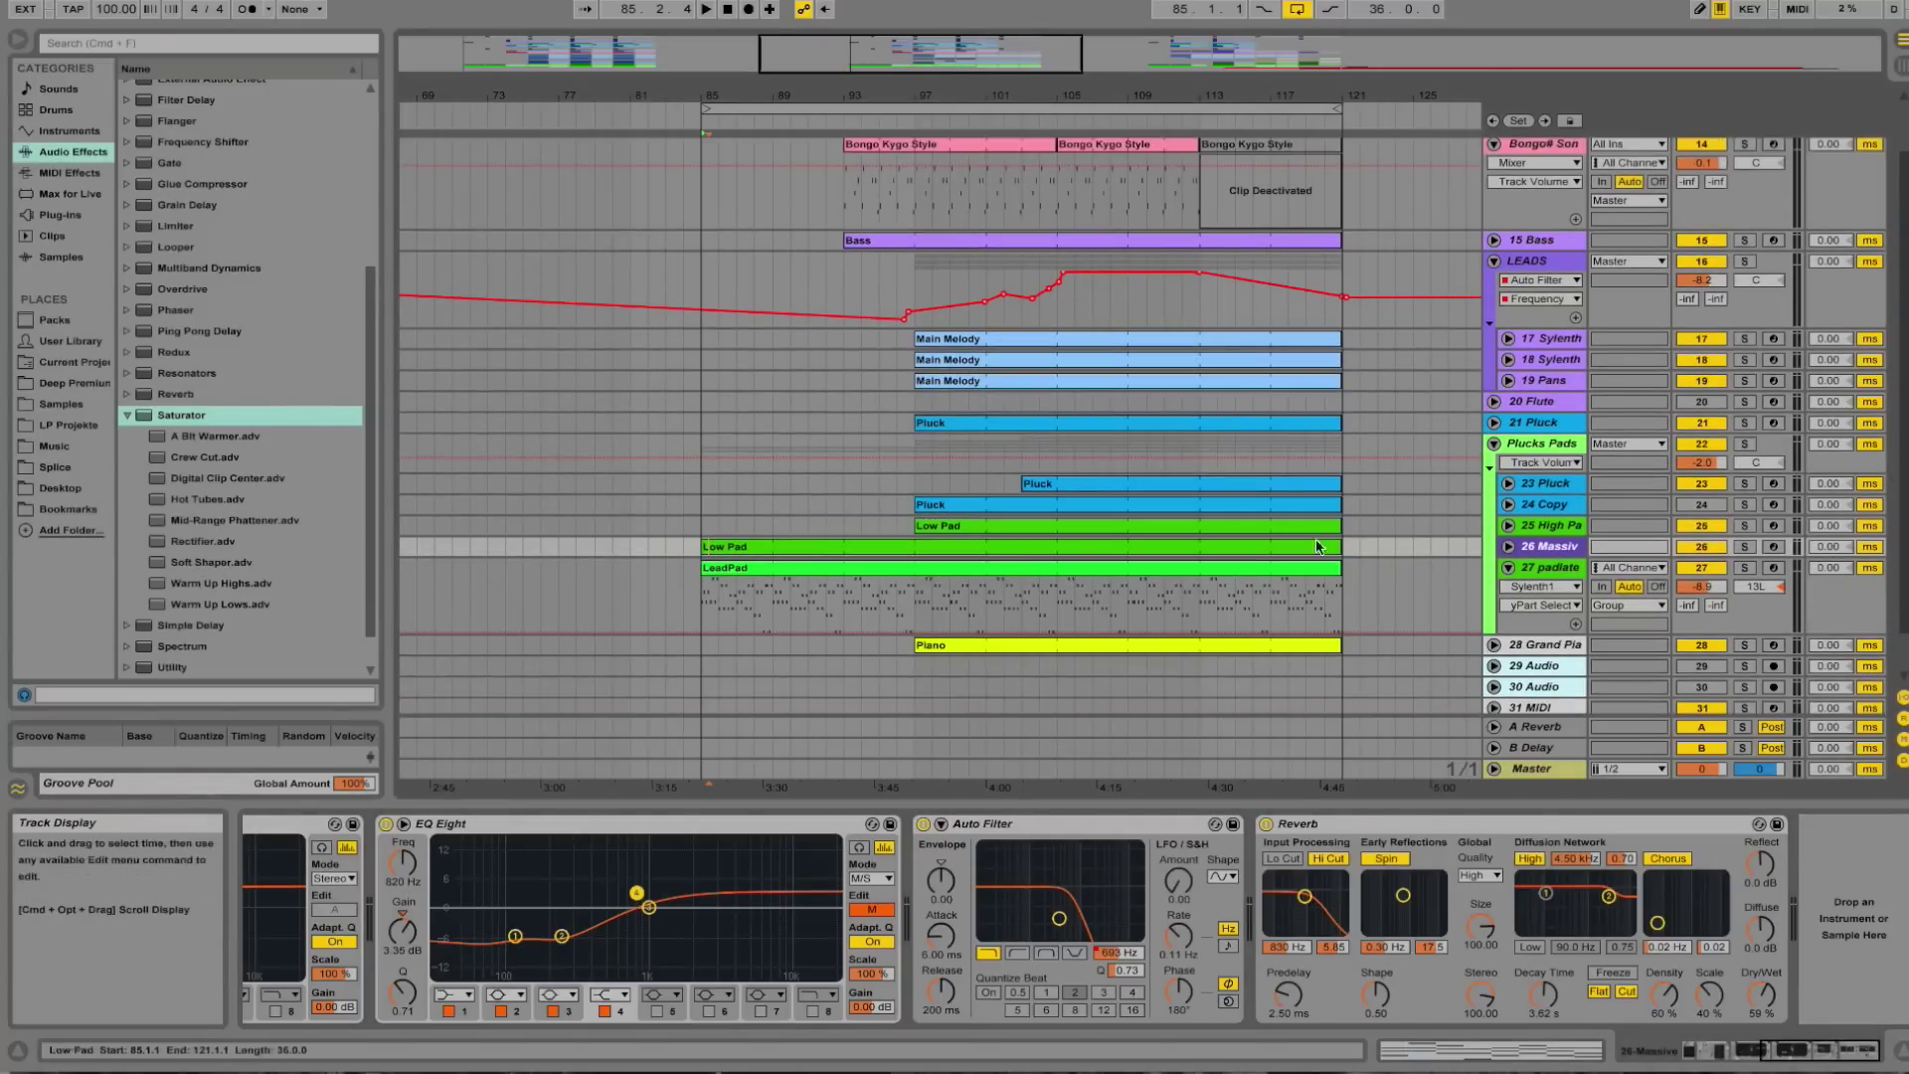
scroll(1295, 562, down, 1)
click(1069, 607)
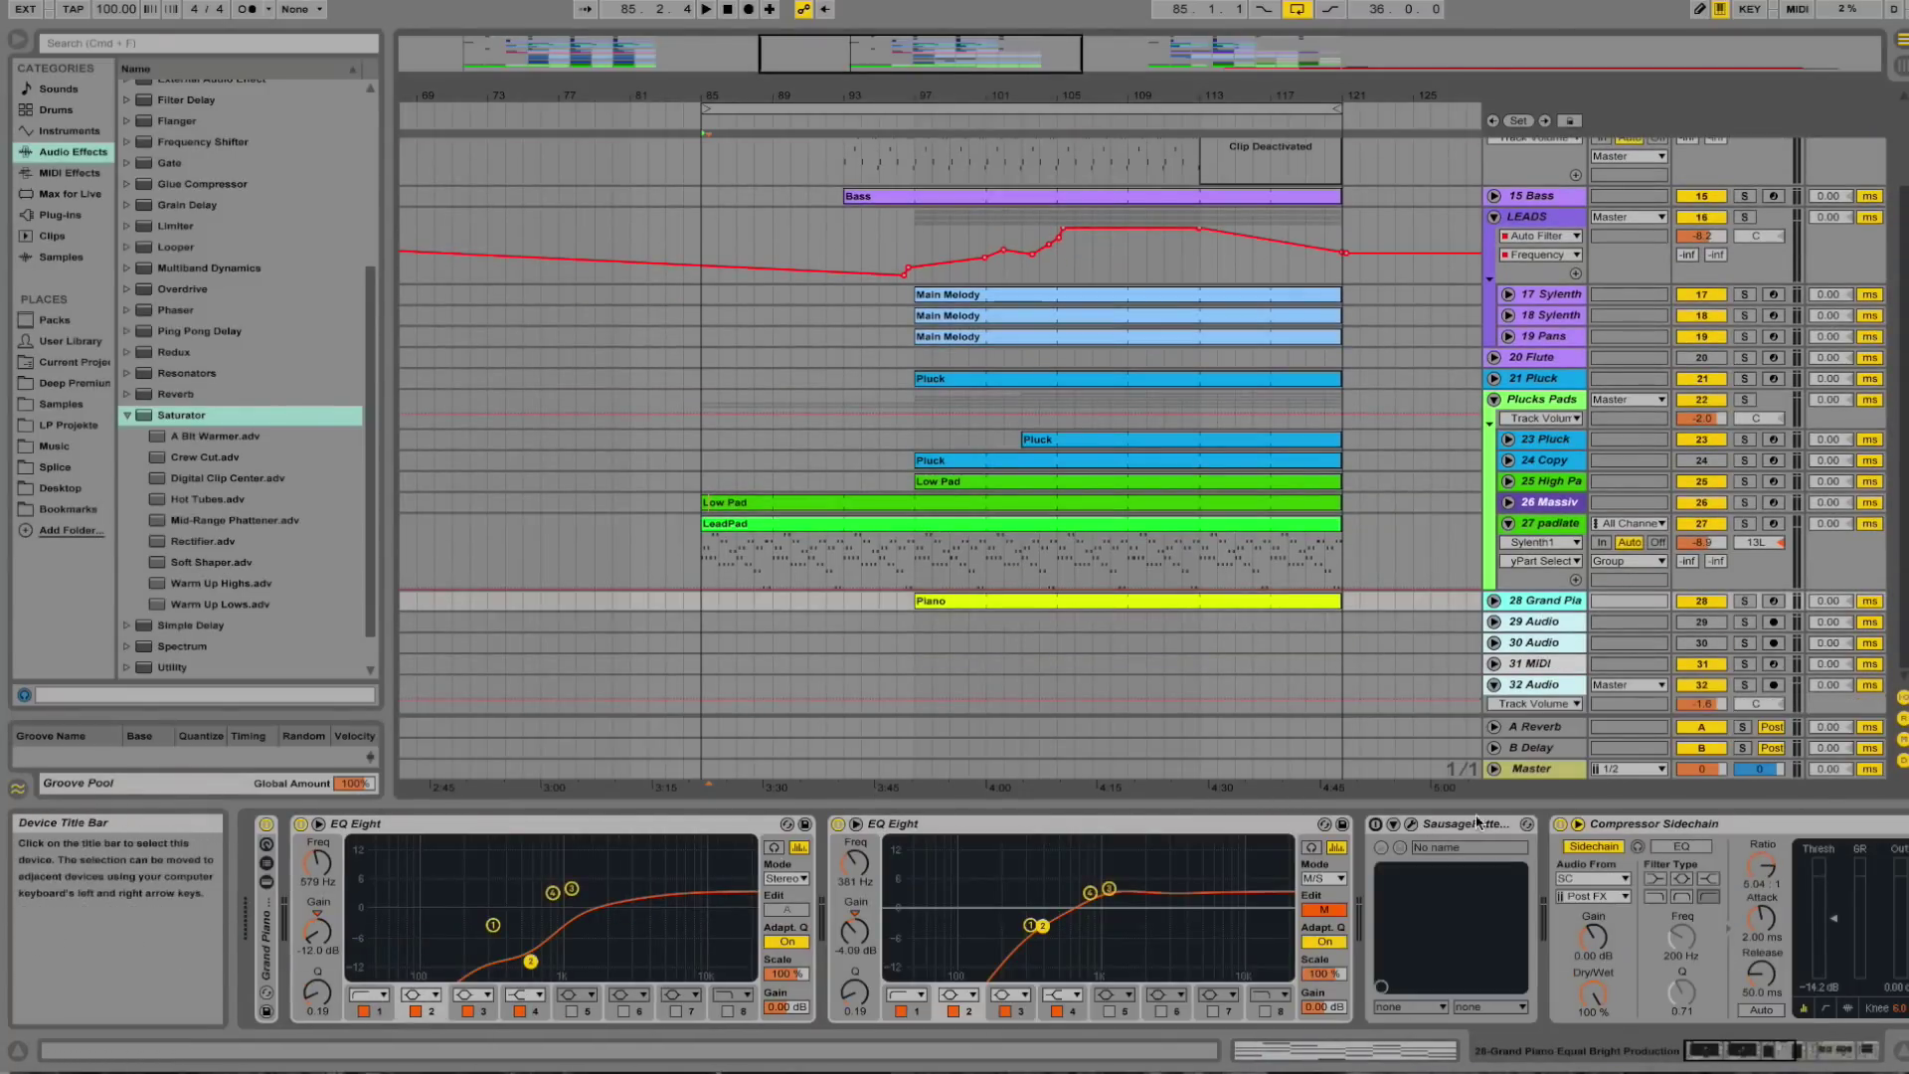
double_click(1425, 824)
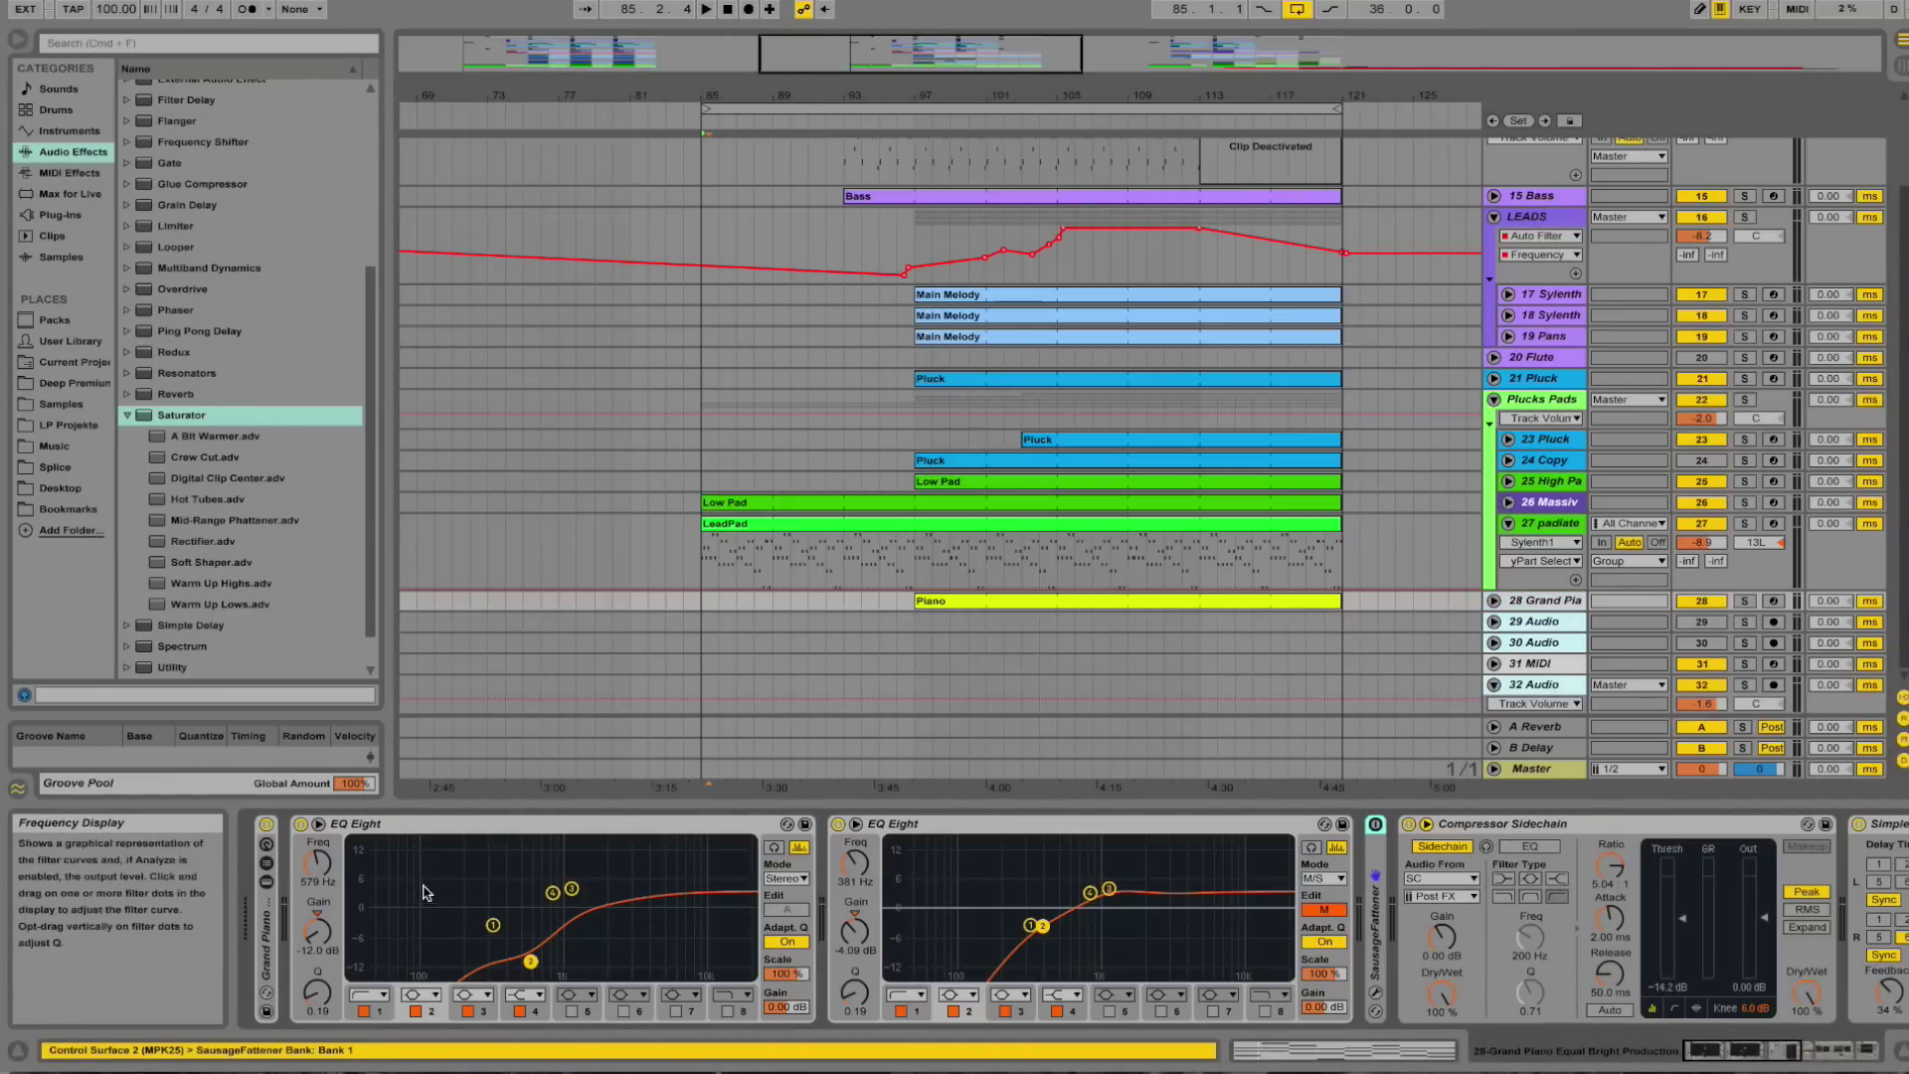
double_click(269, 885)
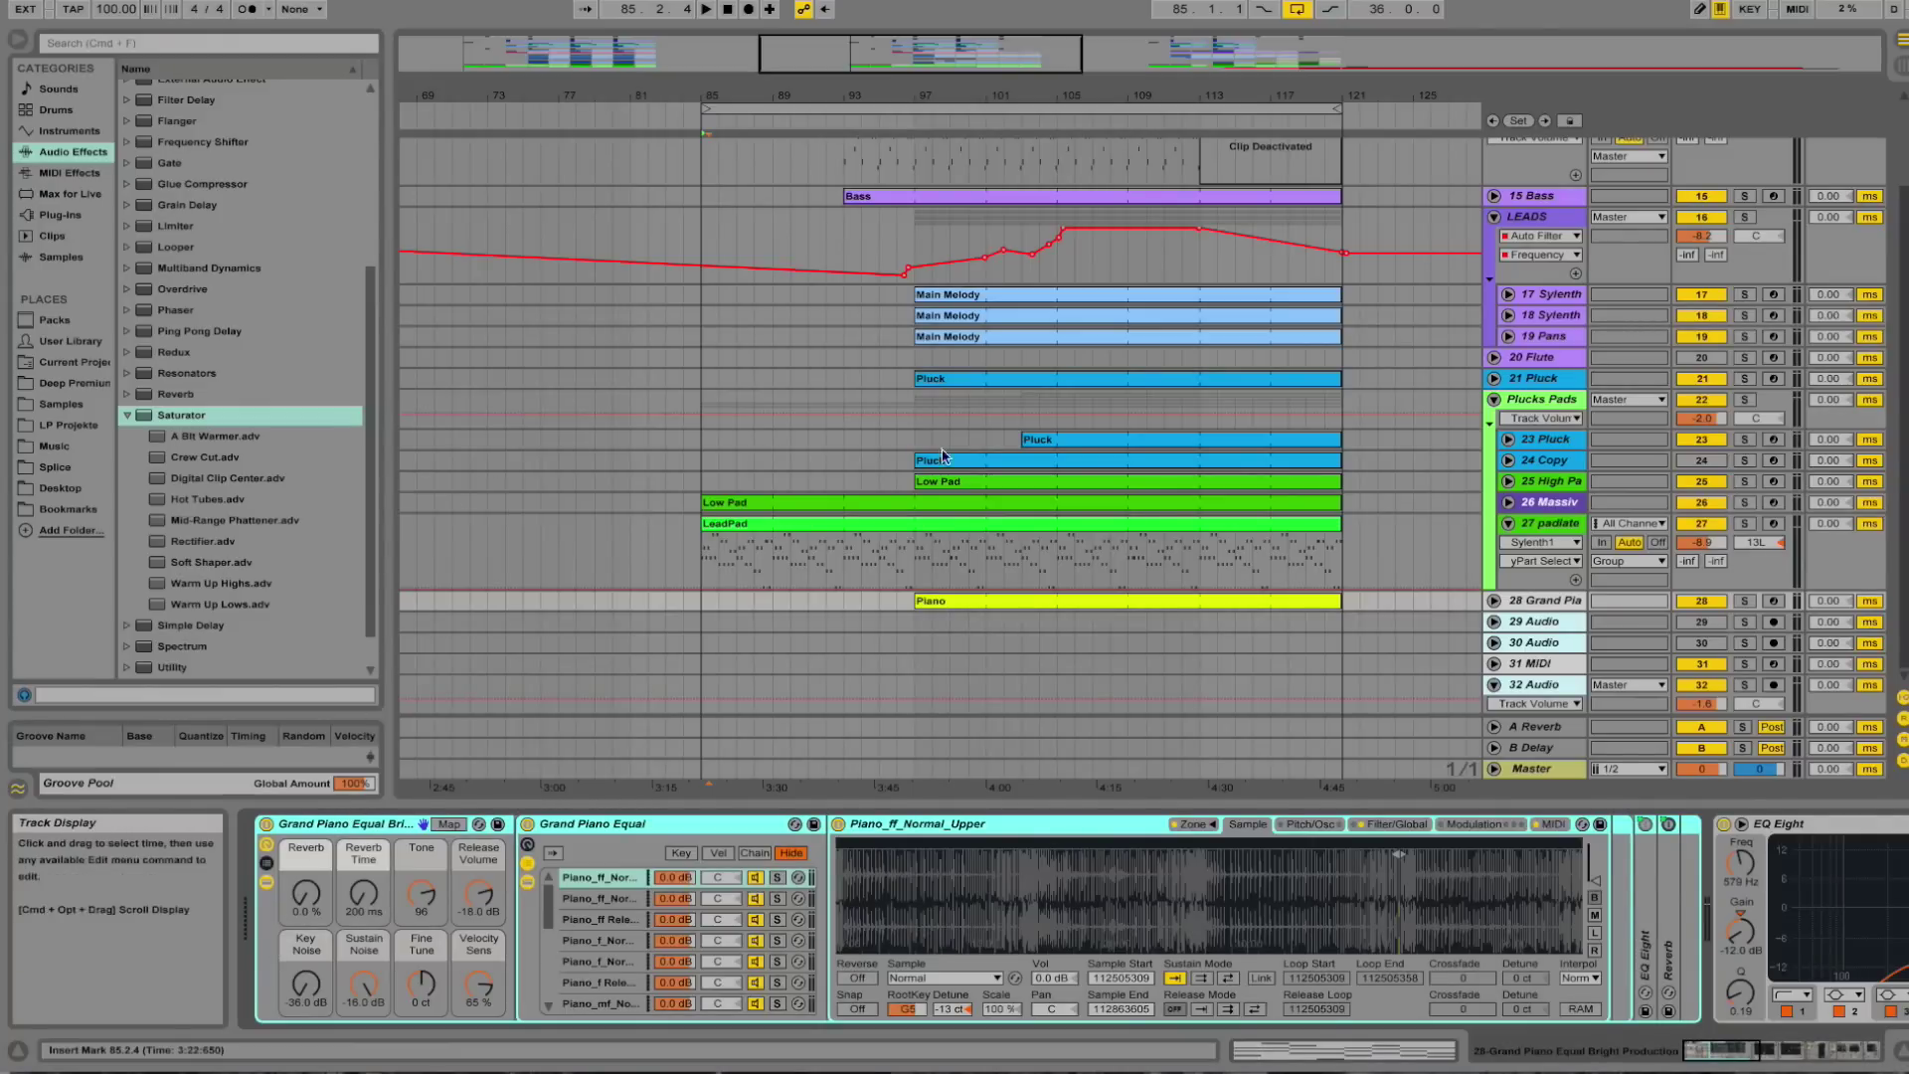
Expand and solo track 28, play, and open the Piano clip's chord notes.
click(1492, 602)
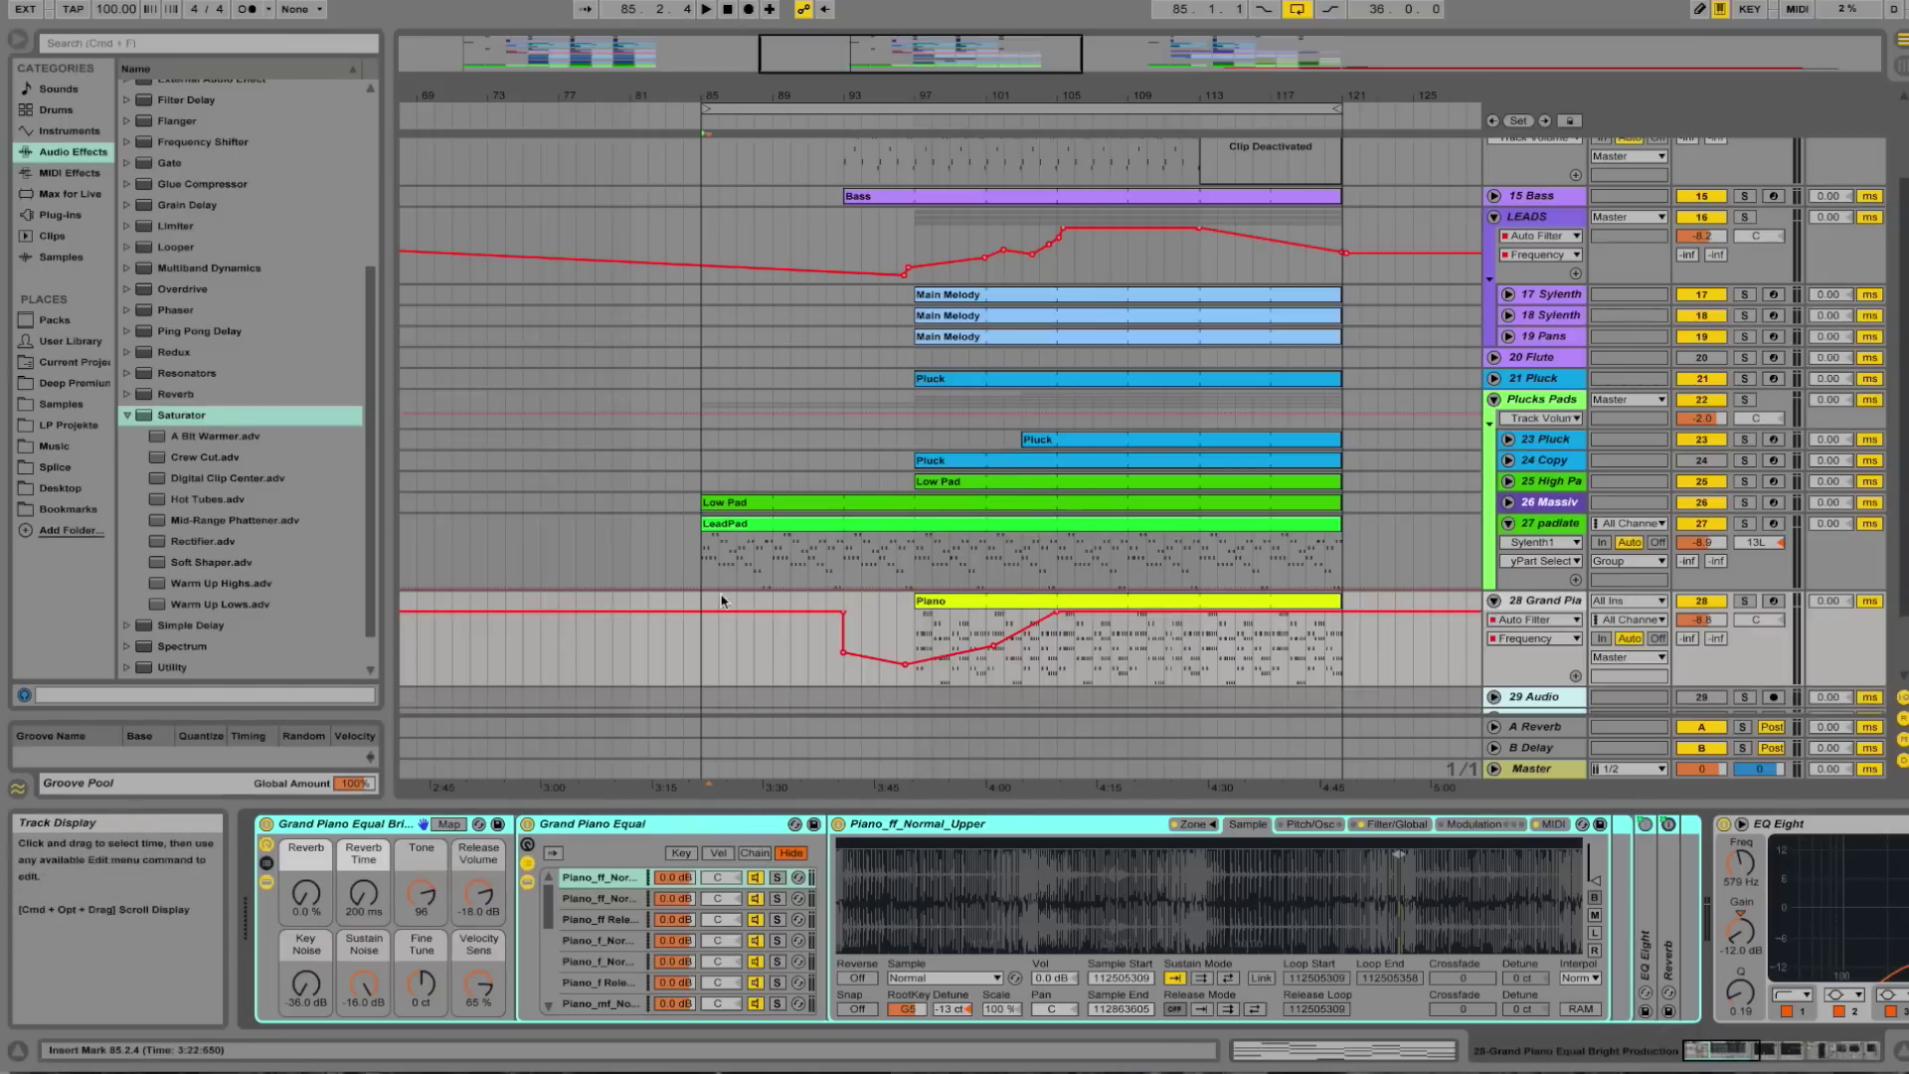
click(929, 613)
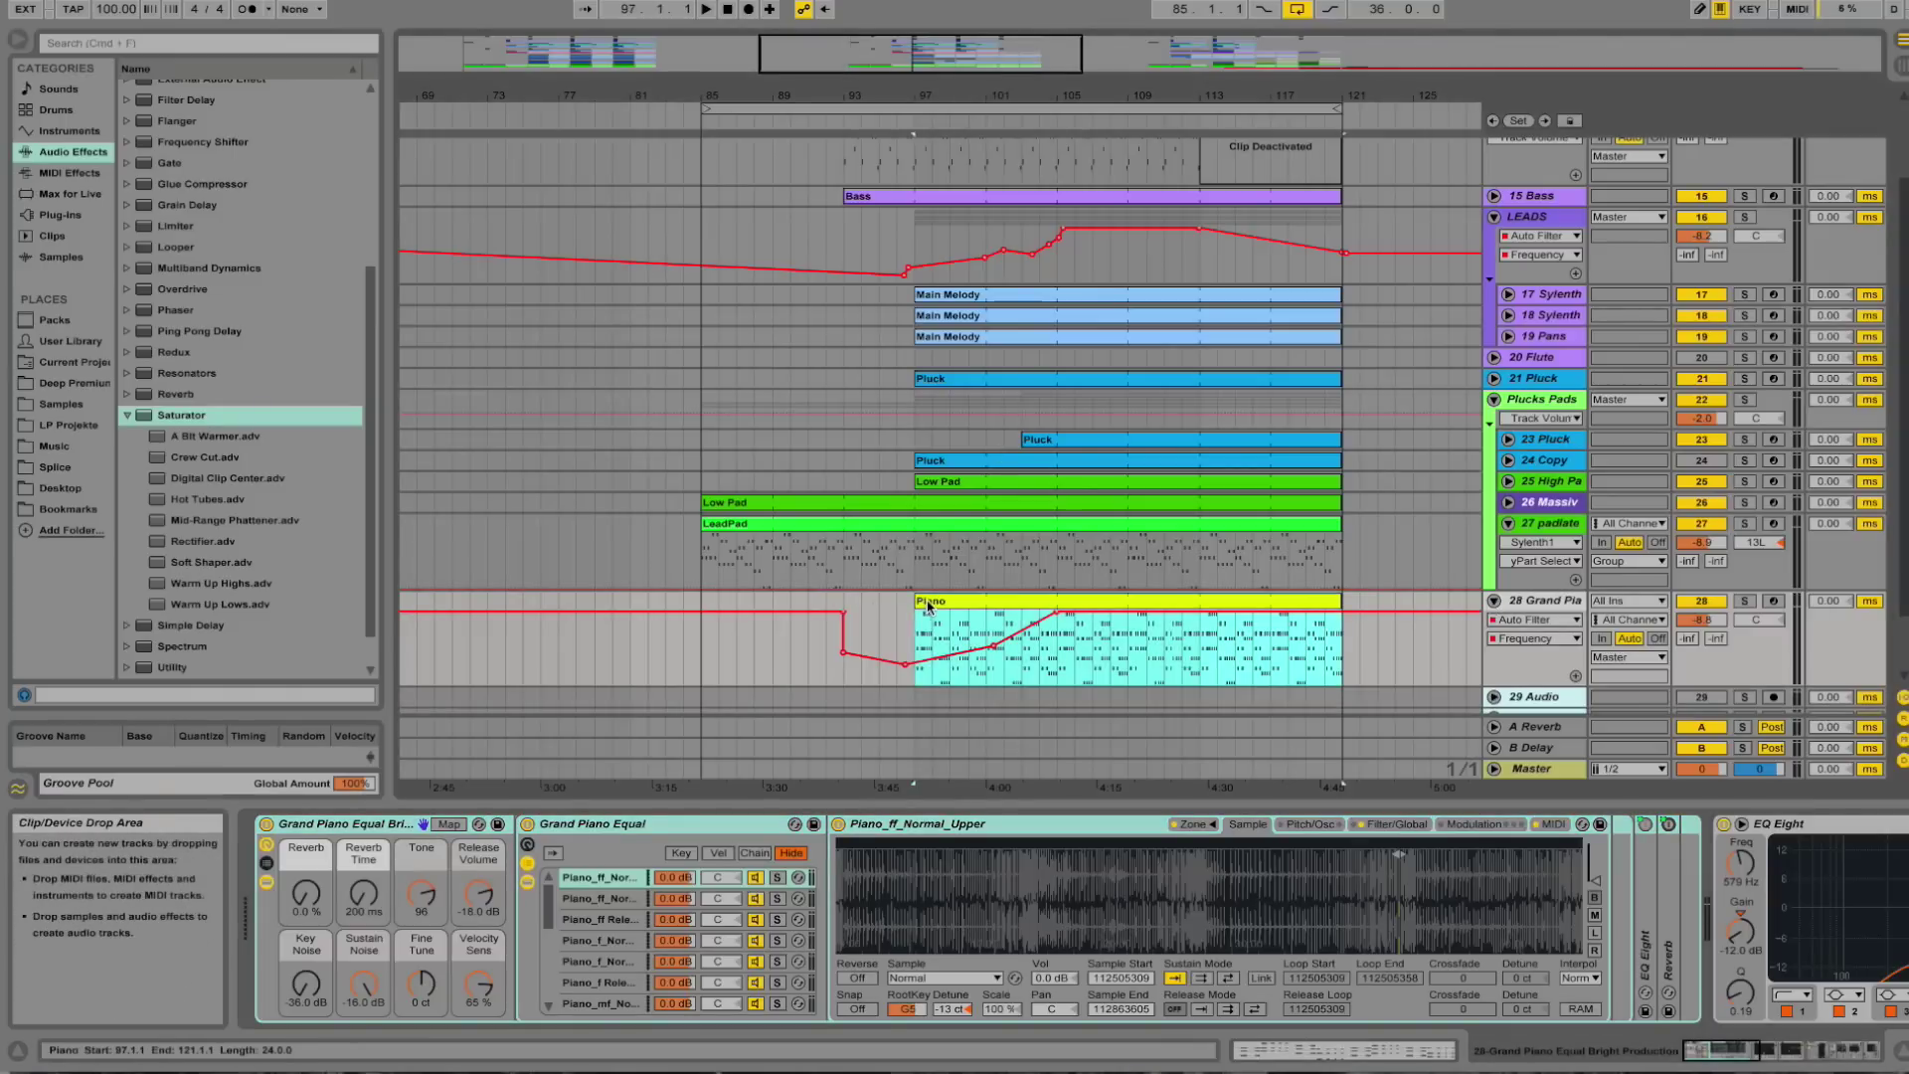
click(1745, 601)
key(space)
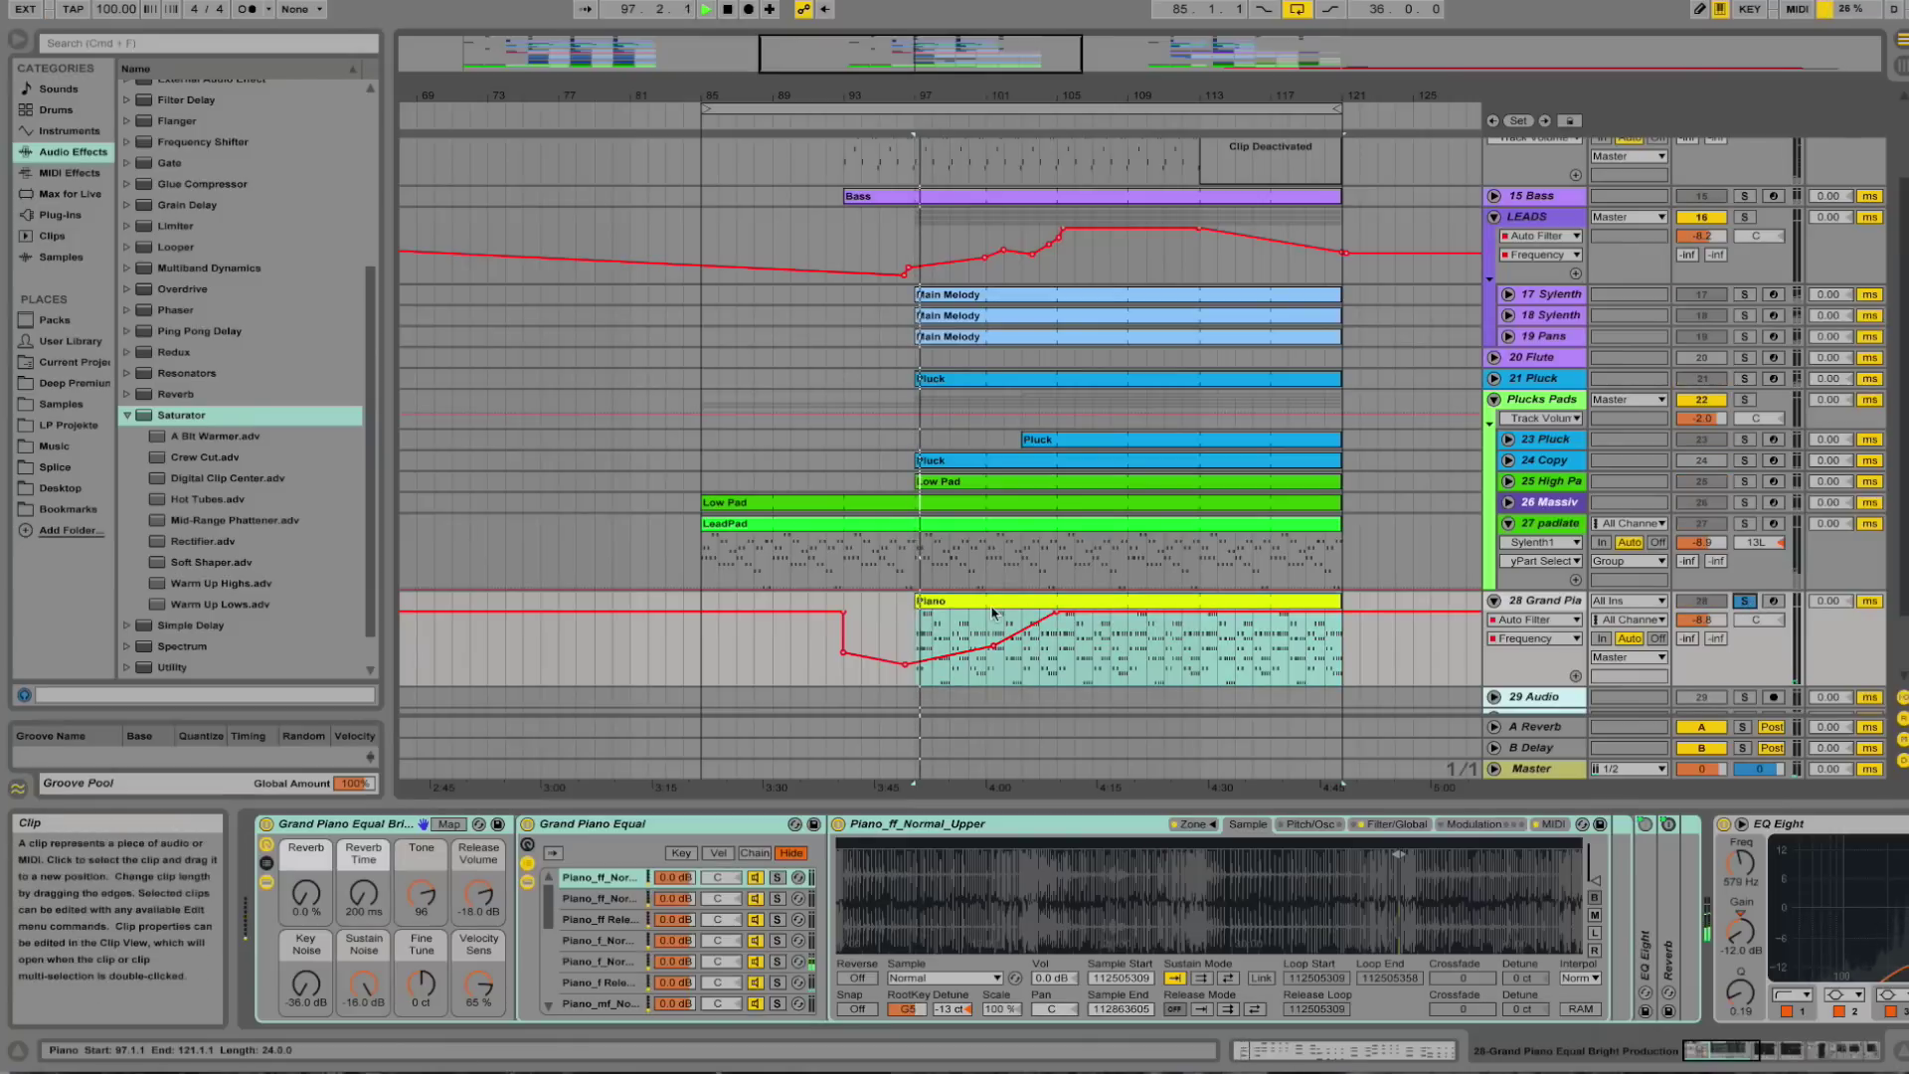
click(999, 605)
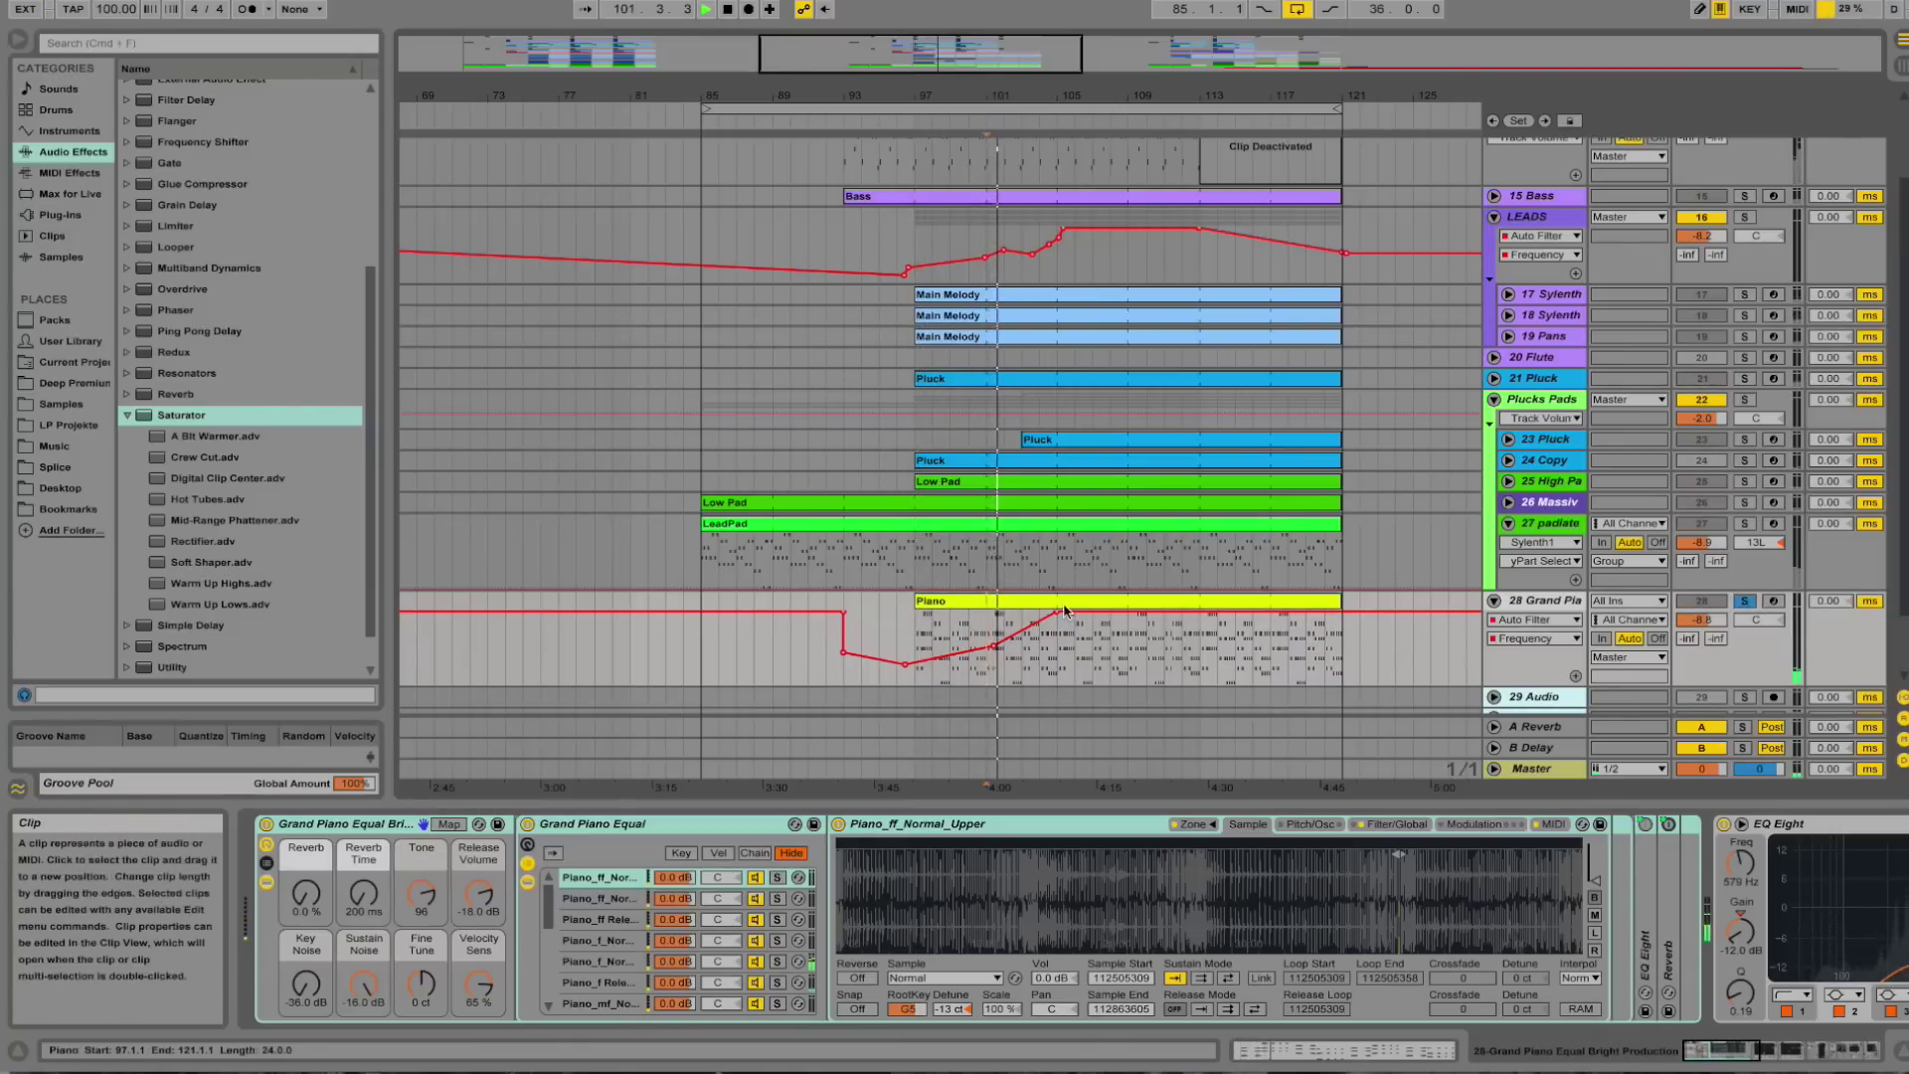
double_click(999, 605)
click(1116, 356)
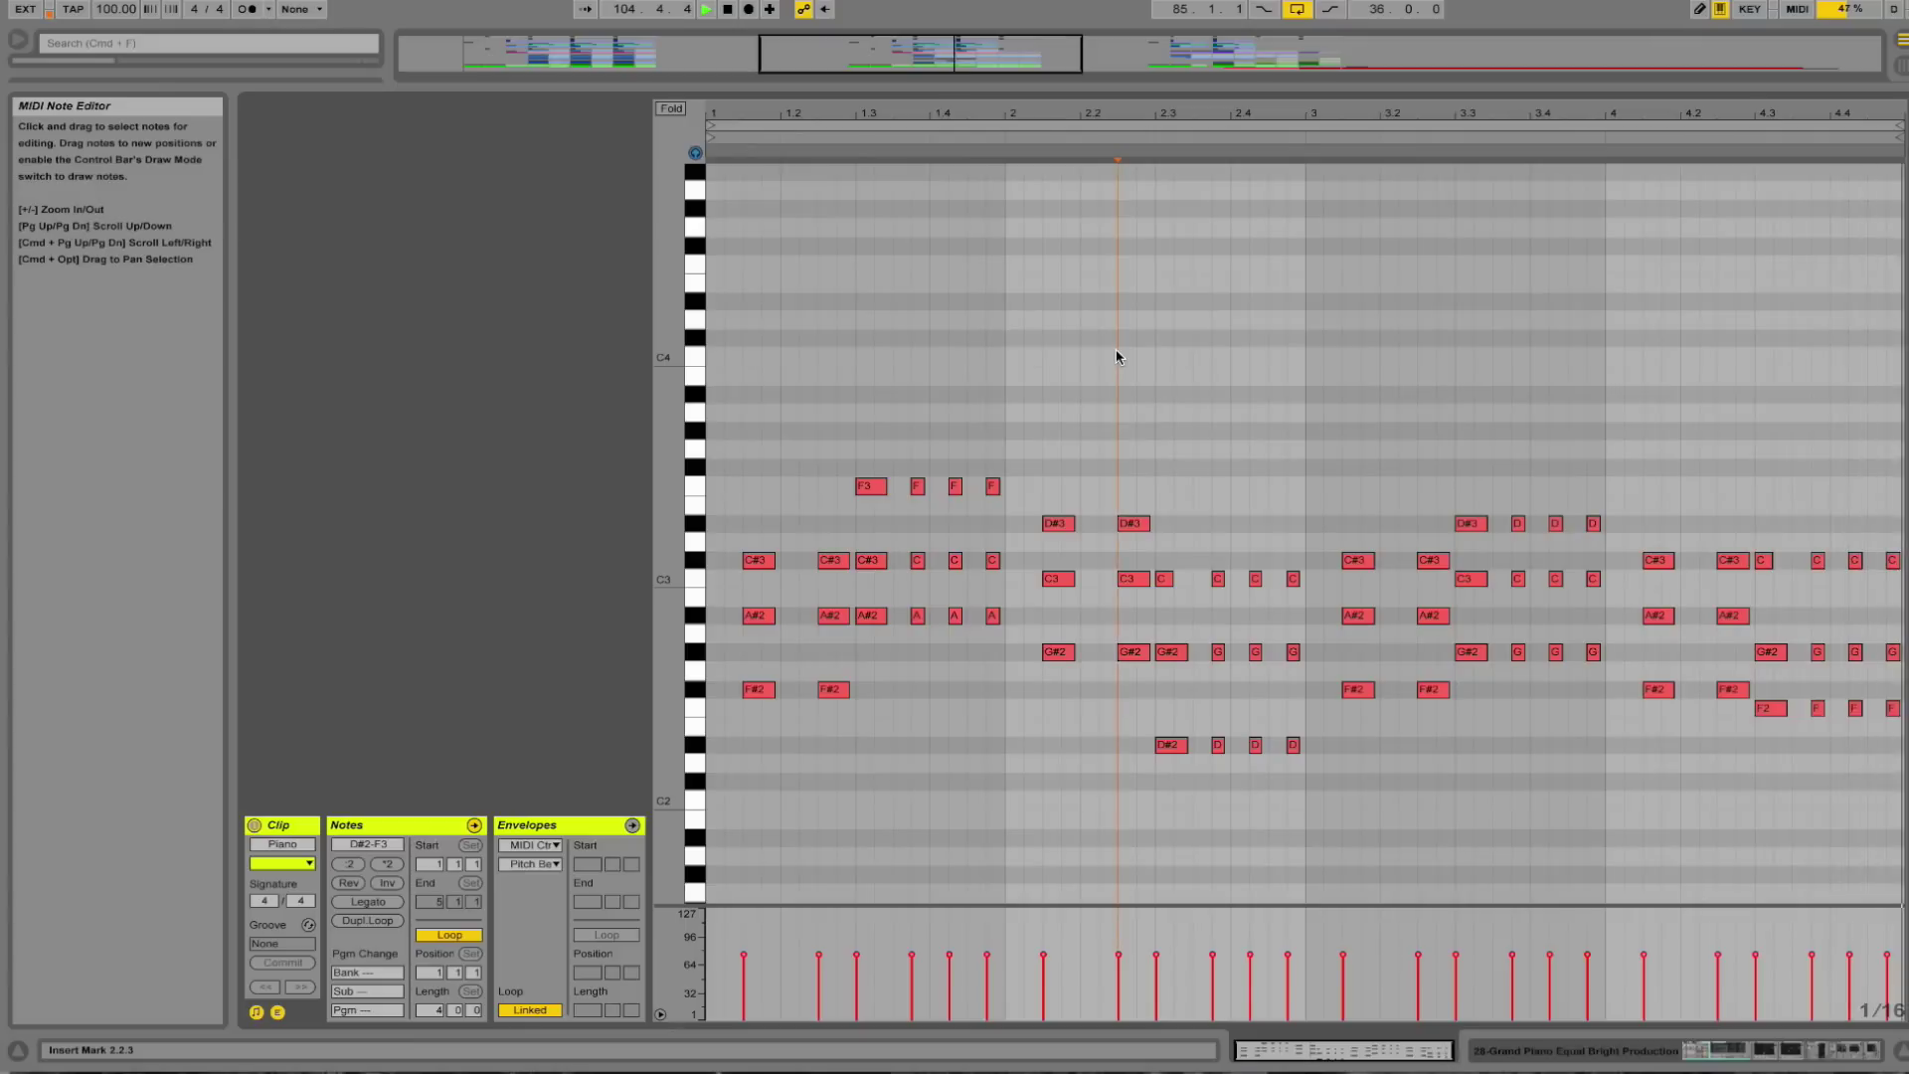
Stop playback while the Piano clip's chord stacks stay in the note editor.
key(space)
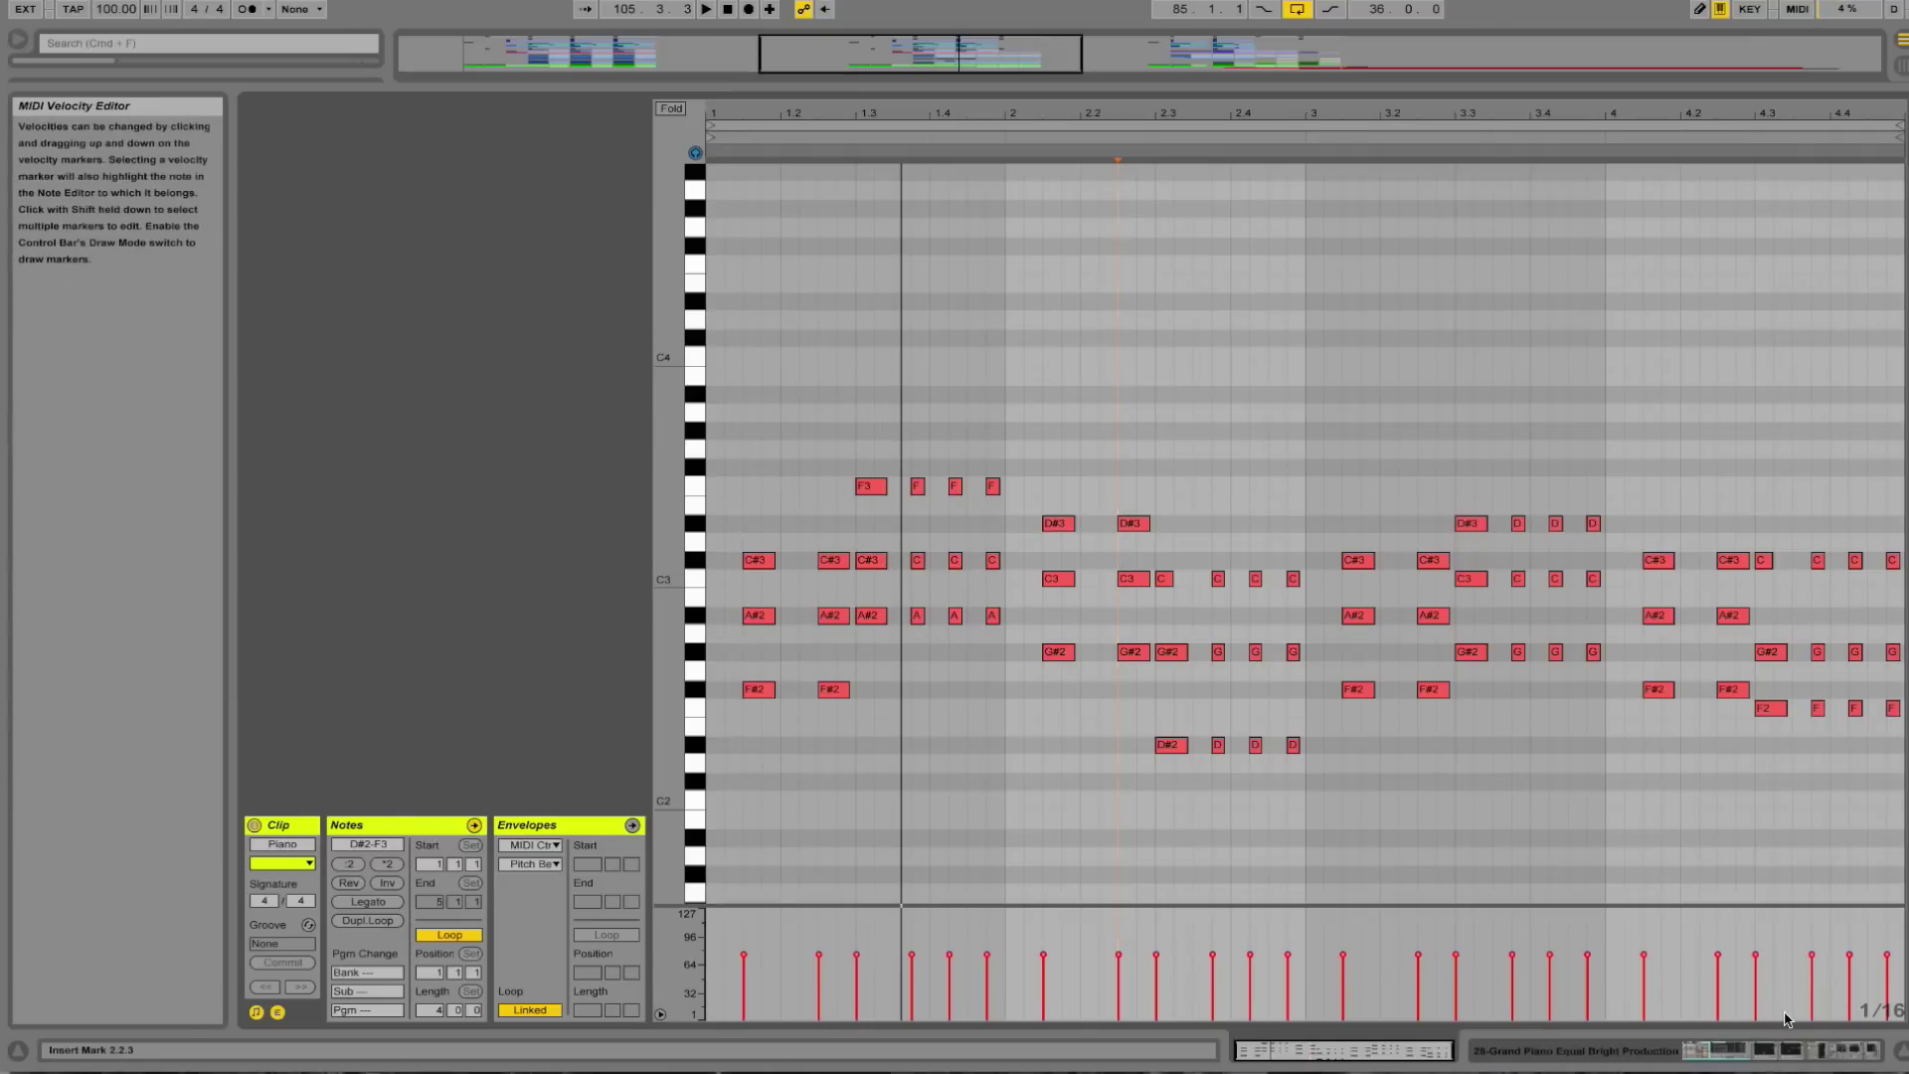
Back in the arrangement, unsolo Grand Piano and play the full mix from bar 97, jumping to bar 109.
click(1755, 1060)
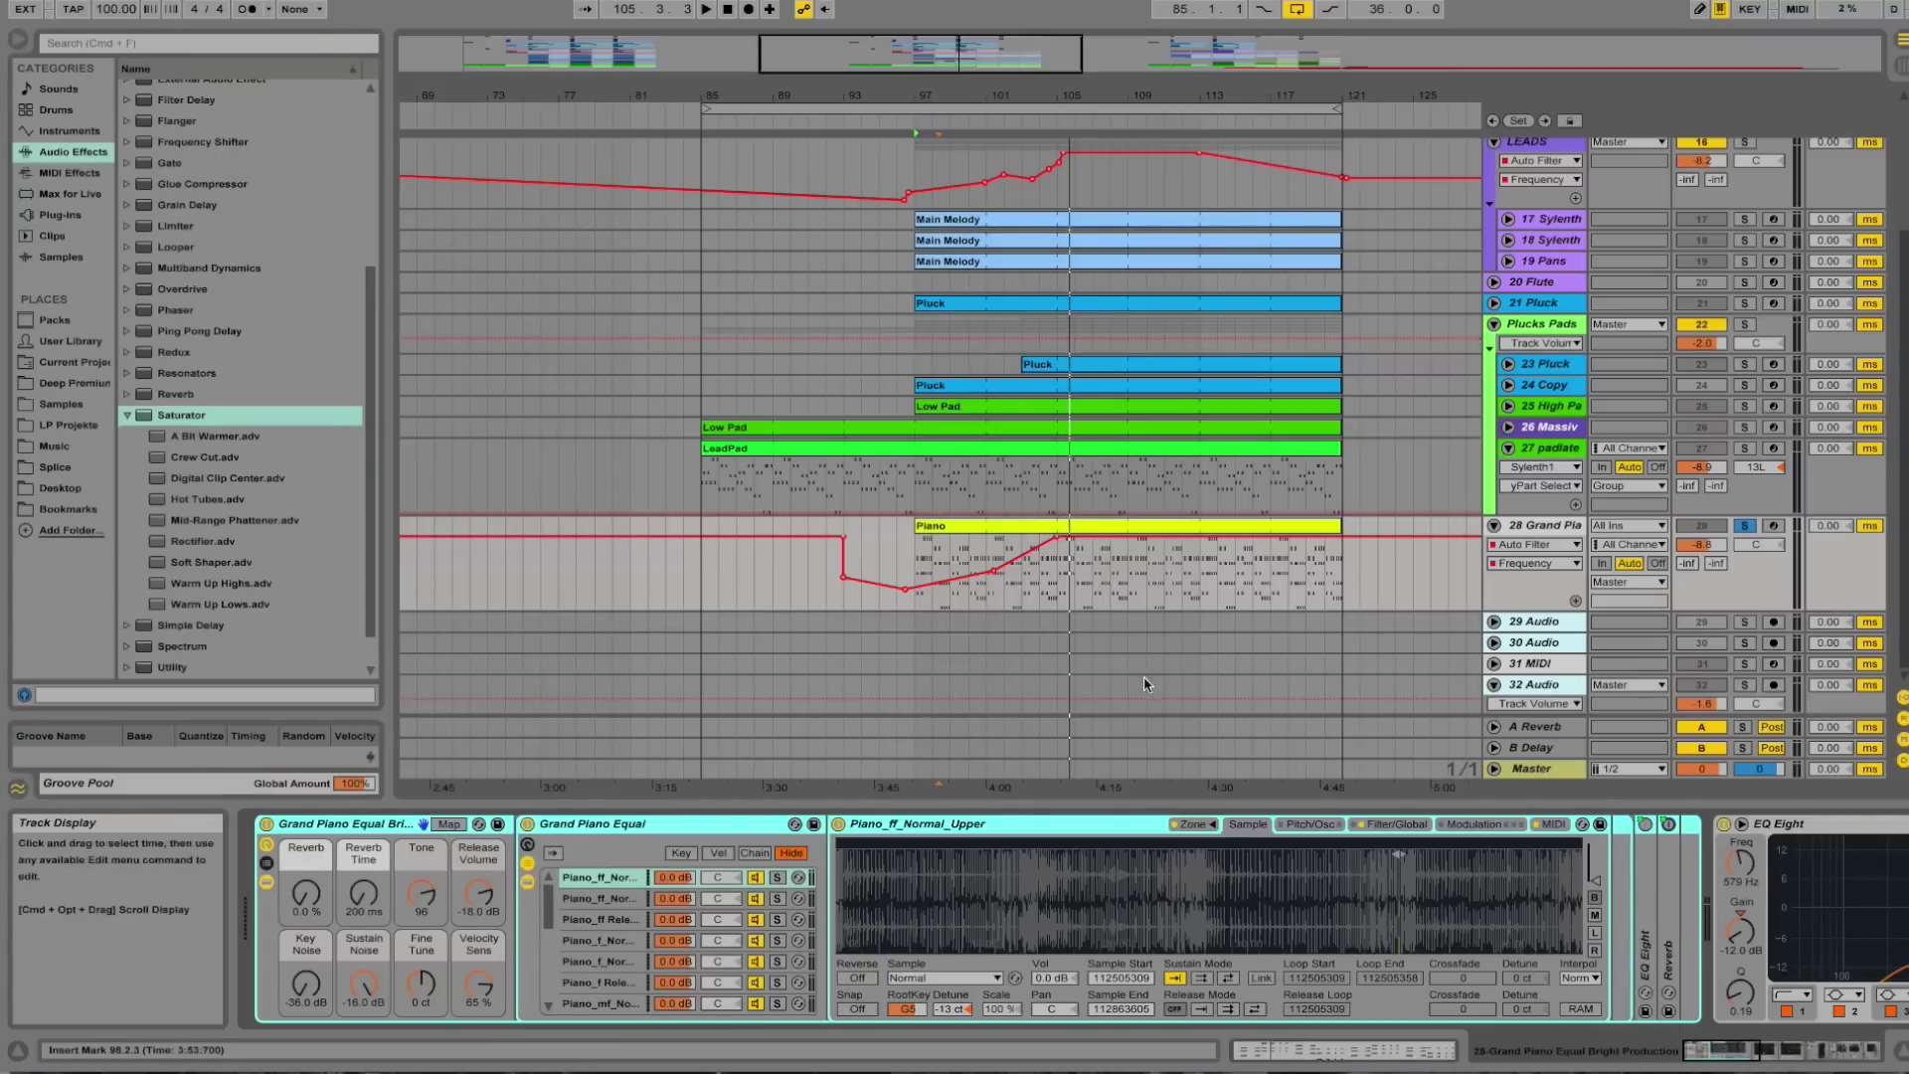
click(917, 560)
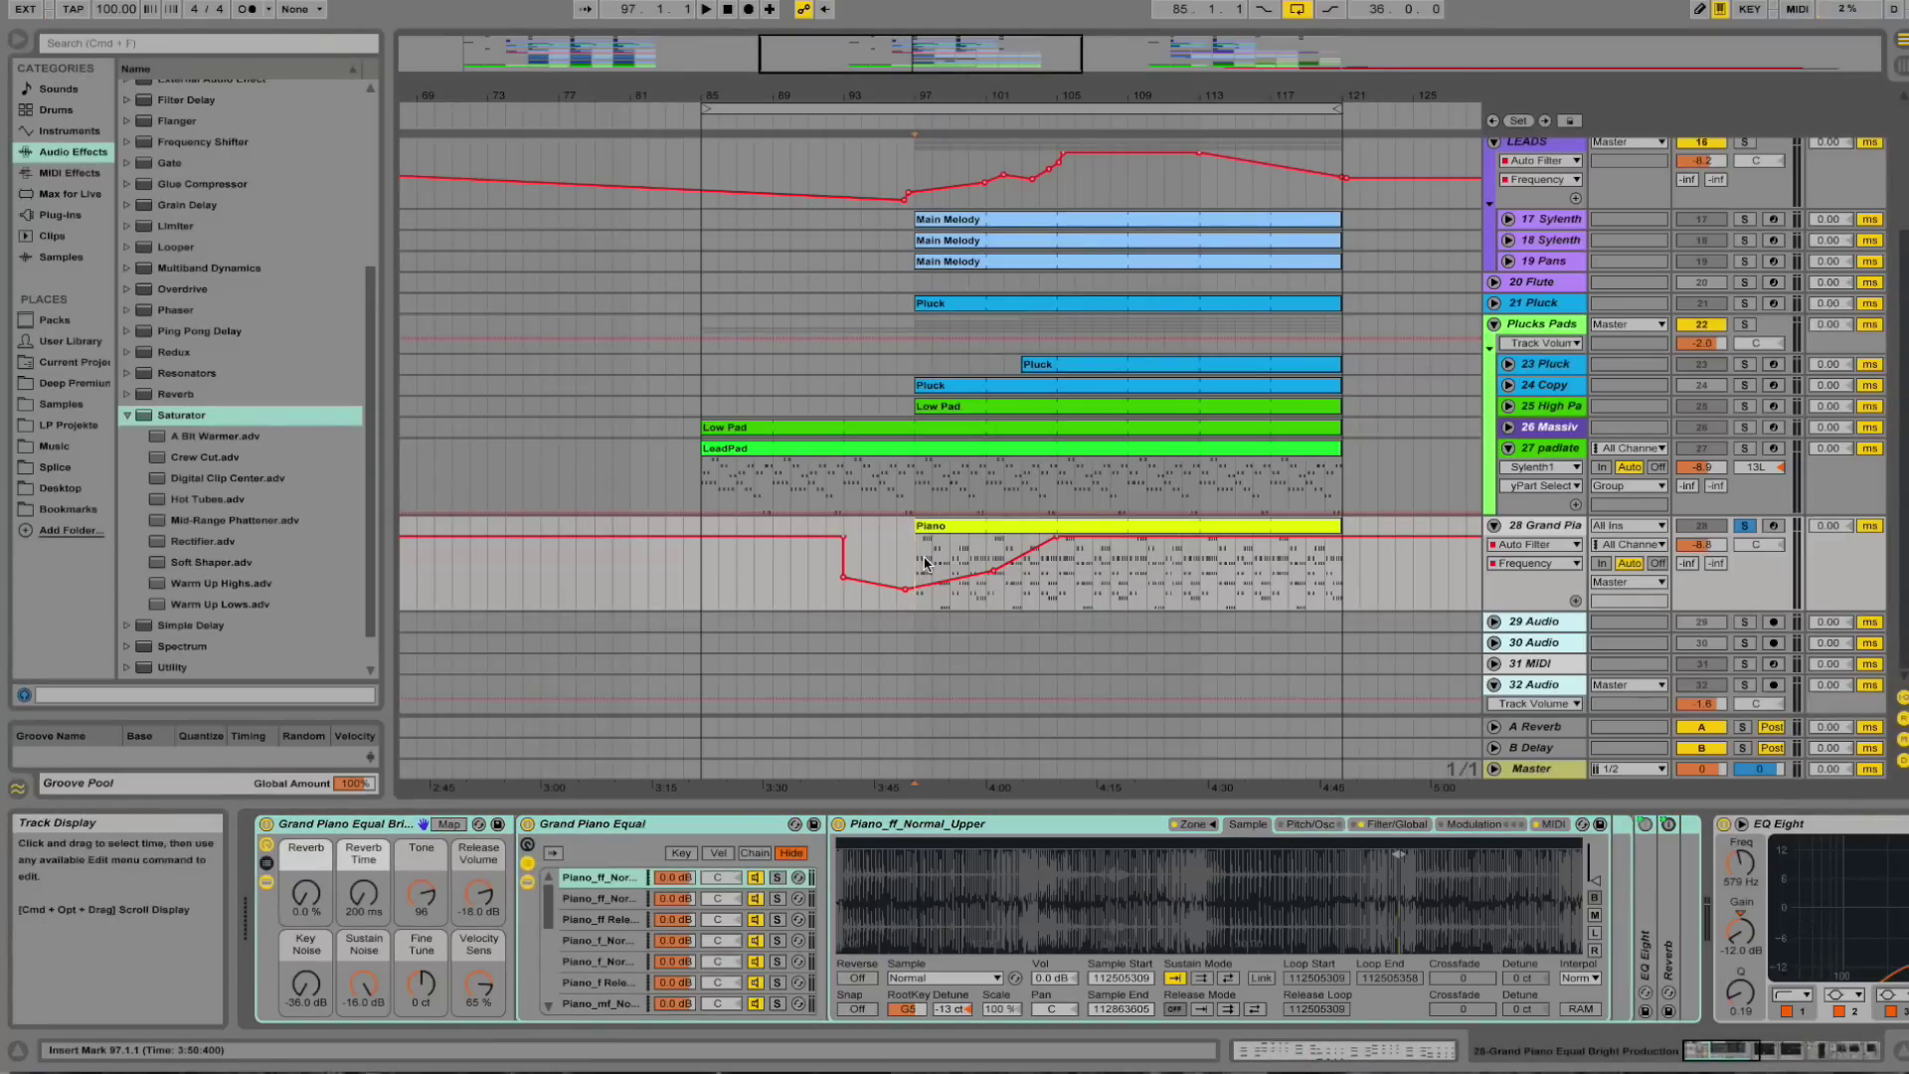
click(956, 389)
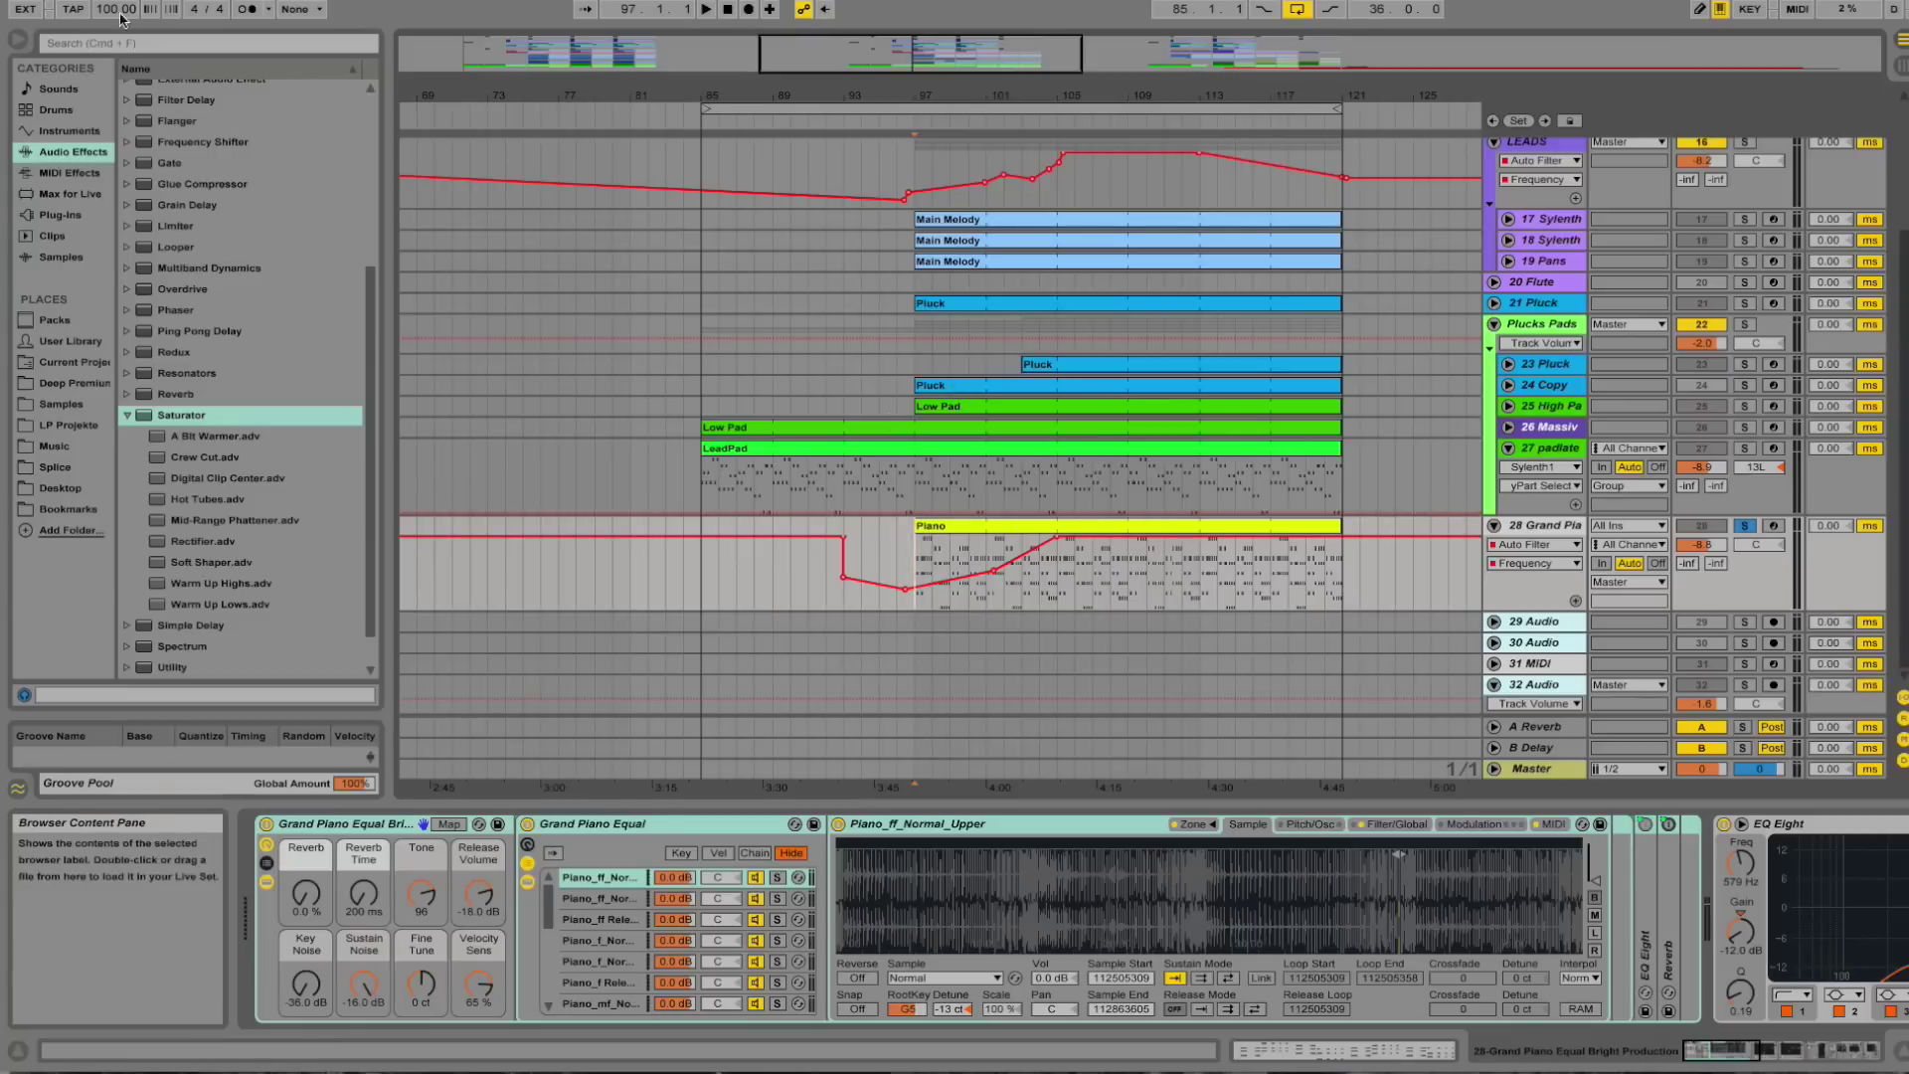
click(921, 564)
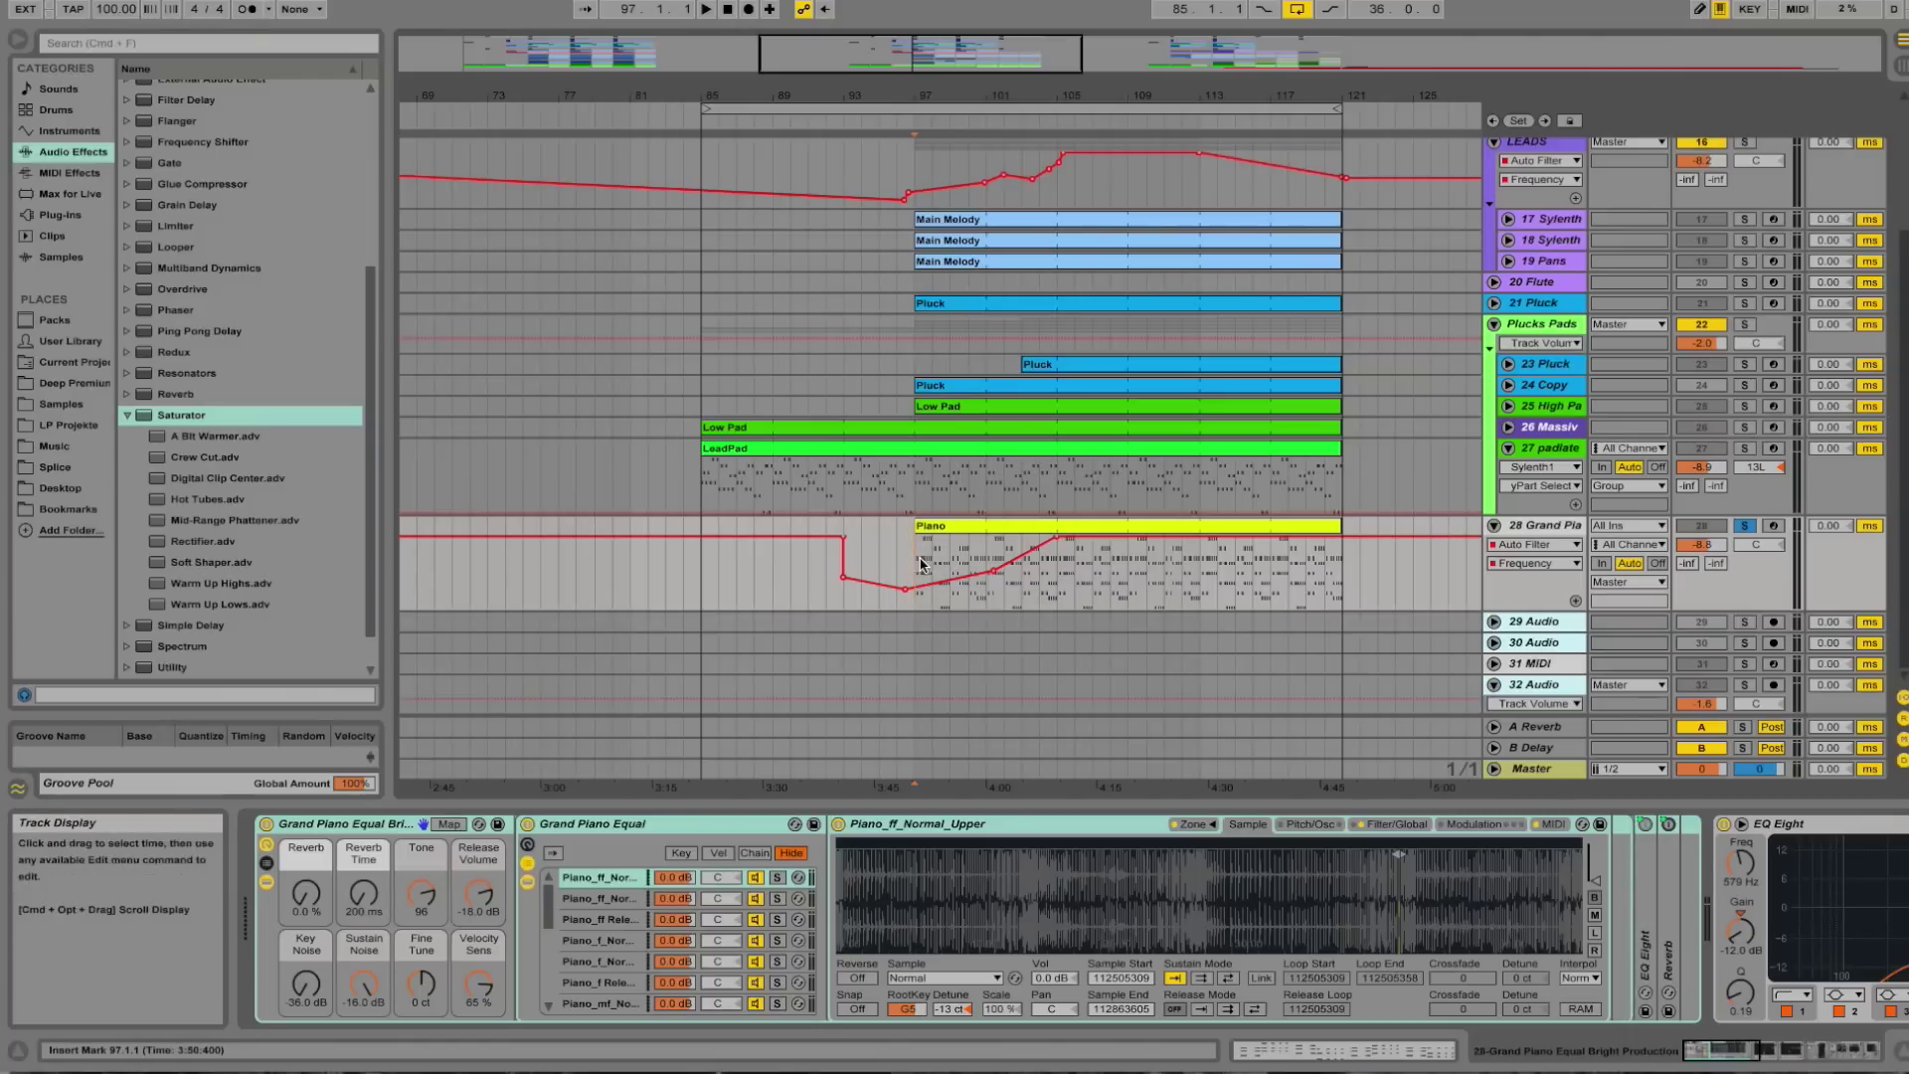
click(1745, 525)
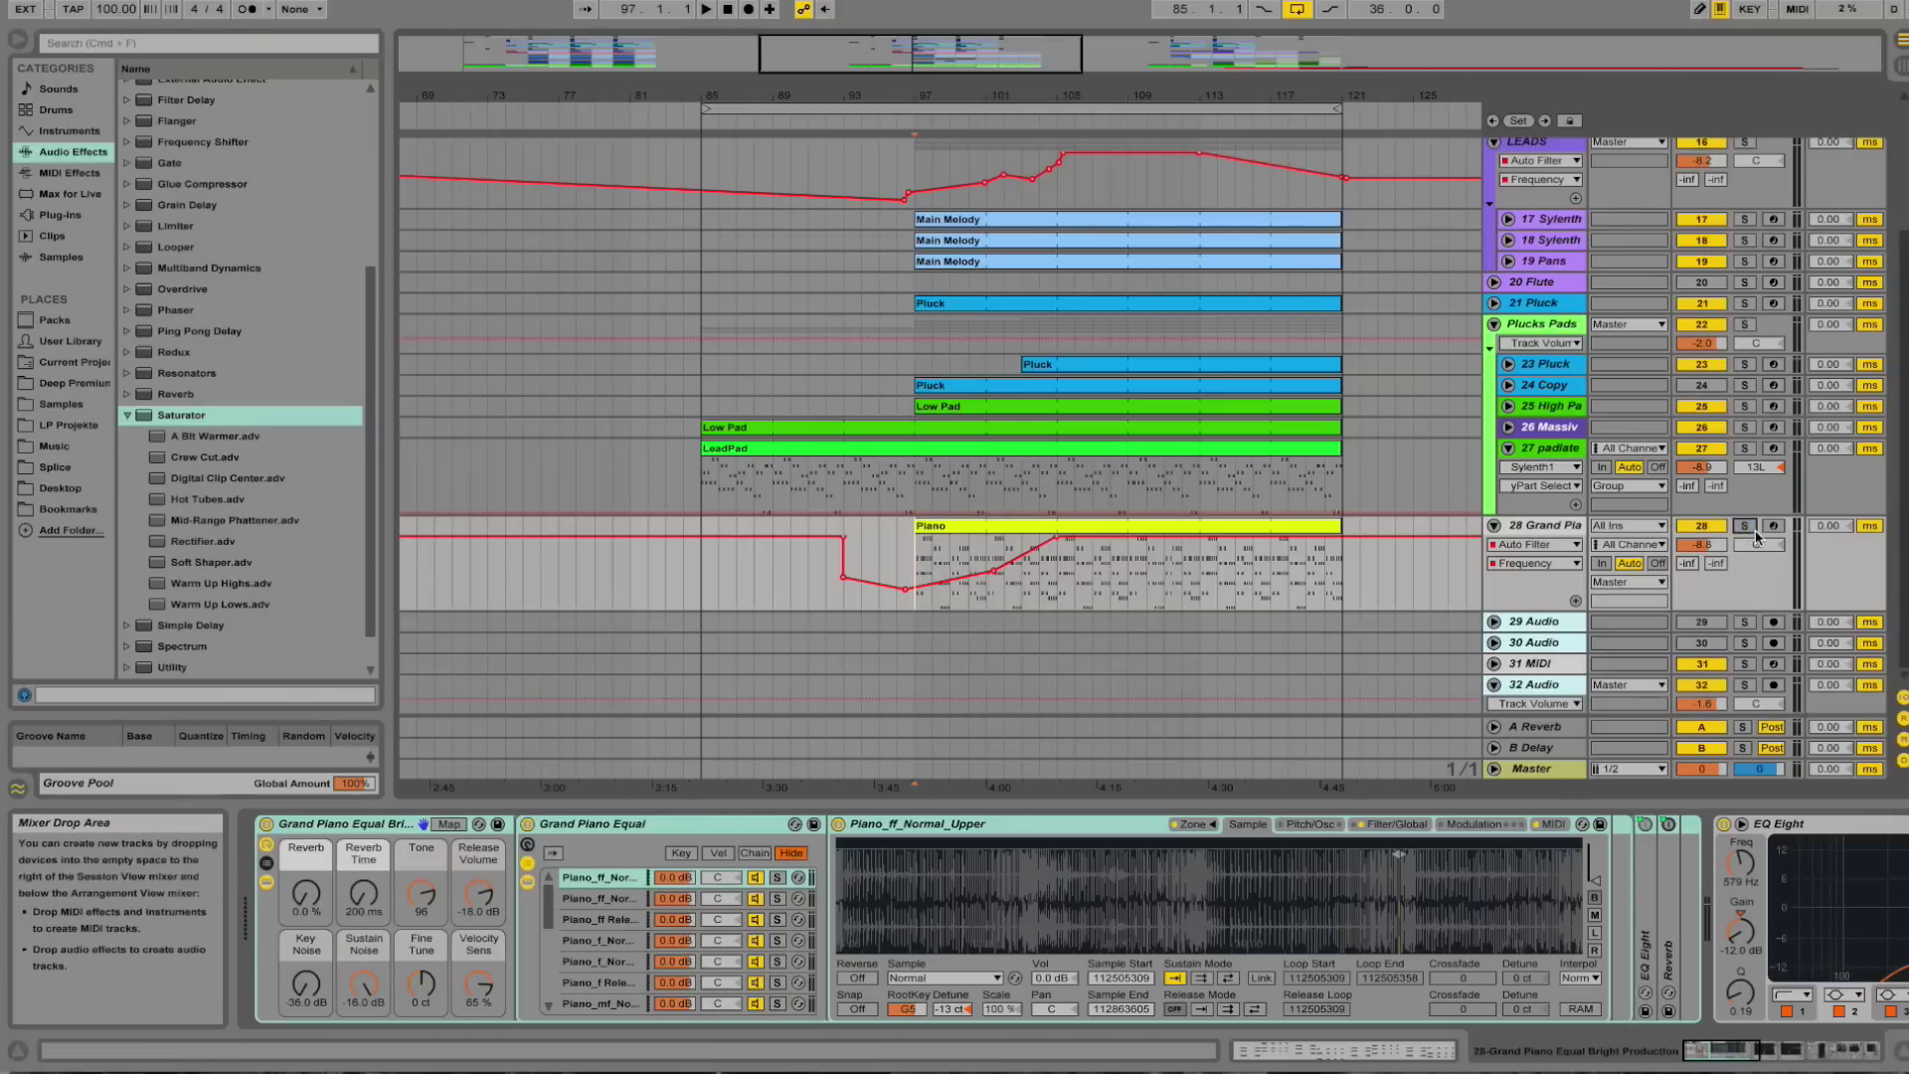
key(space)
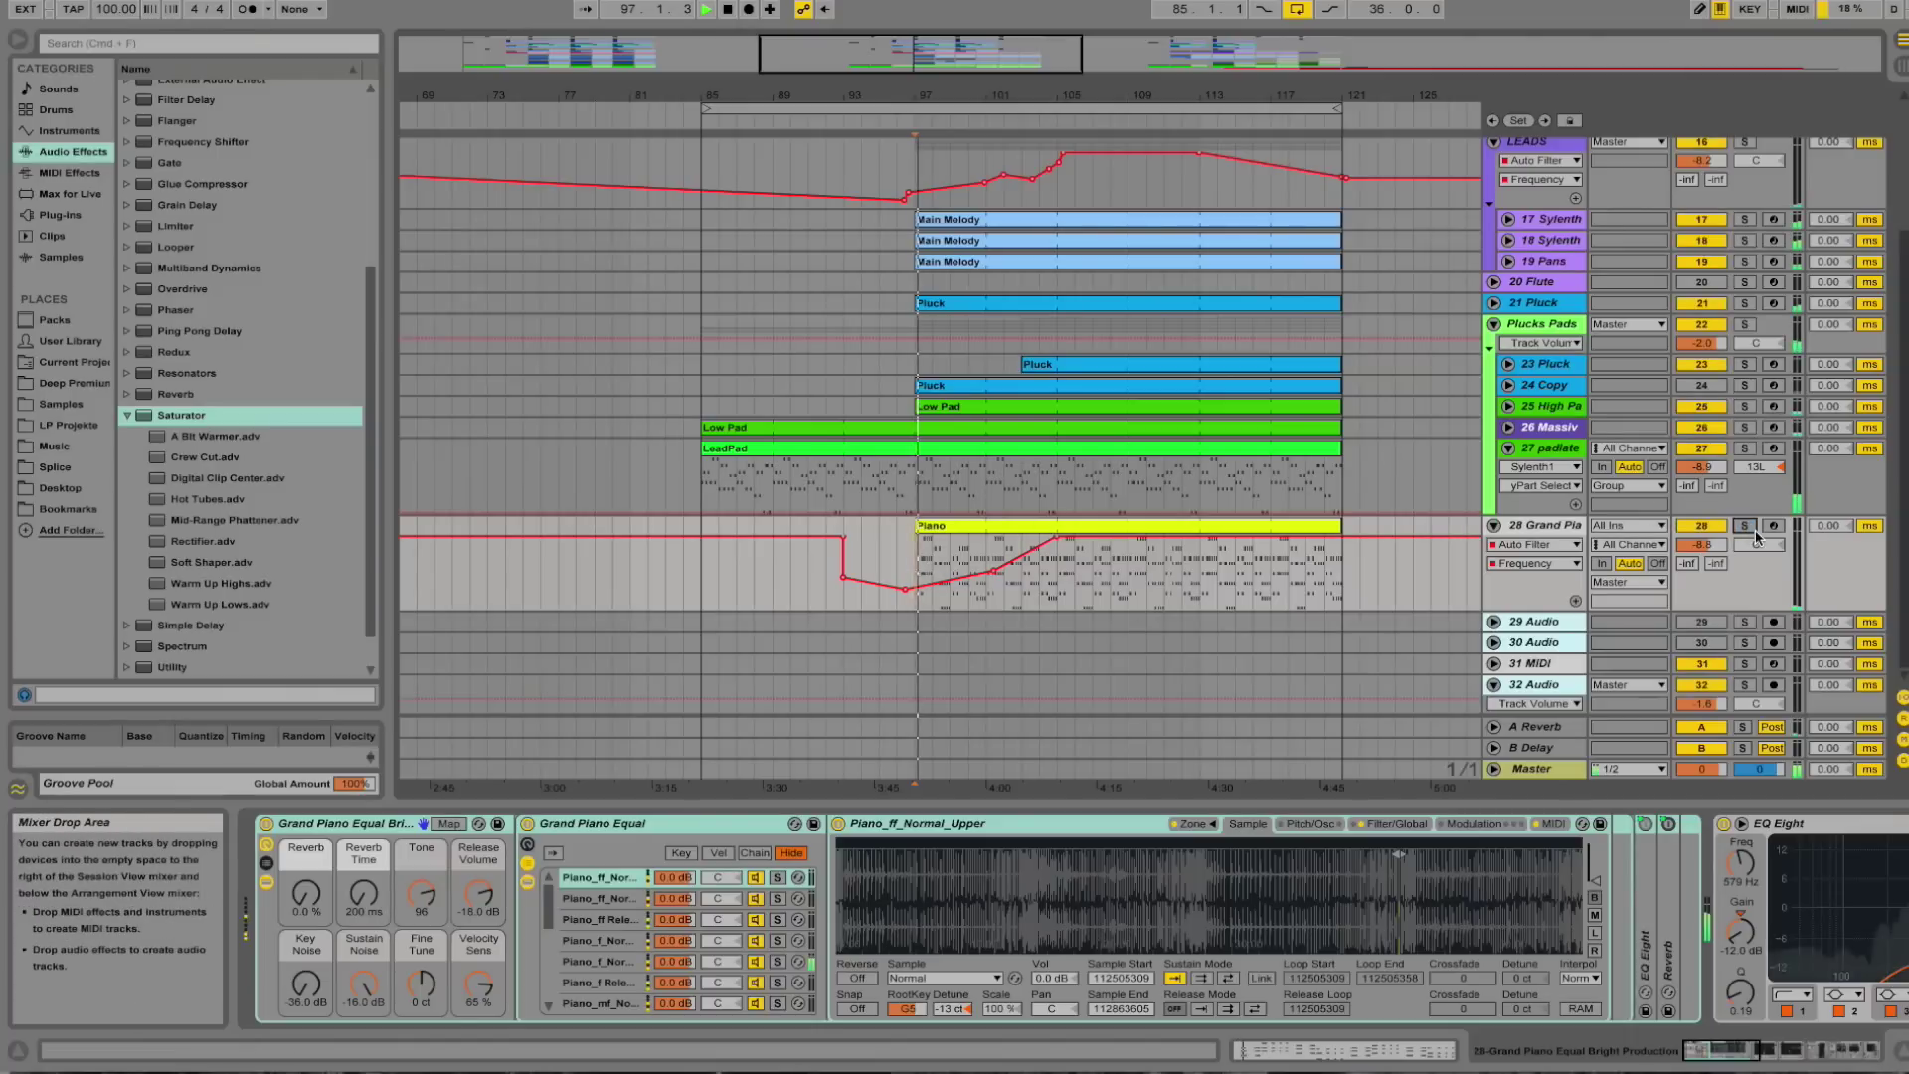
click(1134, 558)
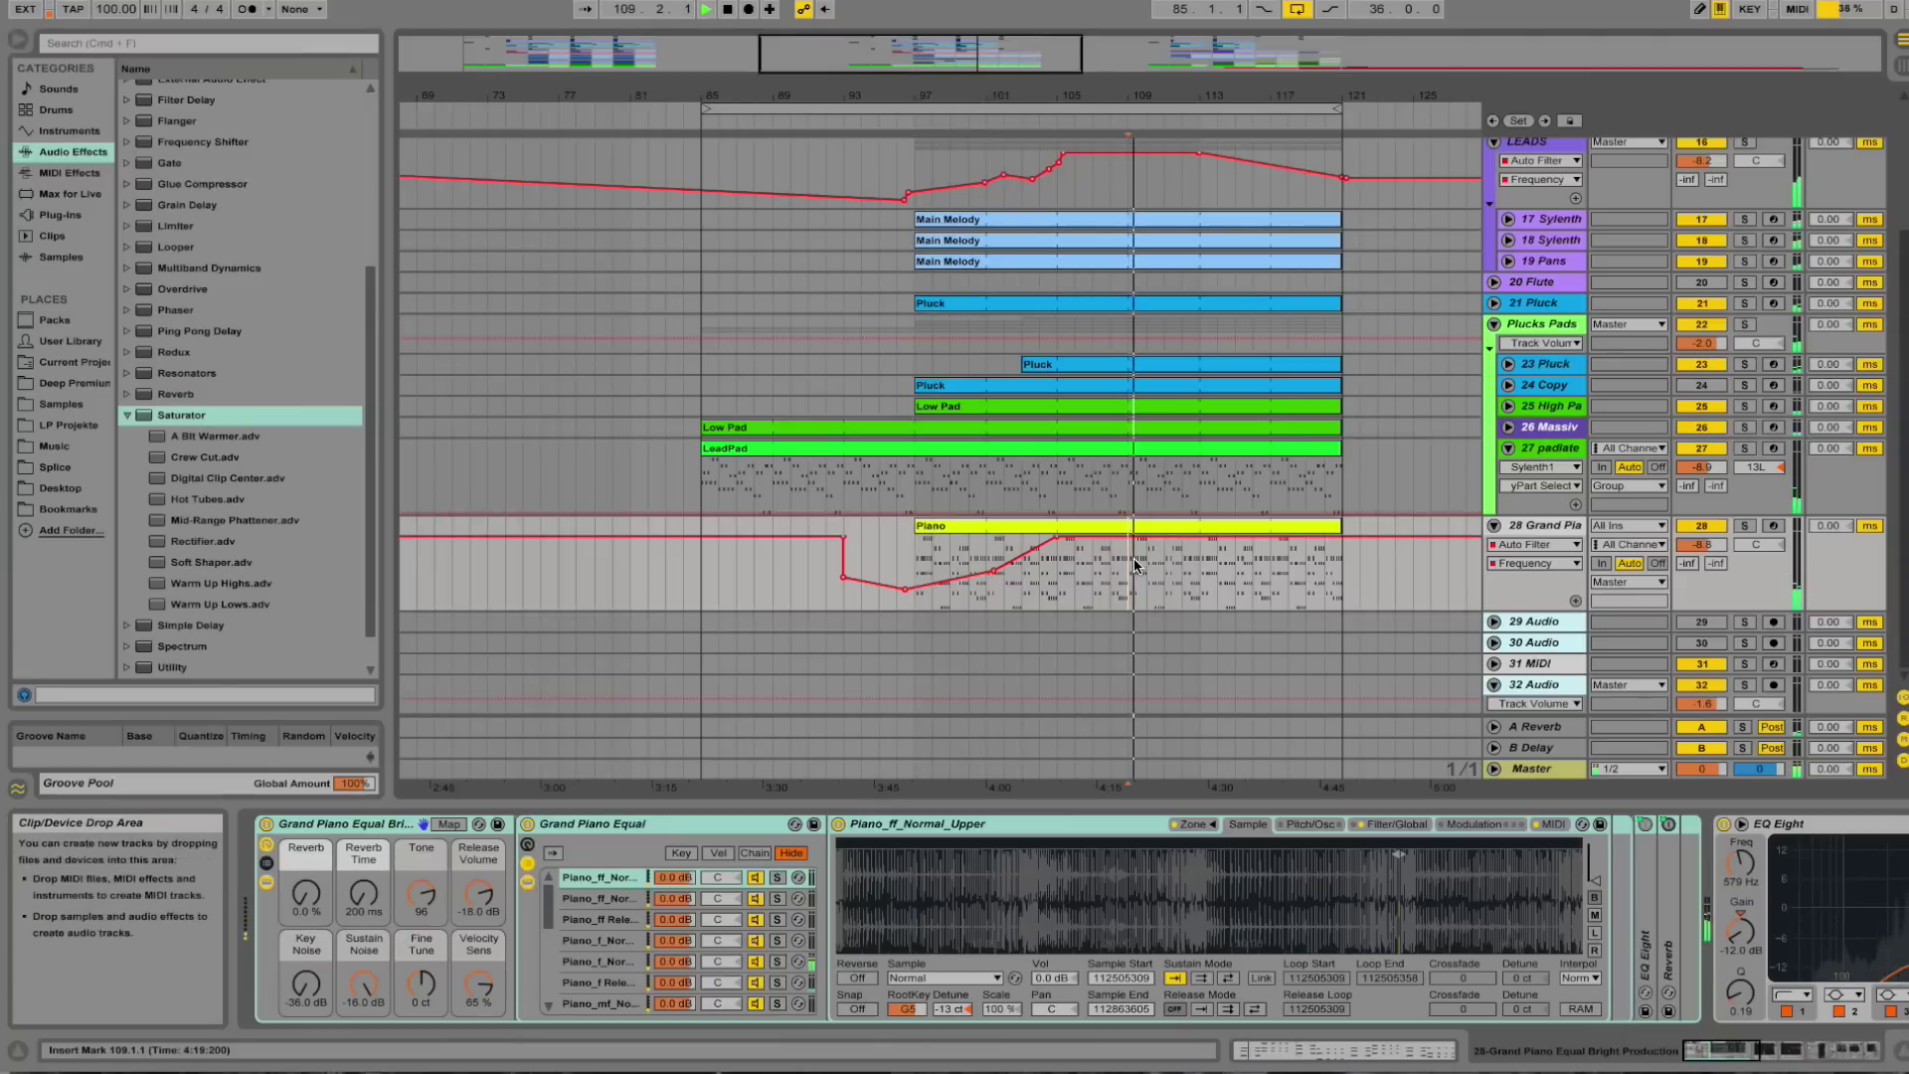
Select and unfold track 17 Sylenth in the LEADS group, solo it, and play from bar 105.
scroll(1726, 239, up, 2)
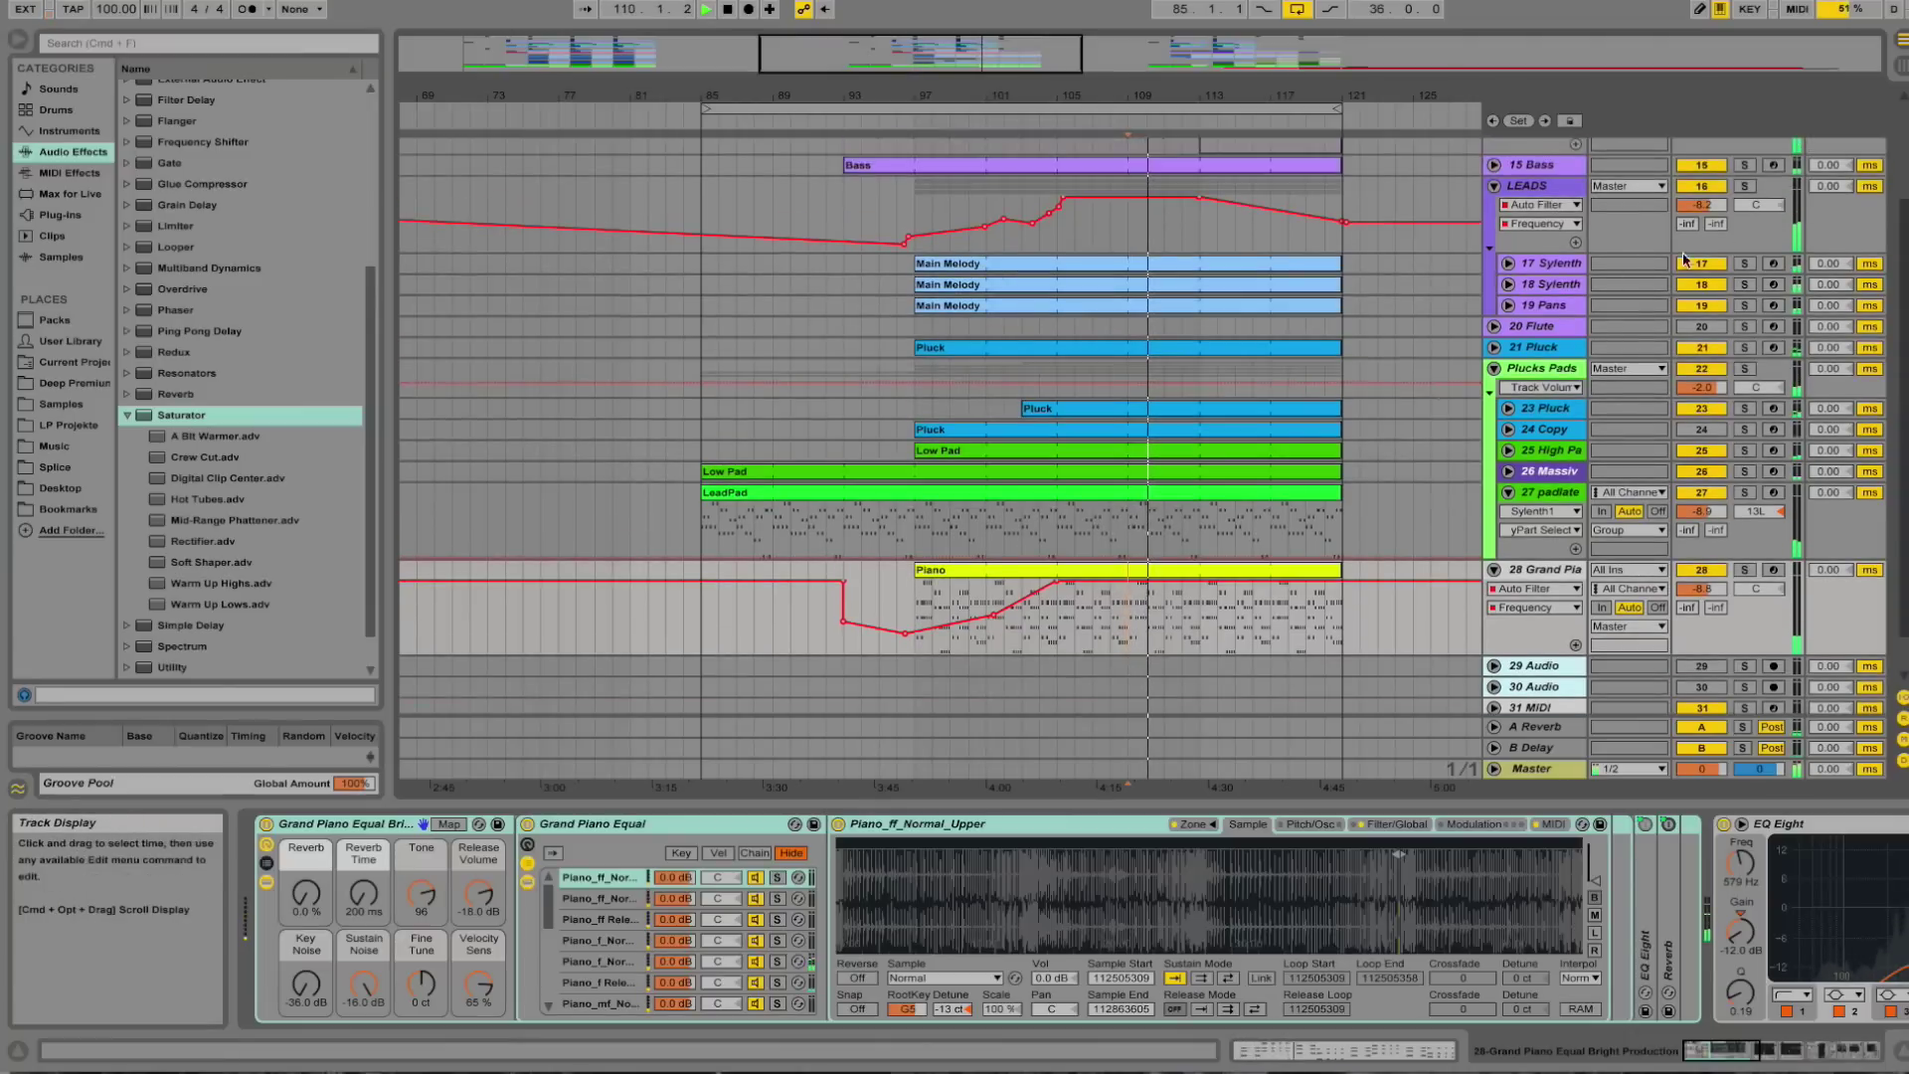
scroll(1725, 238, up, 1)
click(1707, 214)
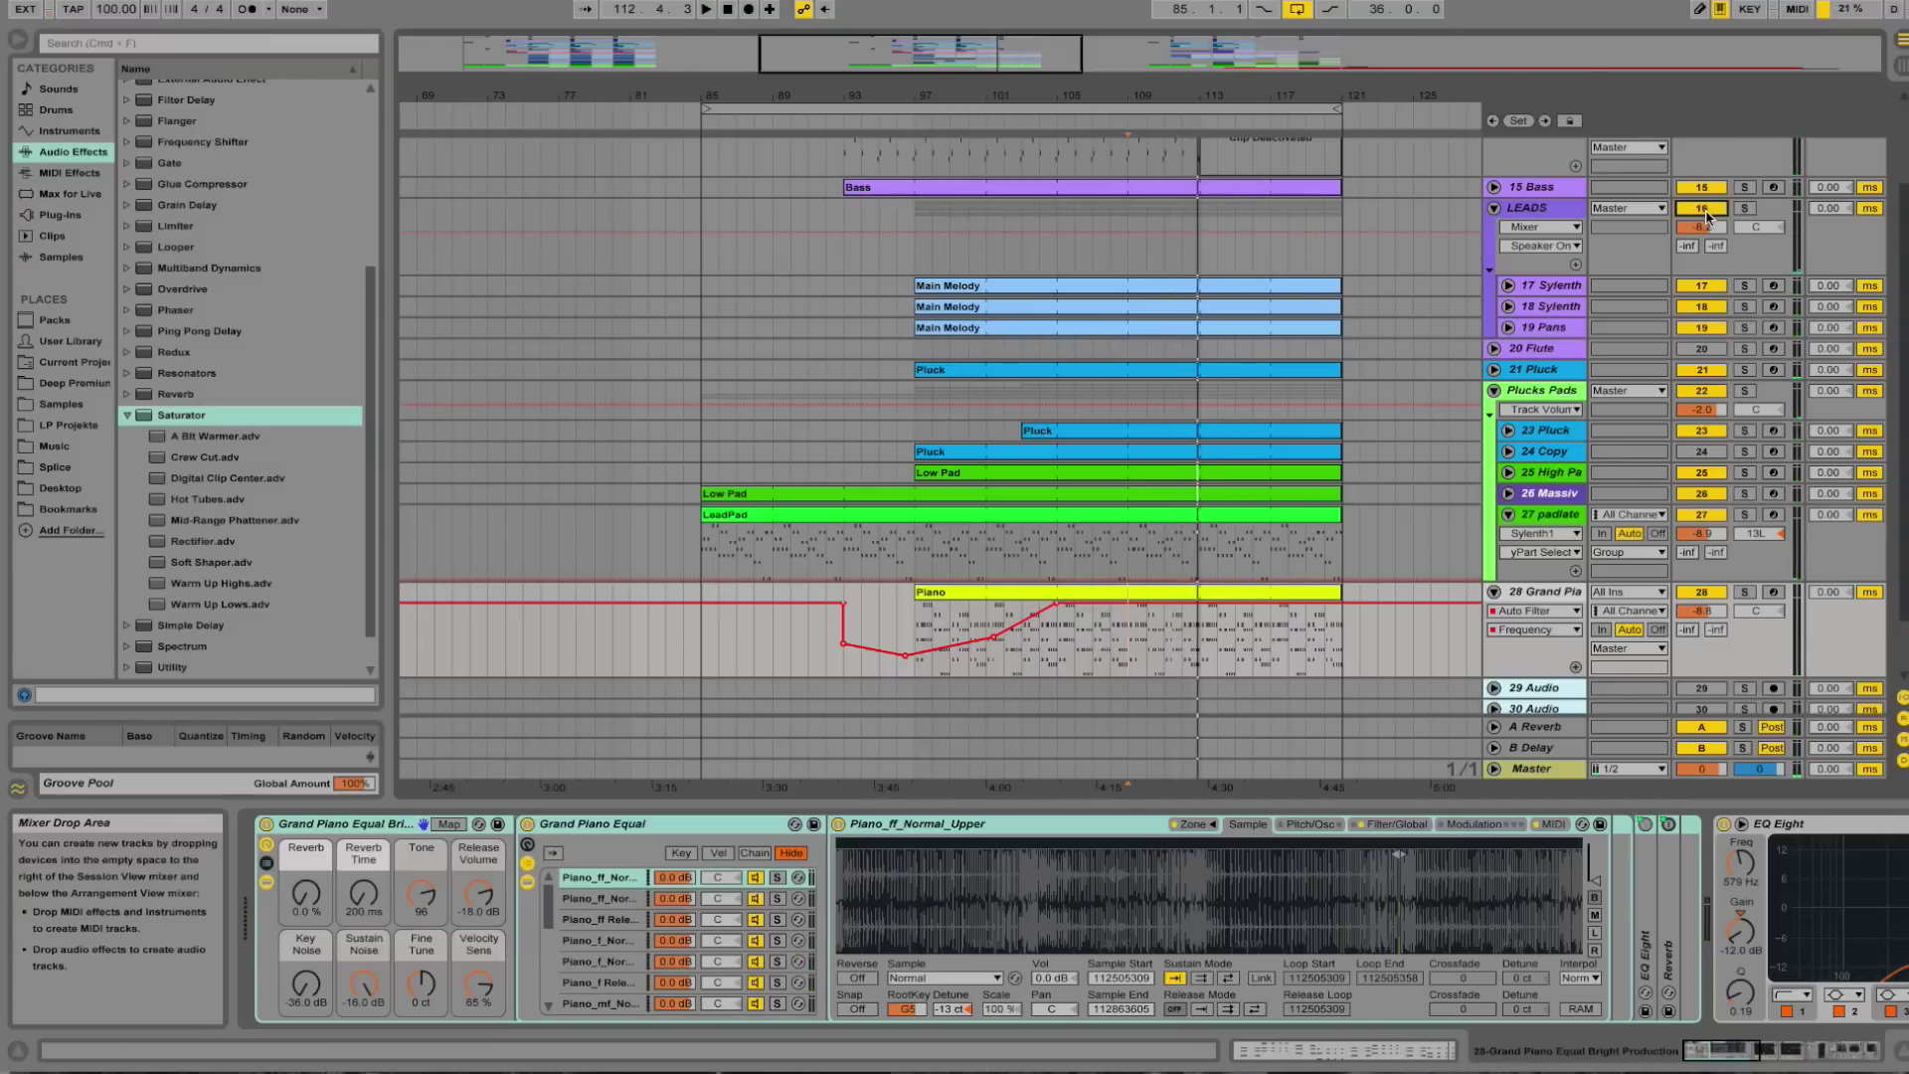
click(1546, 276)
click(1545, 289)
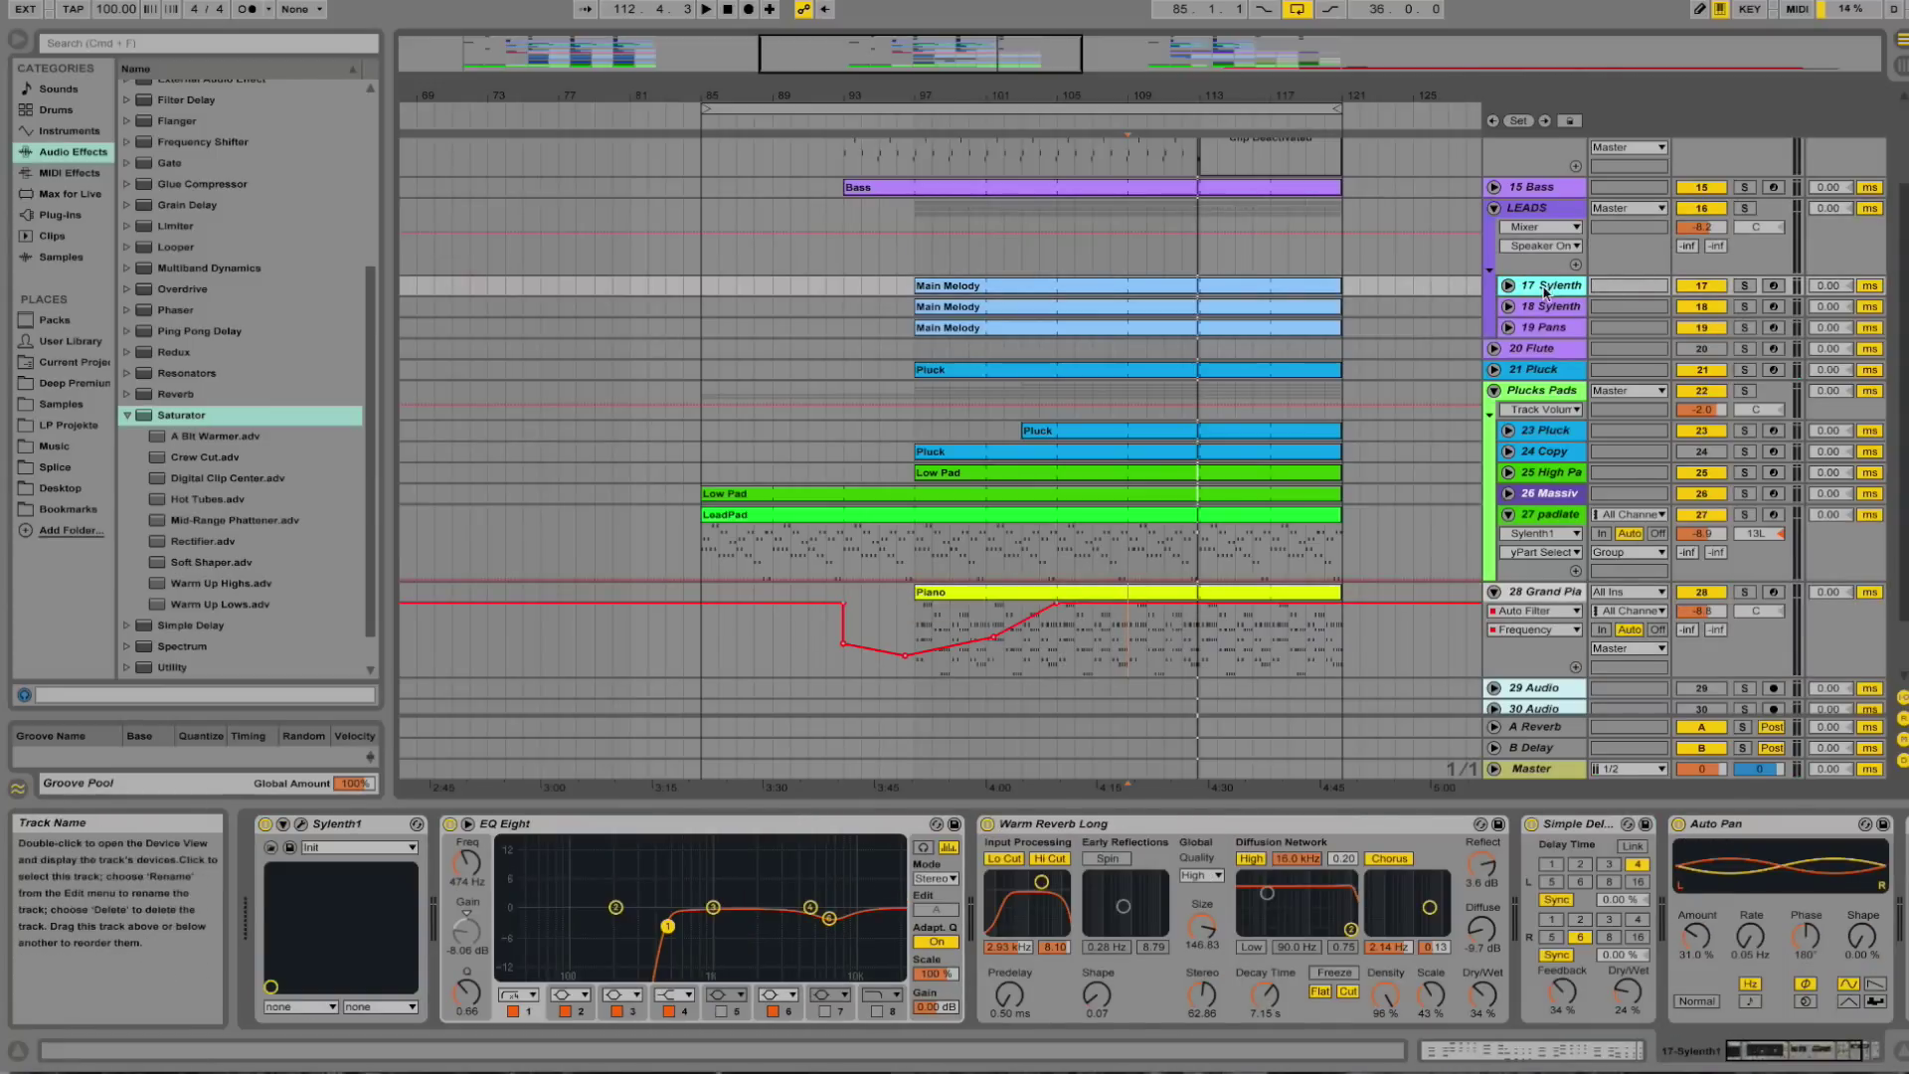
click(1509, 285)
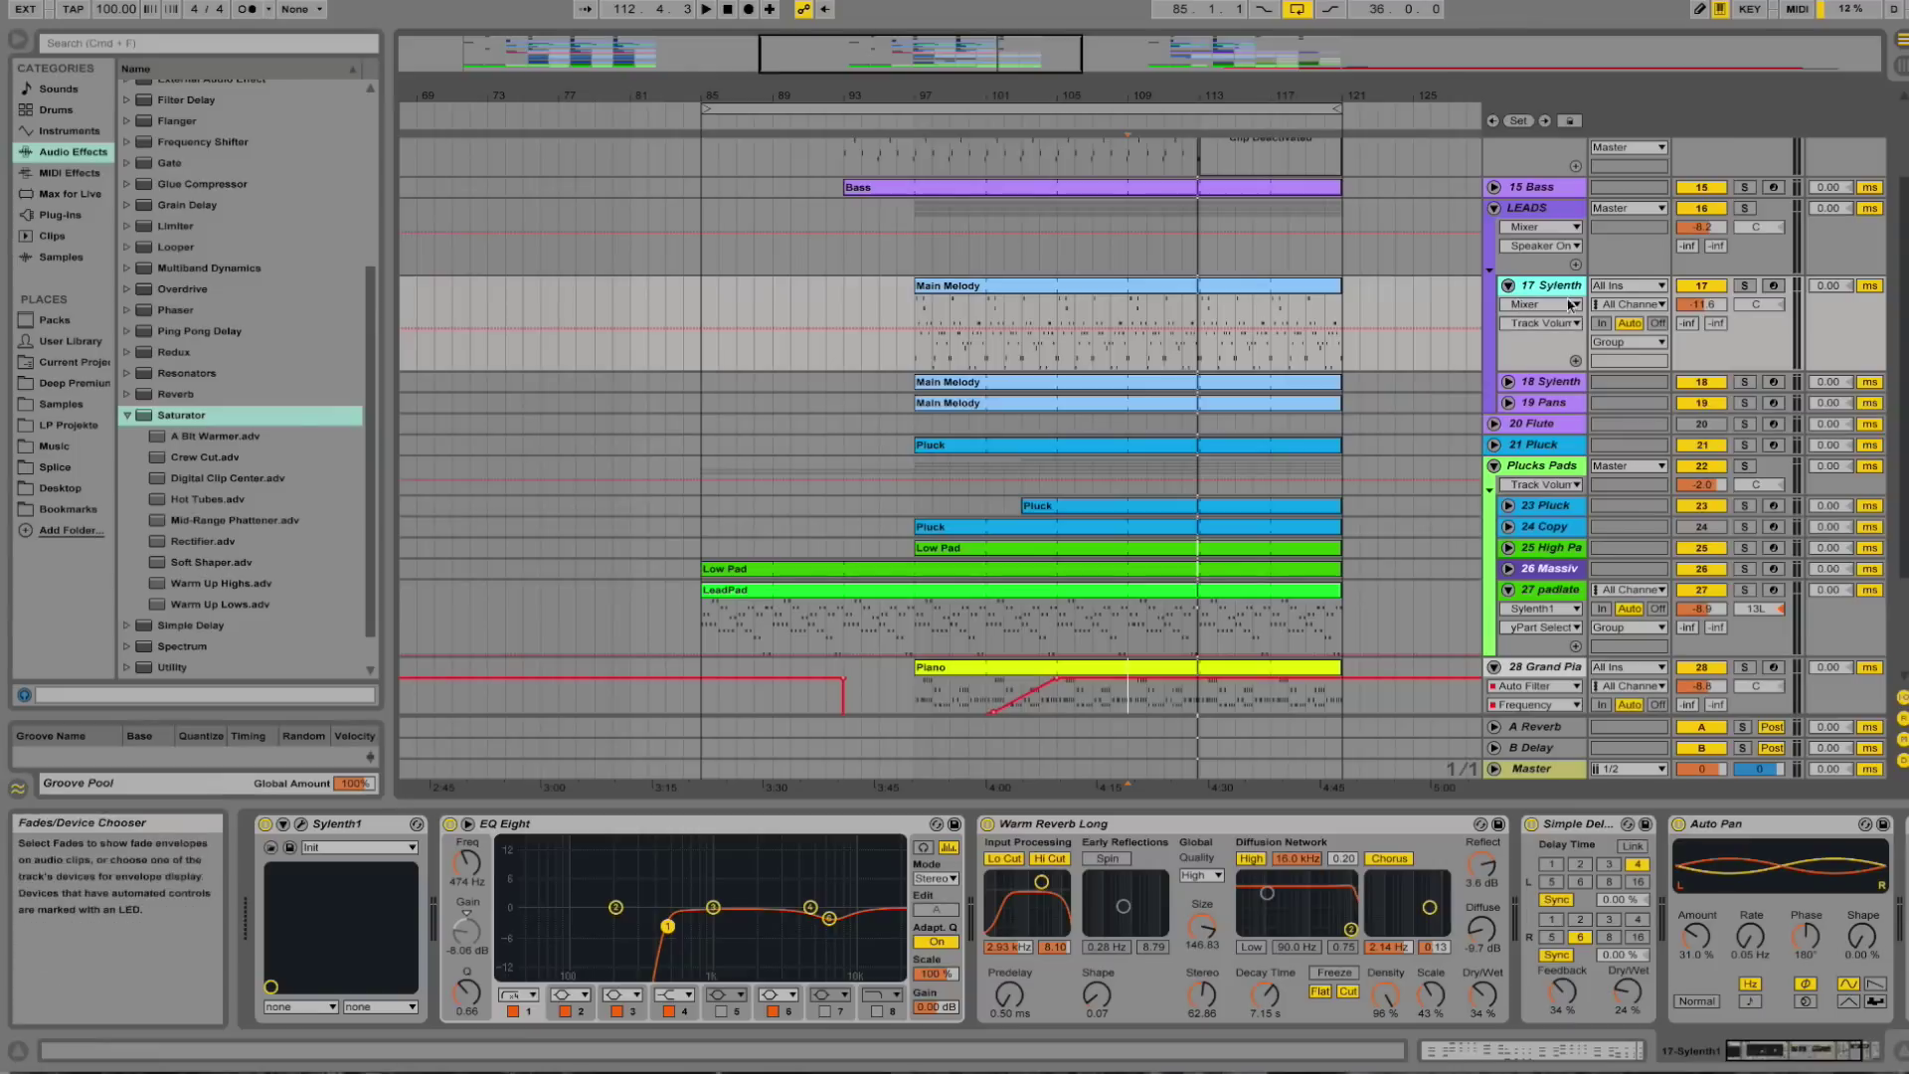
click(1745, 287)
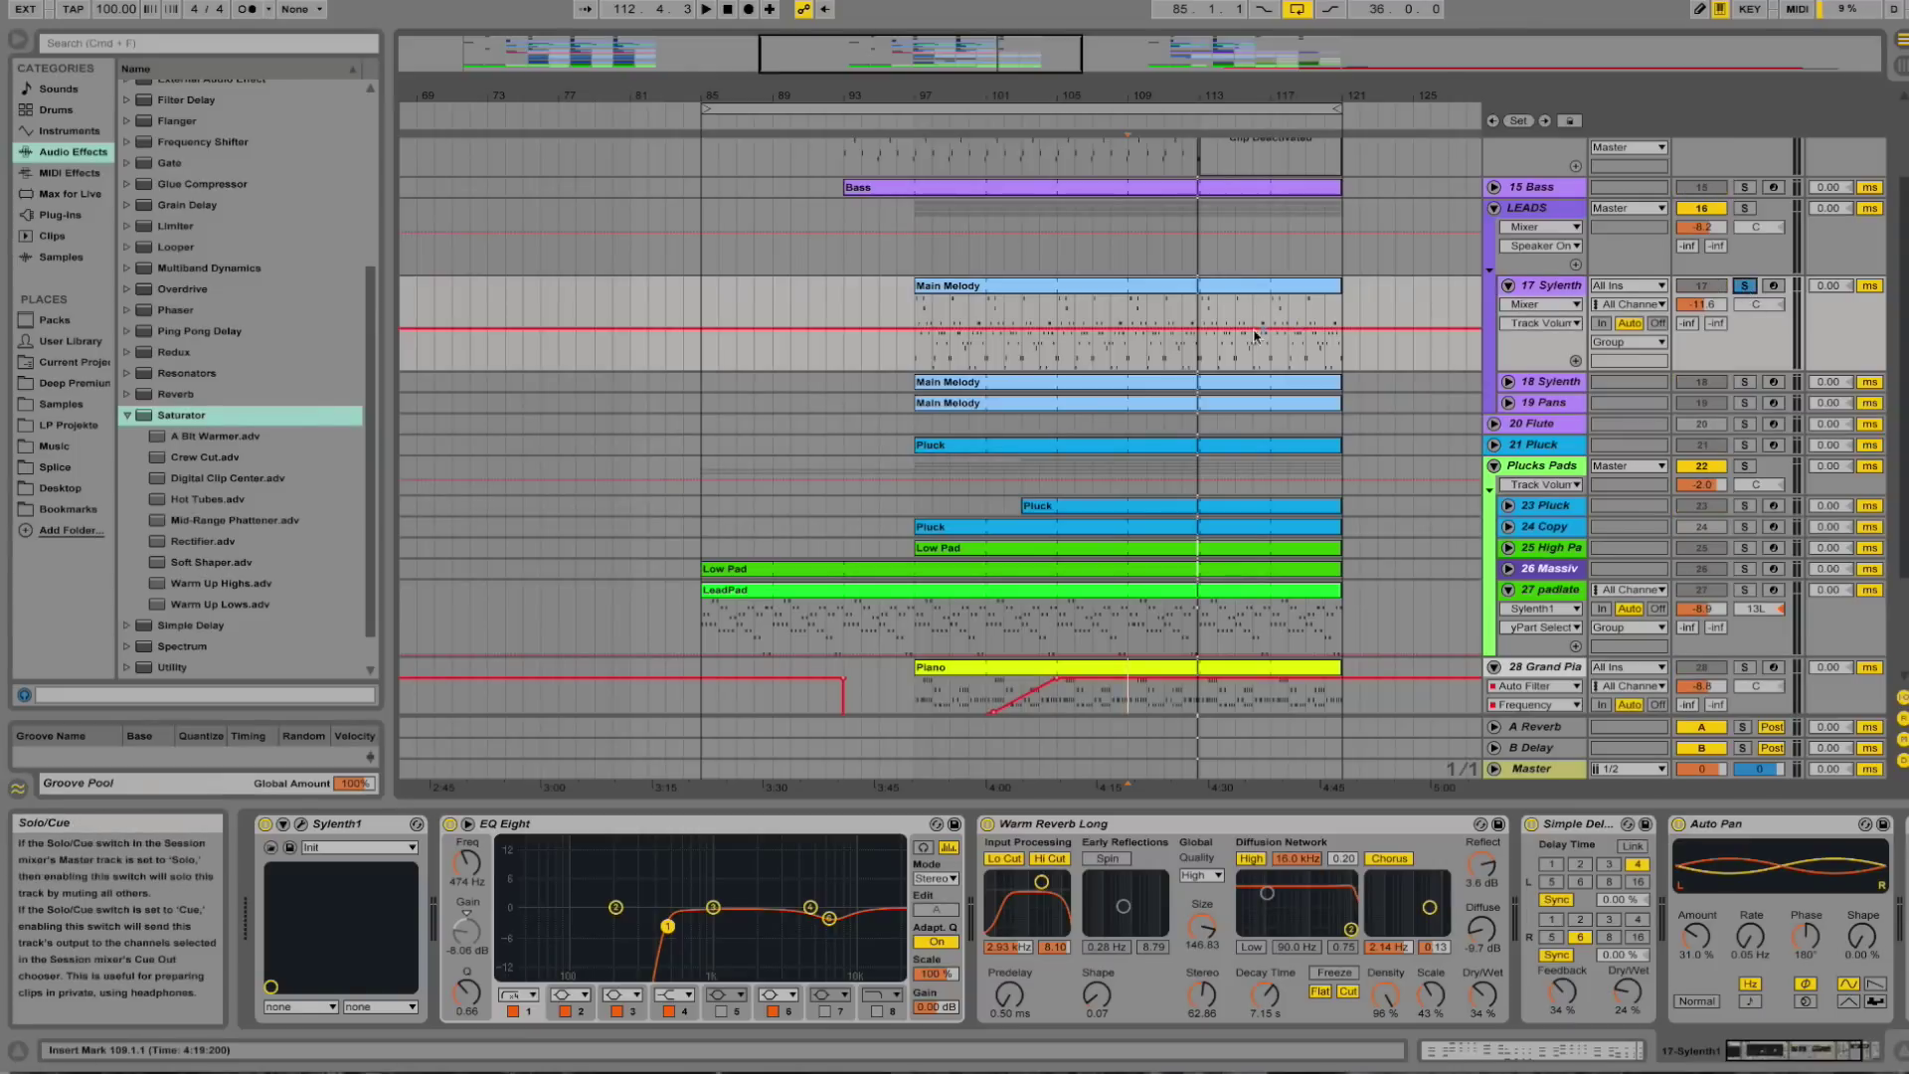
click(1058, 315)
key(space)
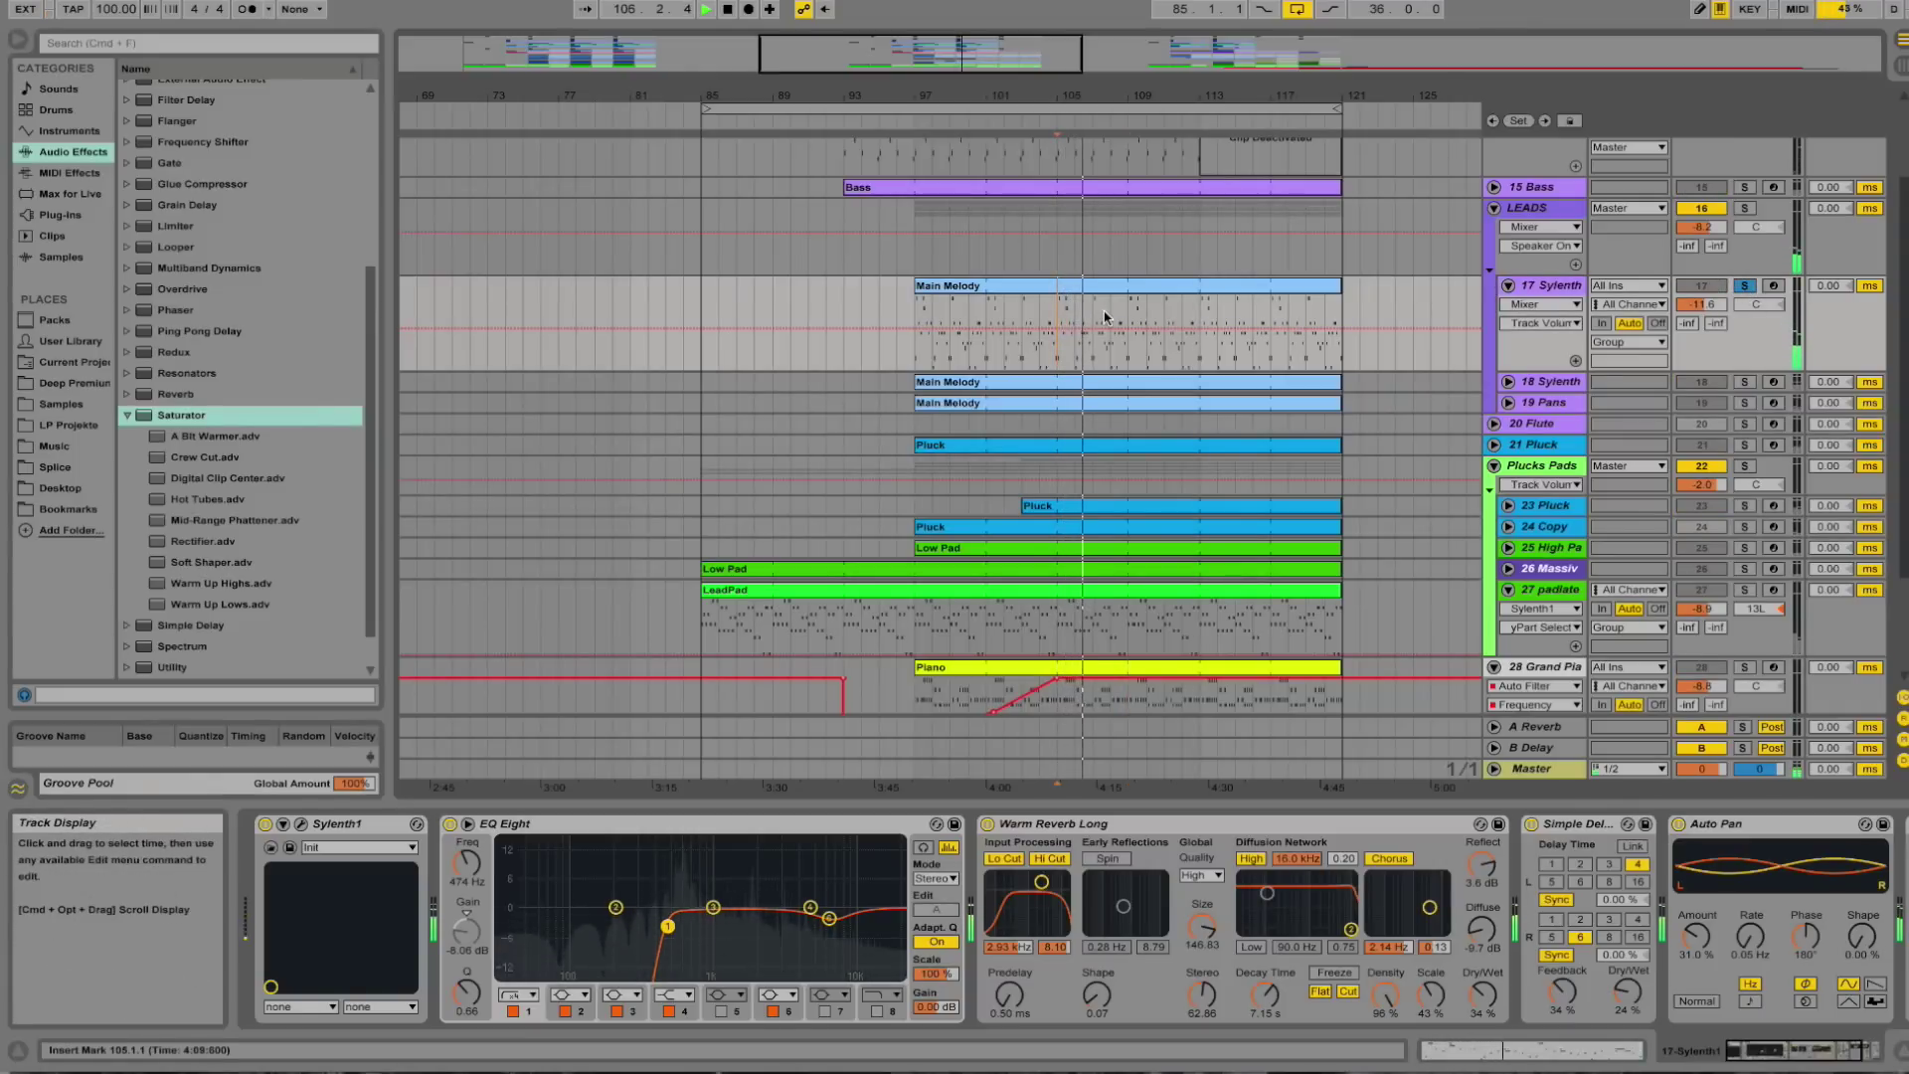
double_click(1113, 291)
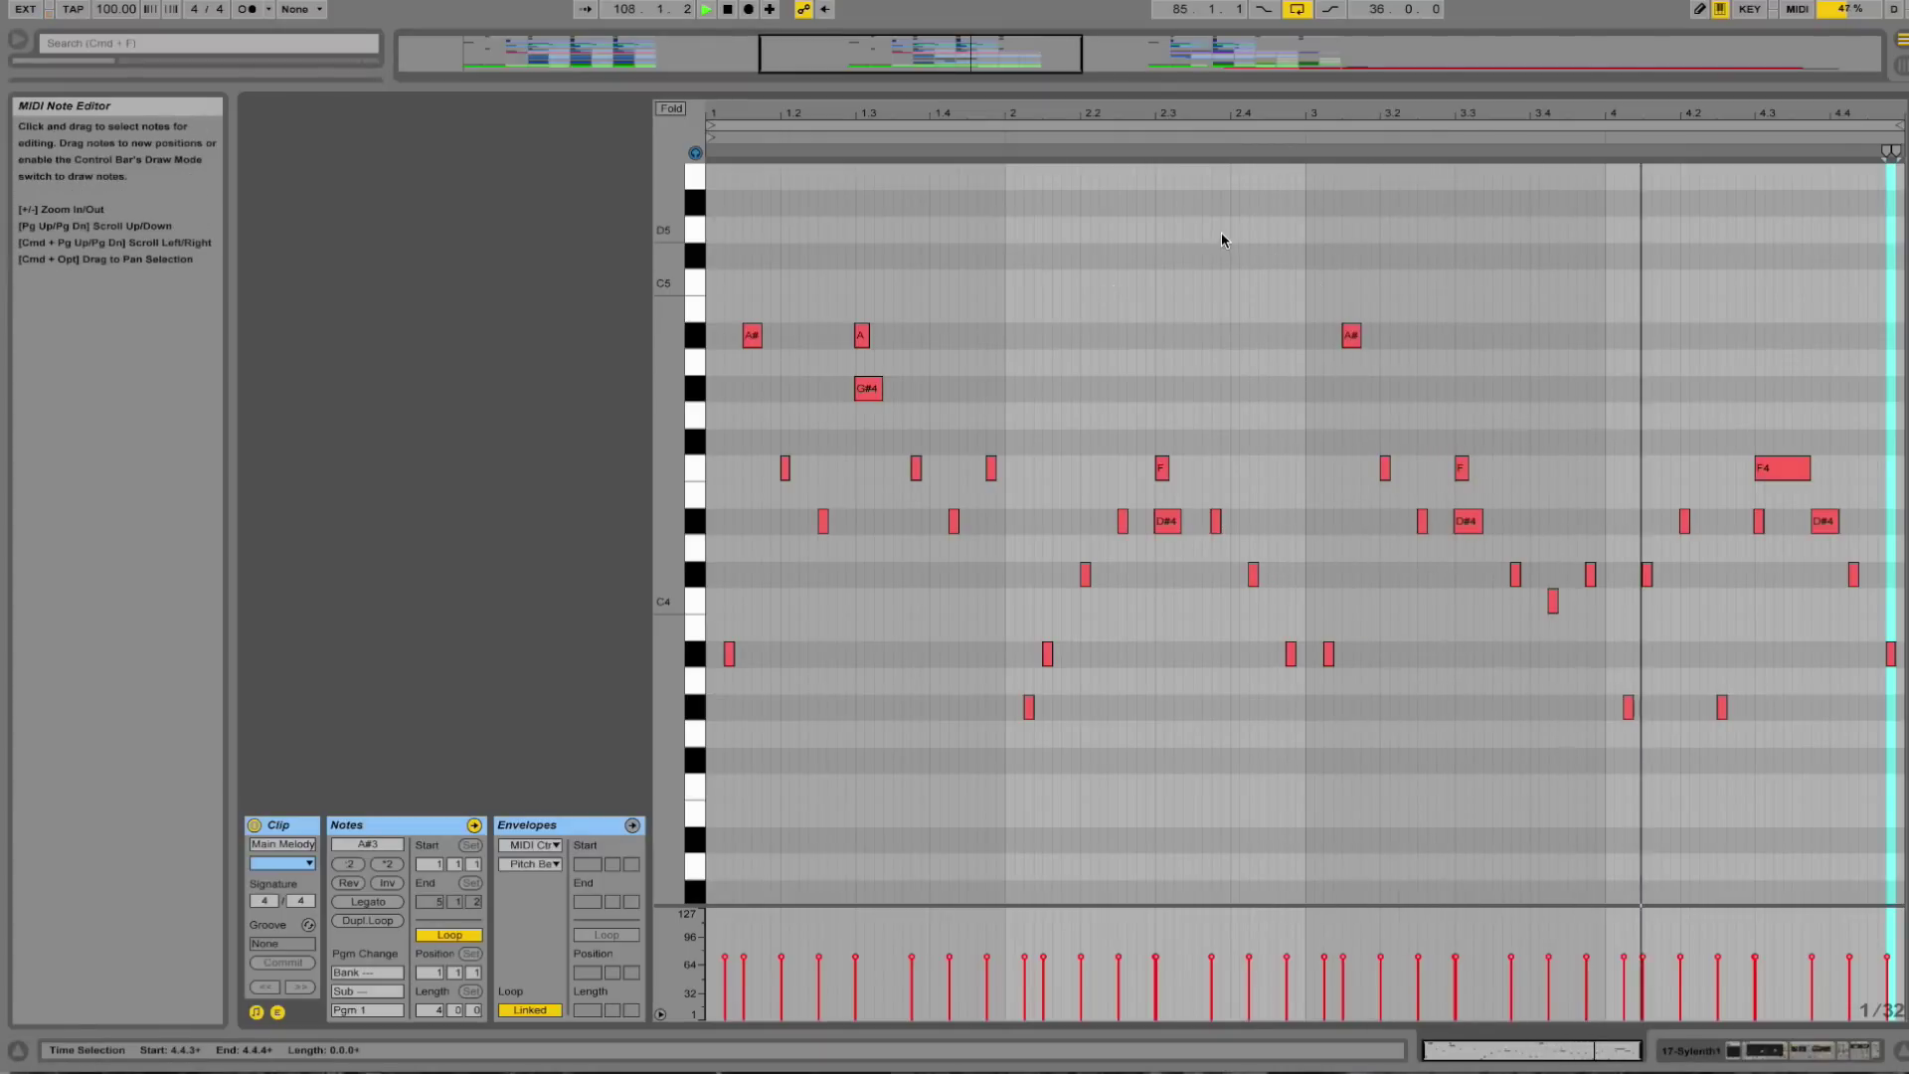
key(space)
click(1759, 1053)
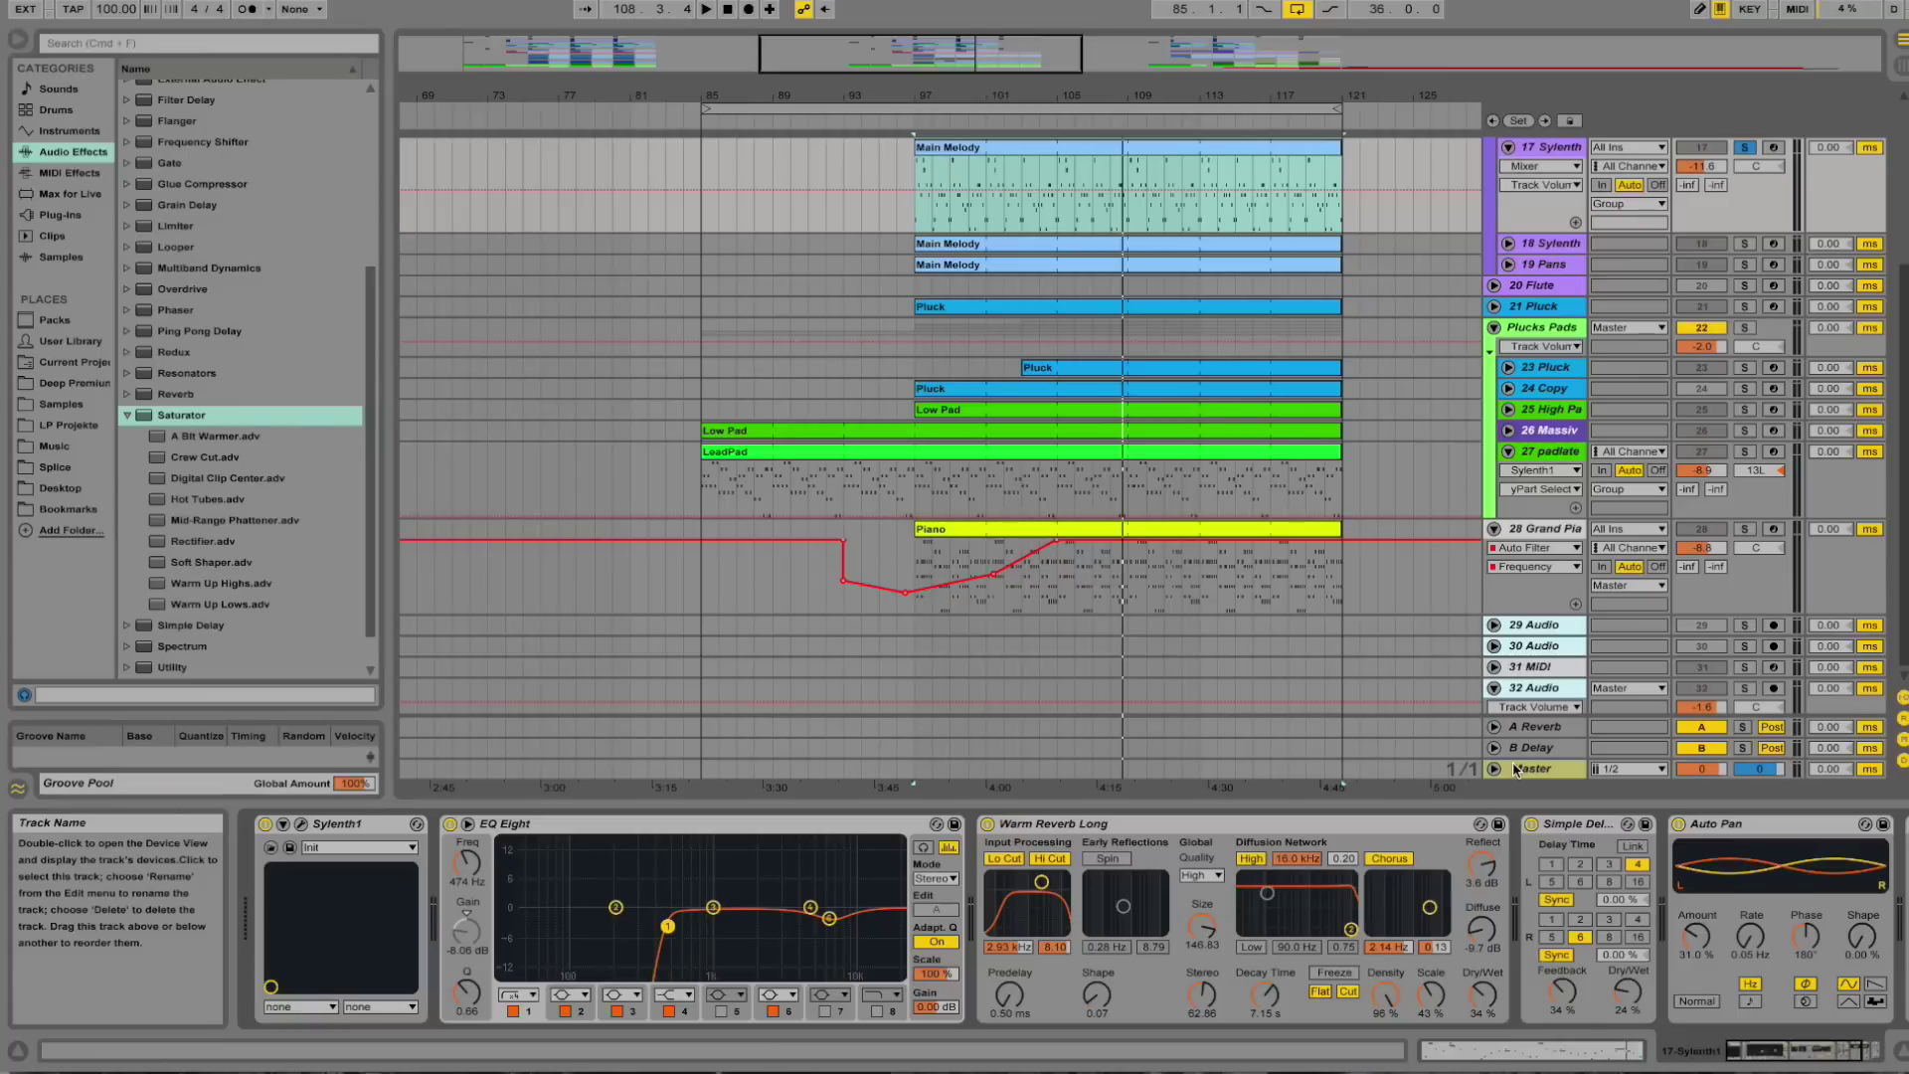
scroll(1834, 550, up, 5)
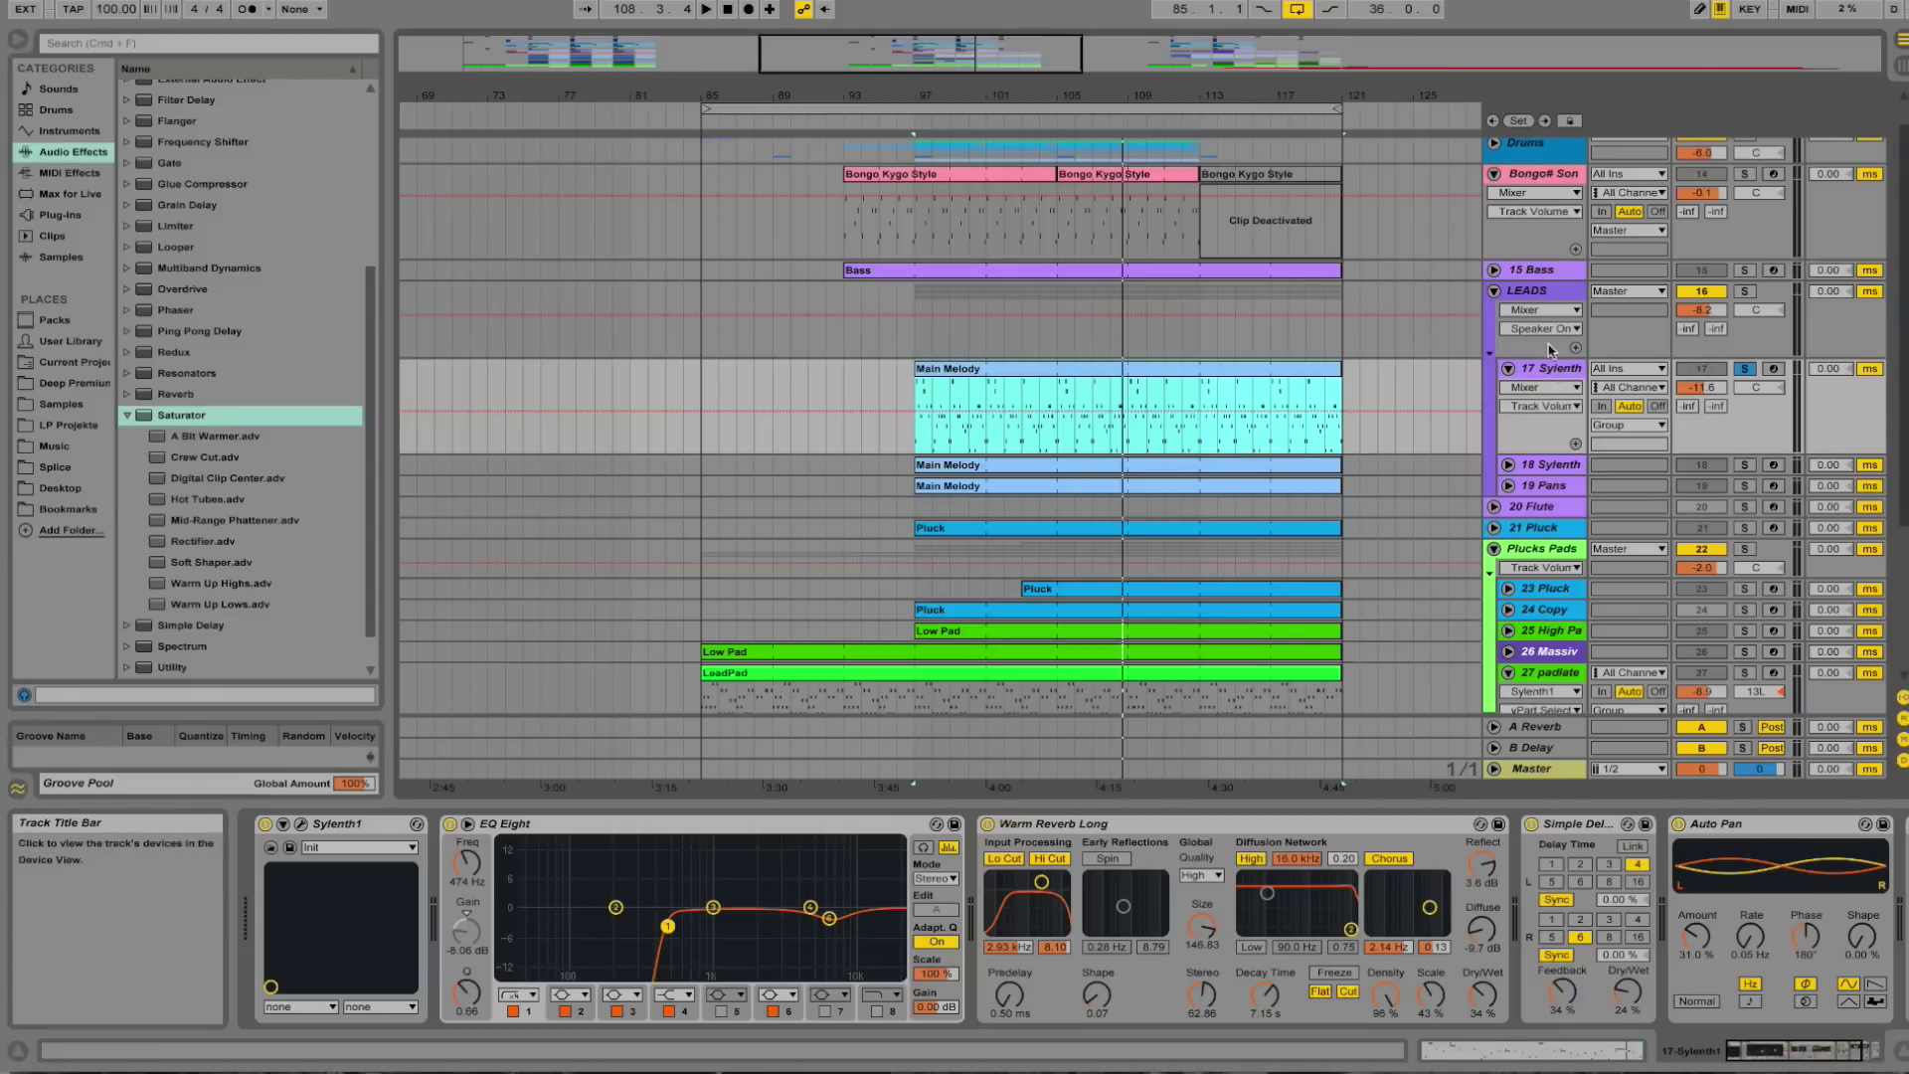
Open the Sylenth1 interface for the Main Melody lead and move it into view.
click(1041, 400)
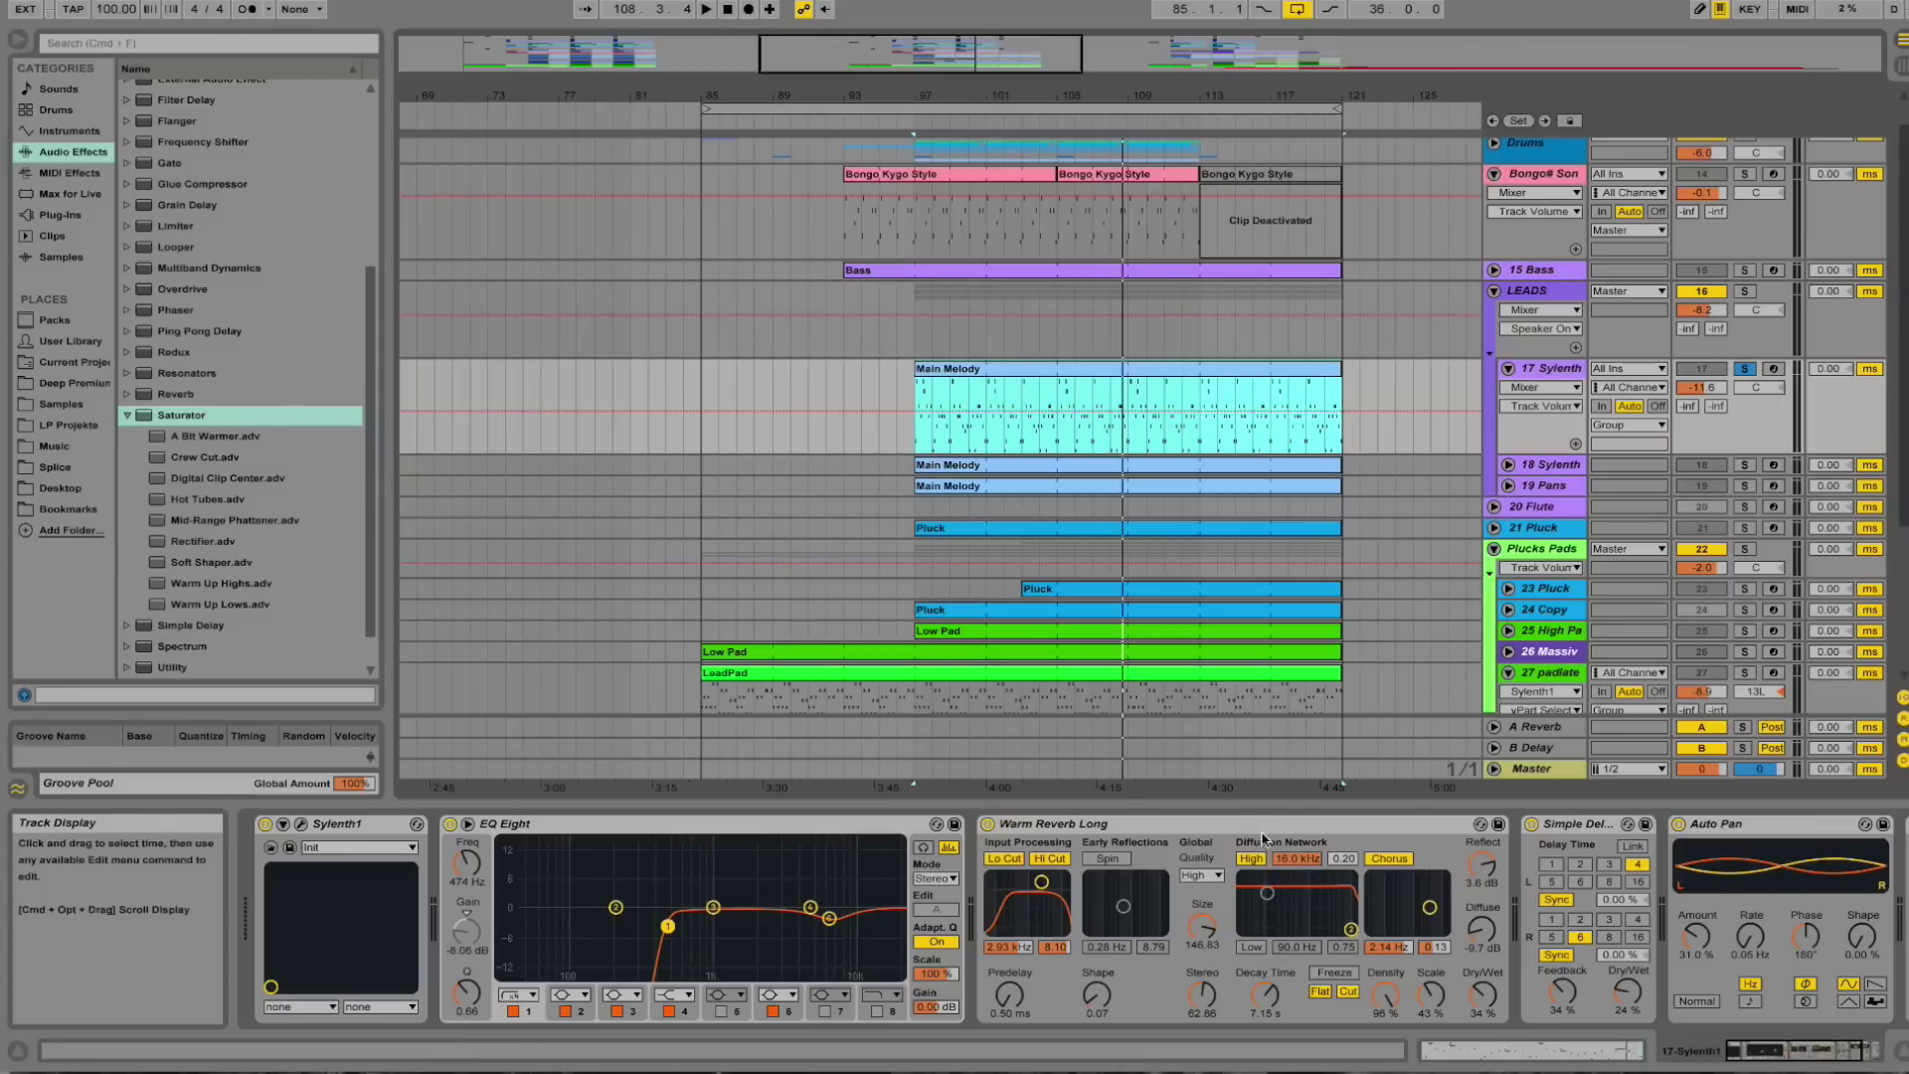
click(301, 825)
drag(1192, 515, 812, 339)
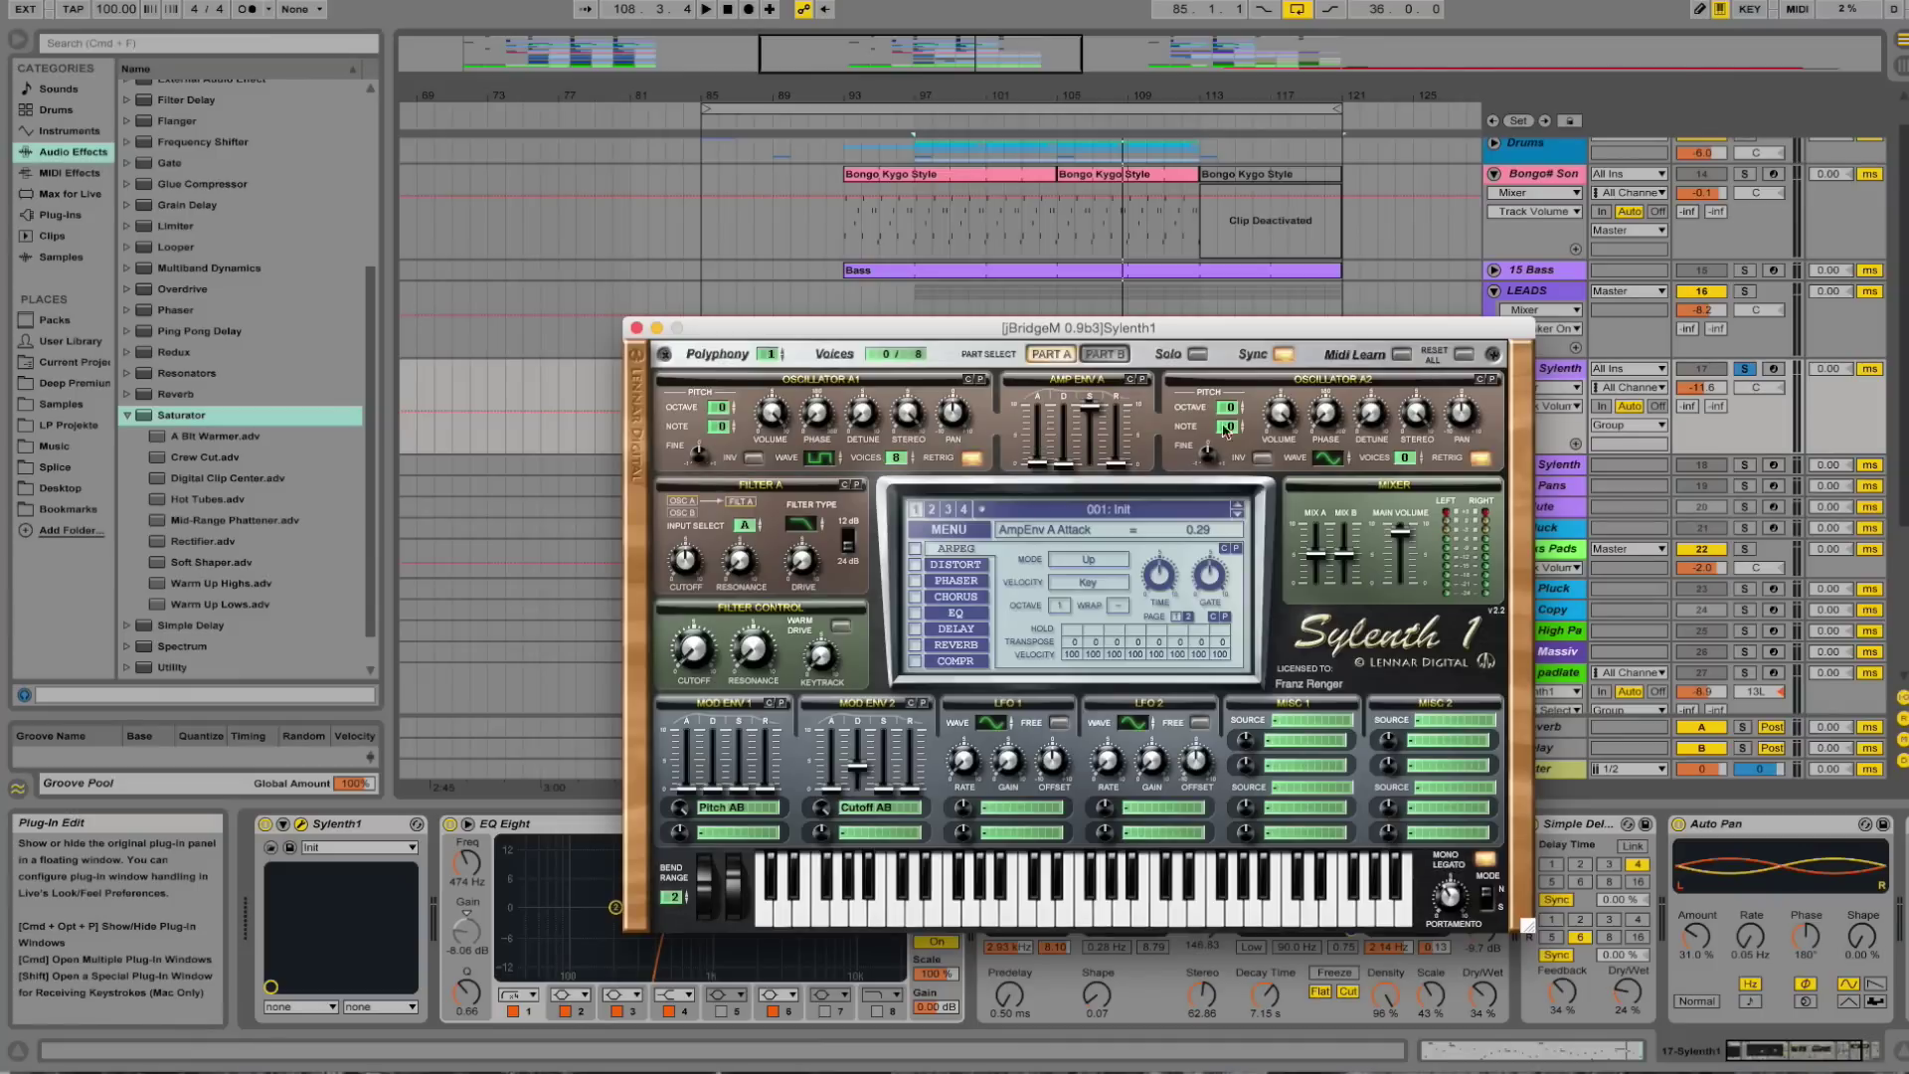
Set oscillator A1 to 8 voices, raise ModEnv 1 Decay slightly, and close Sylenth1.
click(1050, 356)
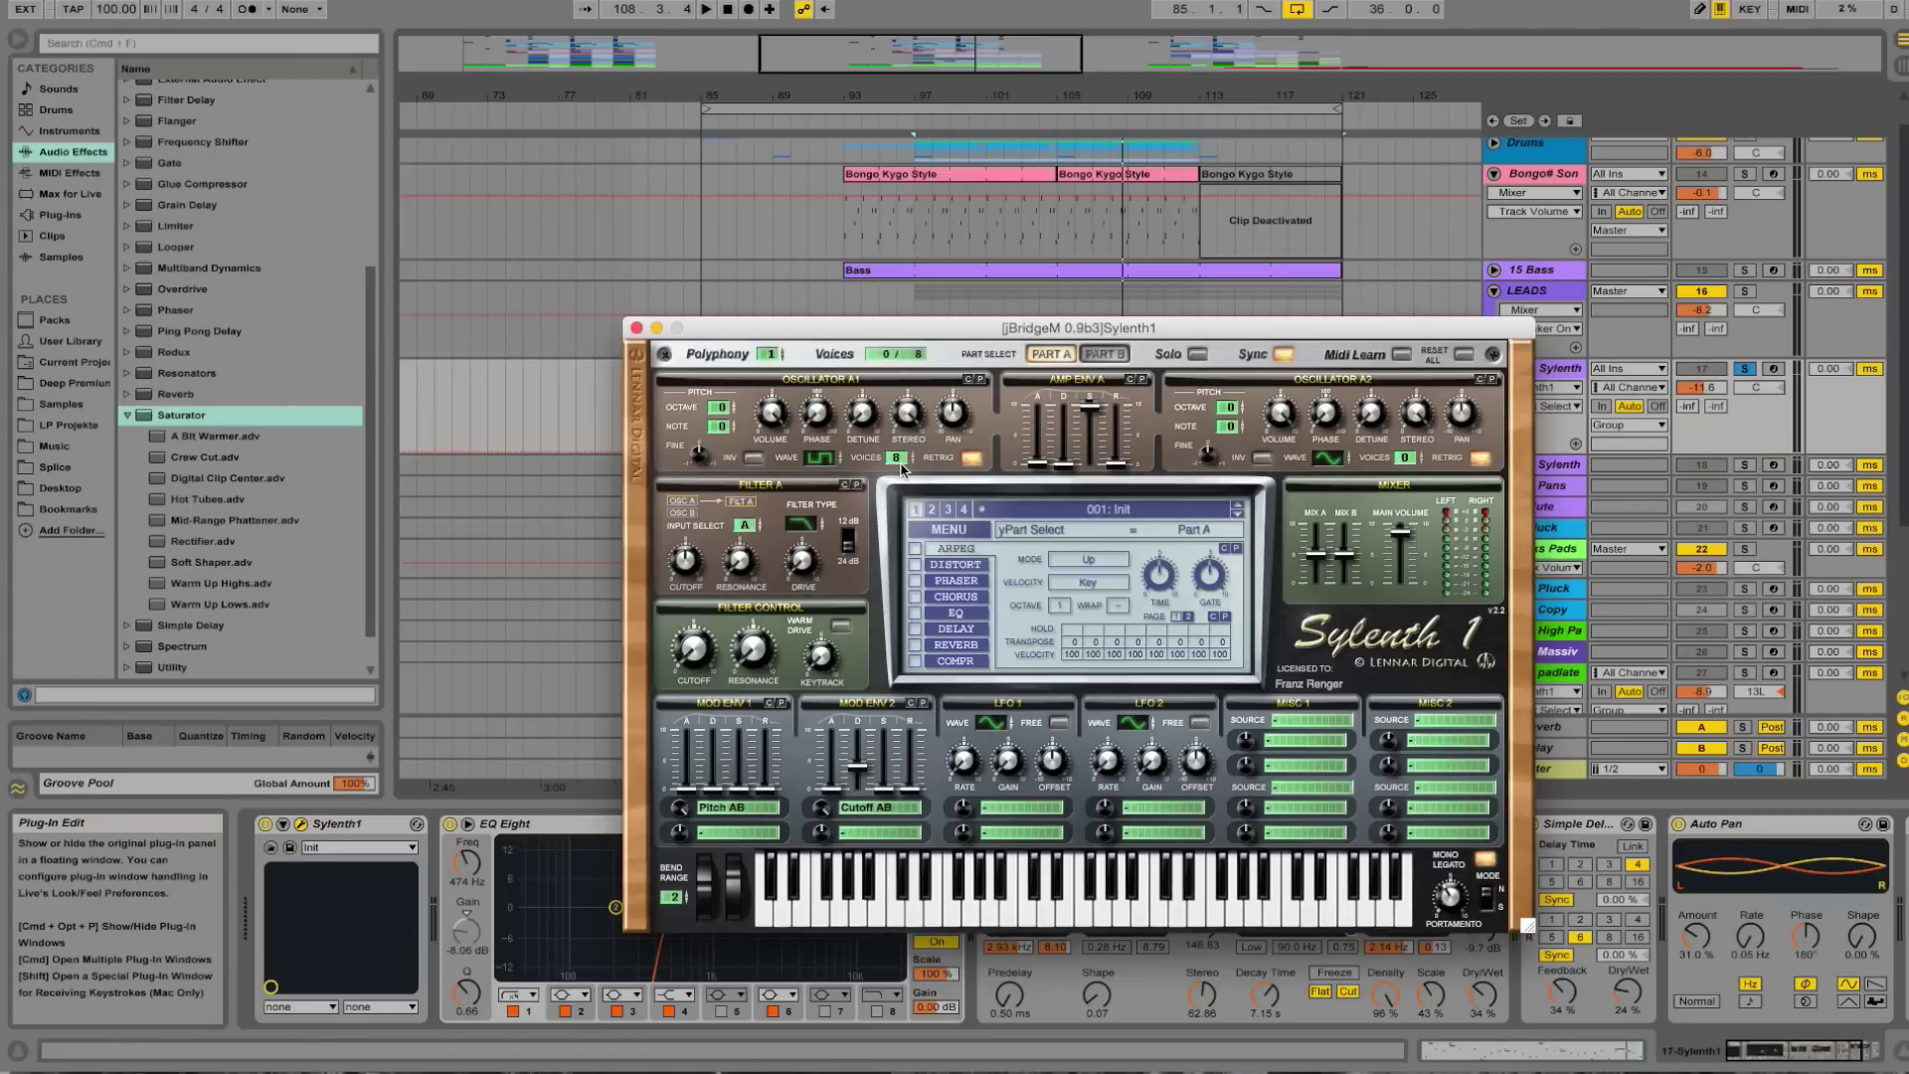
drag(896, 460, 796, 423)
click(713, 798)
drag(711, 798, 711, 795)
click(637, 327)
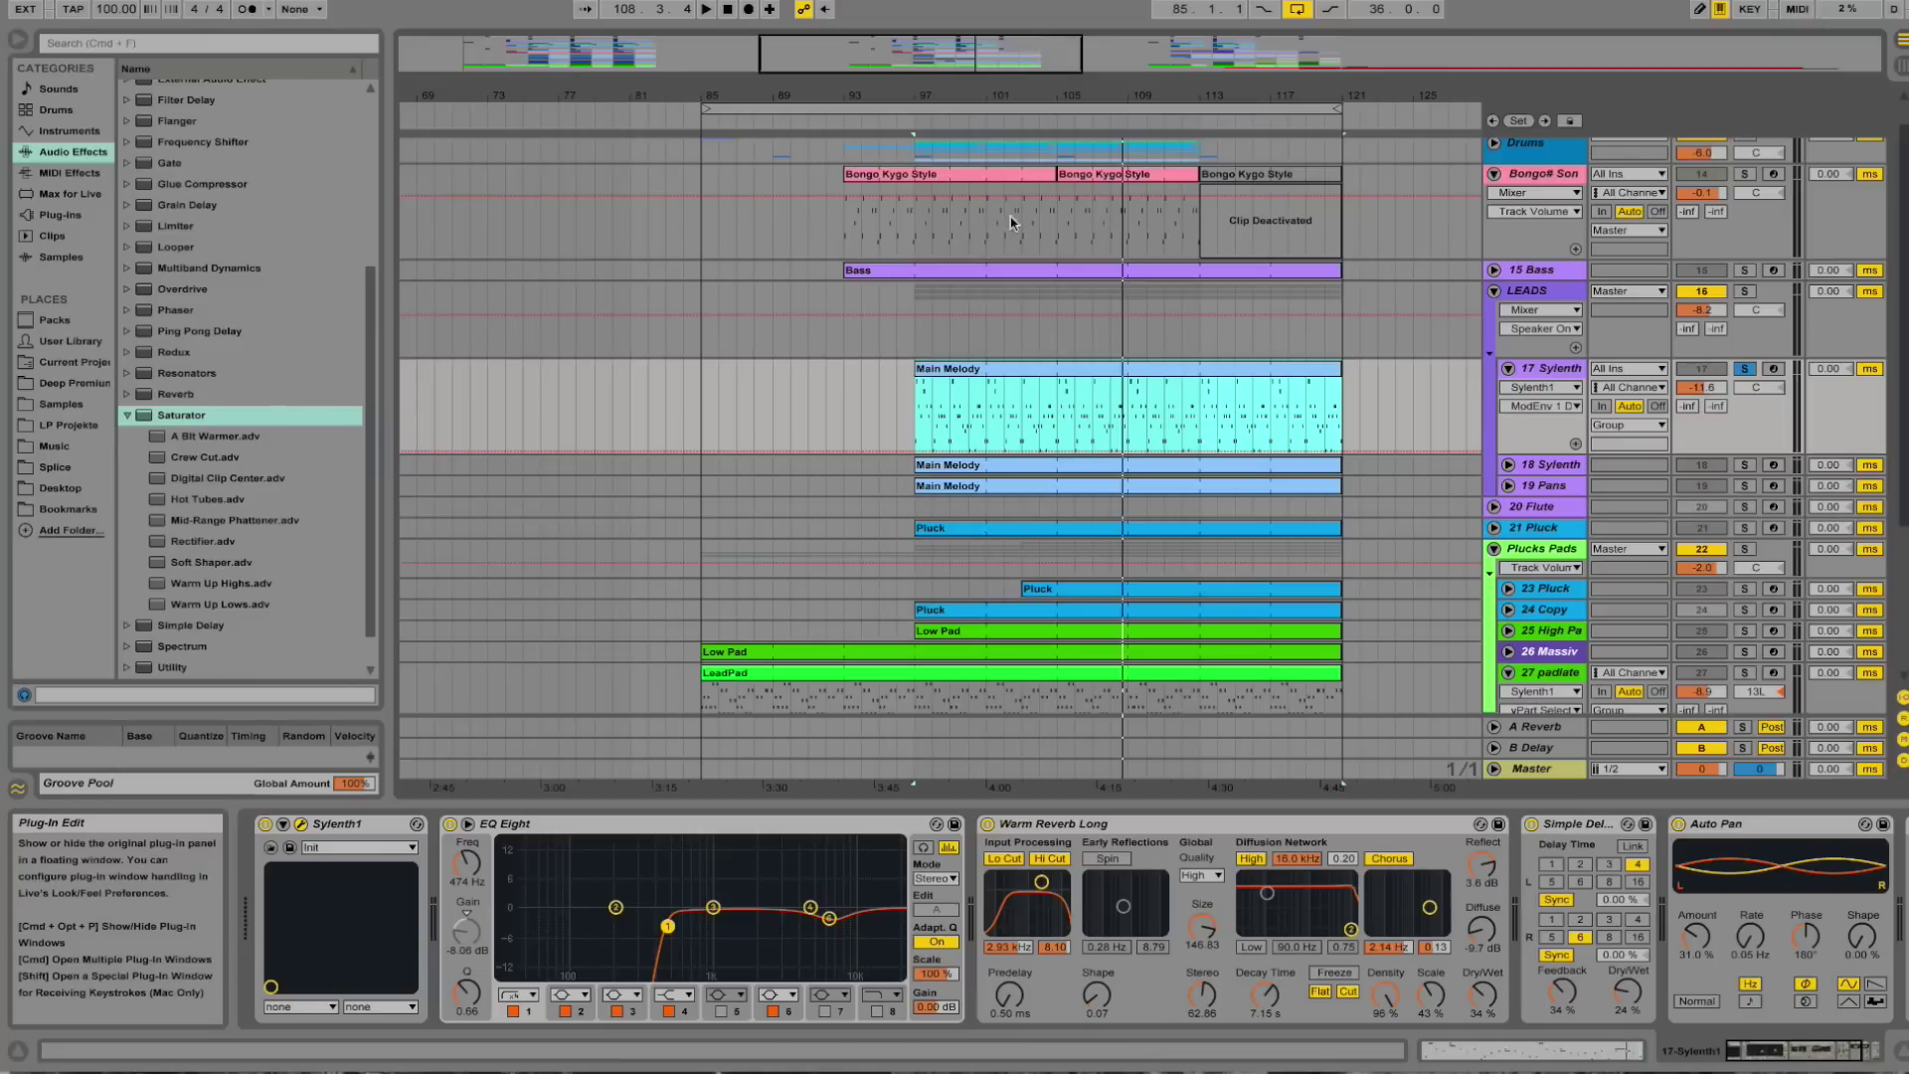
Dismiss the plugin settings window and set the playback start at bar 105.
key(space)
click(1436, 852)
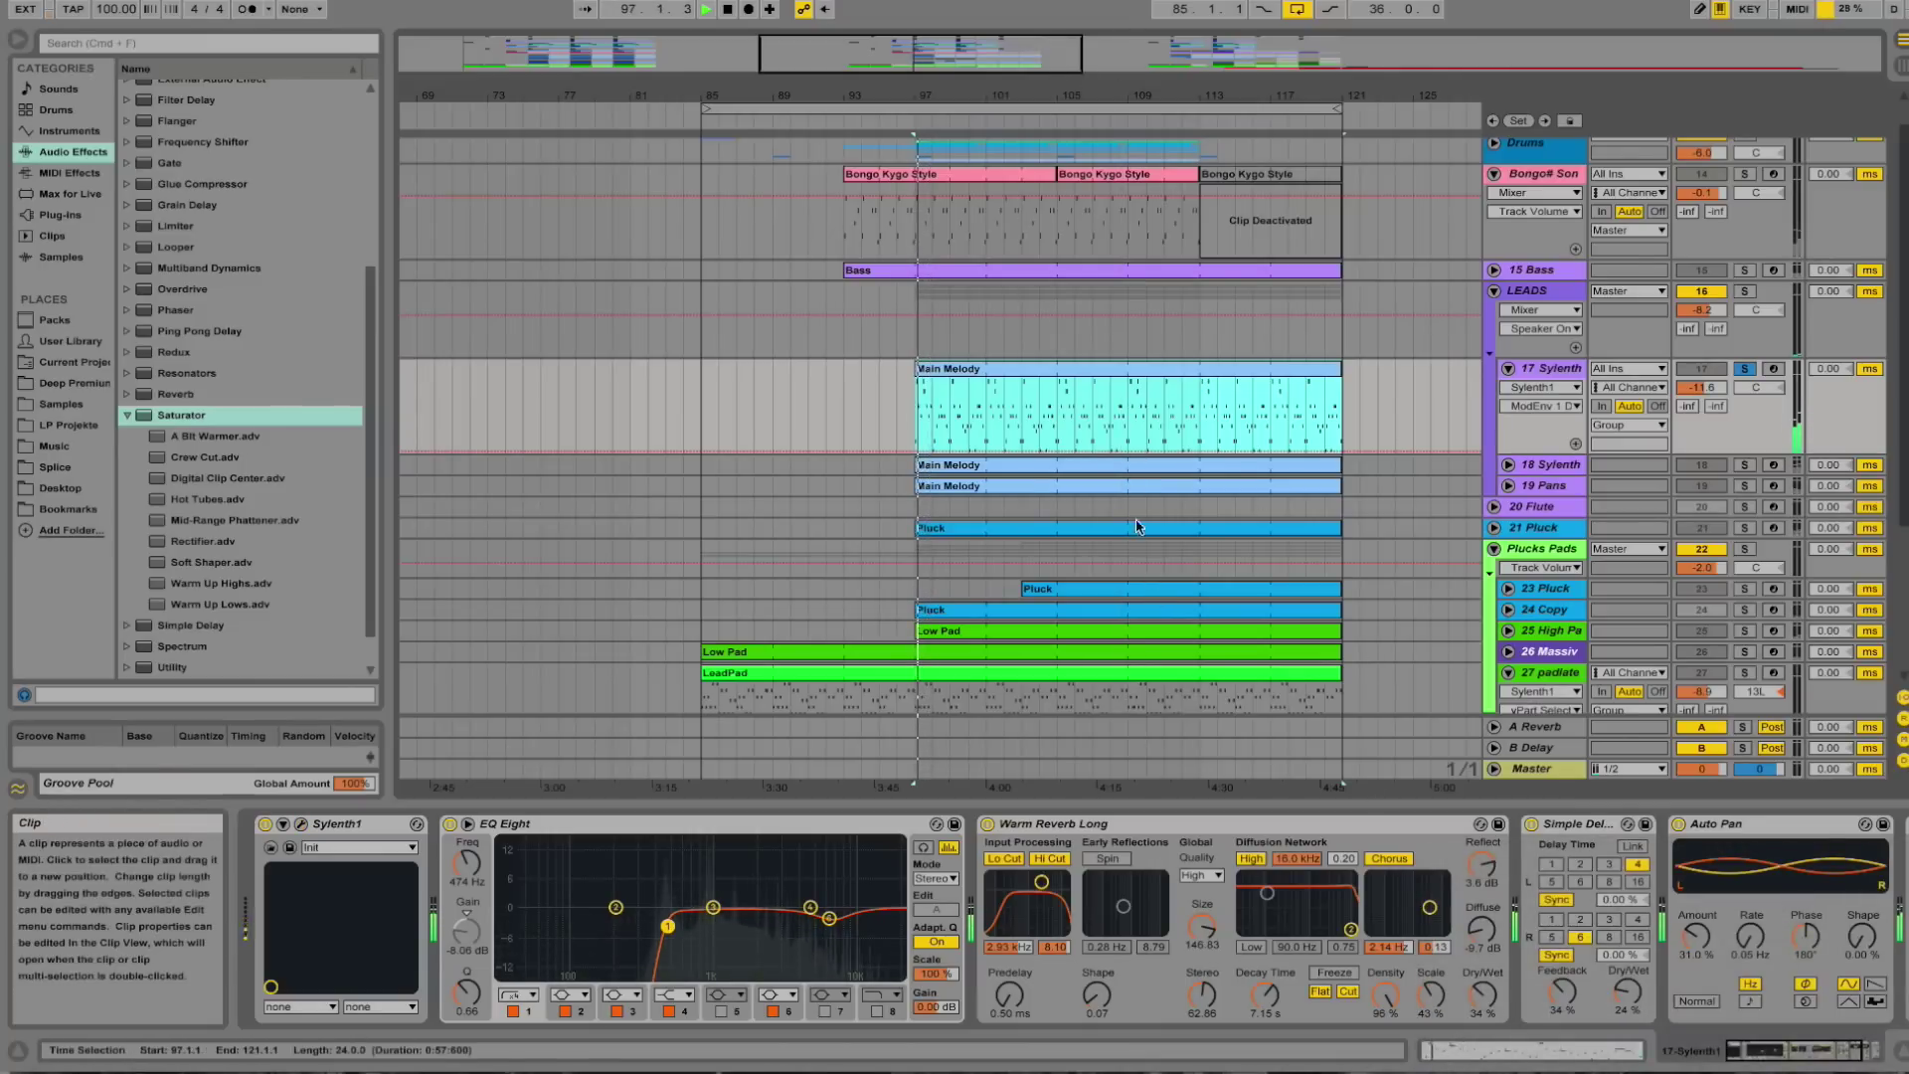
key(space)
click(1065, 412)
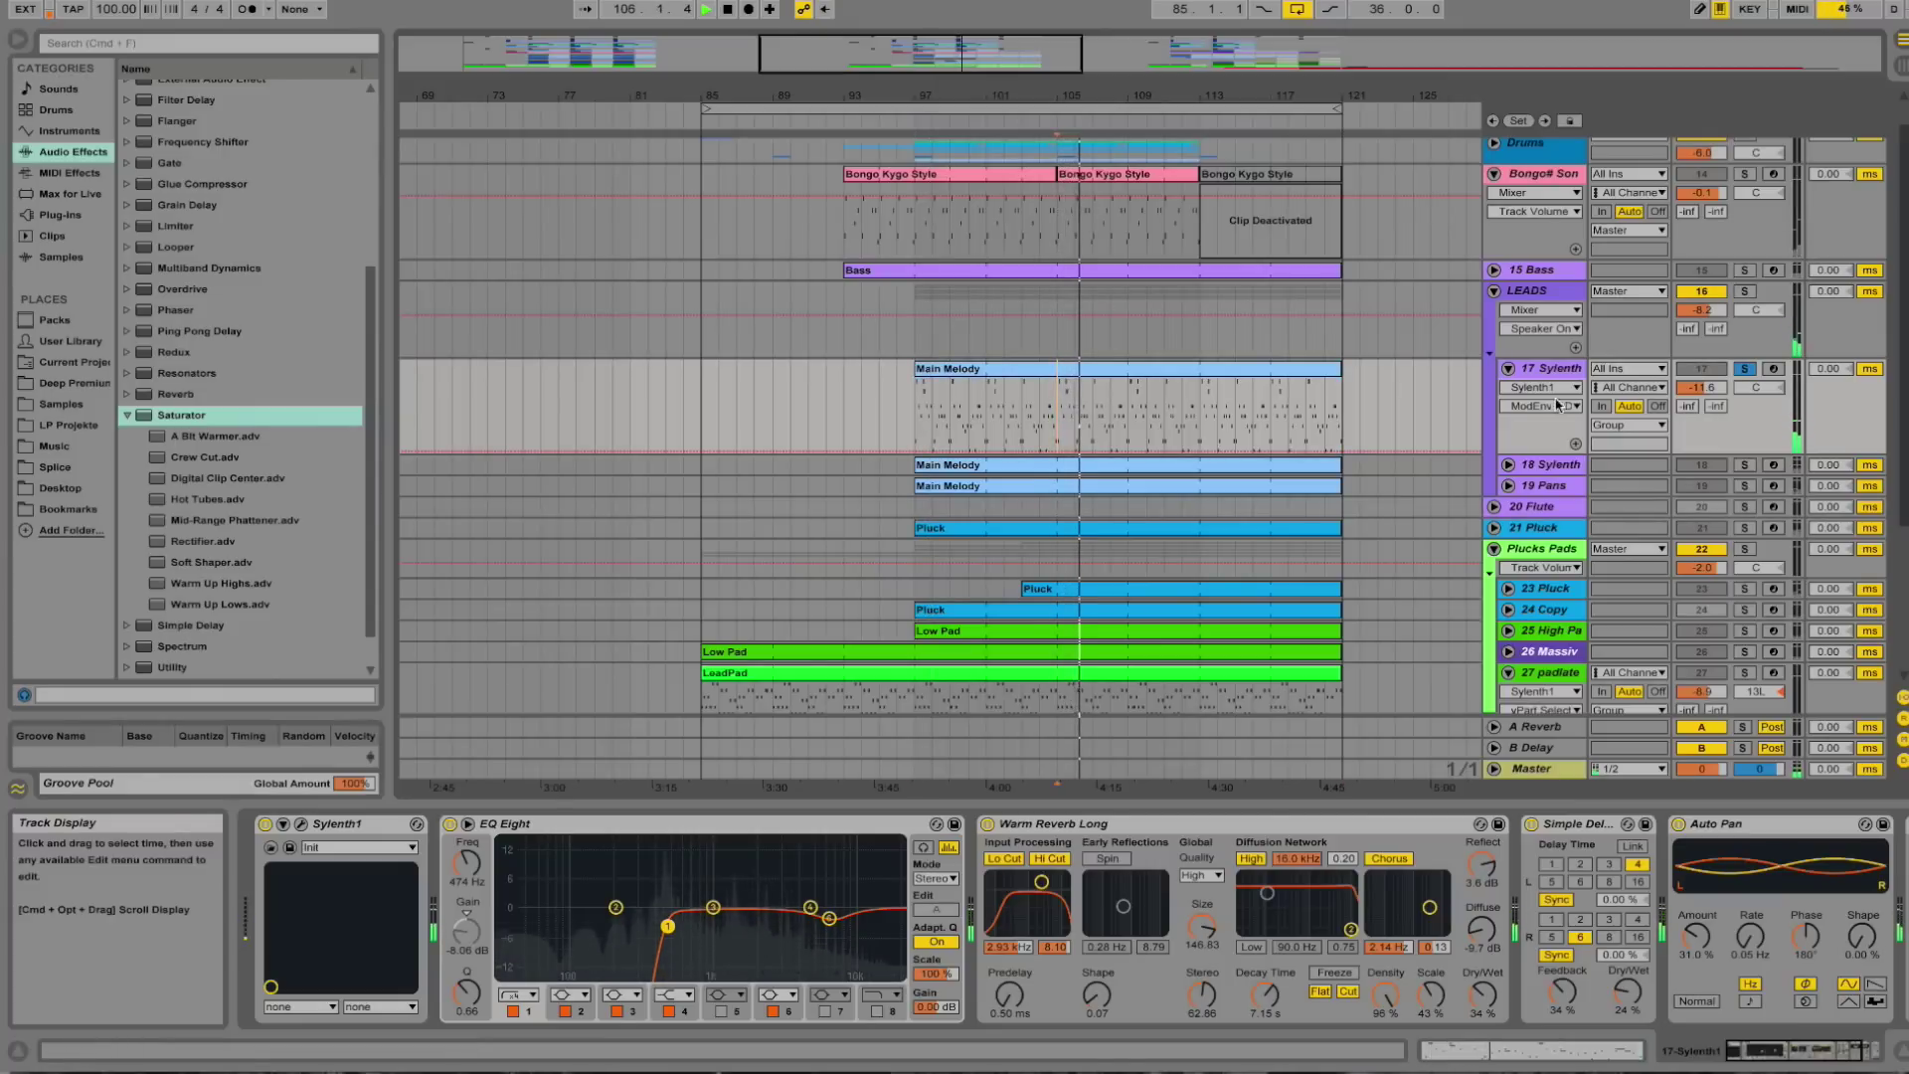
Show the LEADS group's Auto Filter Frequency automation lane.
click(1540, 387)
click(1554, 320)
click(1540, 310)
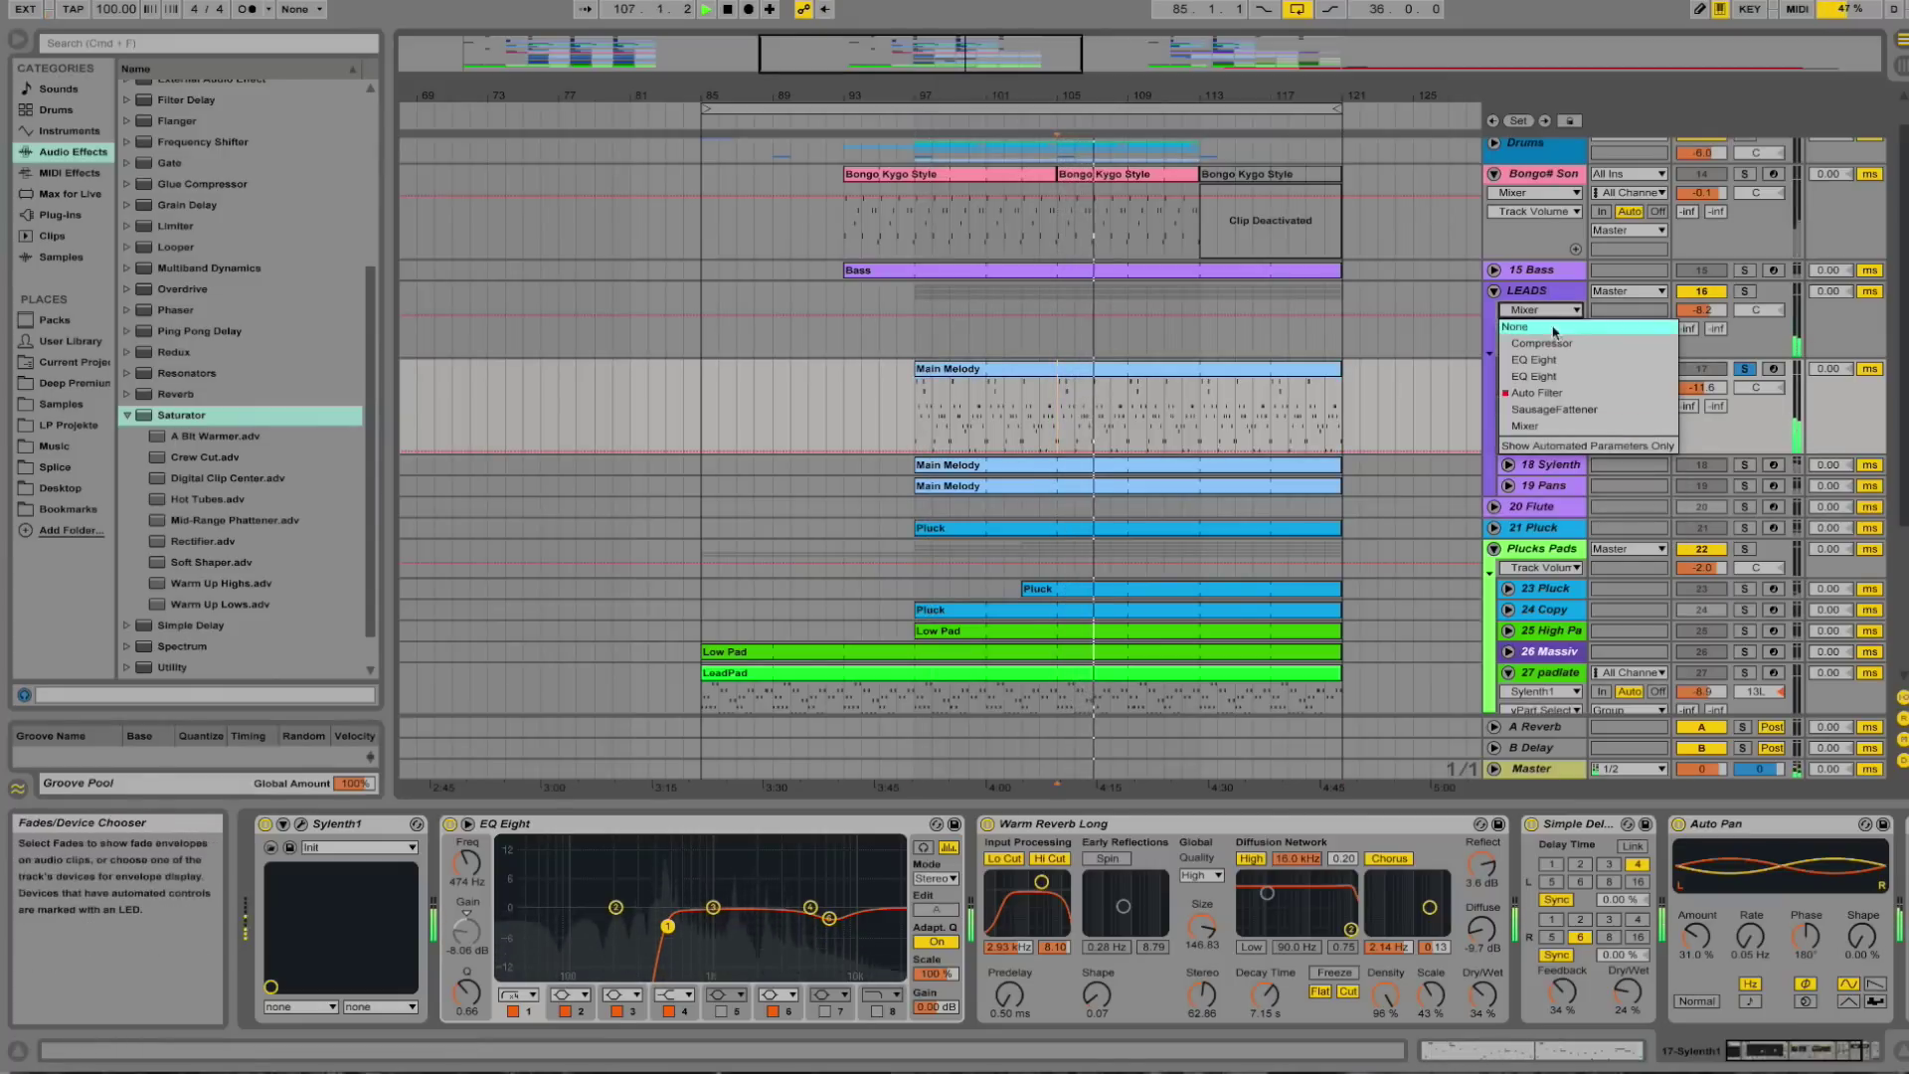
click(1547, 390)
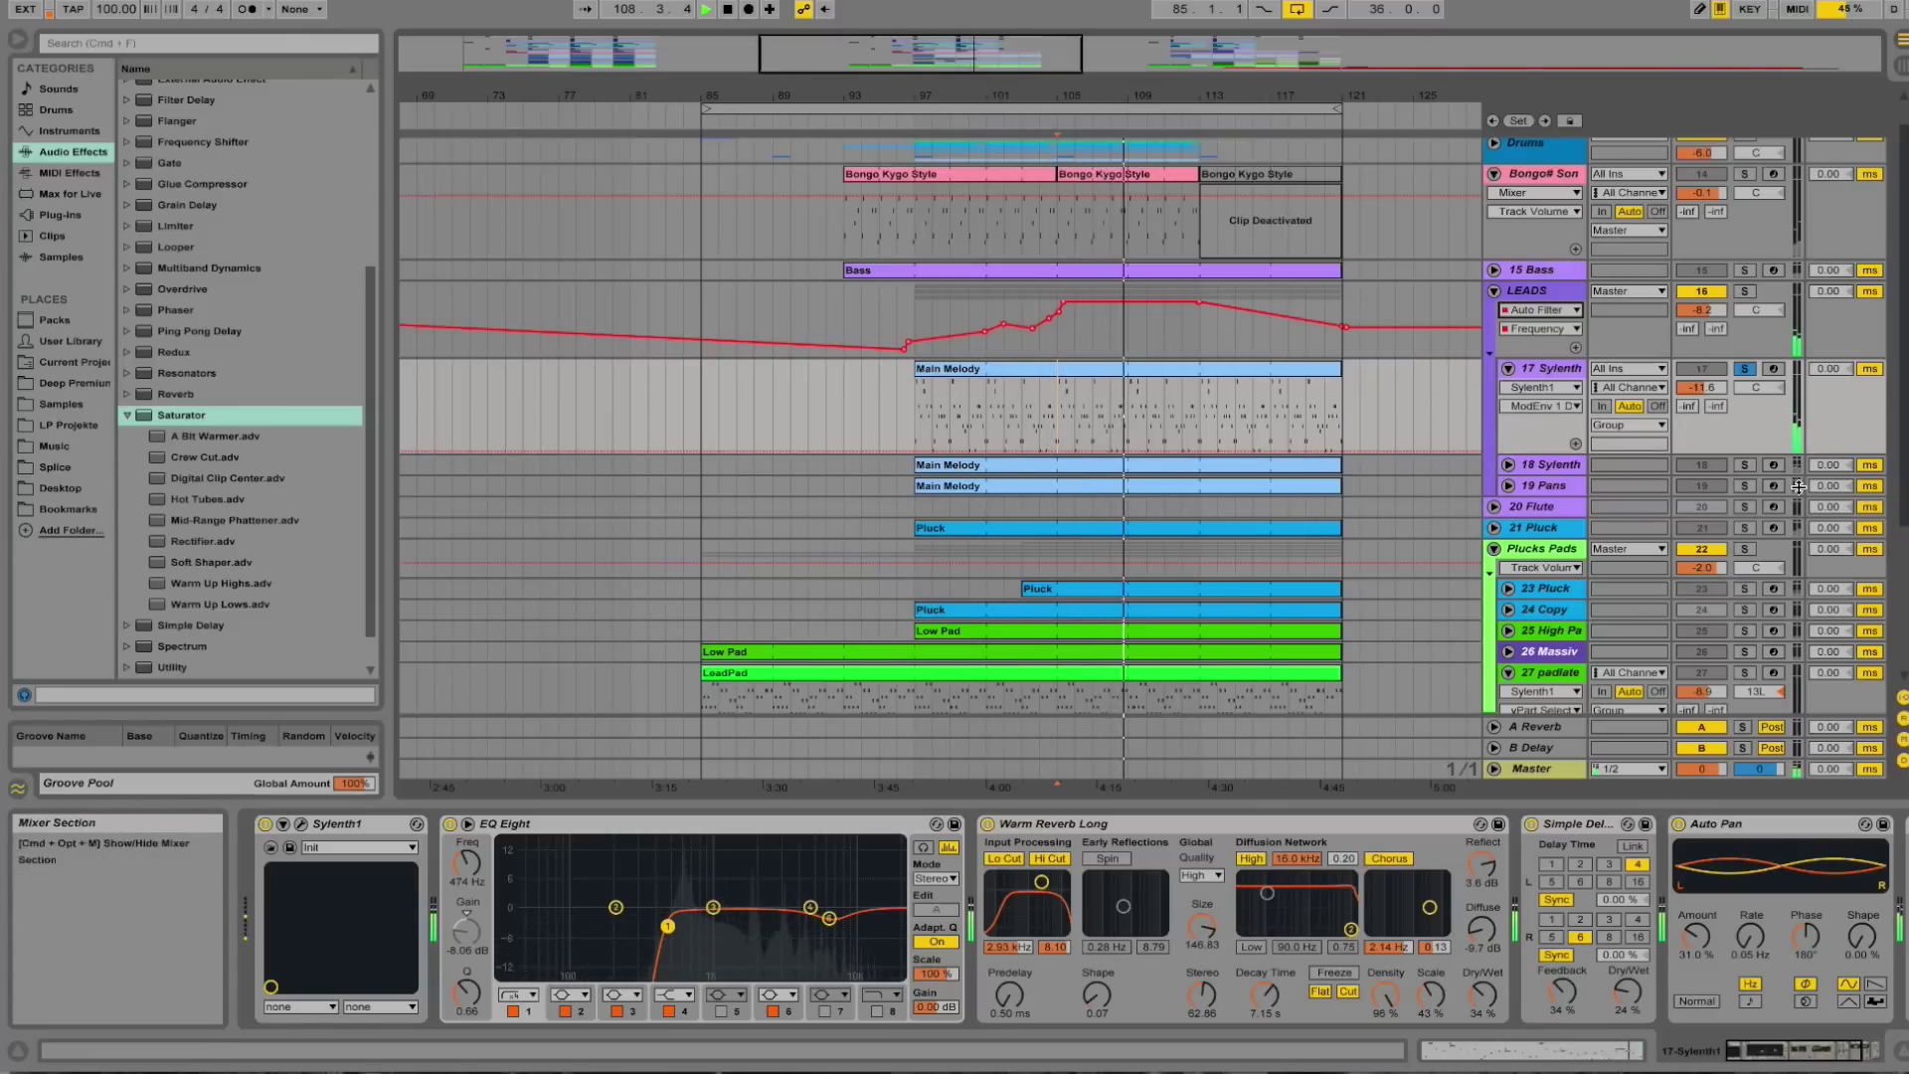
key(space)
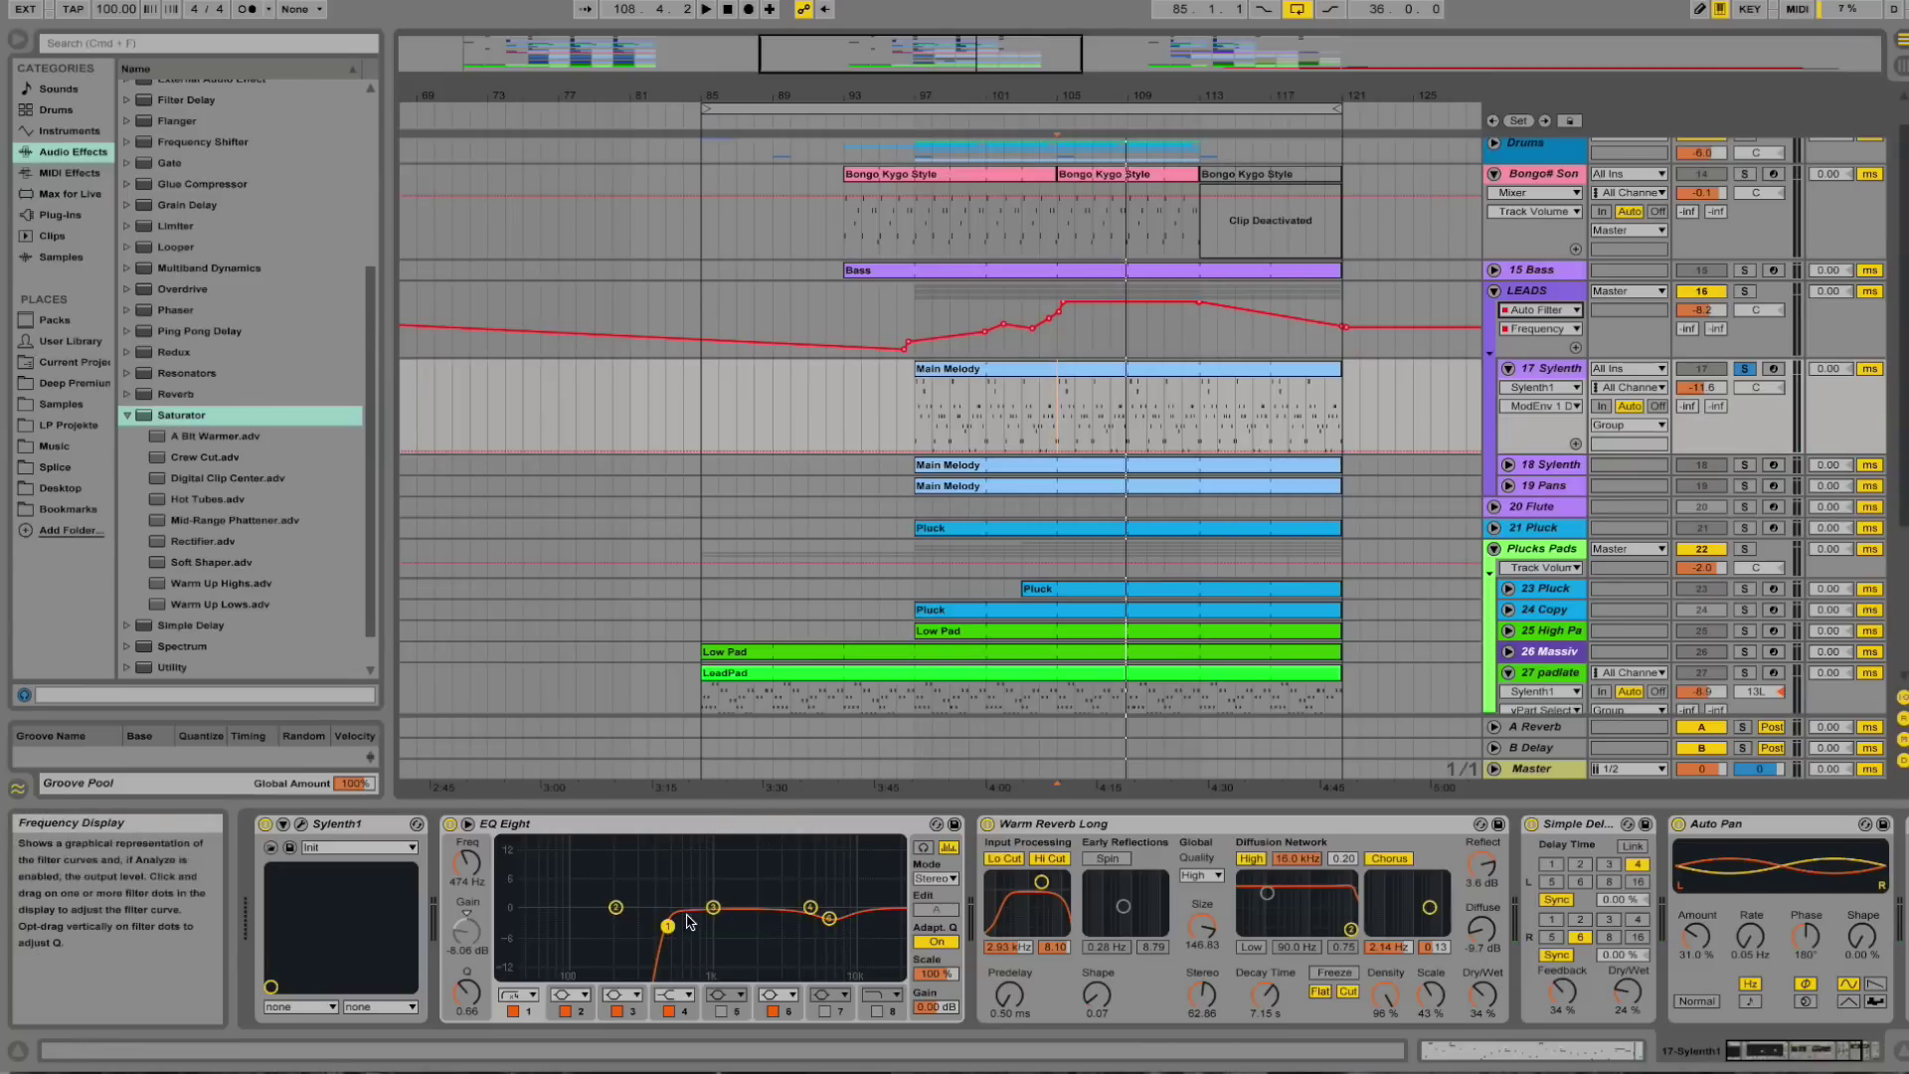
Play and A/B EQ Eight on 17 Sylenth by bypassing it and re-enabling it.
key(space)
click(450, 824)
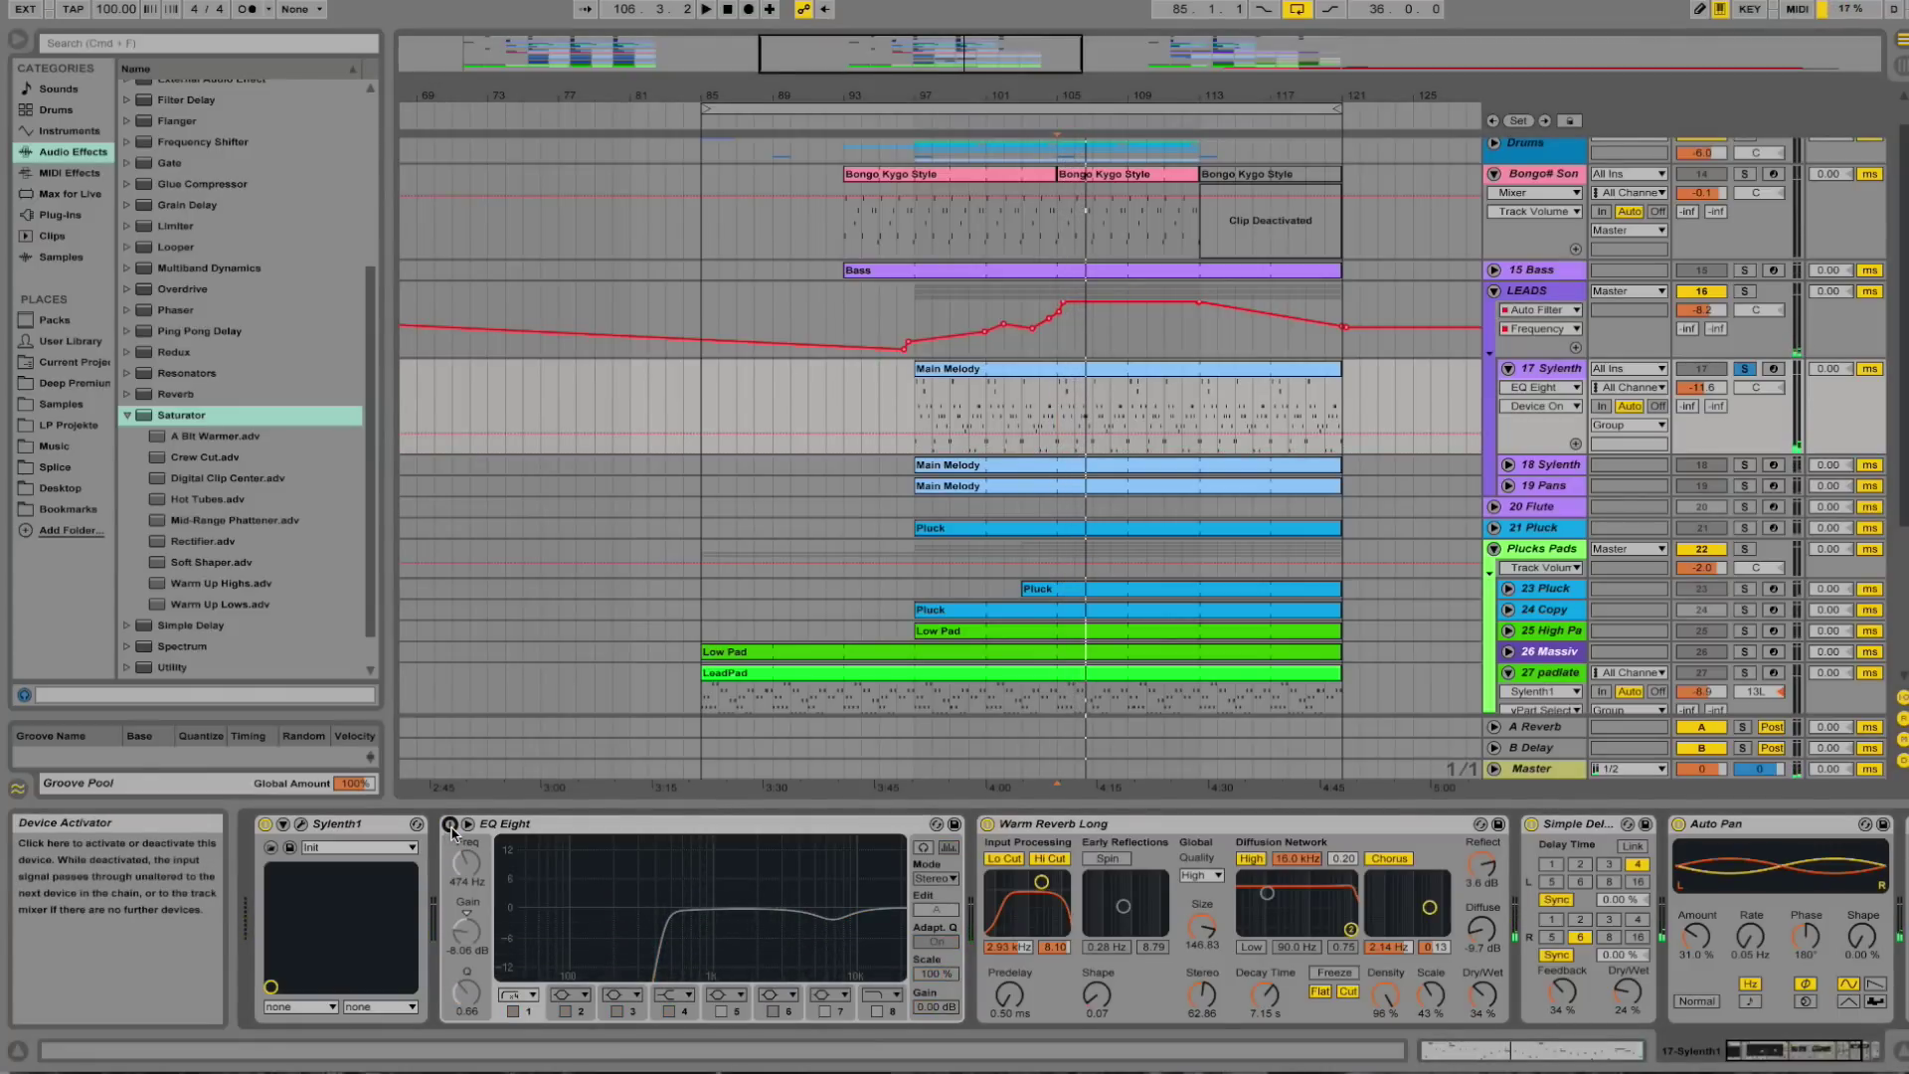
click(450, 826)
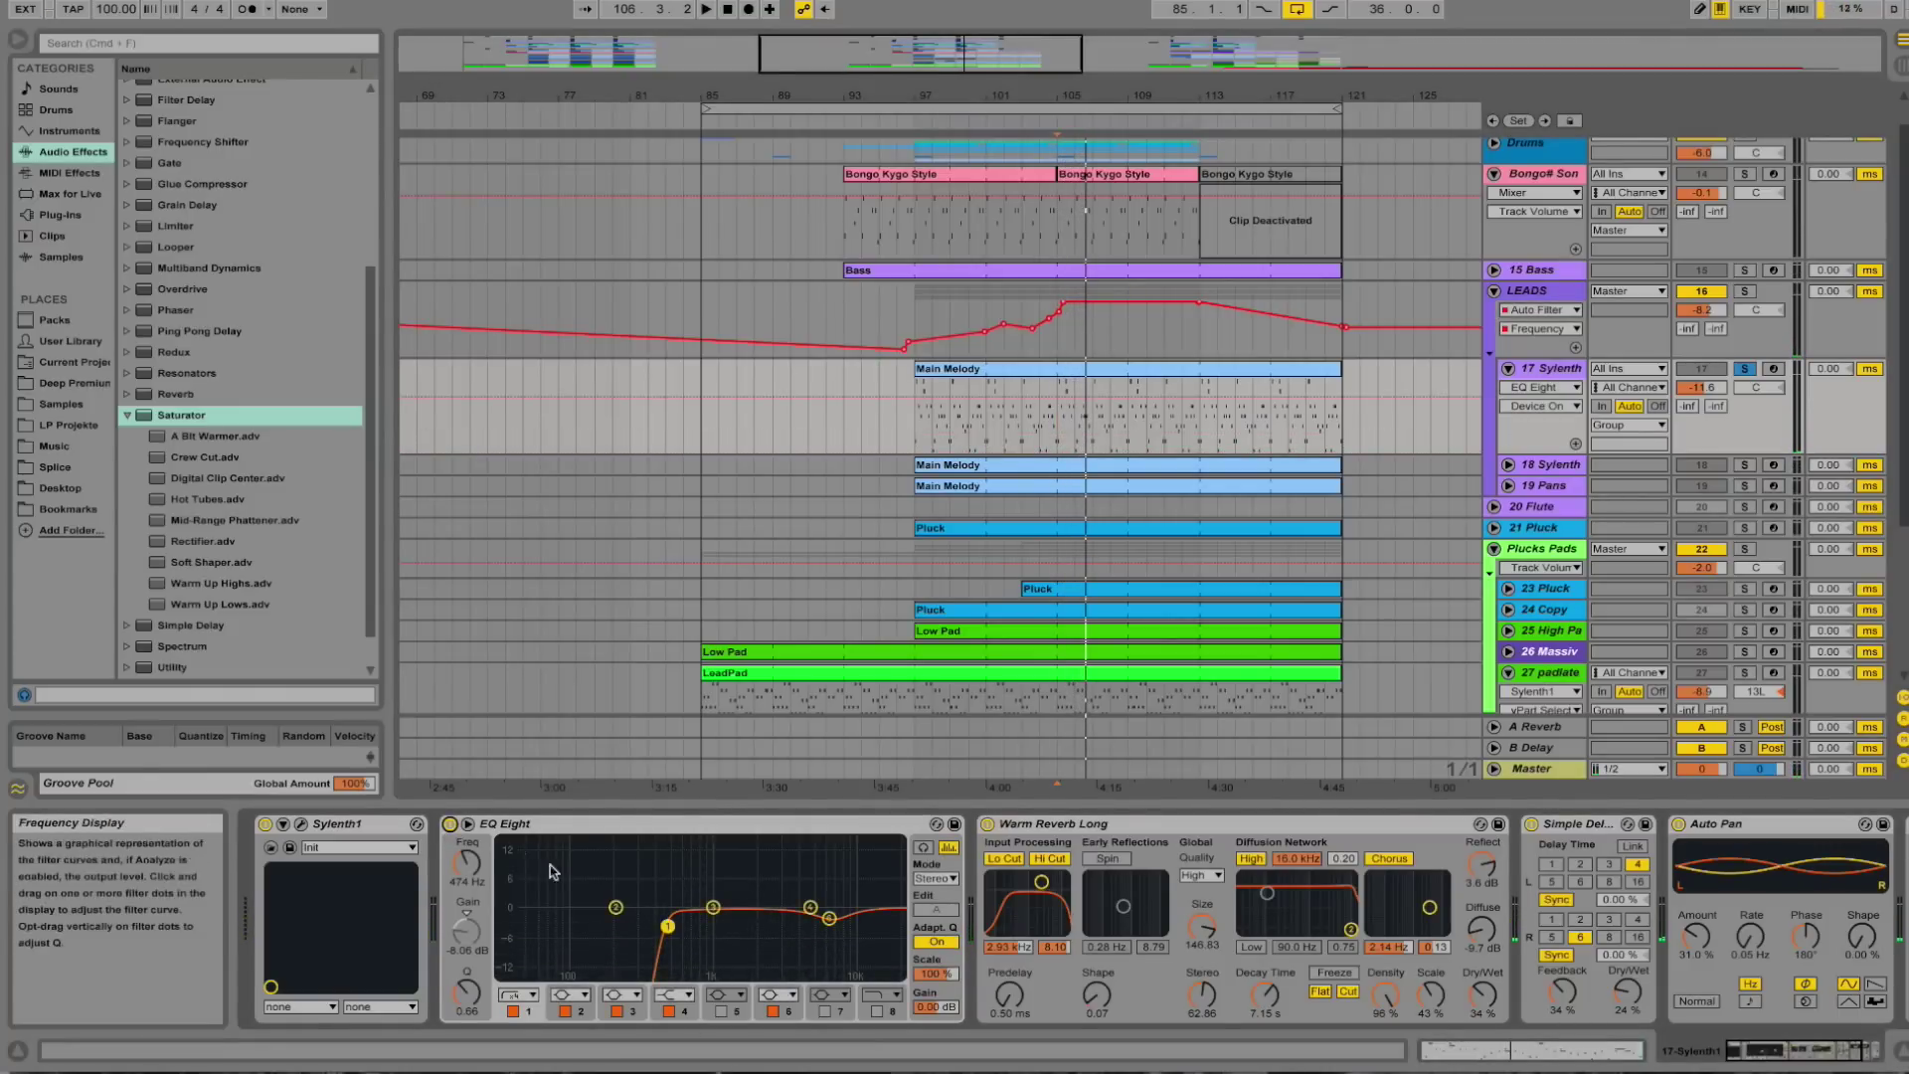
click(1822, 1059)
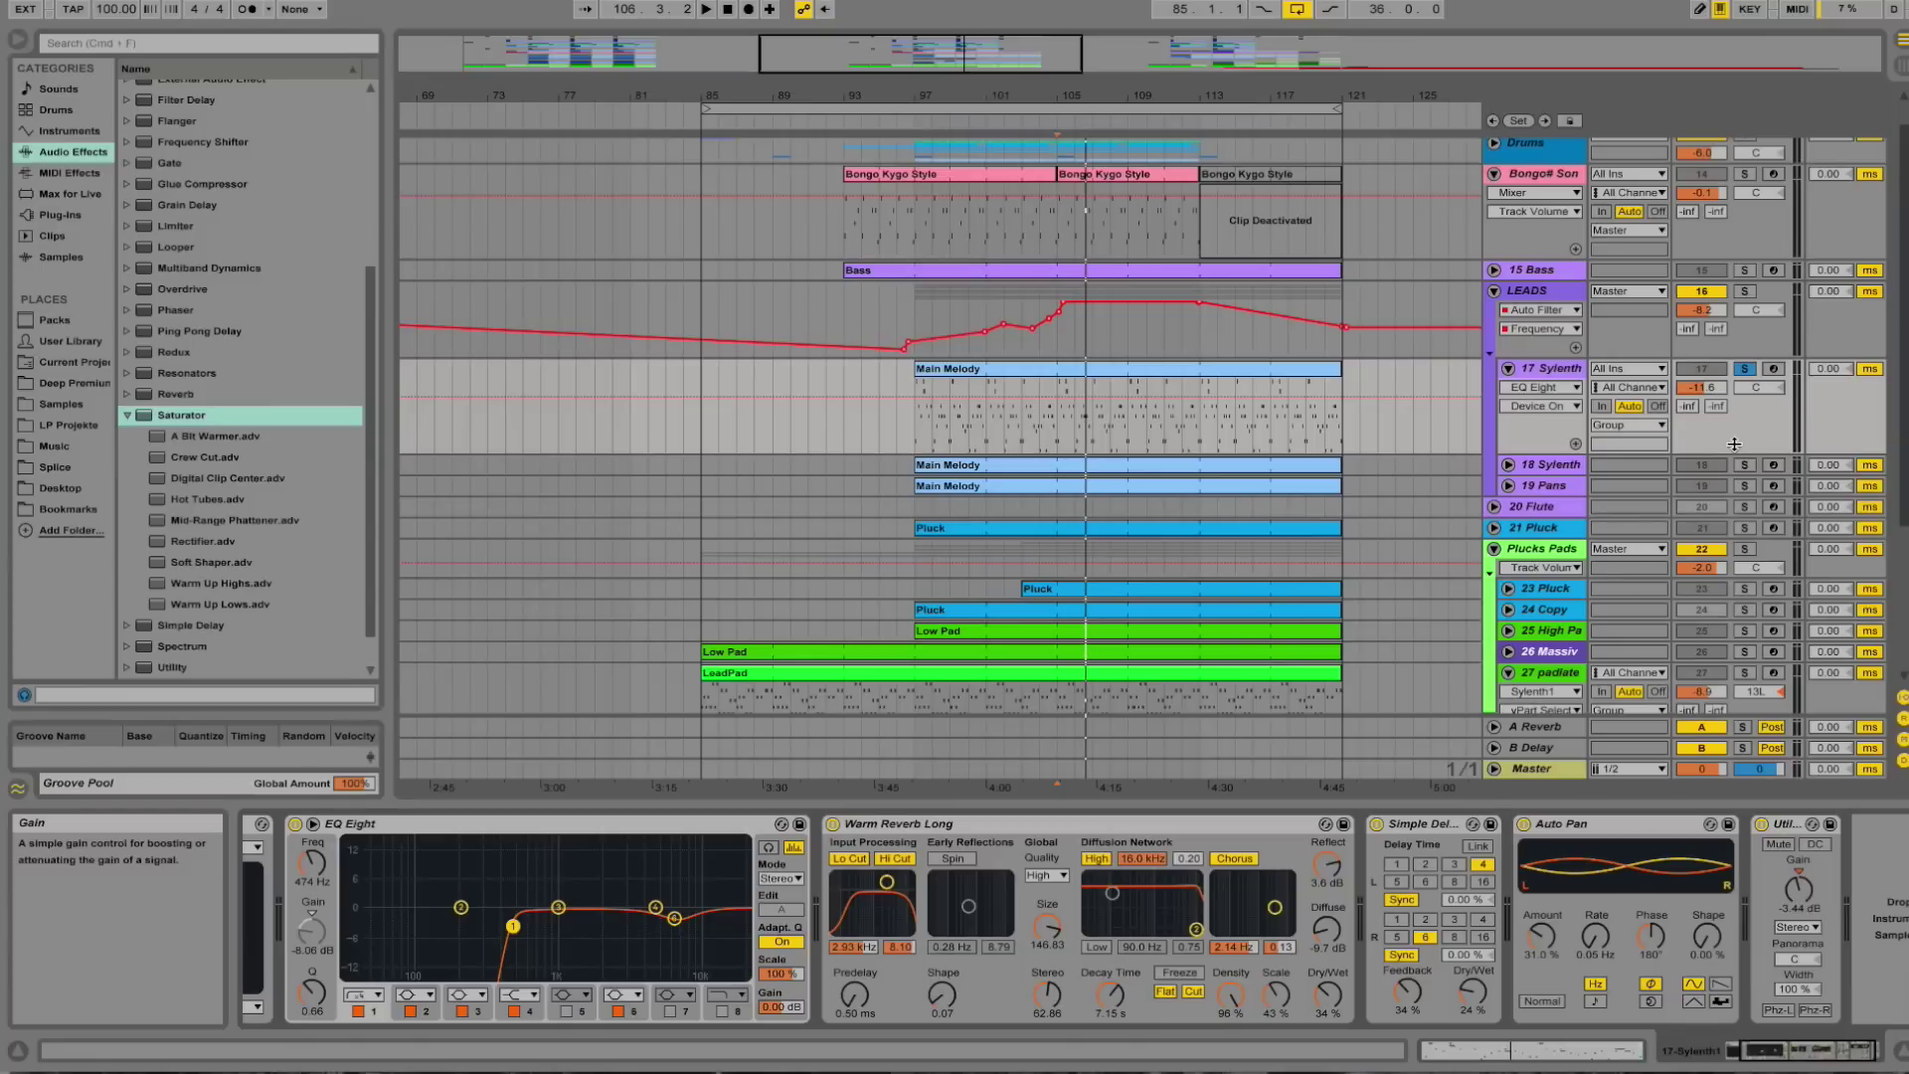
Solo the 18 Sylenth track and audition it.
click(1536, 471)
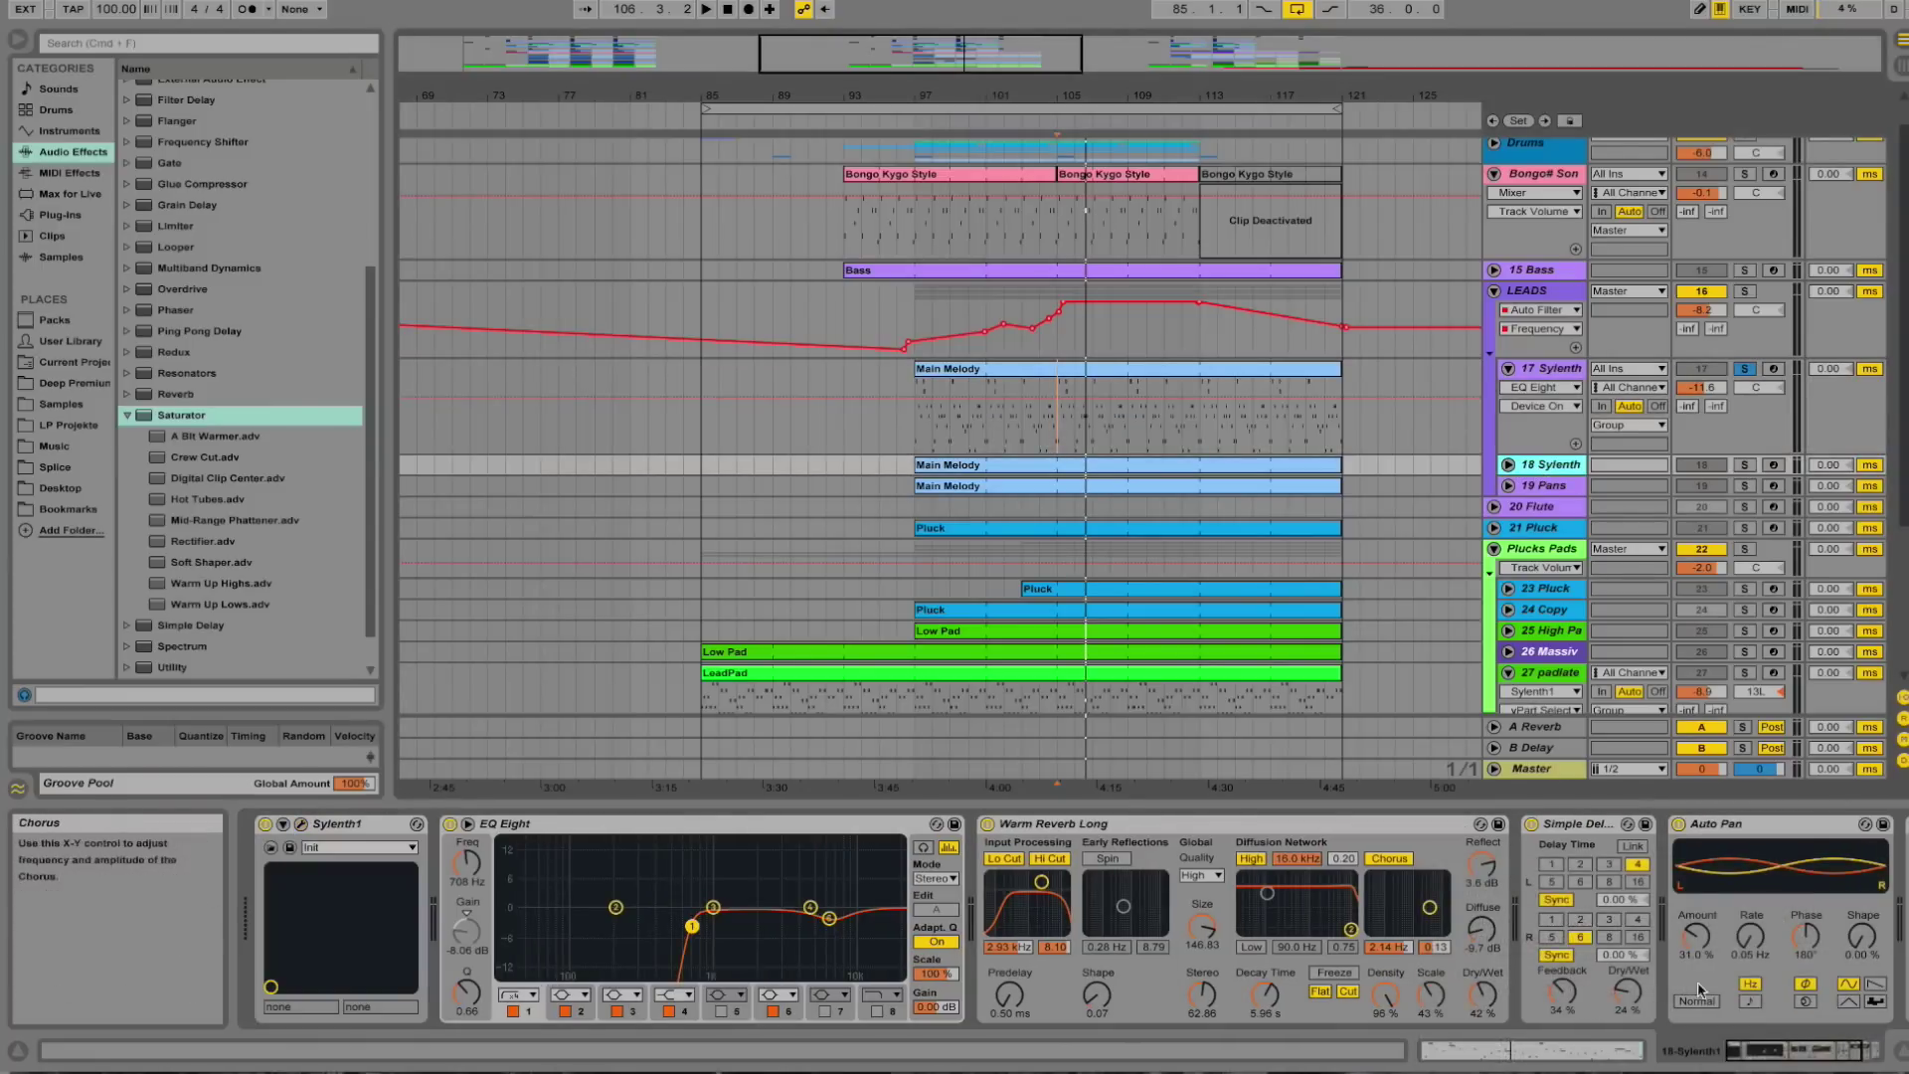
click(1745, 466)
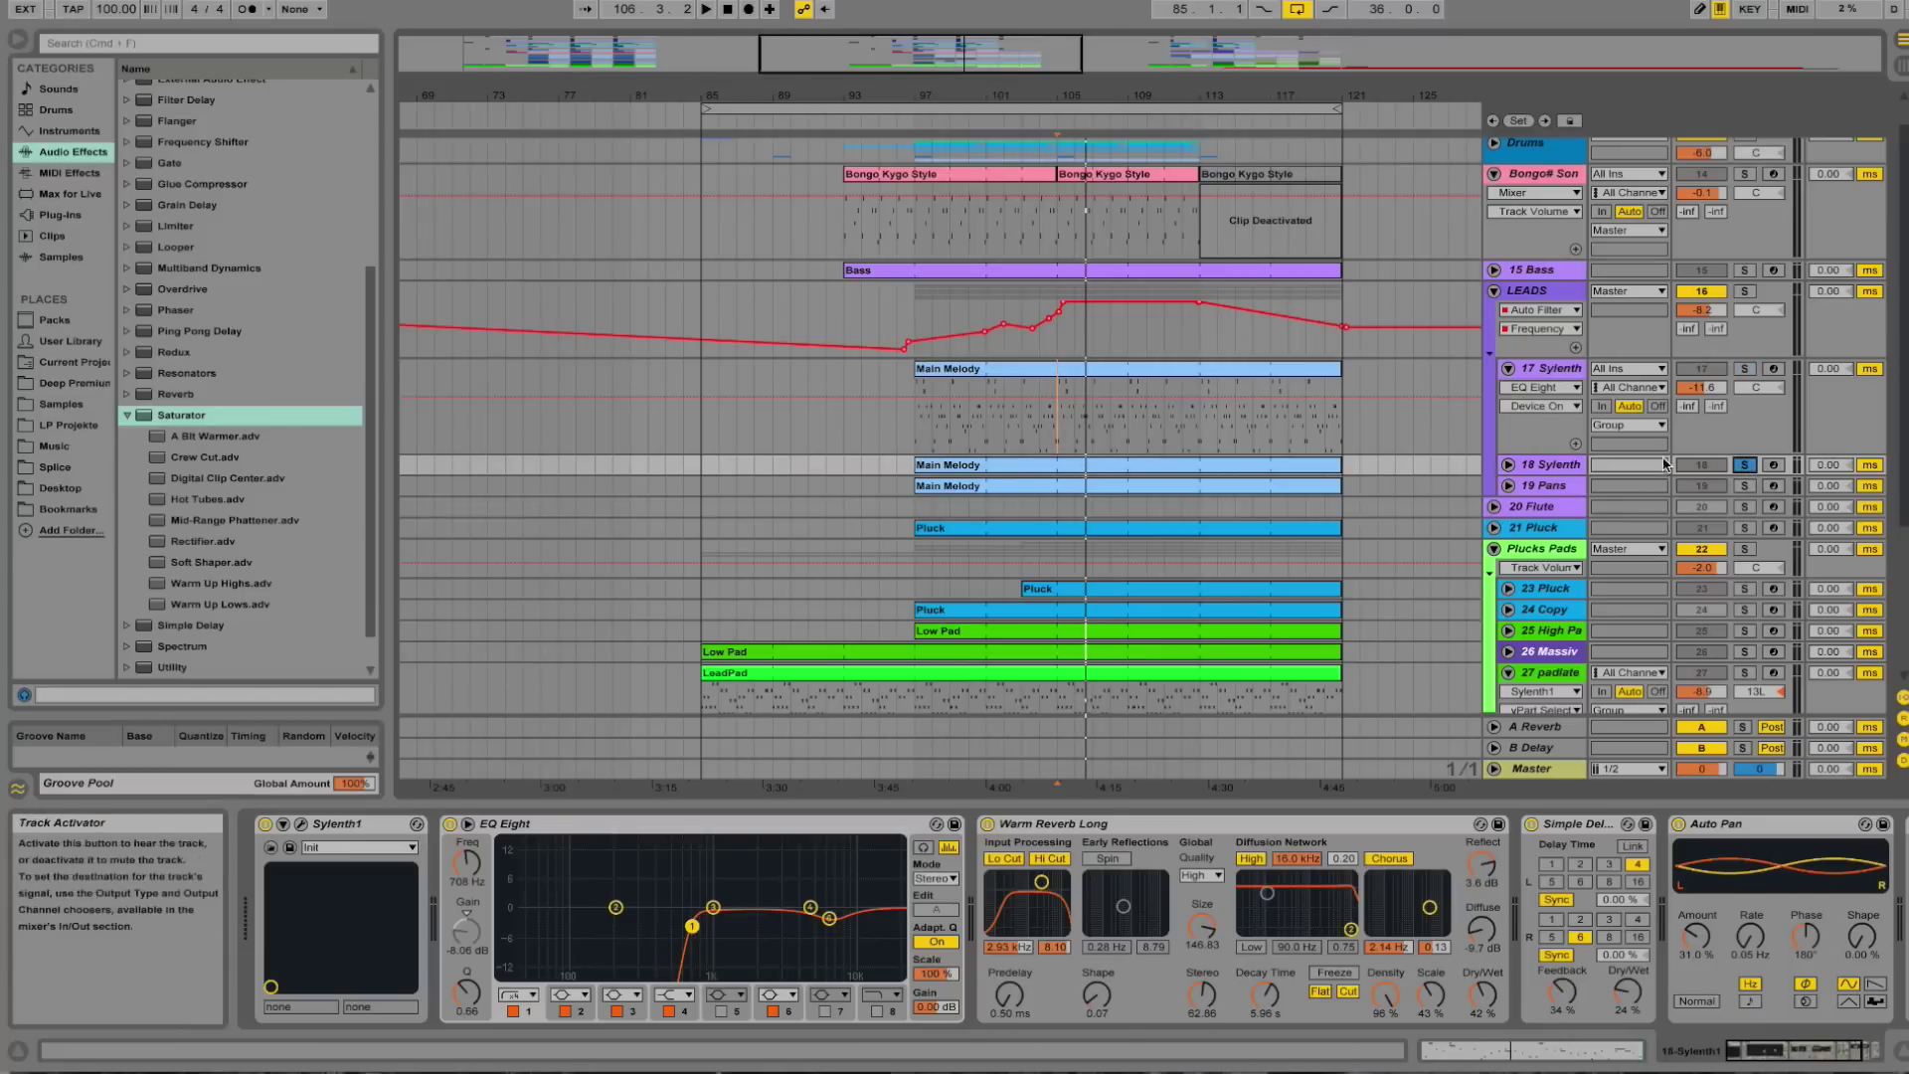
key(space)
click(1551, 472)
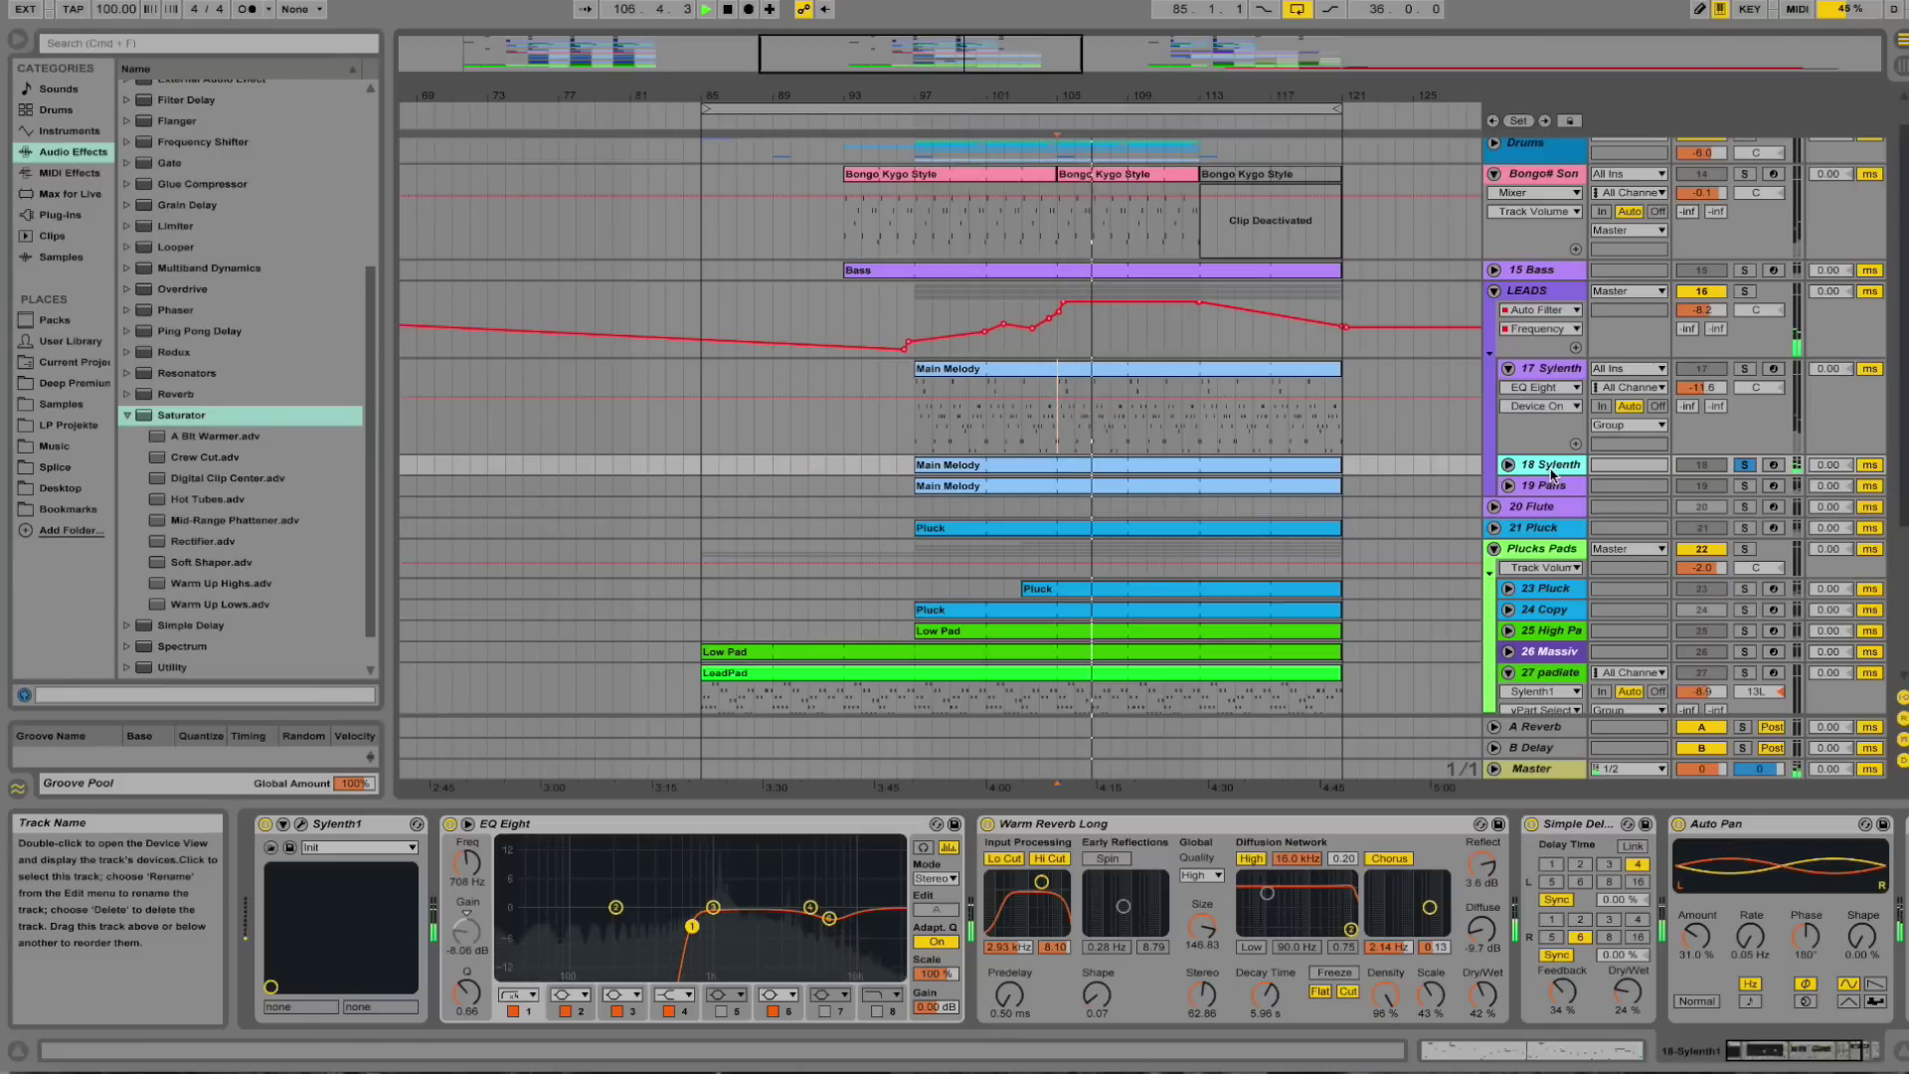
key(space)
Expand 19 Pans's Velocity Pans rack, audition it soloed, then unsolo it.
click(1557, 487)
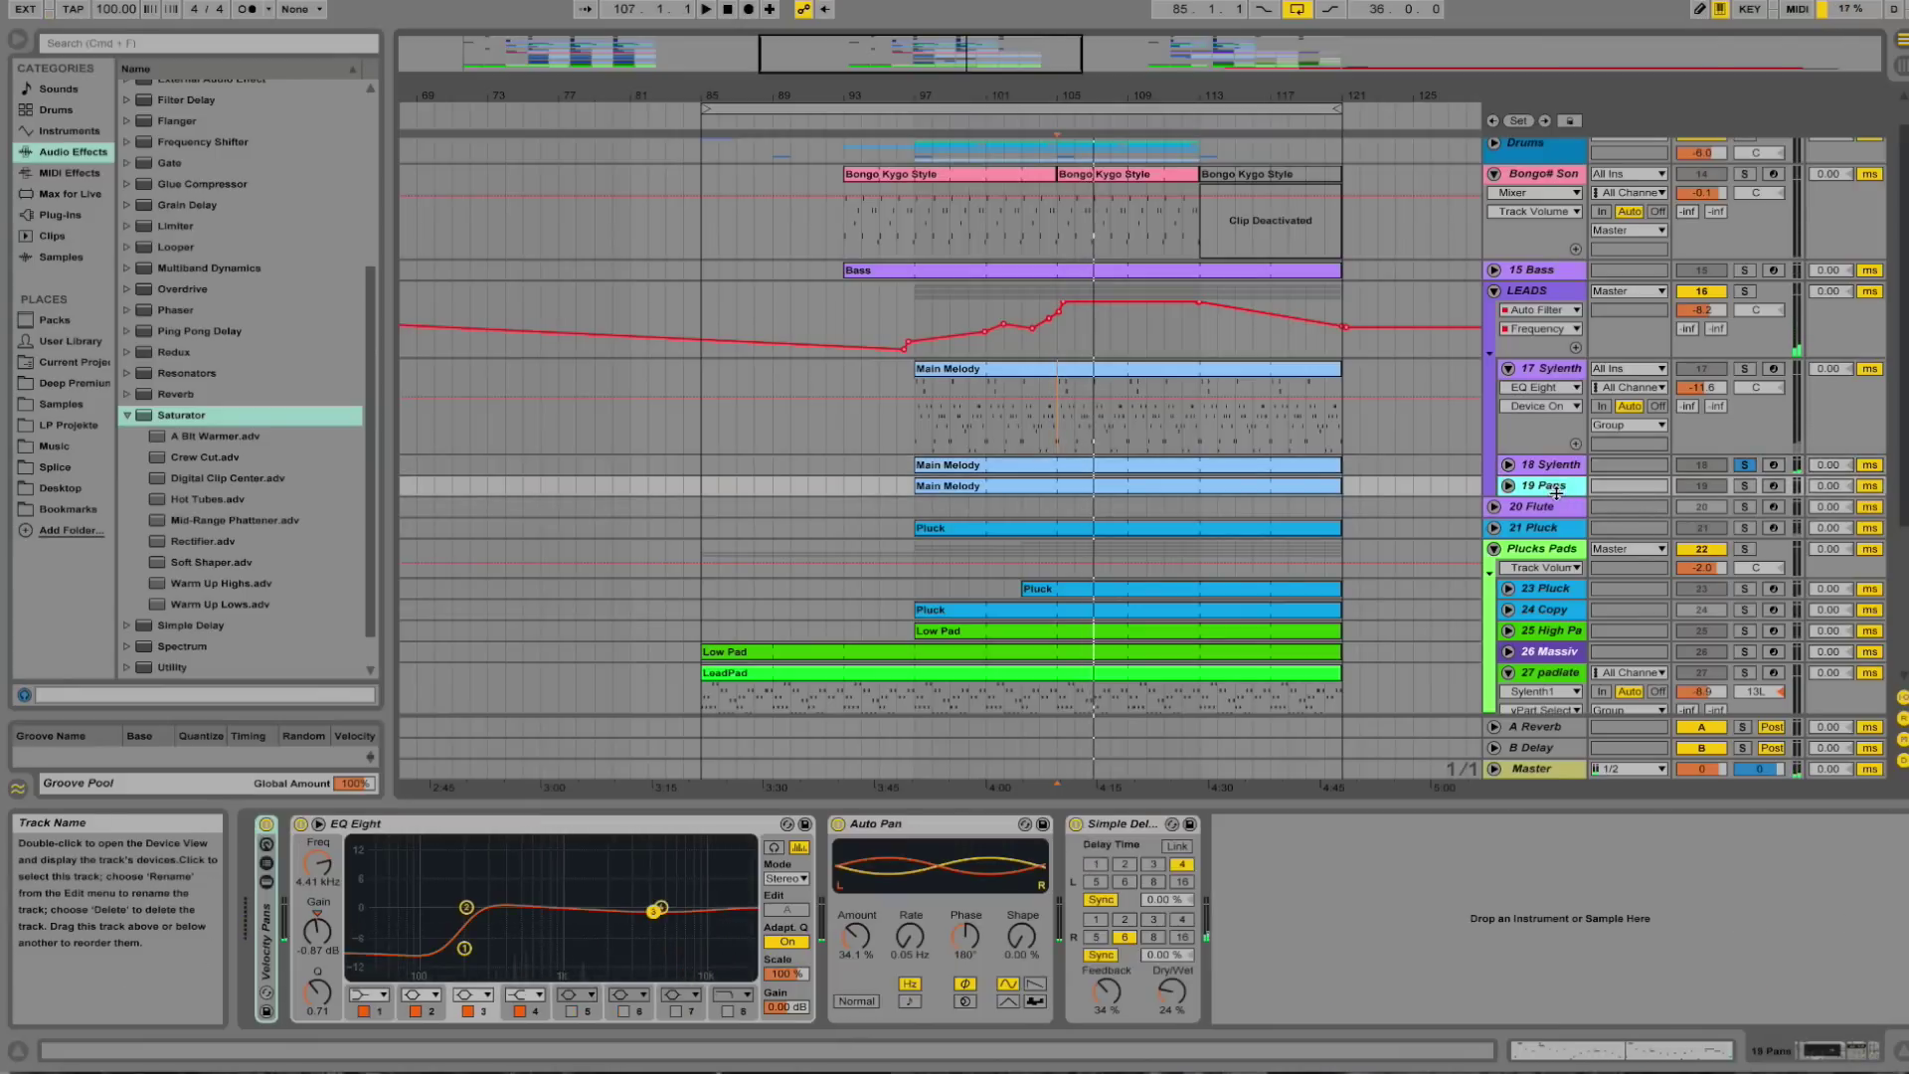
click(277, 952)
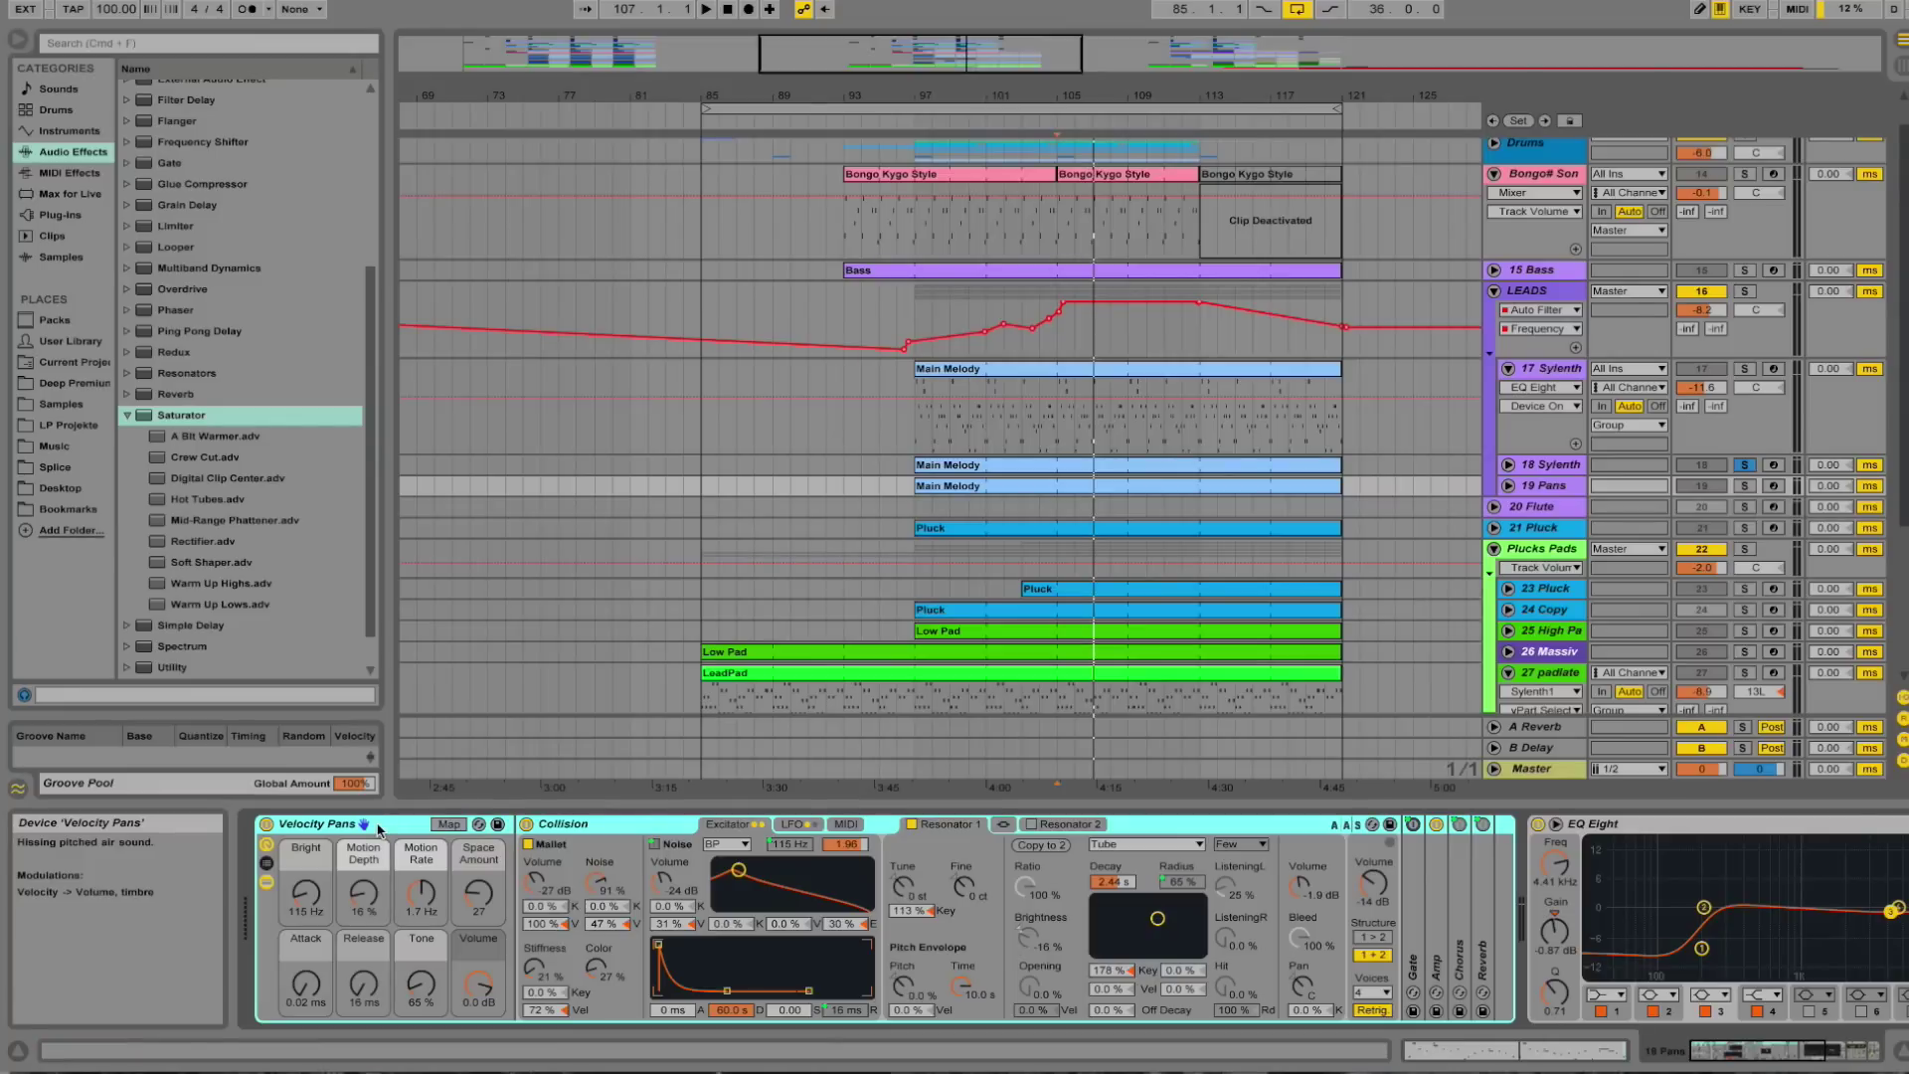
click(1747, 485)
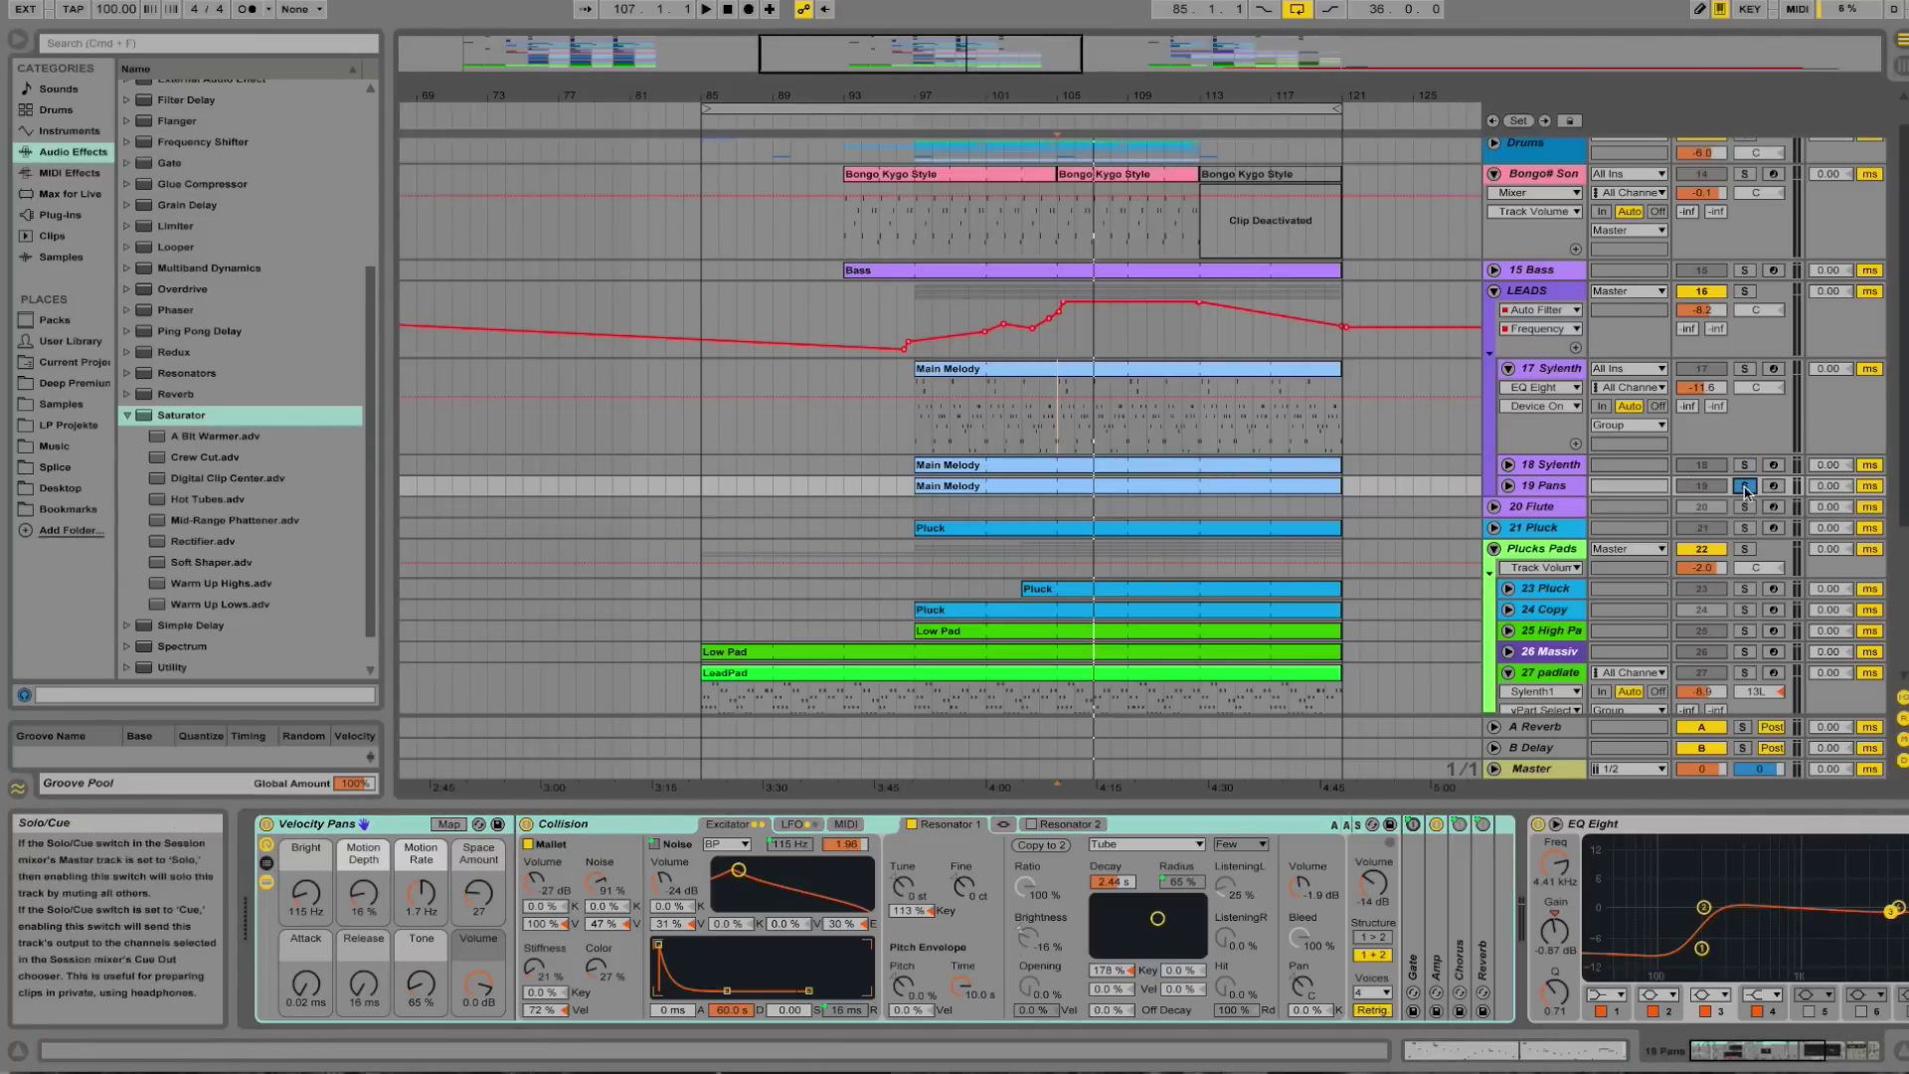
key(space)
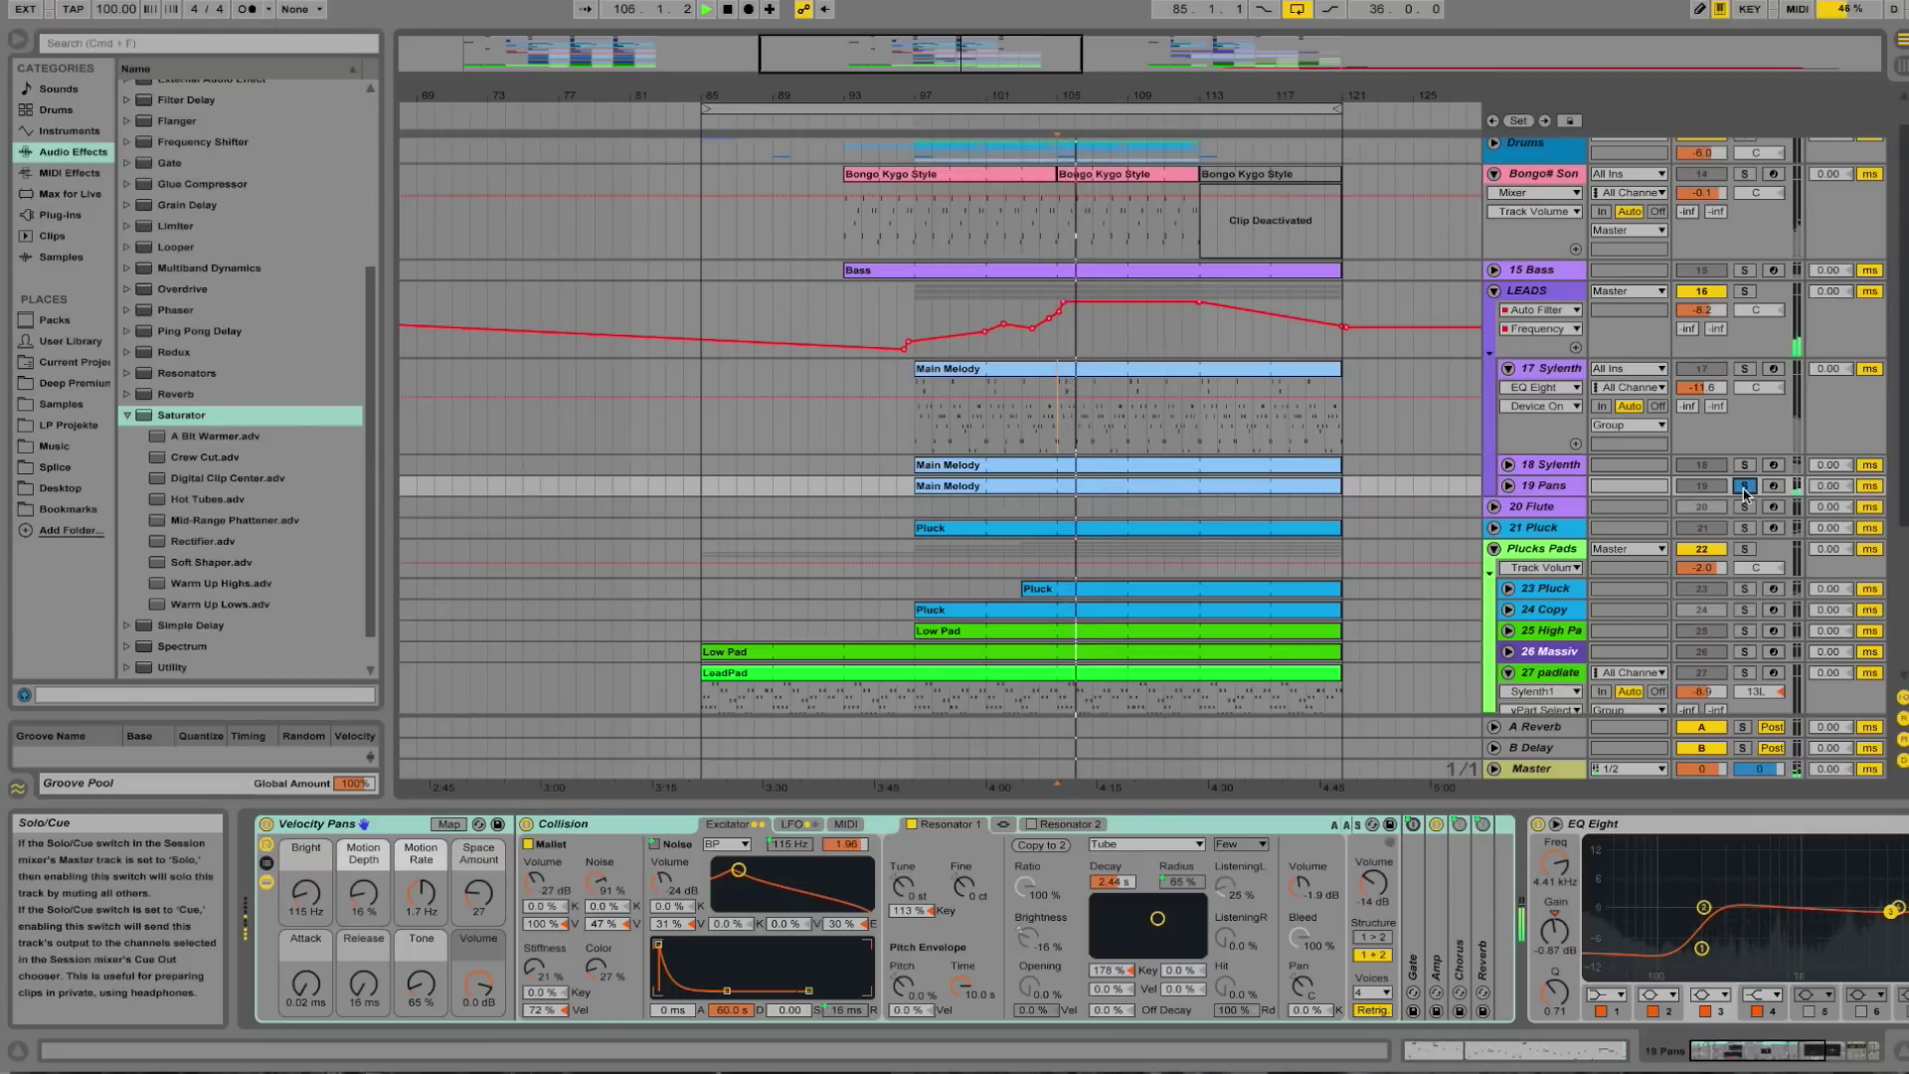
click(1745, 487)
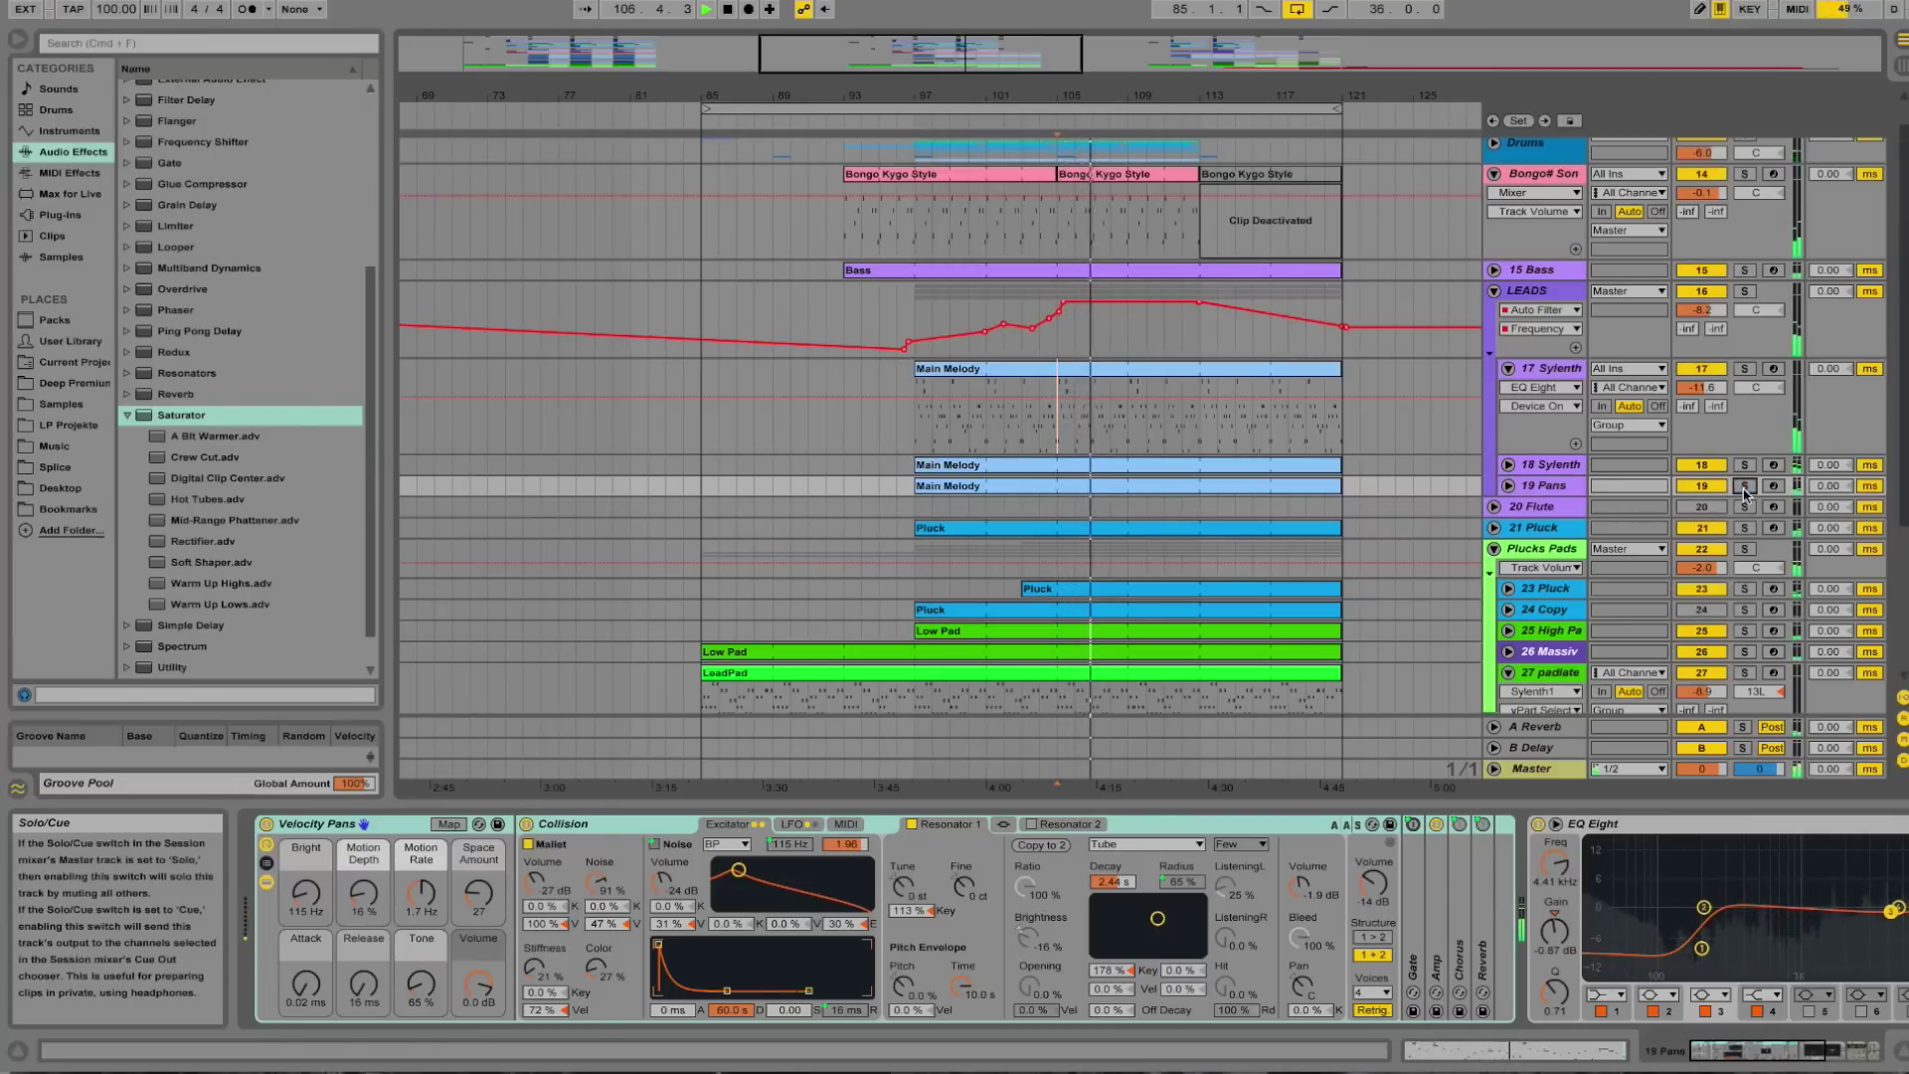
scroll(1393, 447, down, 2)
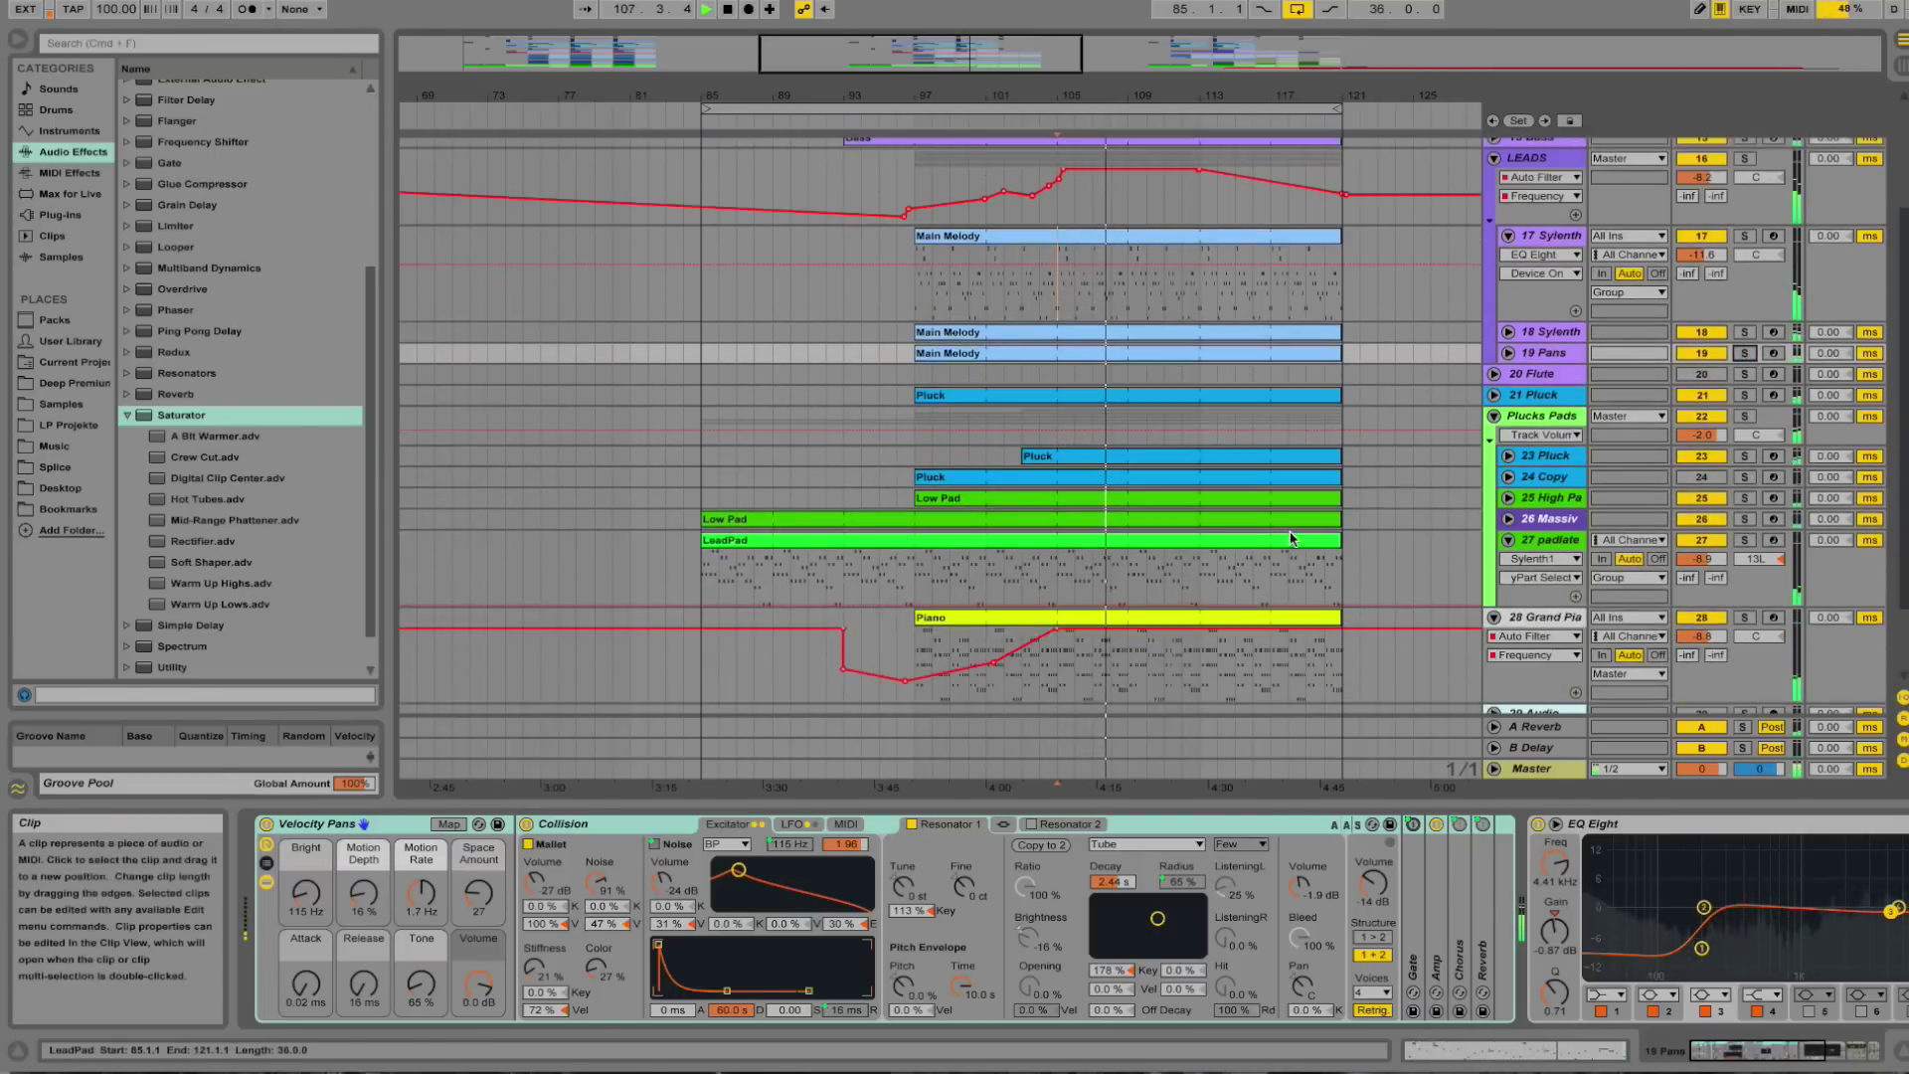
scroll(1287, 538, up, 3)
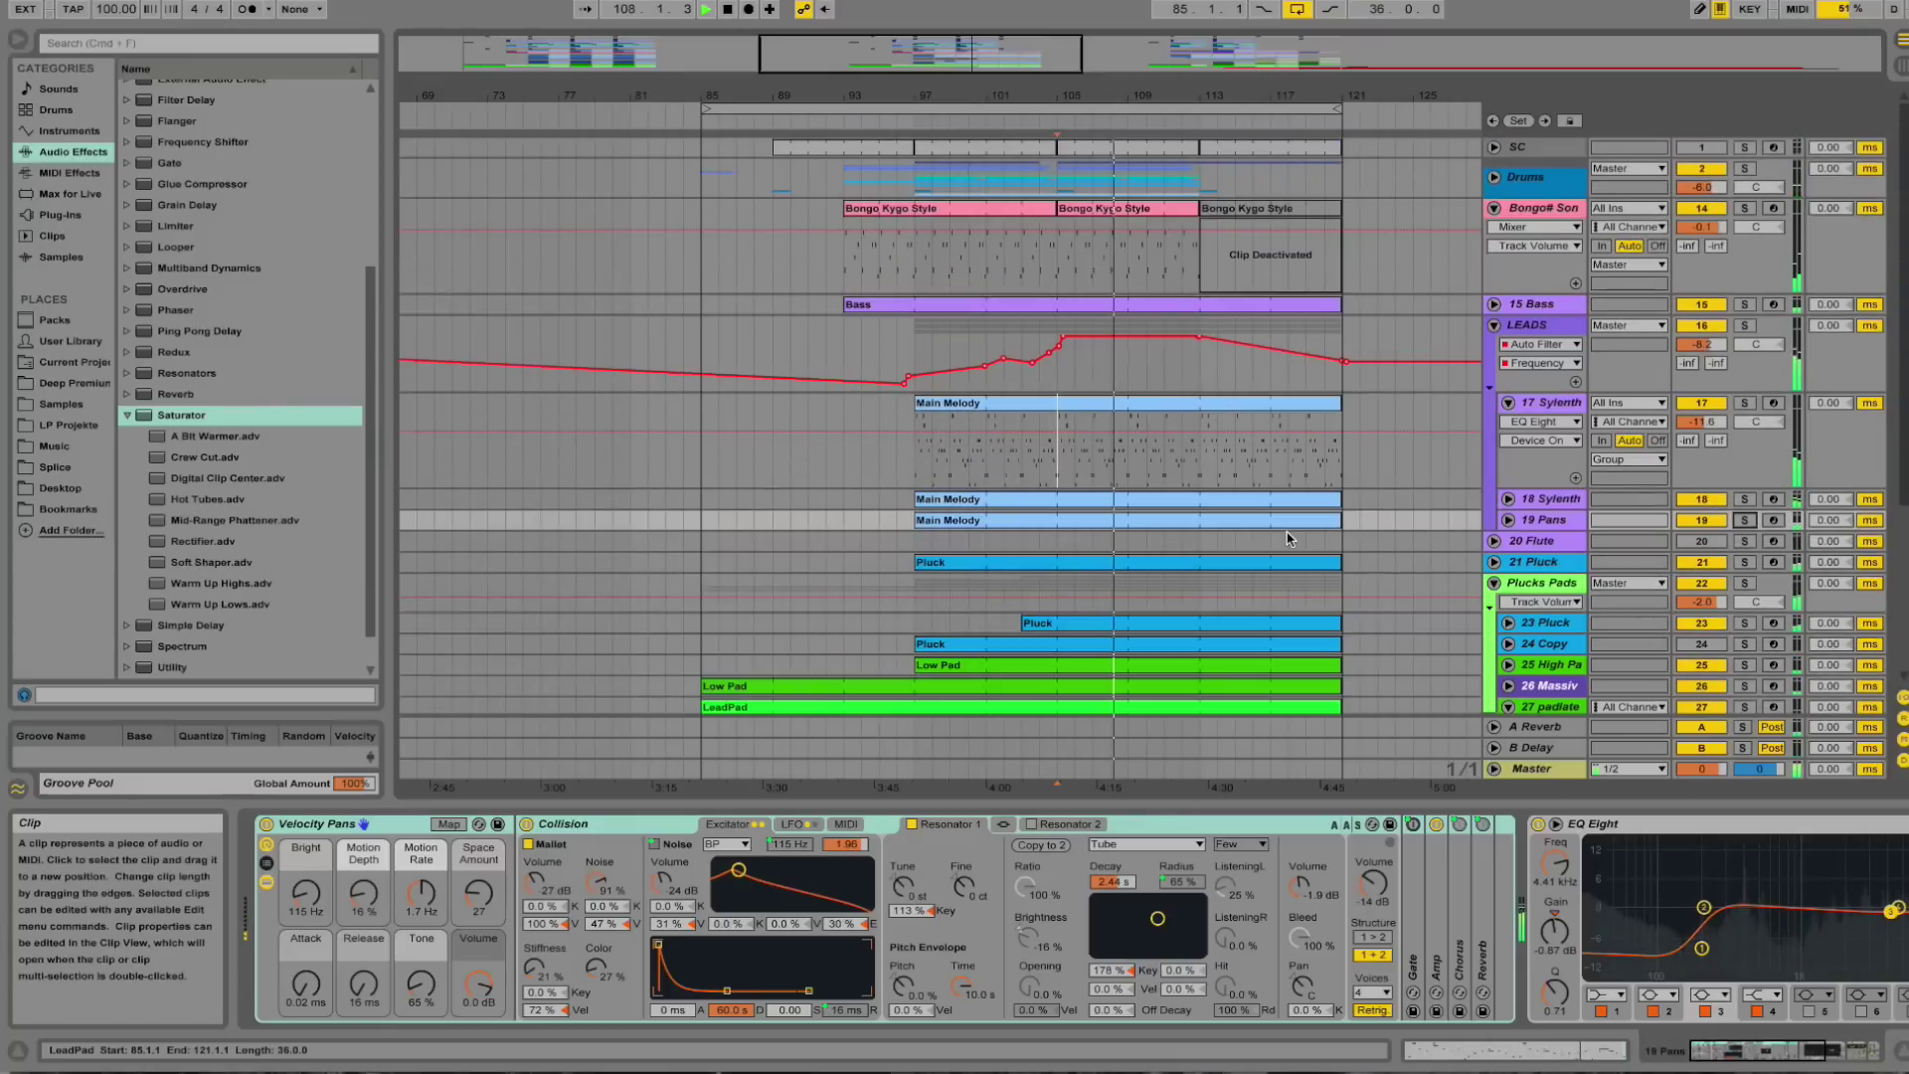
Collapse the LEADS group, bongo, 28 Grand Piano and 27 padlate tracks, then stop playback.
click(1495, 325)
click(1496, 210)
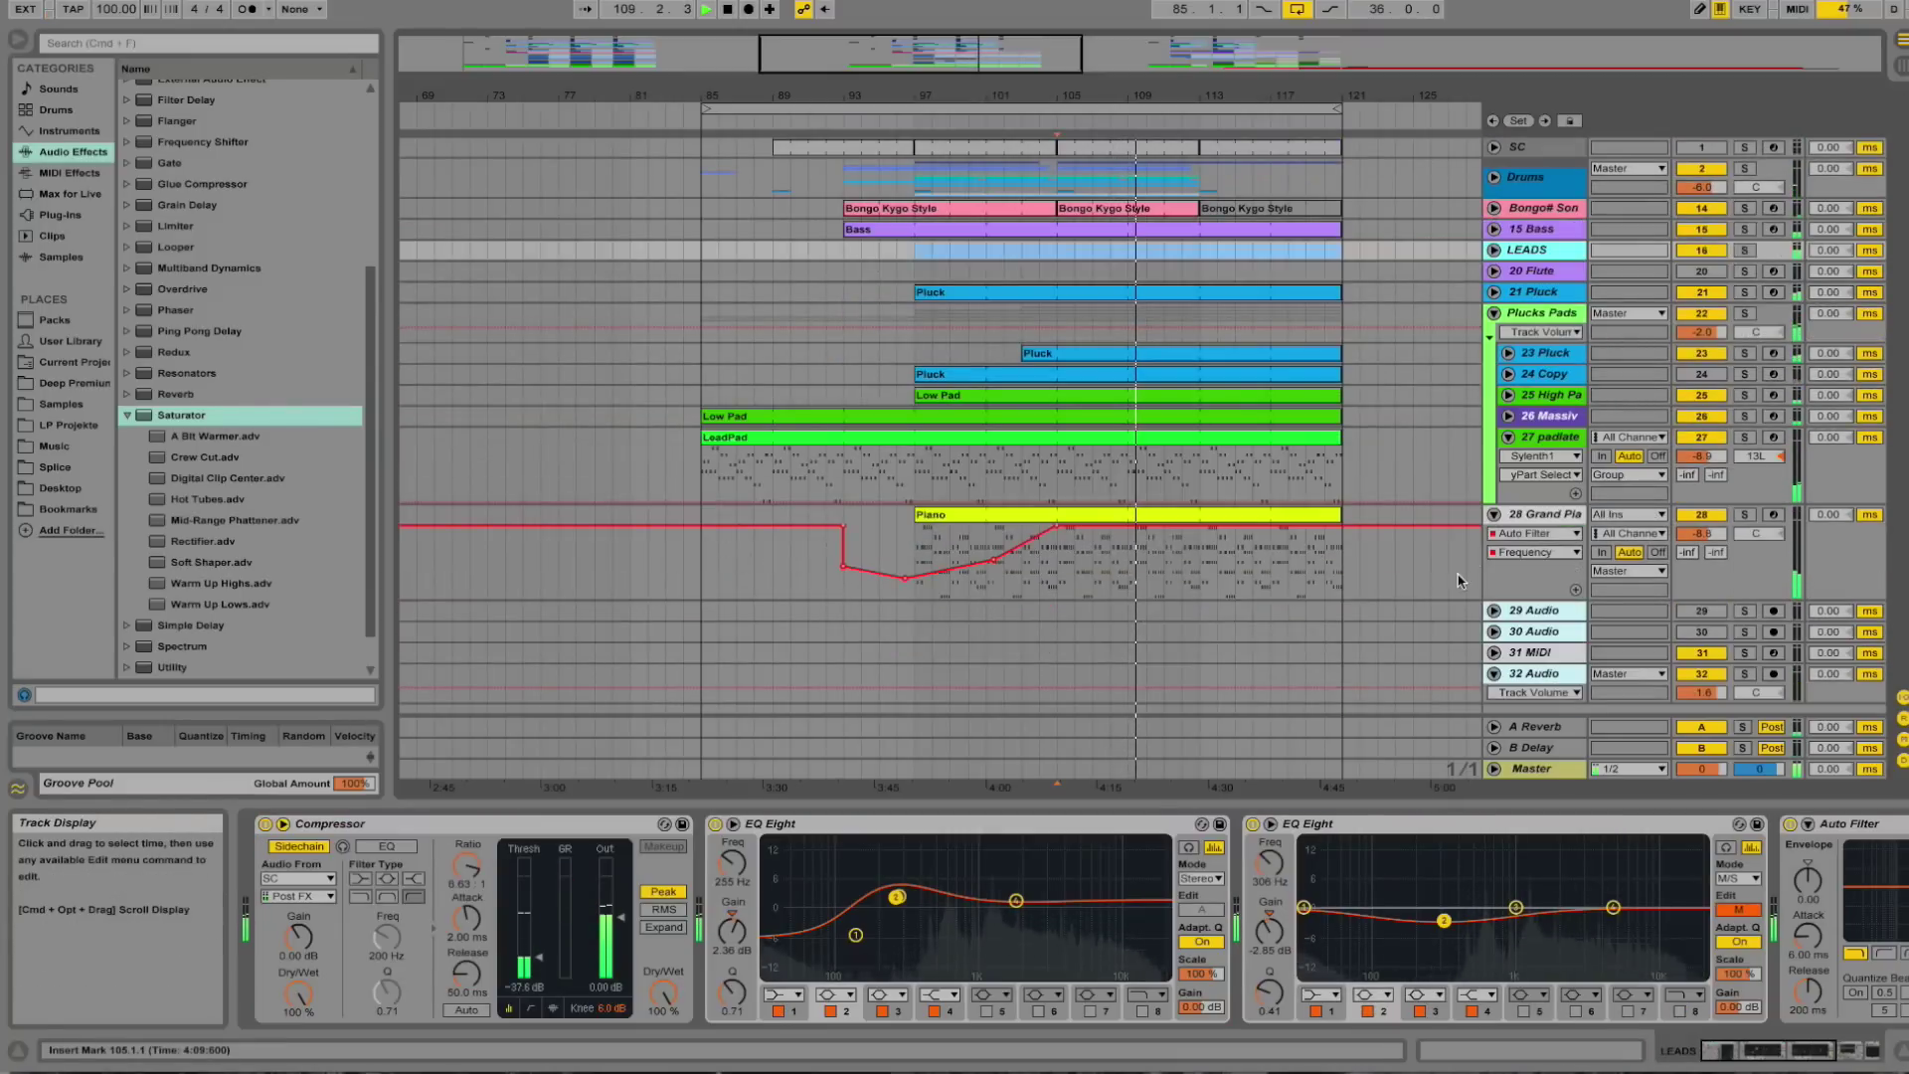
click(1494, 514)
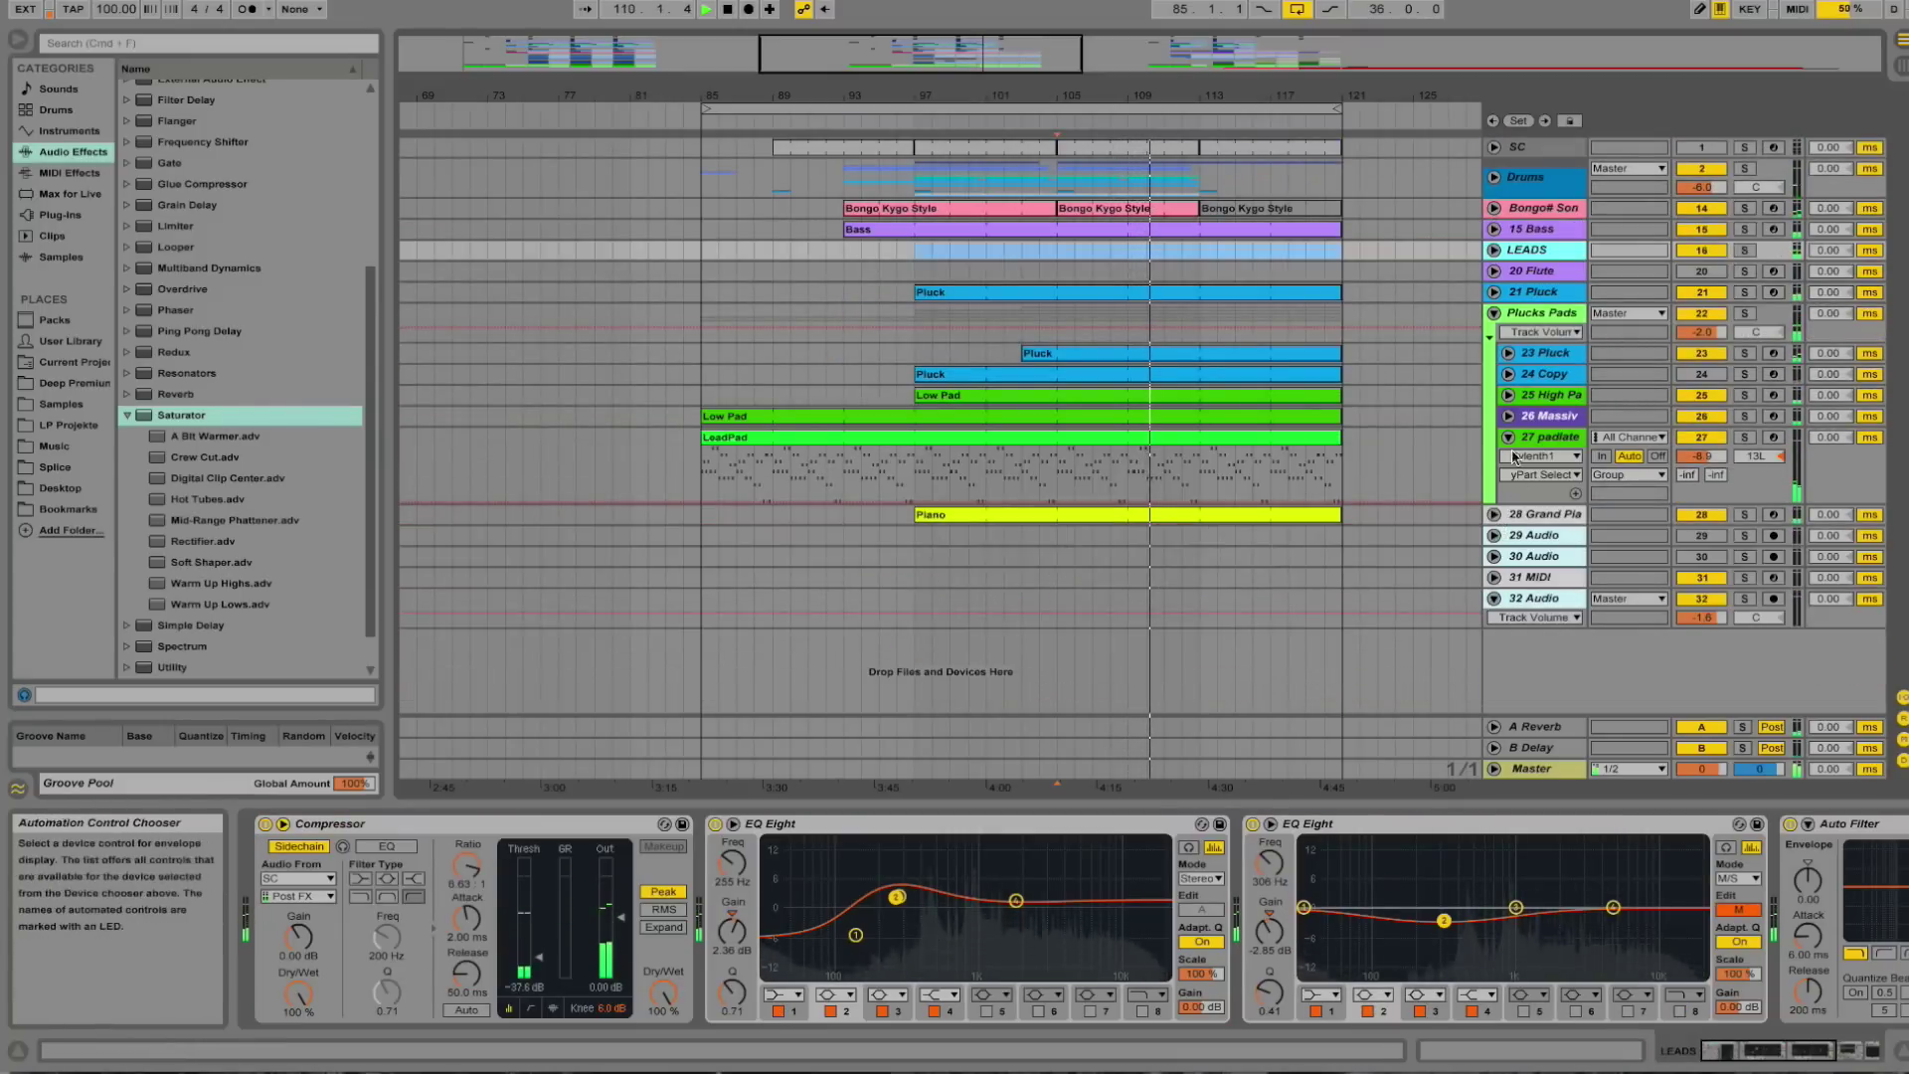
click(1509, 436)
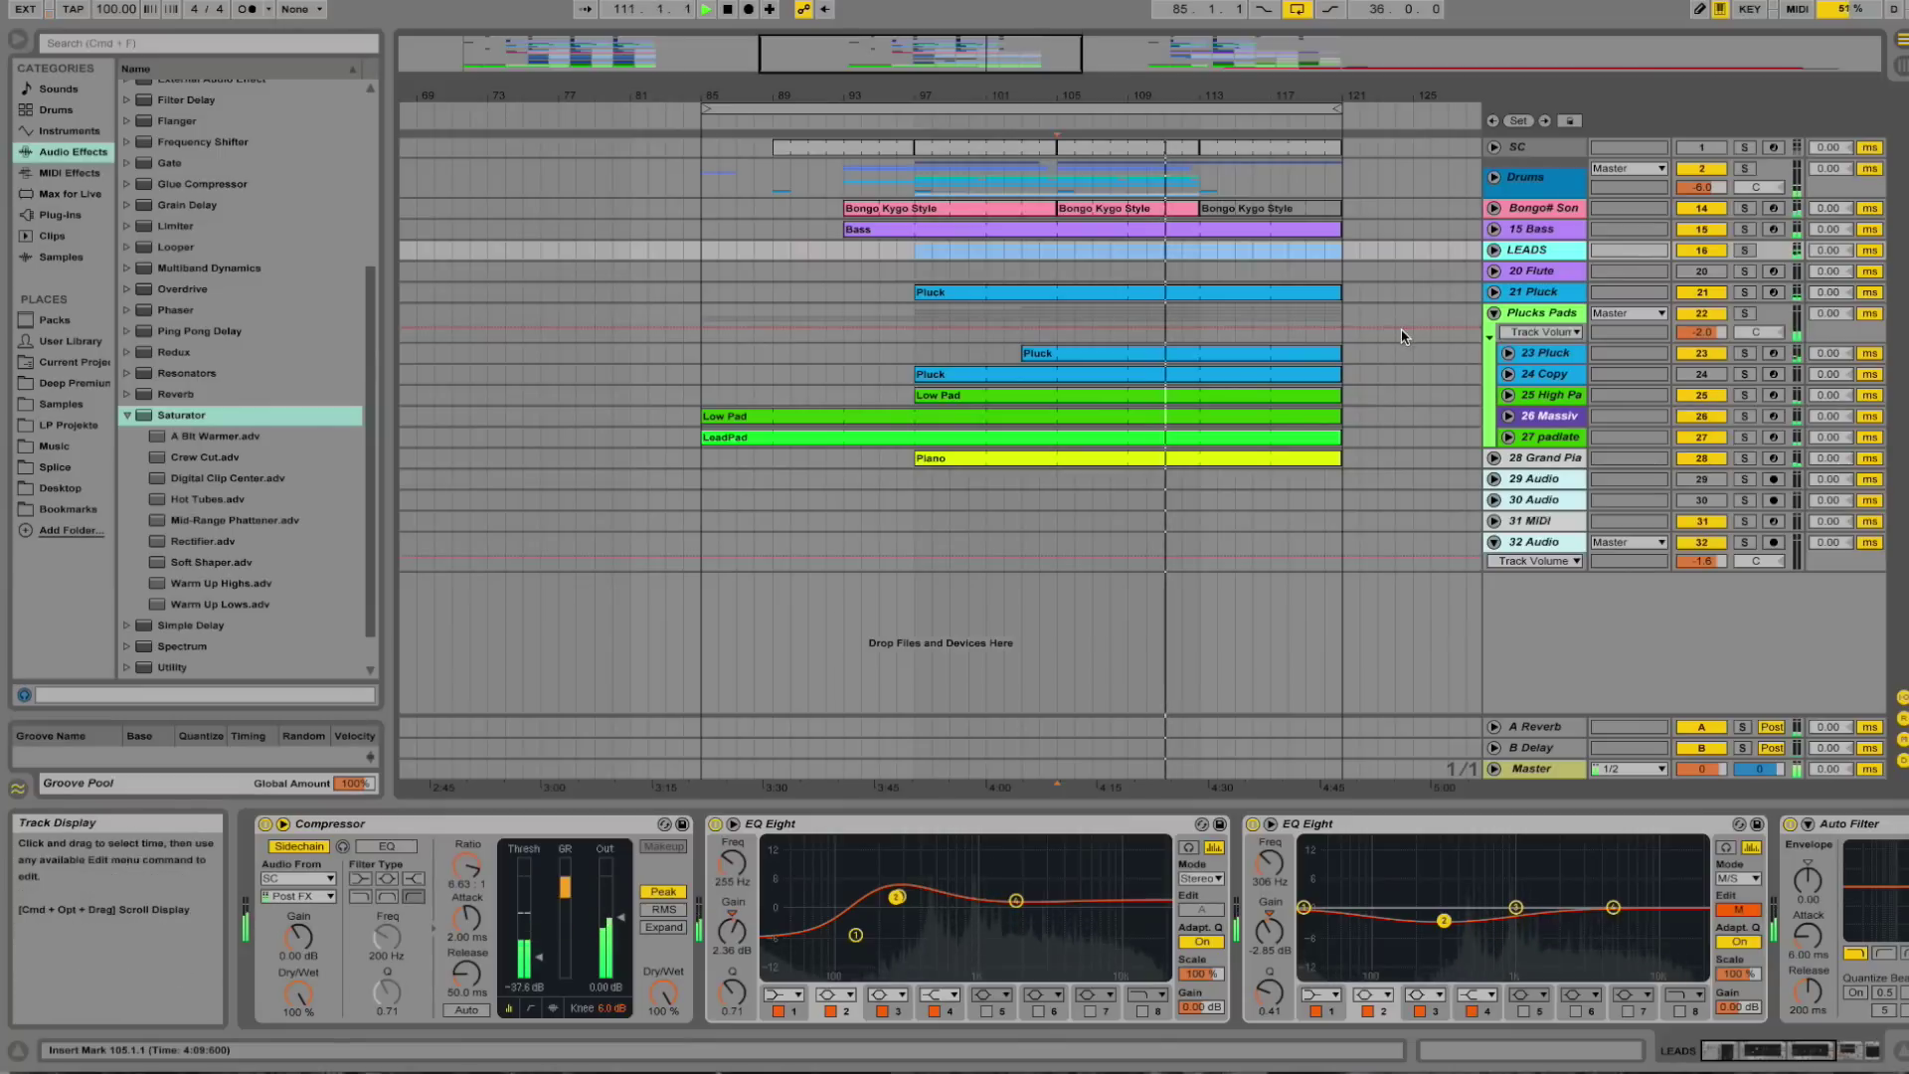
key(space)
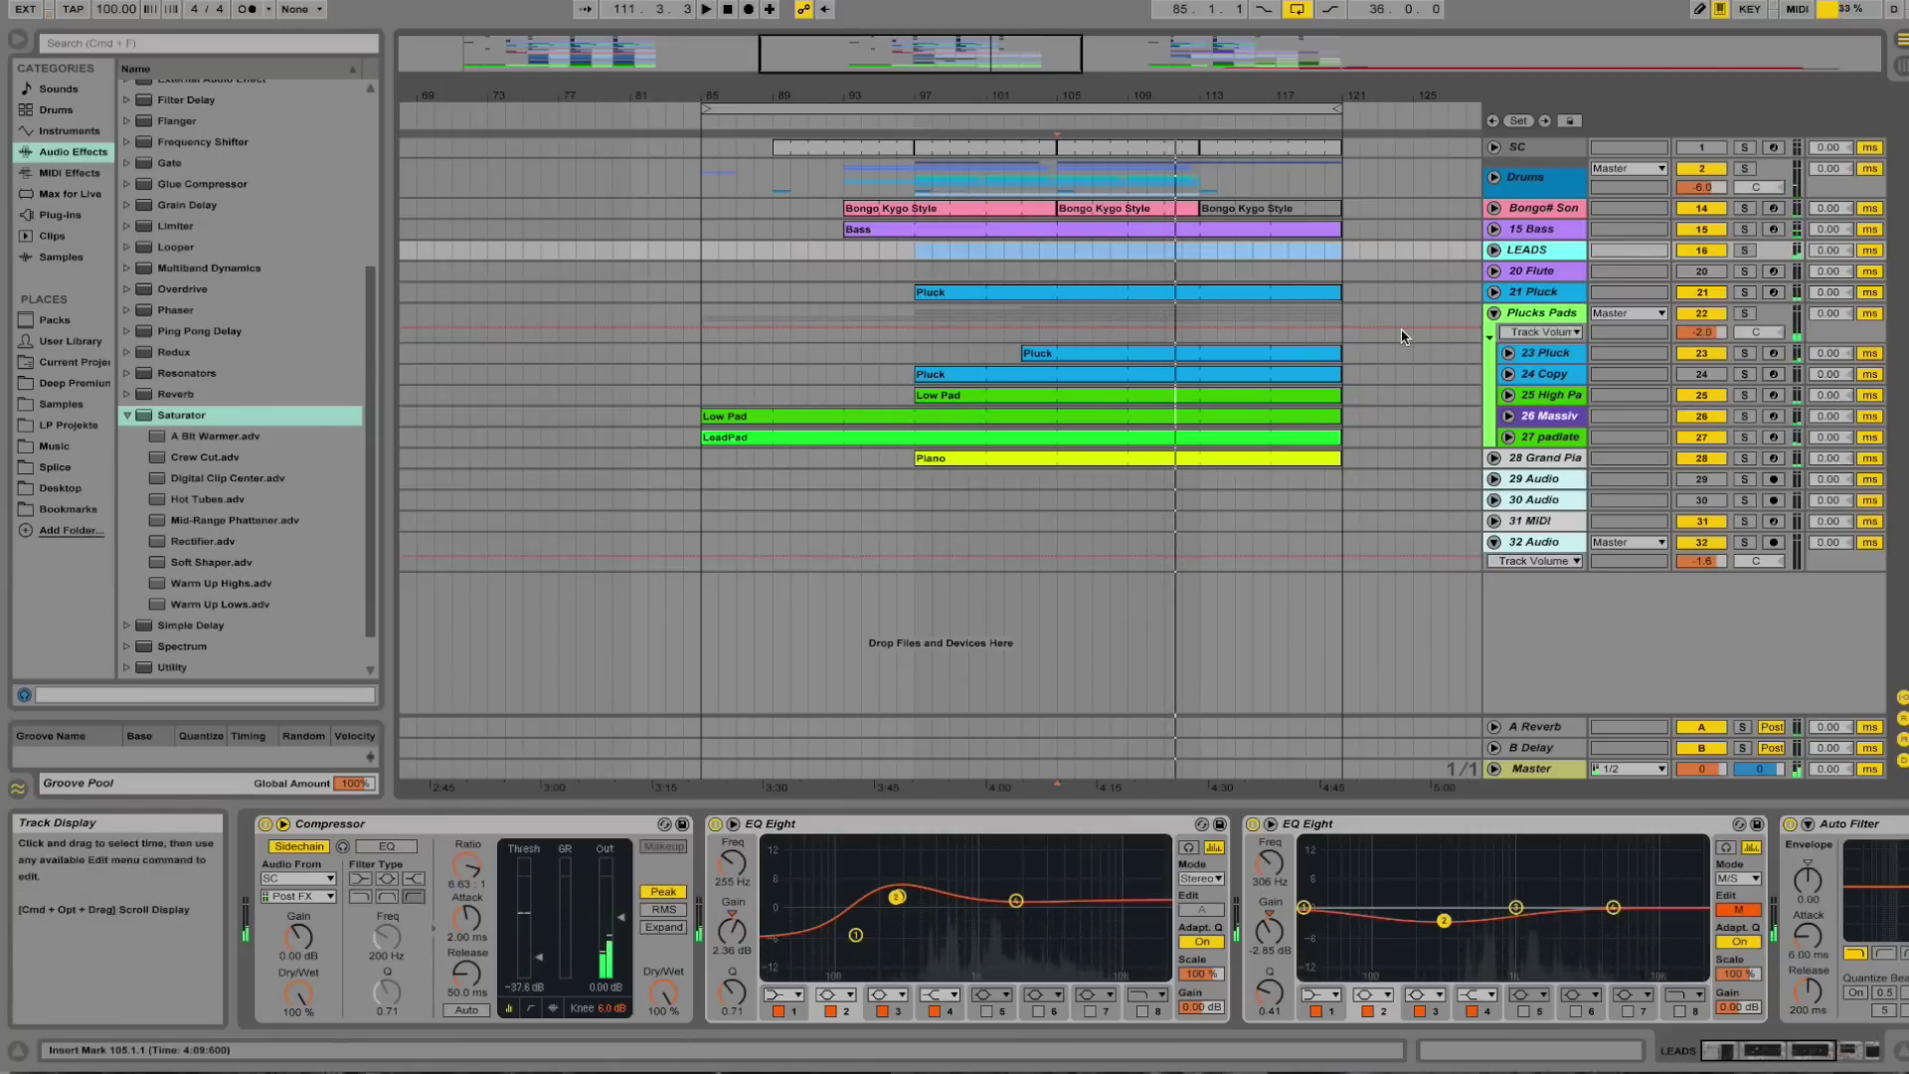